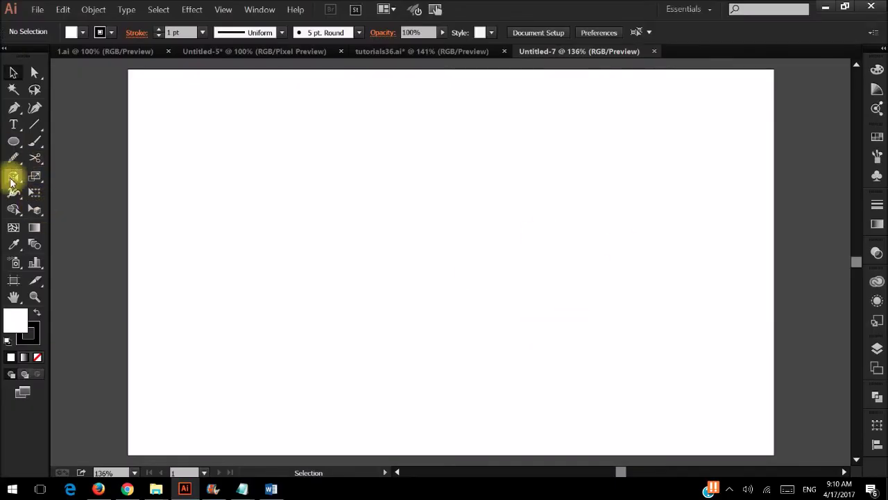
# Draw a 1024×612 px rectangle and align it to the artboard's left and top edges.
pyautogui.press('m')
pyautogui.click(313, 274)
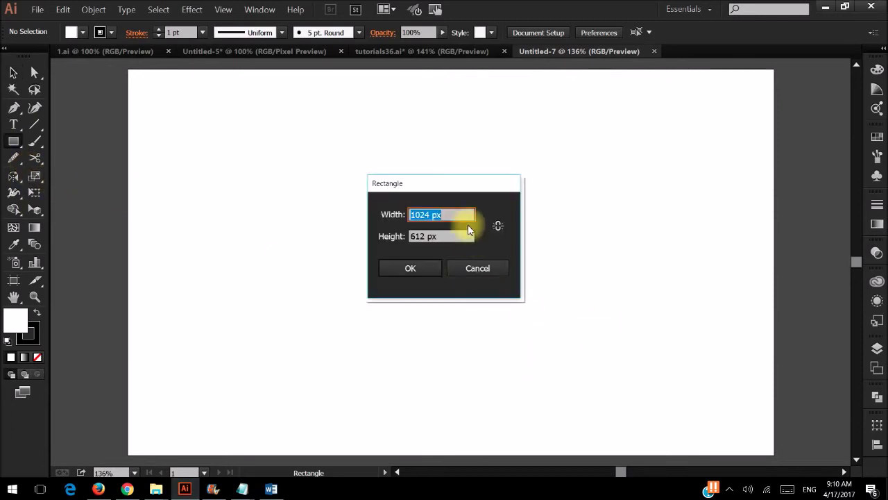
pyautogui.click(416, 271)
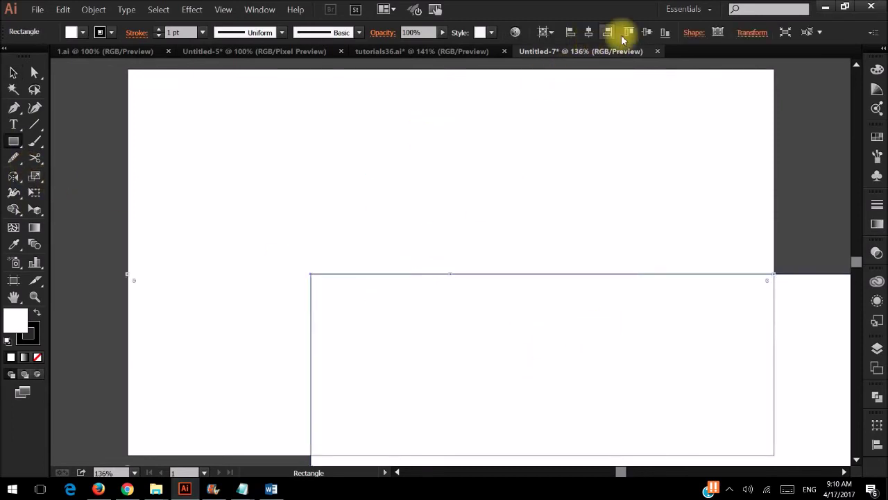
pyautogui.click(607, 31)
pyautogui.click(629, 31)
pyautogui.click(14, 73)
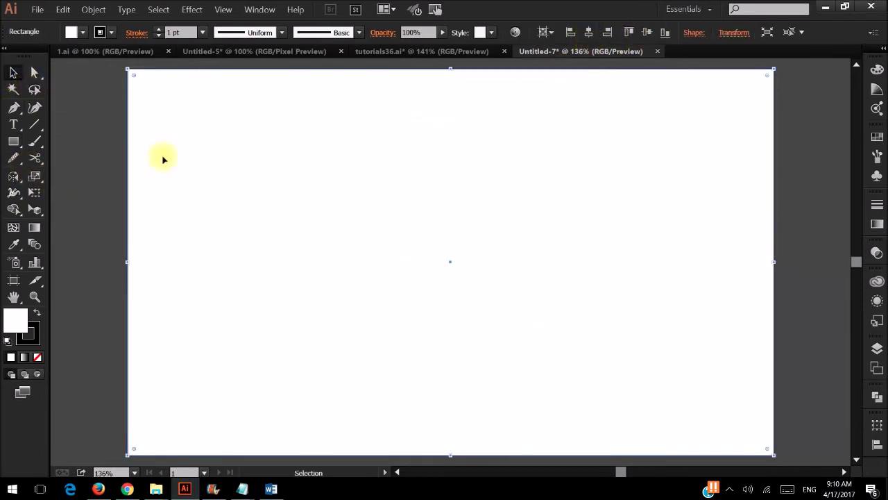
# Apply a linear gradient fill at a 90° angle to the rectangle.
pyautogui.click(877, 224)
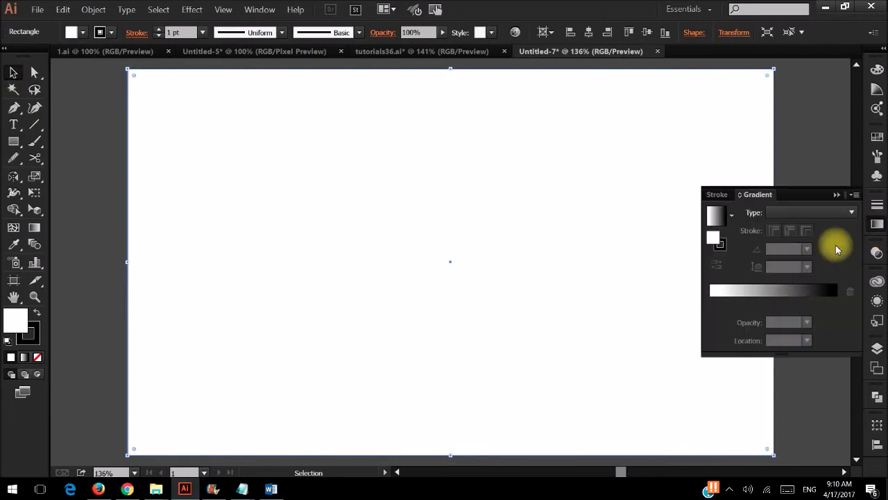
pyautogui.click(791, 290)
pyautogui.click(806, 248)
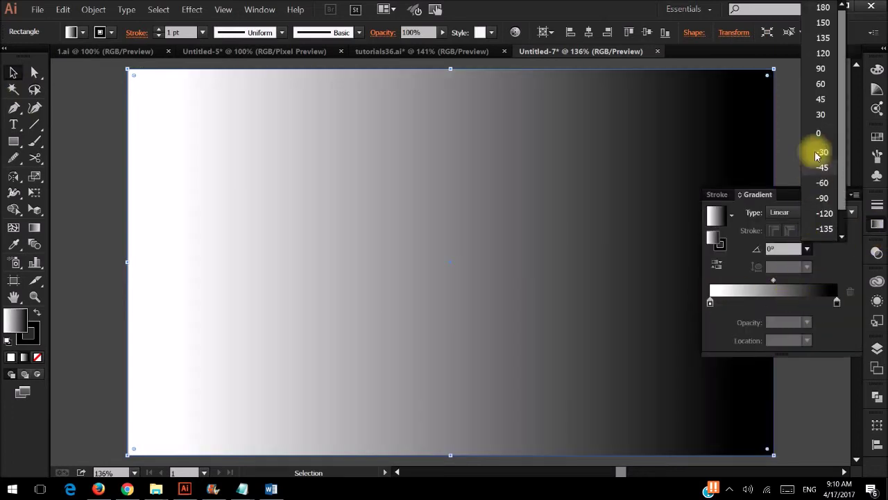
pyautogui.click(813, 69)
# Colour the gradient's right stop dark blue and its left stop teal from the swatches.
pyautogui.click(838, 304)
pyautogui.doubleClick(838, 304)
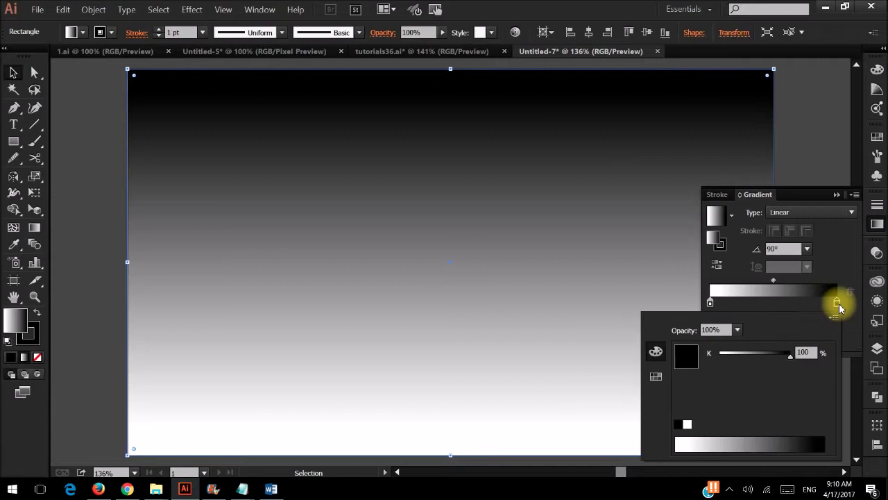
pyautogui.click(655, 376)
pyautogui.click(734, 346)
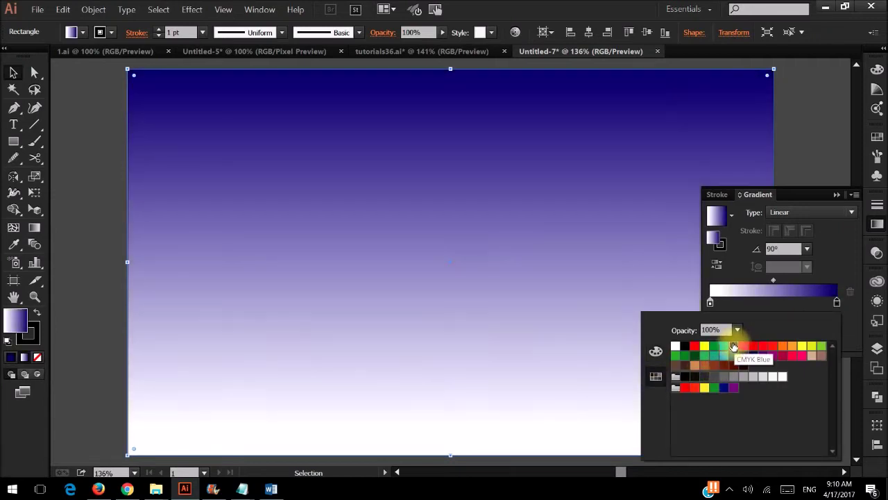
pyautogui.click(710, 303)
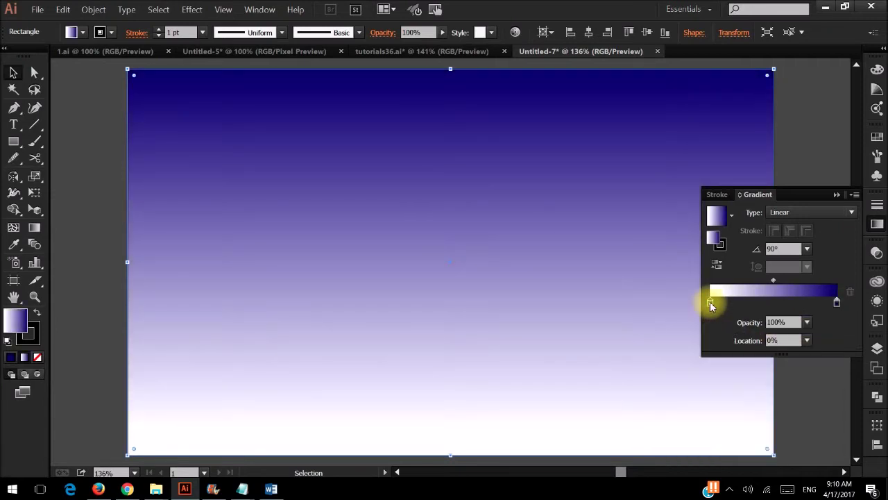
pyautogui.doubleClick(710, 303)
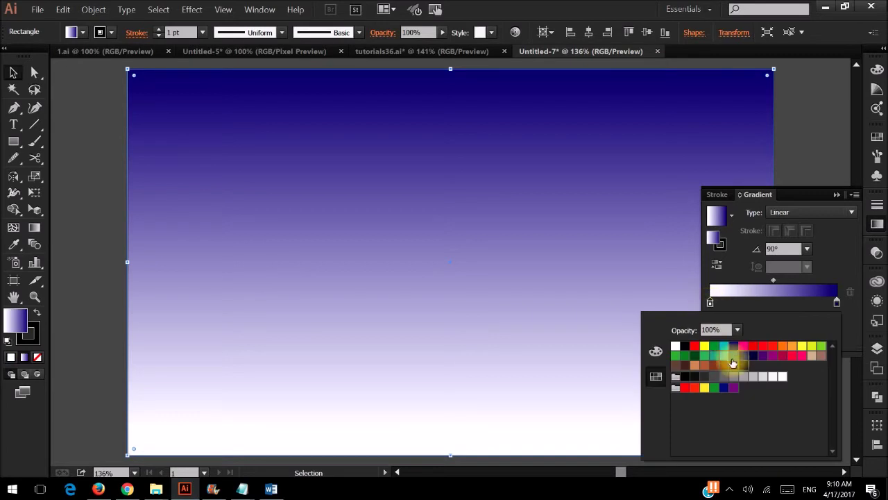
pyautogui.click(711, 360)
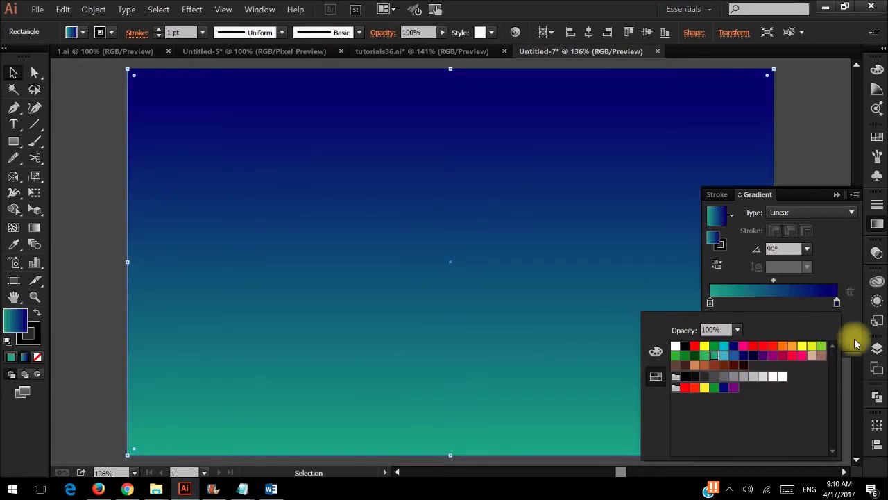
# Move the gradient midpoint to about 40% and darken the top stop to deep purple 17002E.
pyautogui.click(838, 304)
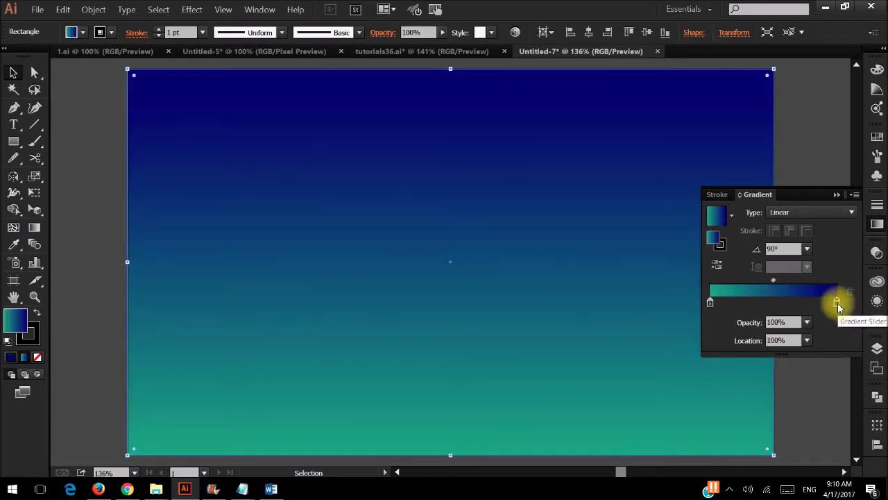
pyautogui.doubleClick(838, 304)
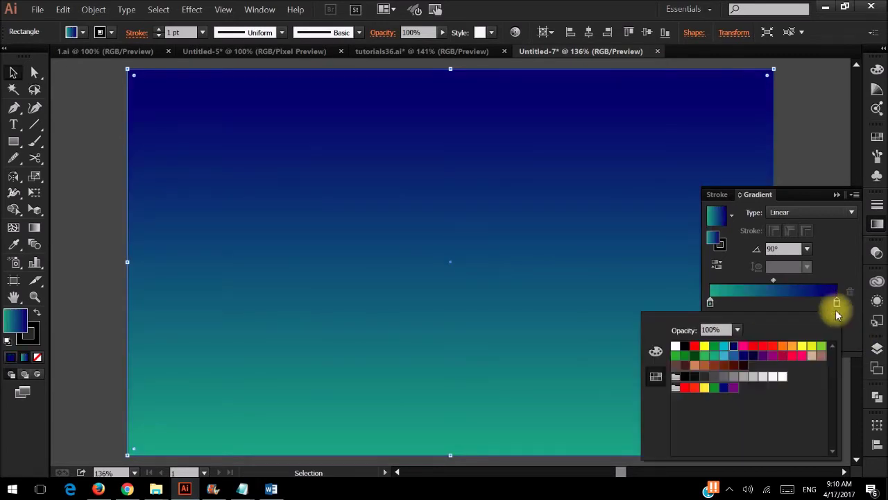
pyautogui.click(656, 374)
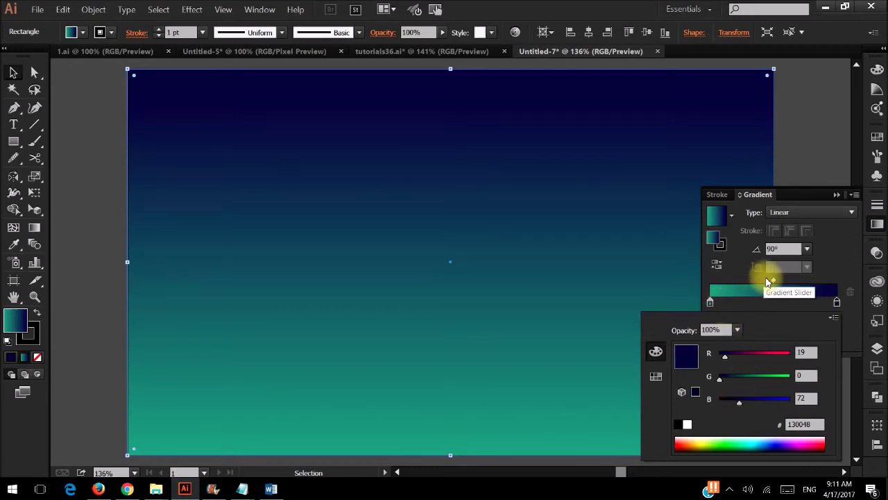
pyautogui.moveTo(773, 281); pyautogui.dragTo(761, 282)
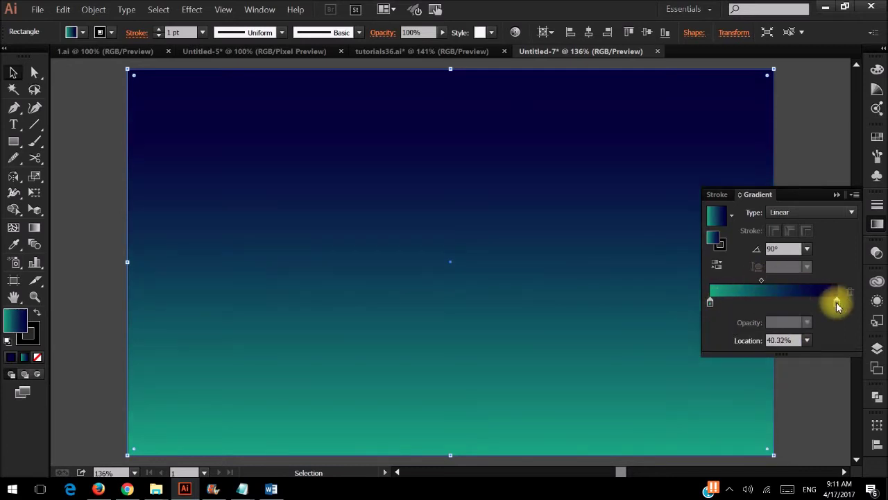
pyautogui.doubleClick(837, 304)
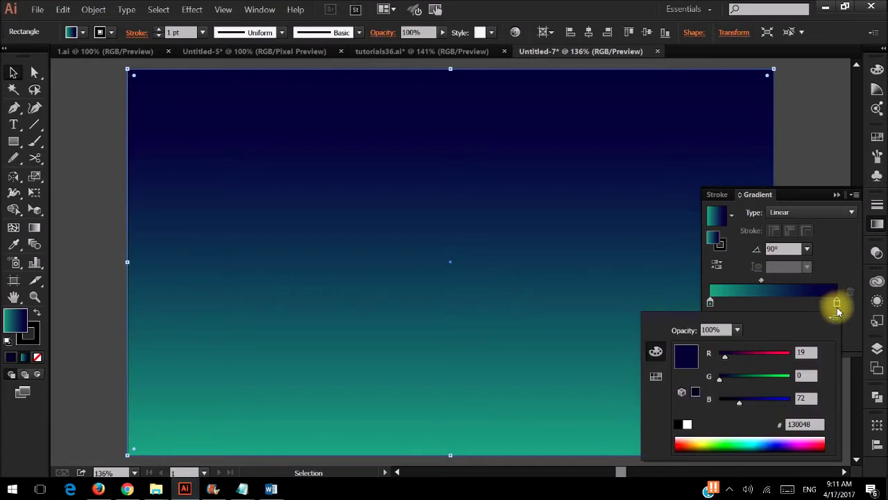
pyautogui.moveTo(725, 357); pyautogui.dragTo(737, 362)
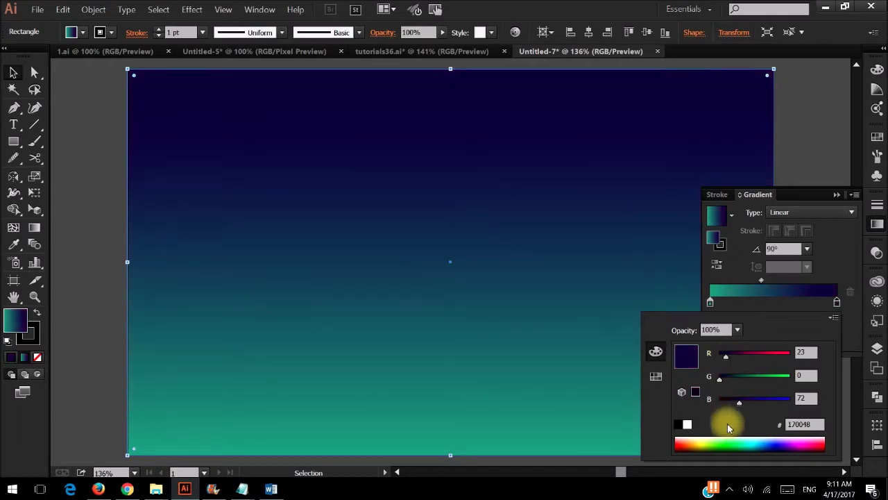
pyautogui.click(836, 196)
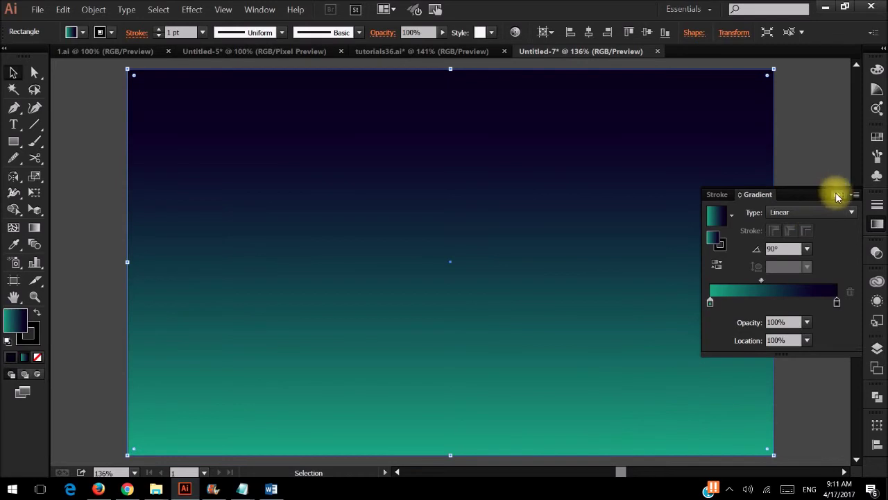
pyautogui.click(837, 195)
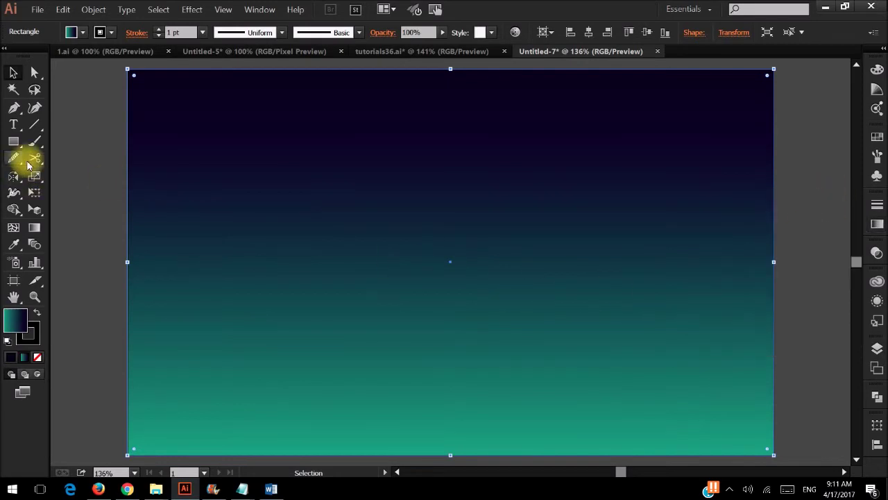
# Drag the sky gradient downward with the Gradient tool so more of the sky is dark.
pyautogui.press('g')
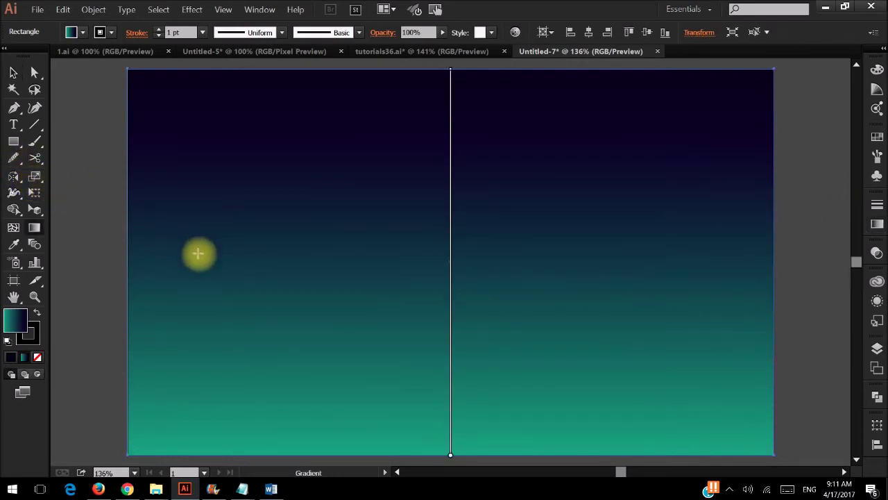
pyautogui.scroll(-2, 397, 260)
pyautogui.moveTo(451, 153); pyautogui.dragTo(451, 206)
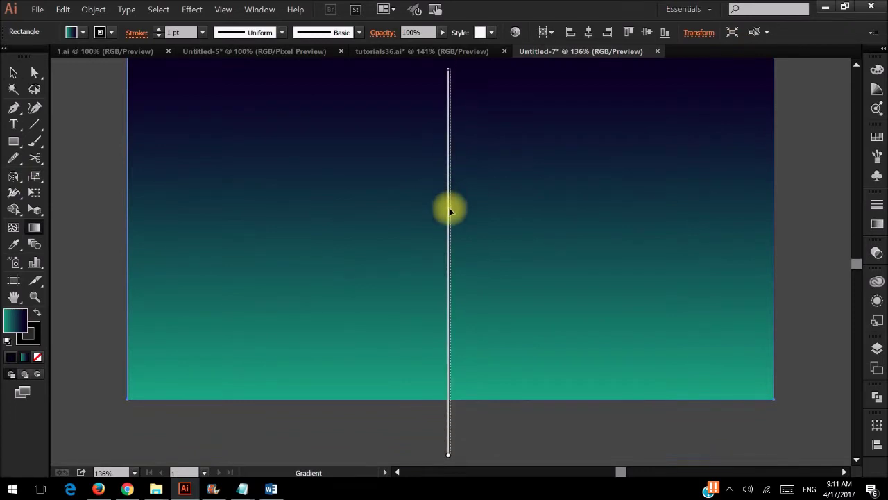
pyautogui.scroll(2, 452, 206)
pyautogui.click(13, 72)
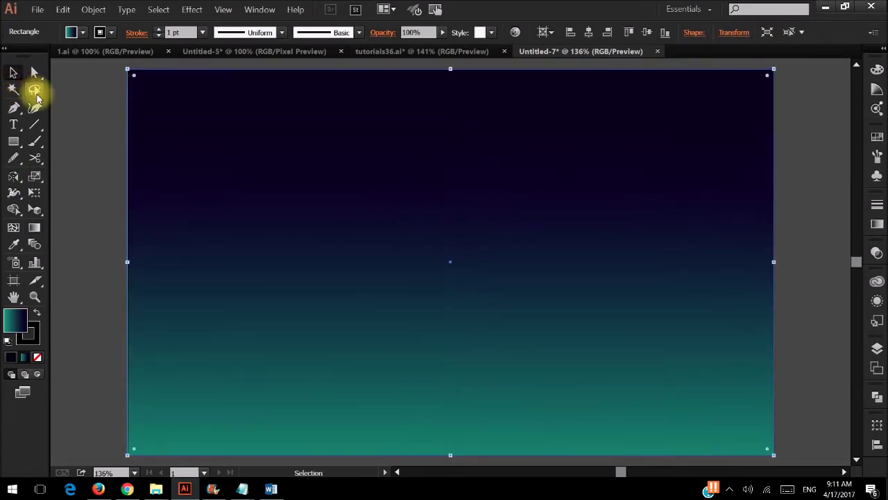
# Select the sky rectangle and lock it with Object > Lock > Selection.
pyautogui.click(119, 145)
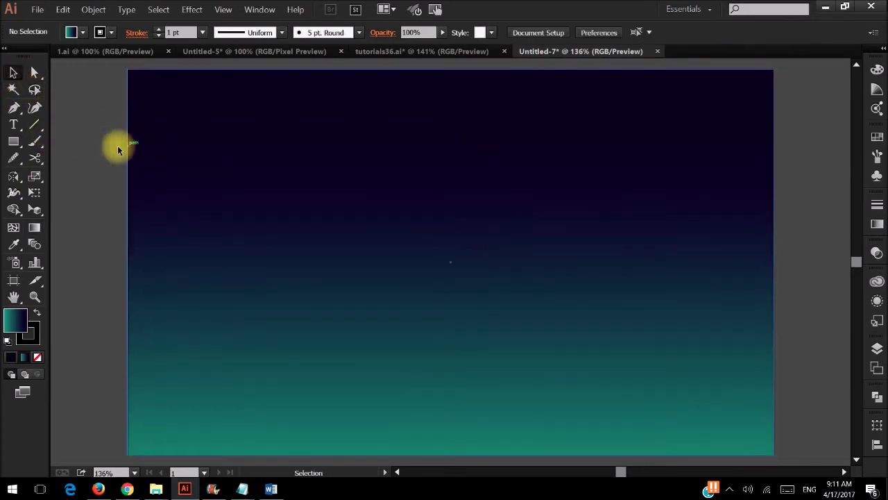
pyautogui.click(217, 183)
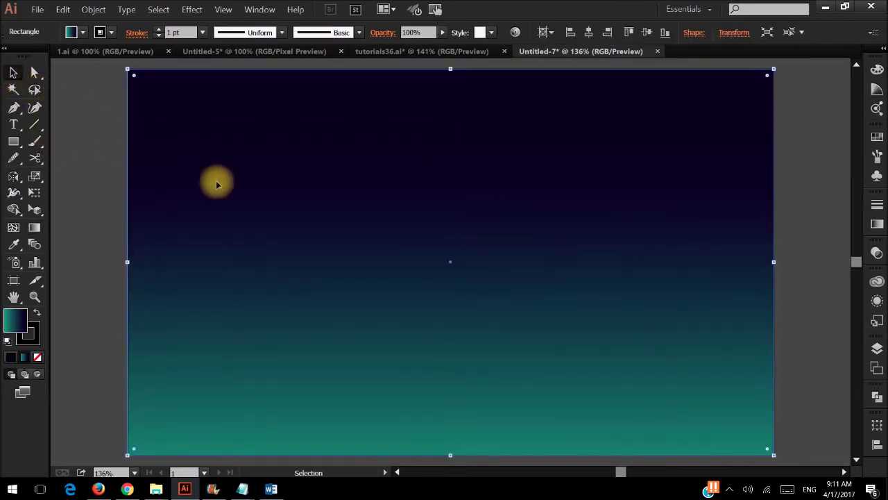
pyautogui.click(93, 143)
pyautogui.click(159, 142)
pyautogui.moveTo(101, 71)
pyautogui.click(108, 11)
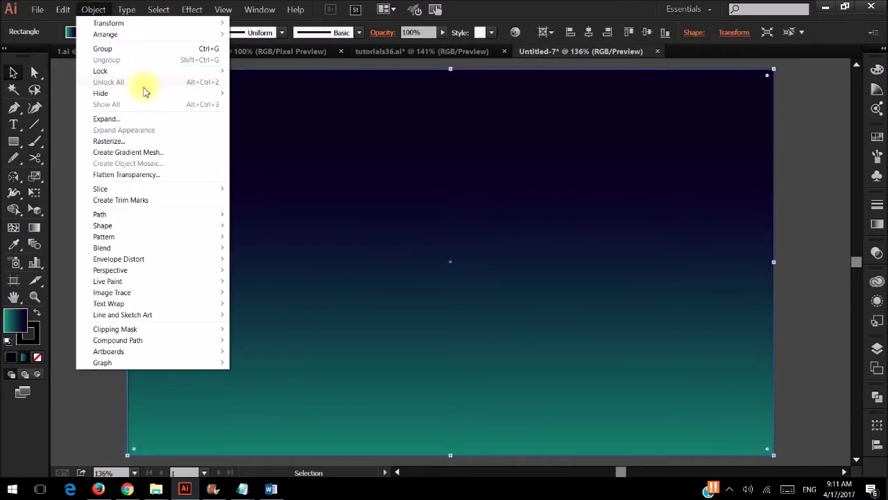
pyautogui.click(253, 69)
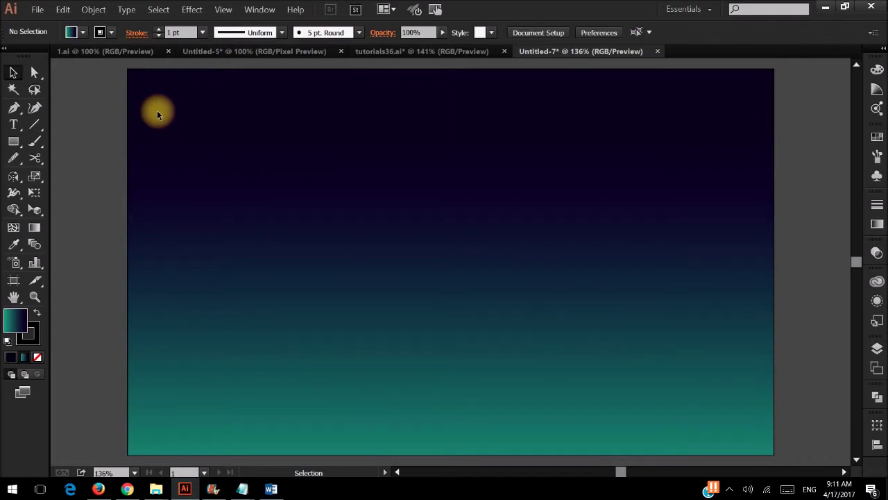
# Pen-draw a closed mountain polygon with its peak at upper right and base along the bottom.
pyautogui.scroll(-1, 612, 226)
pyautogui.press('p')
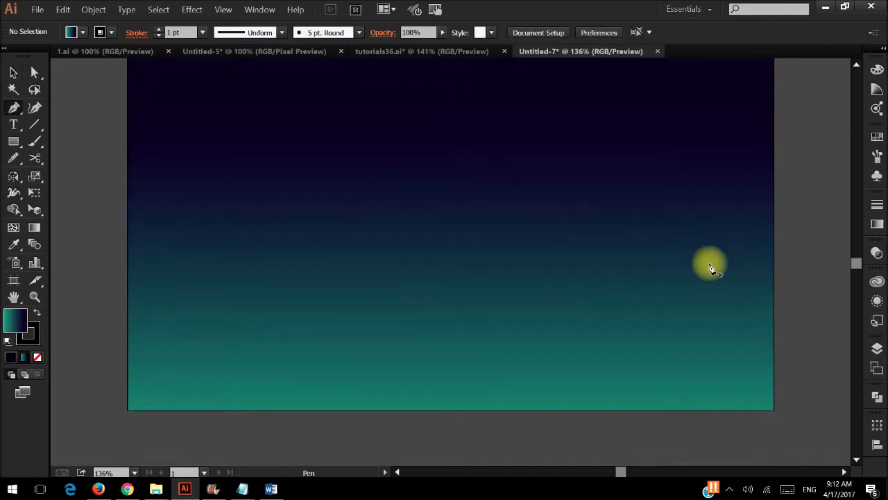
pyautogui.click(803, 260)
pyautogui.click(677, 112)
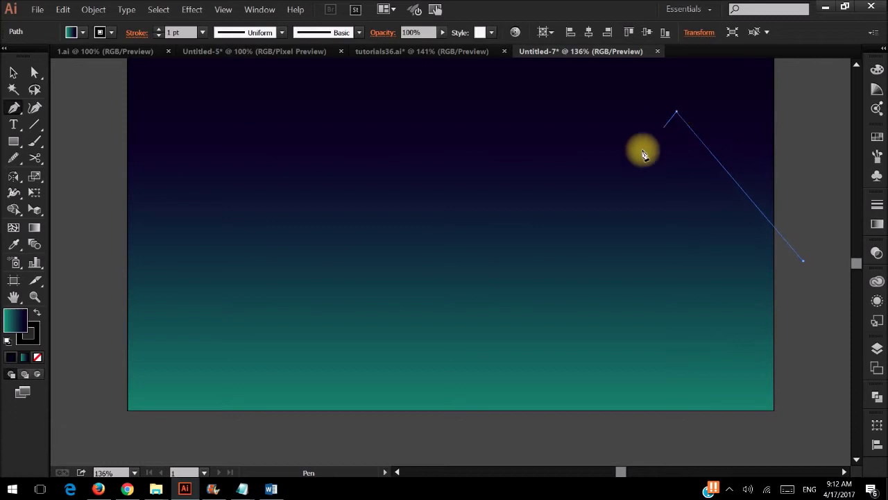
pyautogui.scroll(-1, 542, 236)
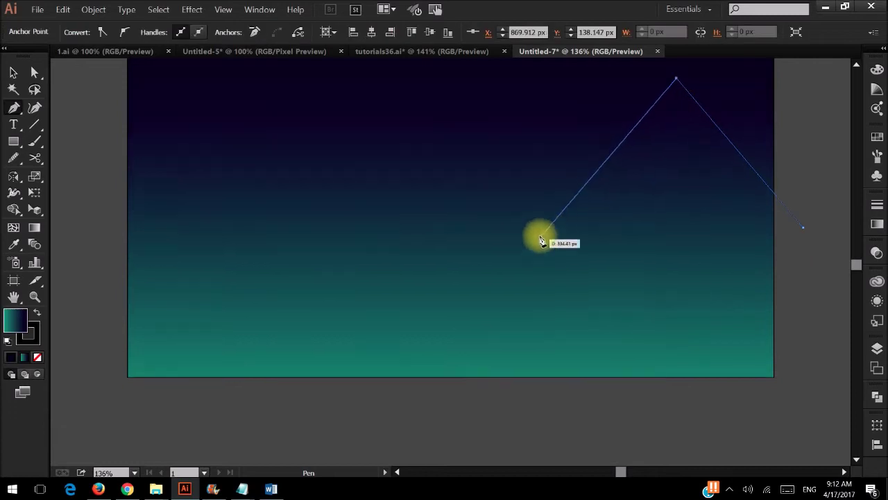
pyautogui.click(413, 382)
pyautogui.click(783, 399)
pyautogui.click(805, 230)
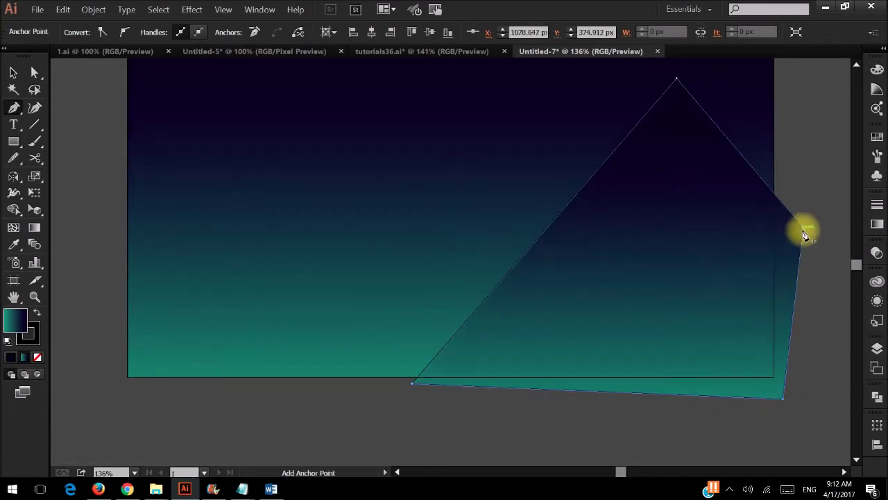
# Select the finished gradient mountain to check it, then deselect it.
pyautogui.scroll(1, 794, 240)
pyautogui.press('v')
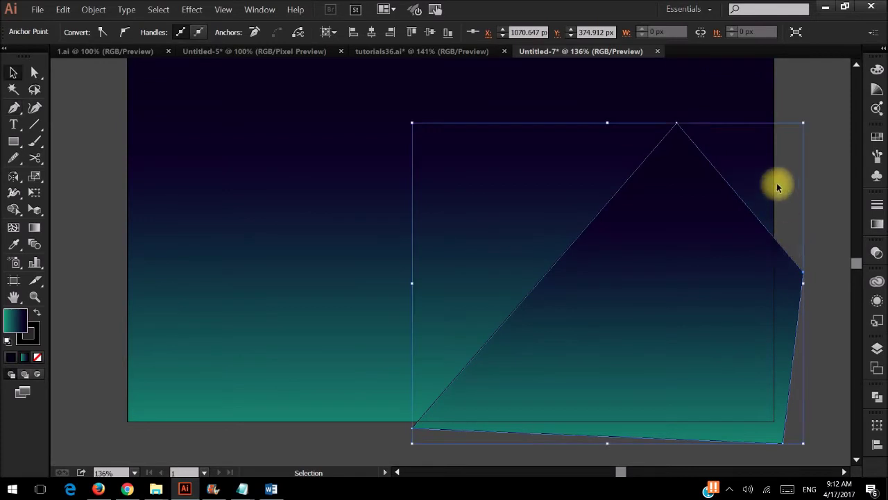
pyautogui.click(787, 199)
pyautogui.scroll(1, 749, 229)
pyautogui.click(715, 253)
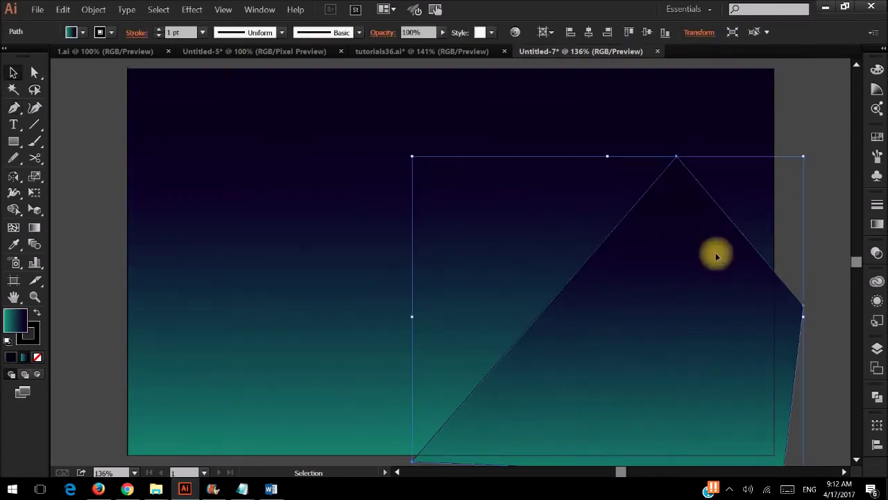
pyautogui.click(88, 140)
pyautogui.scroll(-1, 111, 139)
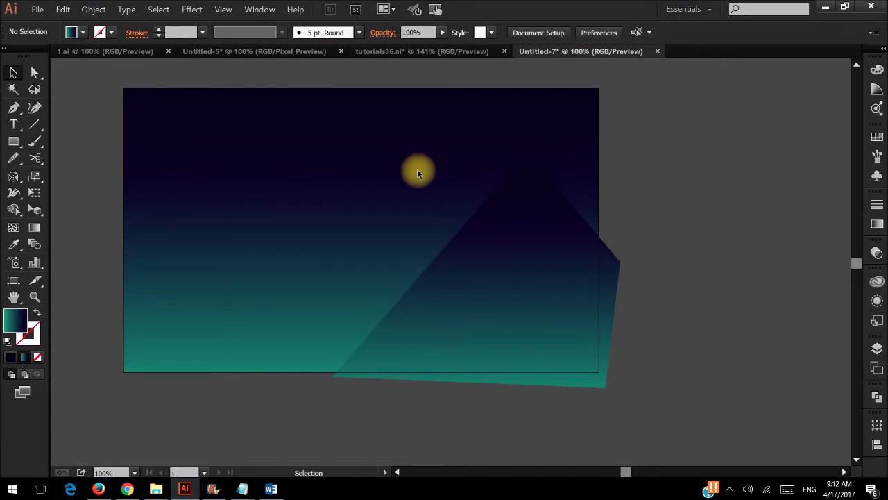
# Alt-drag the mountain to make two copies down and to the left.
pyautogui.moveTo(593, 216)
pyautogui.mouseDown()
pyautogui.moveTo(492, 269)
pyautogui.moveTo(476, 263)
pyautogui.moveTo(401, 302)
pyautogui.moveTo(195, 334)
pyautogui.mouseUp()
pyautogui.moveTo(245, 323)
pyautogui.mouseDown()
pyautogui.moveTo(174, 347)
pyautogui.moveTo(297, 361)
pyautogui.moveTo(291, 328)
pyautogui.mouseUp()
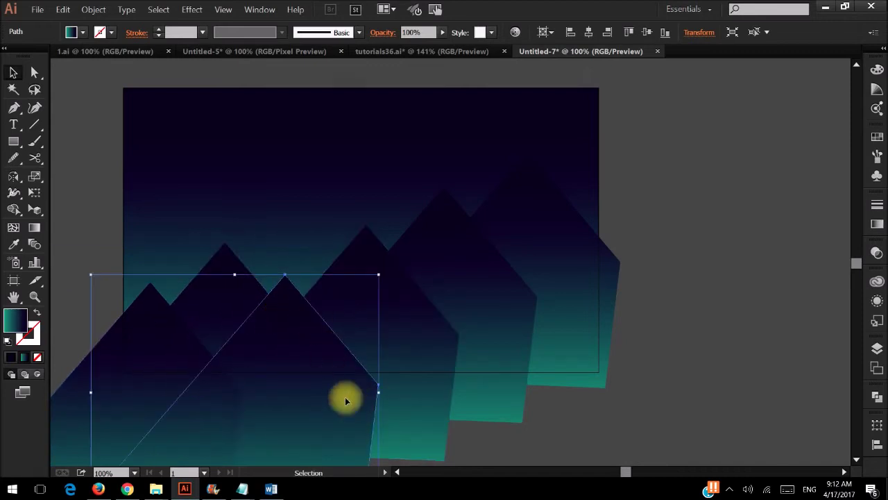
pyautogui.press('a')
pyautogui.press('v')
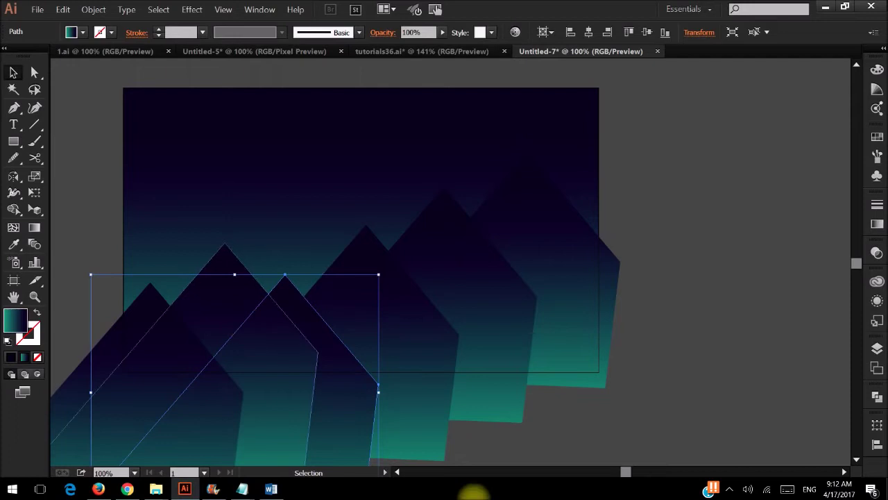
pyautogui.click(666, 314)
# Reshape a middle mountain copy by dragging its anchor points with Direct Selection.
pyautogui.press('a')
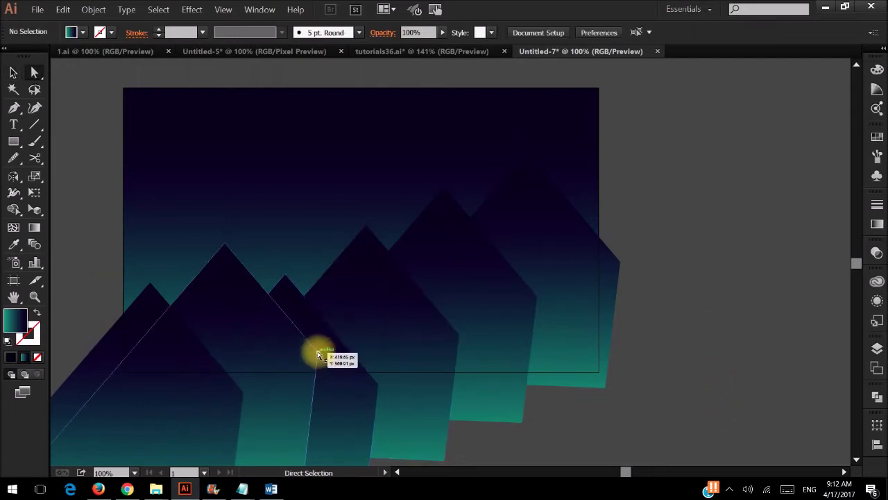
pyautogui.click(337, 382)
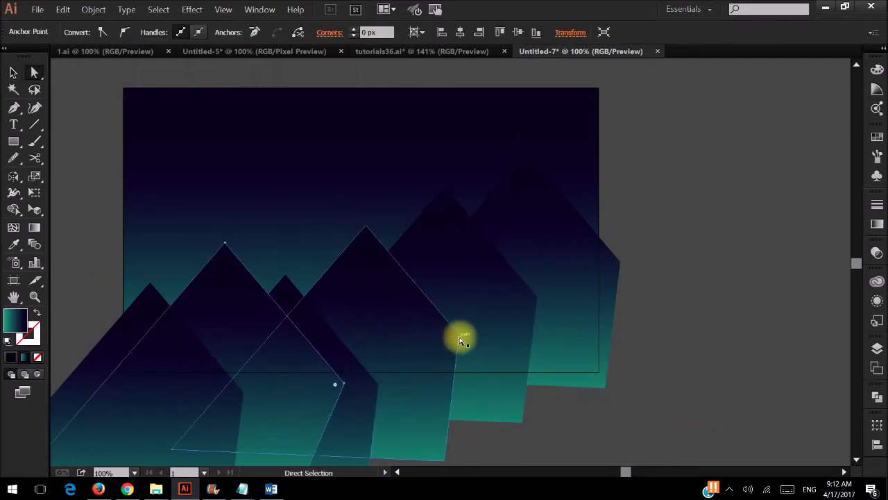
pyautogui.moveTo(460, 338)
pyautogui.mouseDown()
pyautogui.moveTo(505, 388)
pyautogui.moveTo(539, 298)
pyautogui.moveTo(610, 380)
pyautogui.mouseUp()
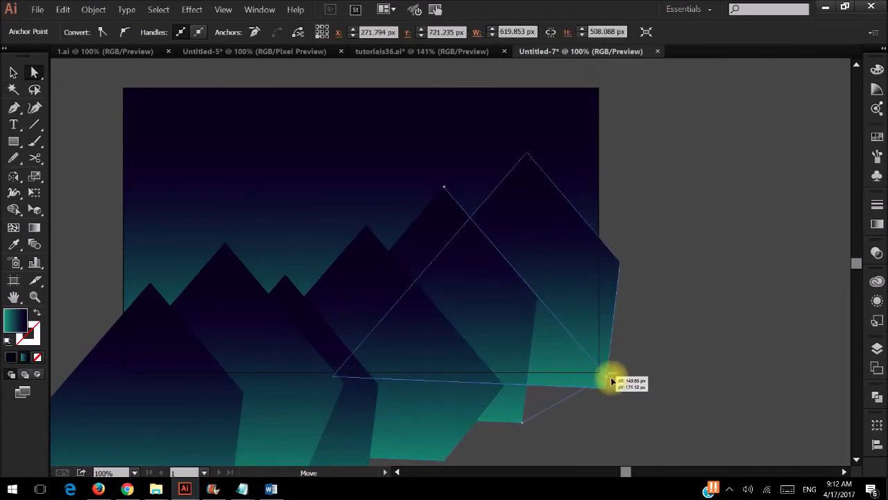
pyautogui.click(13, 72)
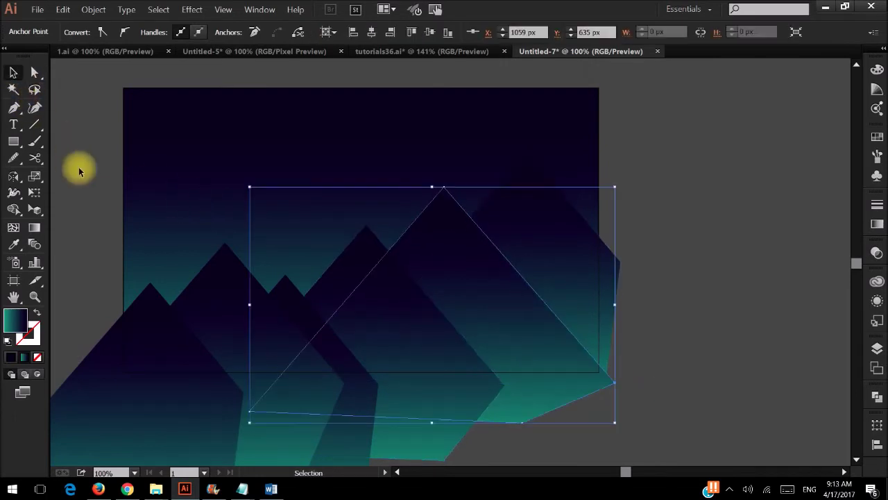
pyautogui.click(78, 169)
pyautogui.click(155, 340)
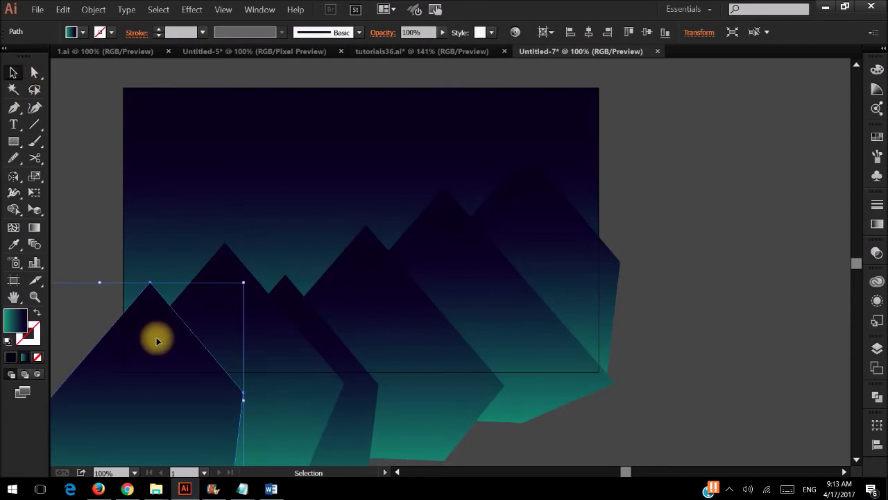
# Raise the gradients on the left and neighbouring mountains with the Gradient tool.
pyautogui.keyDown('shift'); pyautogui.click(312, 336); pyautogui.keyUp('shift')
pyautogui.press('g')
pyautogui.moveTo(235, 340); pyautogui.dragTo(234, 262)
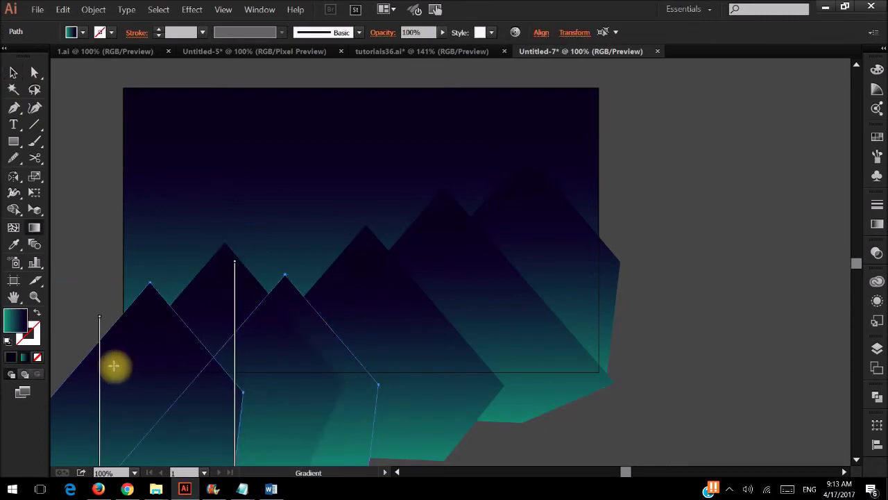
pyautogui.moveTo(99, 319); pyautogui.dragTo(99, 255)
pyautogui.moveTo(233, 313); pyautogui.dragTo(234, 297)
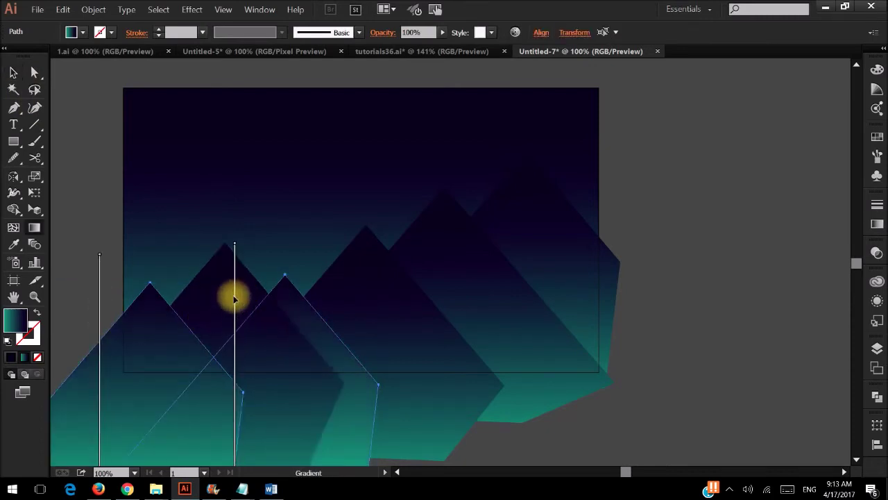
pyautogui.press('v')
pyautogui.click(659, 297)
# Shift the middle and large central mountains' gradients upward.
pyautogui.click(249, 315)
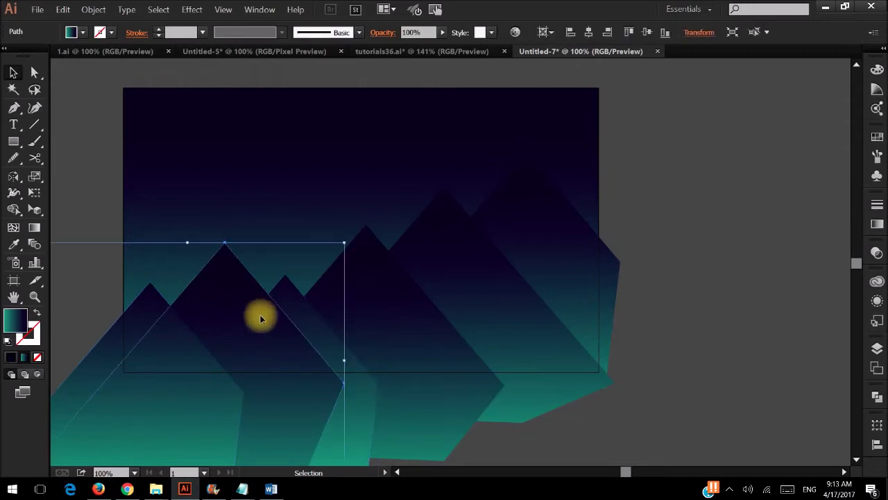
pyautogui.press('g')
pyautogui.moveTo(185, 365)
pyautogui.mouseDown()
pyautogui.moveTo(194, 310)
pyautogui.moveTo(187, 317)
pyautogui.mouseUp()
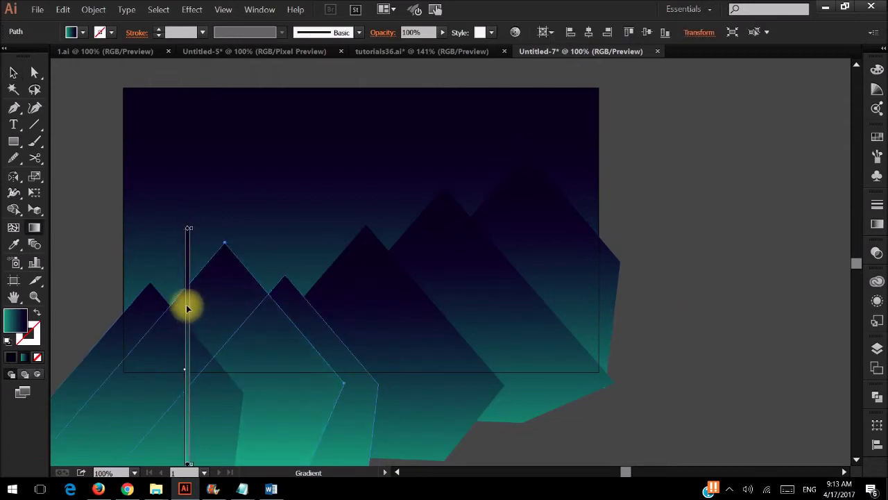
pyautogui.press('v')
pyautogui.click(381, 294)
pyautogui.press('g')
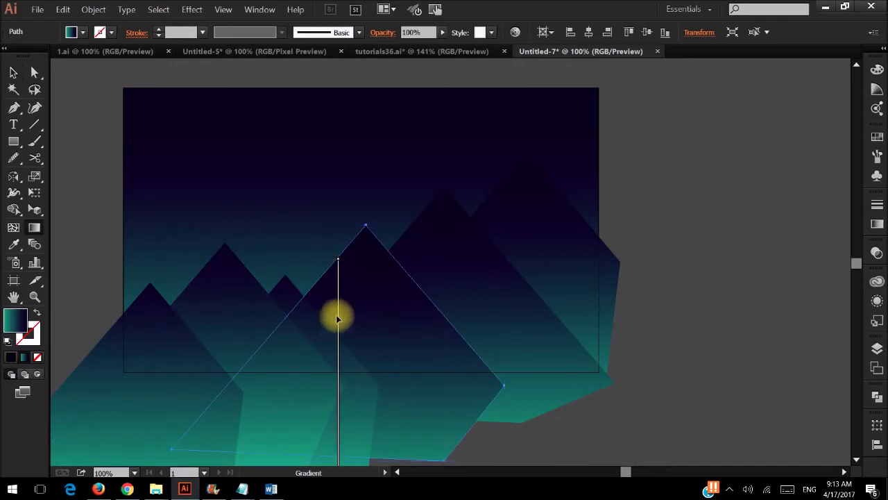
pyautogui.moveTo(338, 319); pyautogui.dragTo(338, 292)
pyautogui.press('v')
pyautogui.click(662, 277)
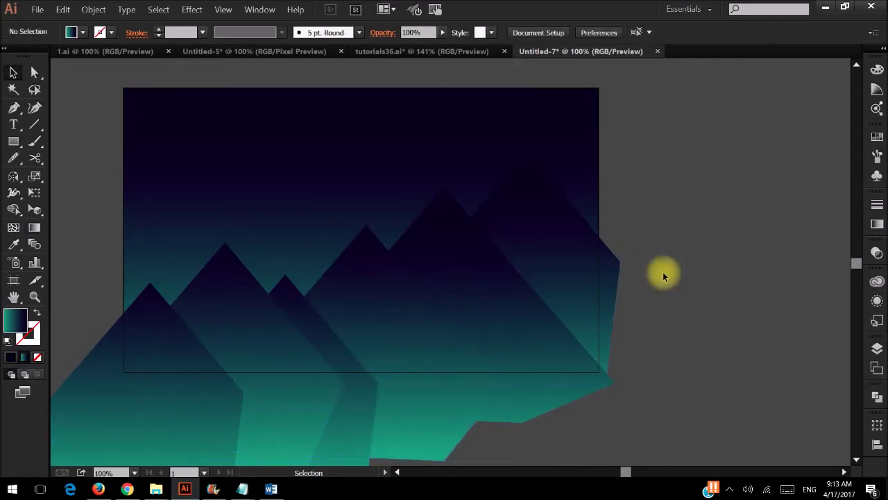
# Lower the tall right mountain's gradient to darken it.
pyautogui.click(529, 305)
pyautogui.press('g')
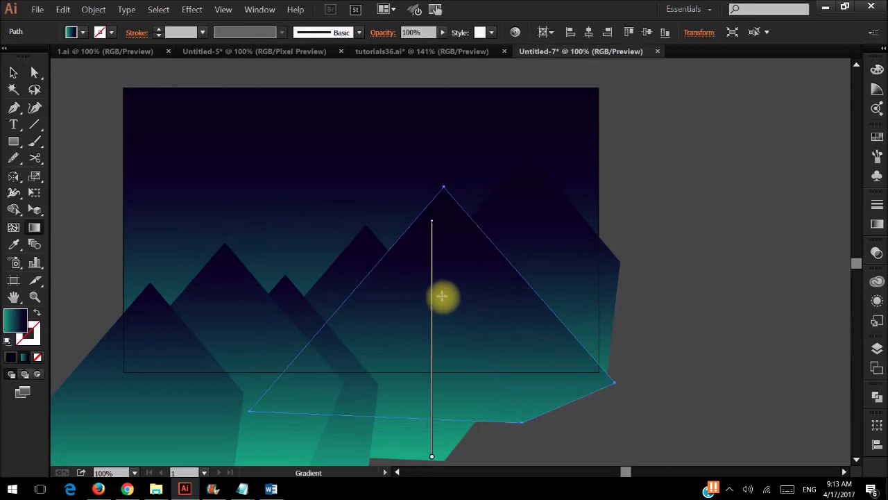
pyautogui.moveTo(432, 268); pyautogui.dragTo(431, 289)
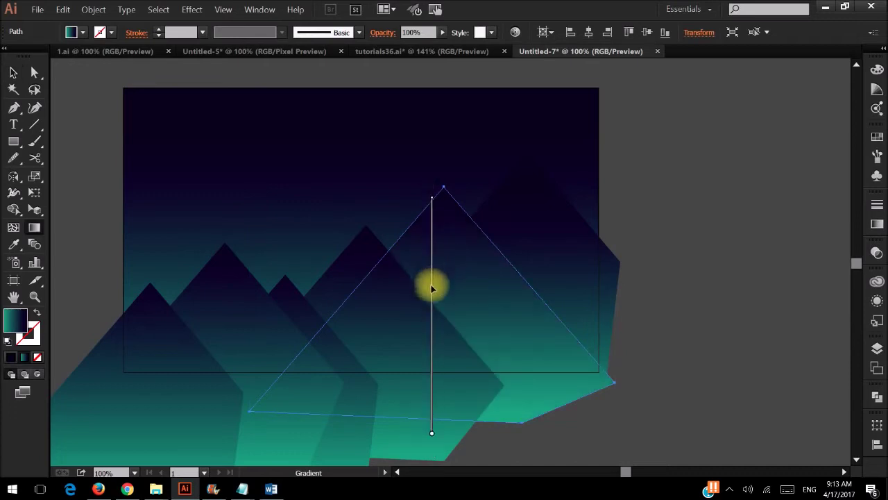
pyautogui.press('v')
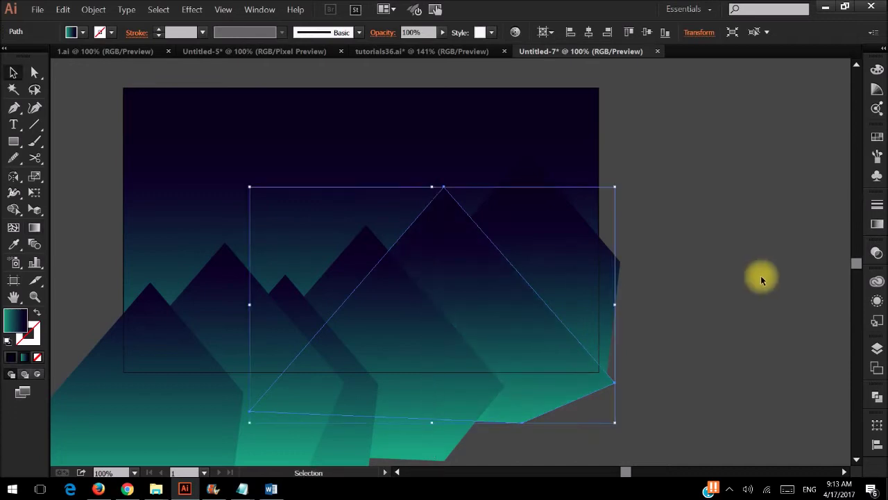
pyautogui.click(693, 278)
pyautogui.scroll(1, 689, 277)
pyautogui.hscroll(2, 691, 283)
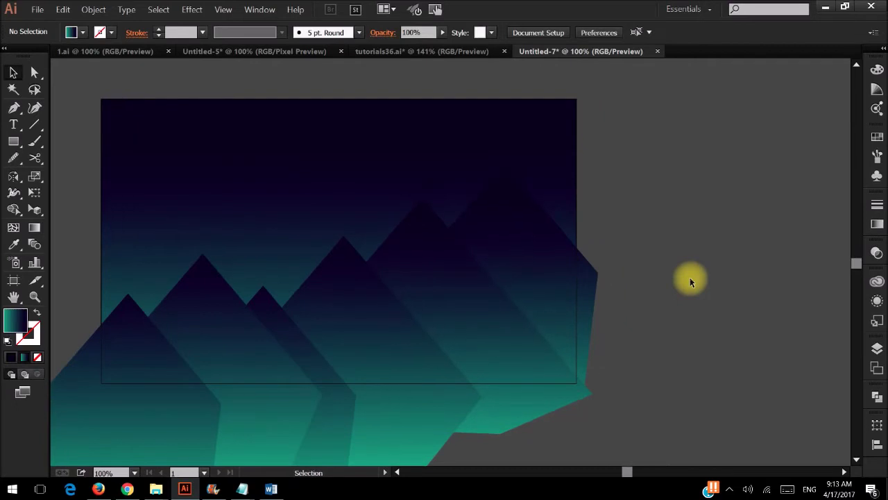
# Pen-draw a zigzag ridge line down the right mountain.
pyautogui.press('p')
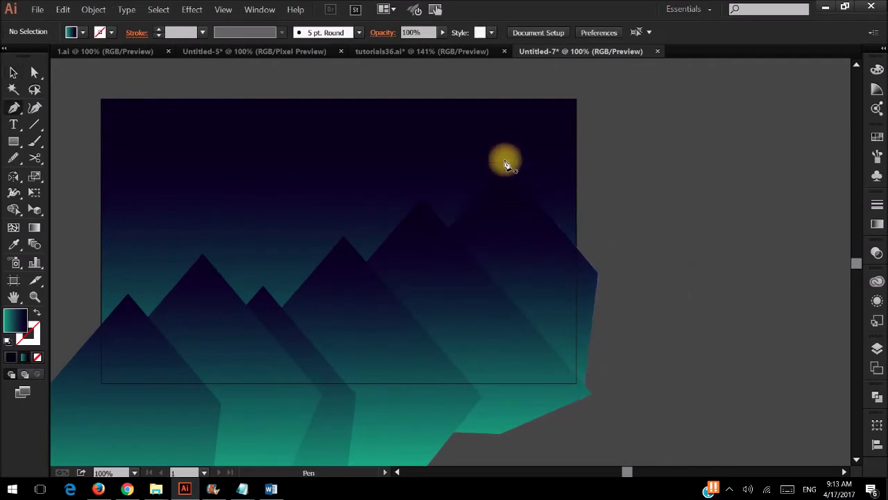
pyautogui.keyDown('ctrl'); pyautogui.click(505, 167); pyautogui.keyUp('ctrl')
pyautogui.click(504, 164)
pyautogui.moveTo(499, 199); pyautogui.dragTo(499, 251)
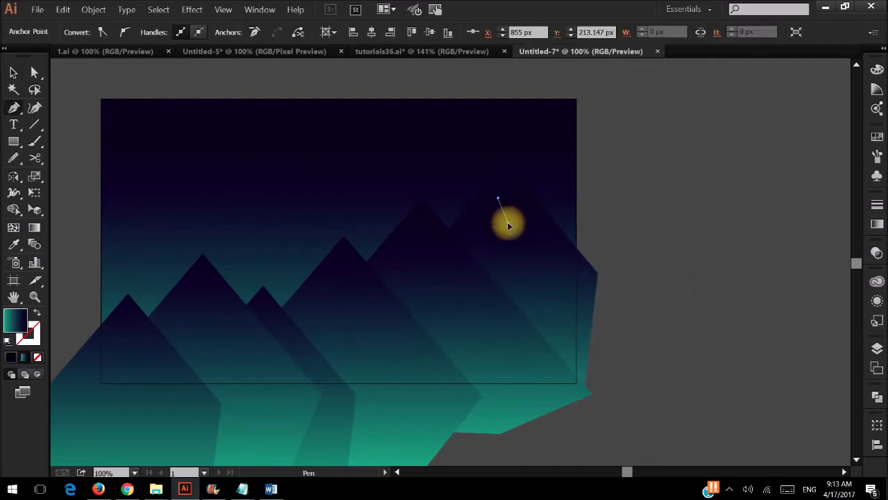
pyautogui.click(498, 247)
pyautogui.click(518, 281)
pyautogui.click(488, 319)
pyautogui.click(506, 347)
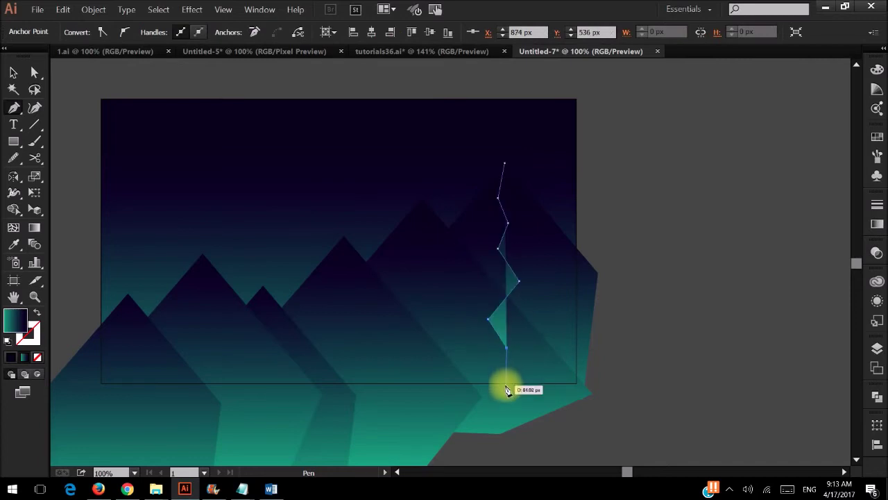
pyautogui.click(573, 430)
# Select the mountain and zigzag path and merge the right facet with the Shape Builder.
pyautogui.press('v')
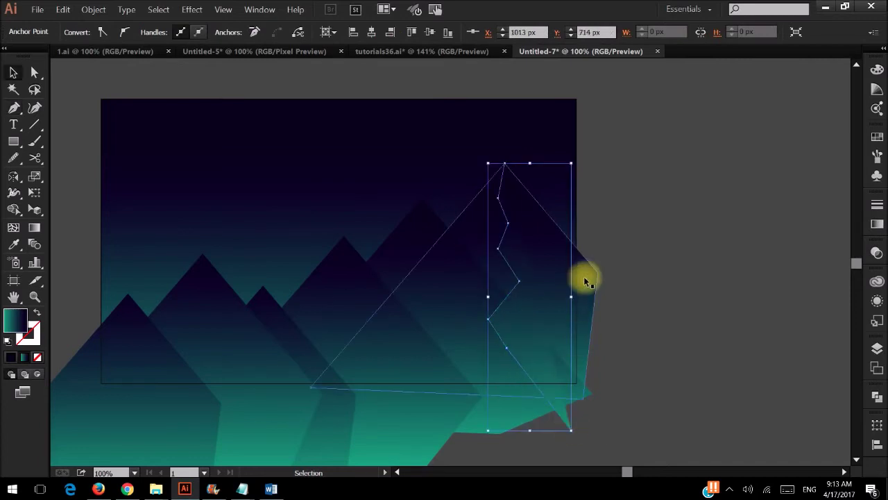
pyautogui.click(585, 276)
pyautogui.click(502, 288)
pyautogui.click(516, 278)
pyautogui.keyDown('shift'); pyautogui.click(545, 273); pyautogui.keyUp('shift')
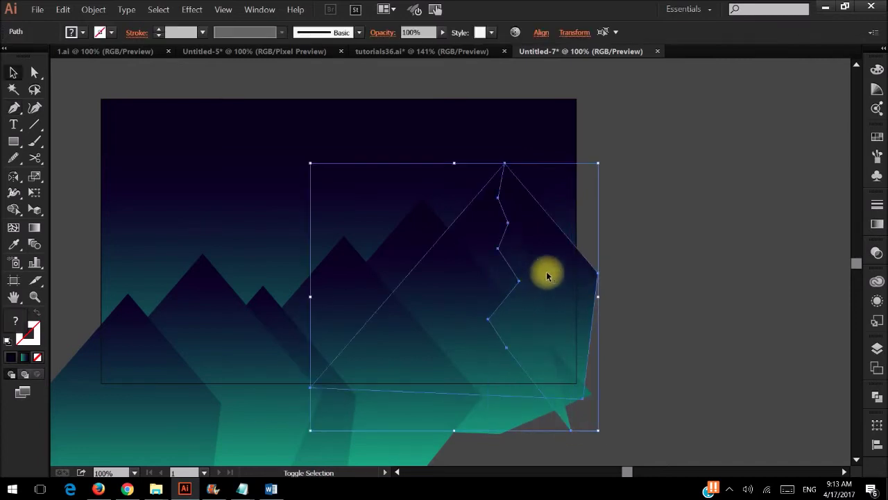
pyautogui.hotkey('shift', 'm')
pyautogui.click(553, 275)
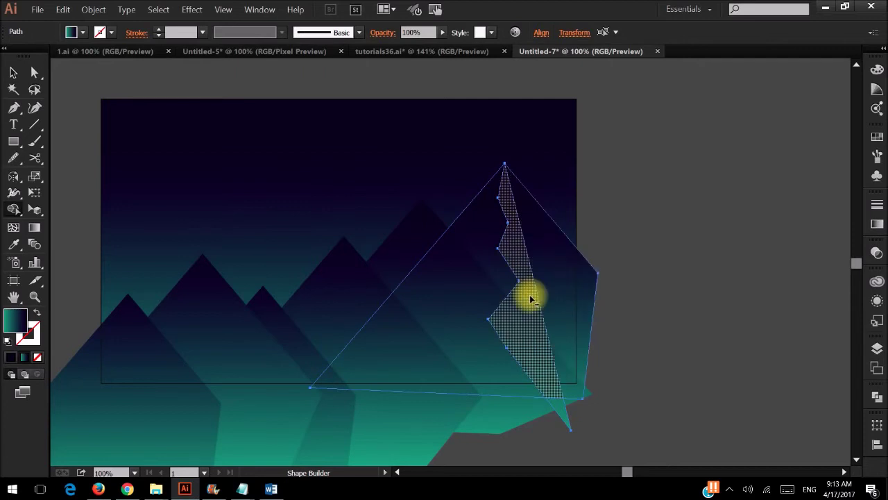
pyautogui.click(585, 333)
pyautogui.press('v')
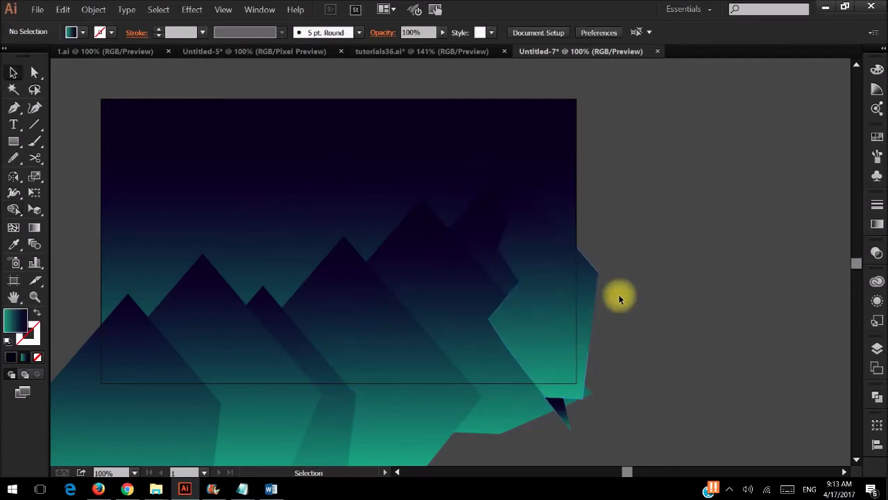
pyautogui.click(673, 297)
# Drag the right facet's gradient downward so the rock stays mostly dark.
pyautogui.click(593, 330)
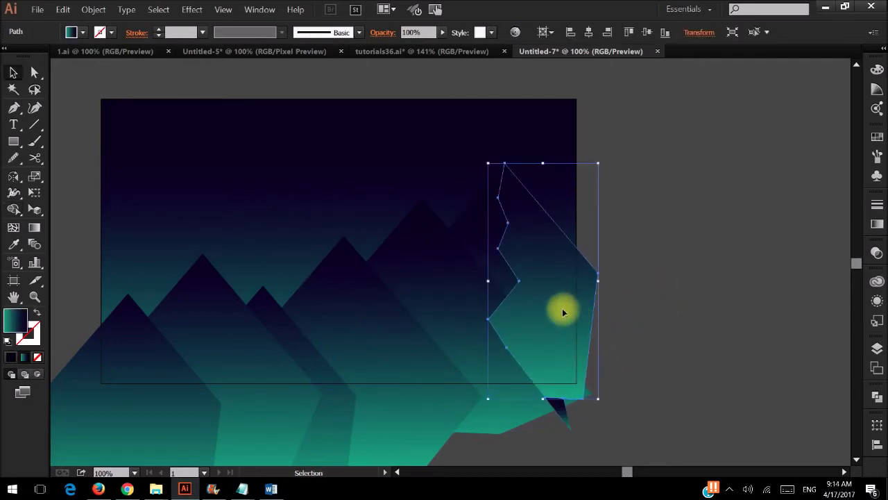
pyautogui.press('g')
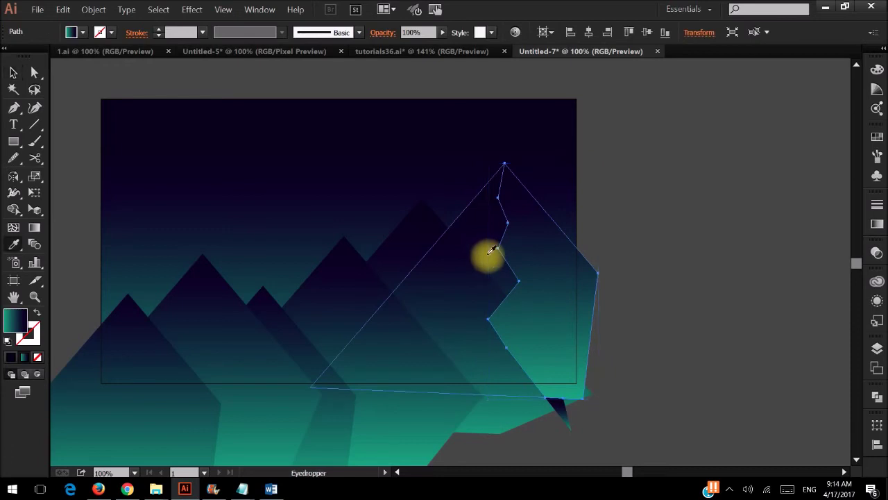
pyautogui.moveTo(544, 223); pyautogui.dragTo(541, 312)
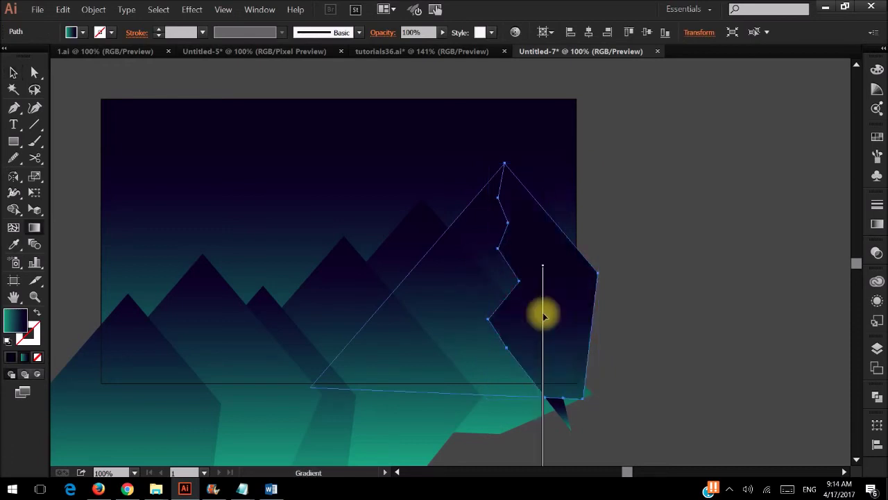
pyautogui.press('v')
pyautogui.click(688, 264)
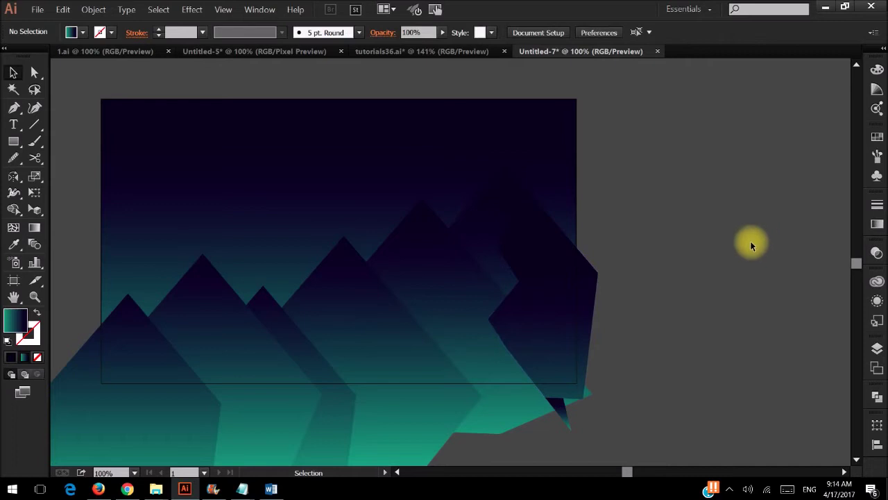
pyautogui.click(421, 316)
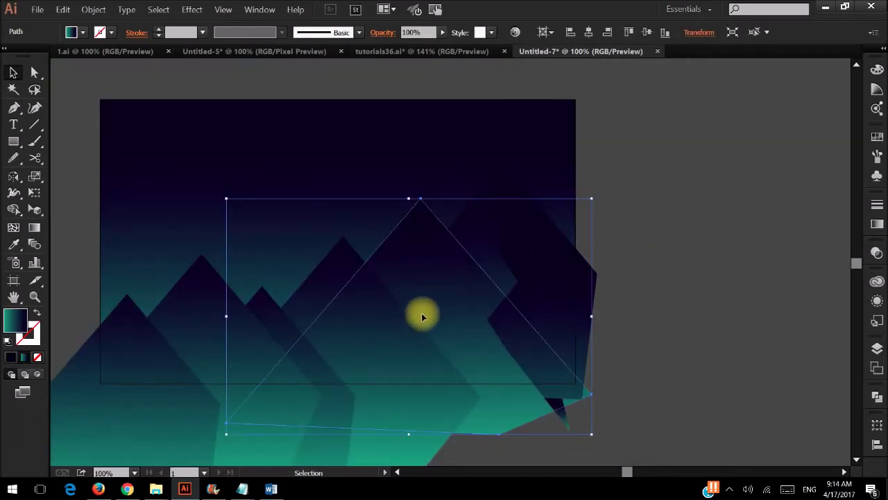
pyautogui.click(555, 282)
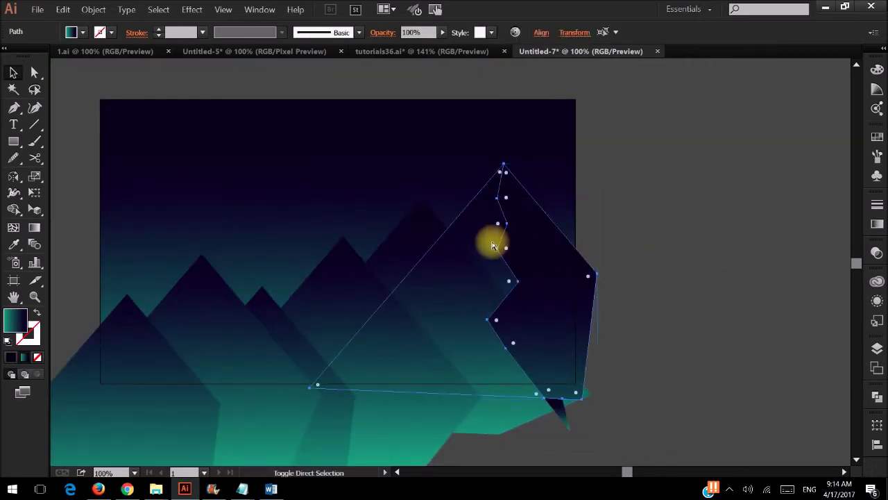
pyautogui.keyDown('shift'); pyautogui.click(493, 246); pyautogui.keyUp('shift')
pyautogui.click(709, 246)
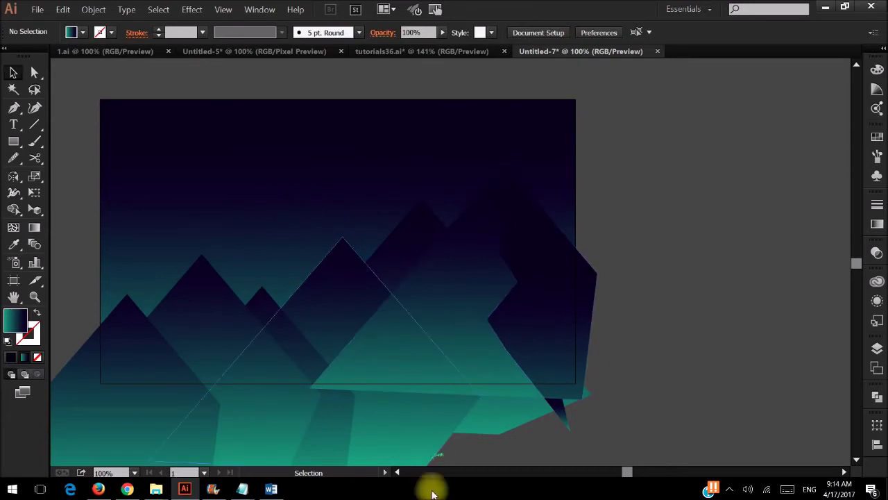
pyautogui.click(354, 307)
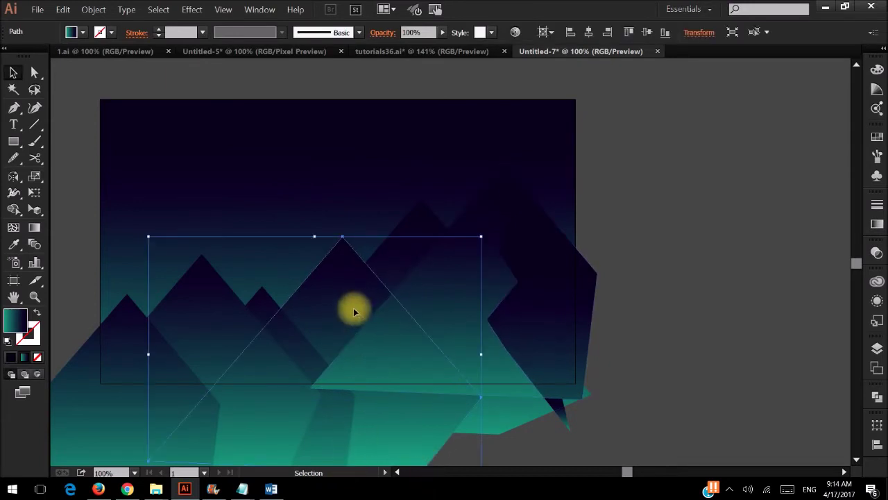
pyautogui.click(258, 353)
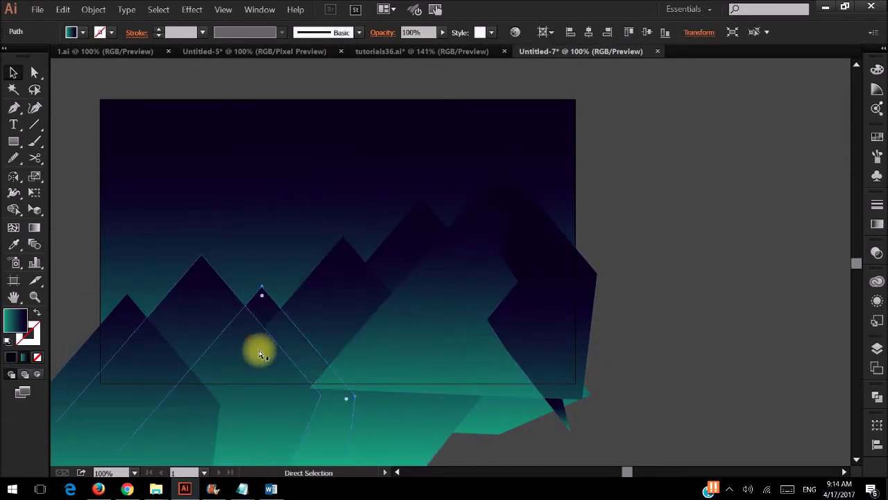
pyautogui.keyDown('ctrl'); pyautogui.click(258, 348); pyautogui.keyUp('ctrl')
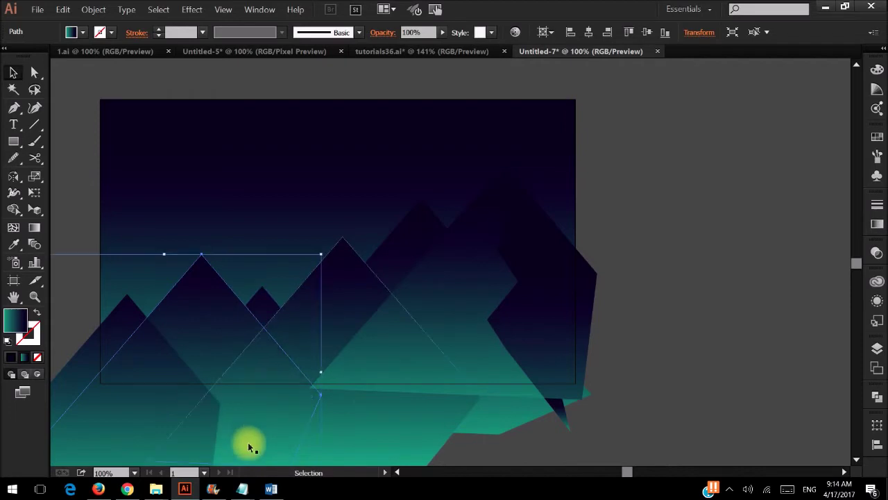
pyautogui.click(73, 325)
pyautogui.press('a')
pyautogui.click(134, 392)
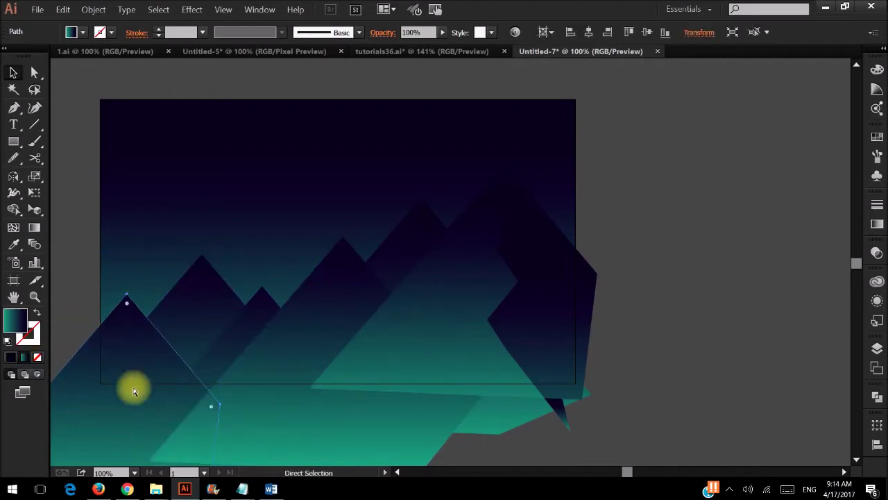
pyautogui.press('v')
pyautogui.click(677, 278)
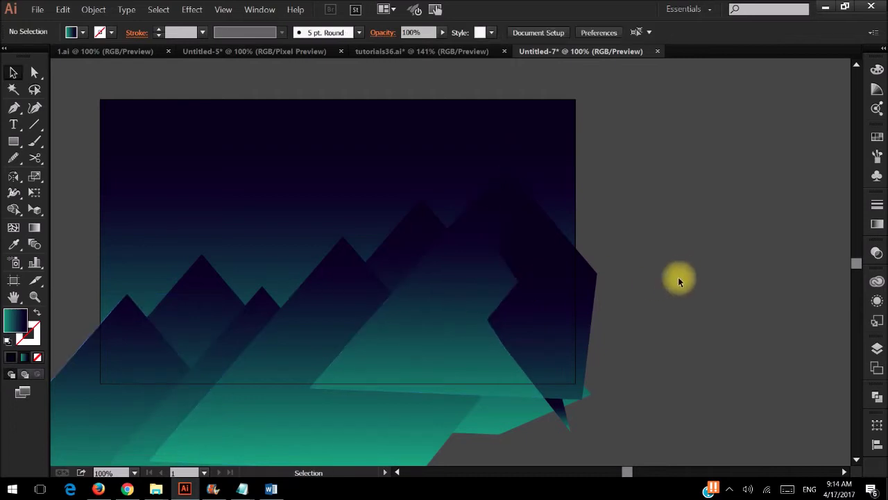
pyautogui.scroll(2, 665, 288)
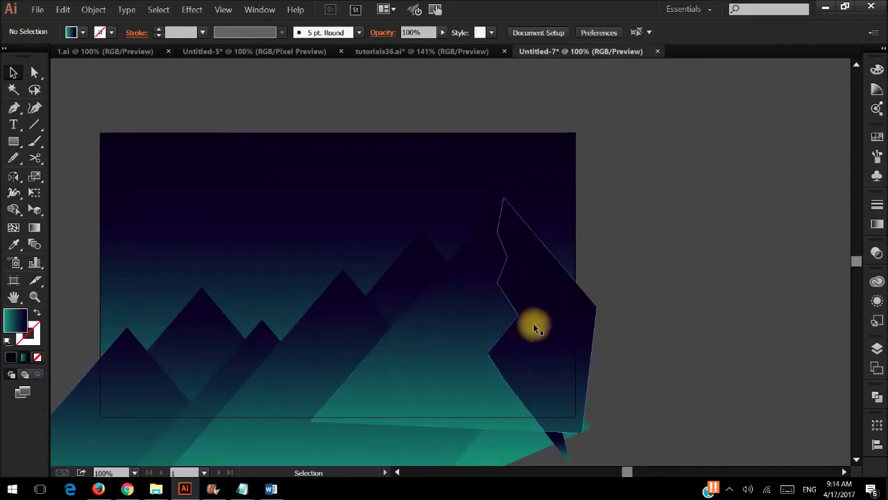
pyautogui.hscroll(-2, 623, 291)
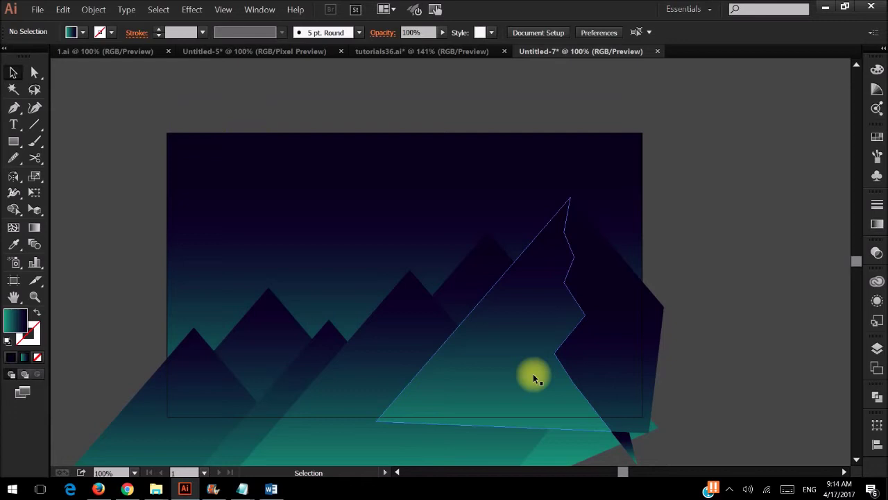
pyautogui.press('p')
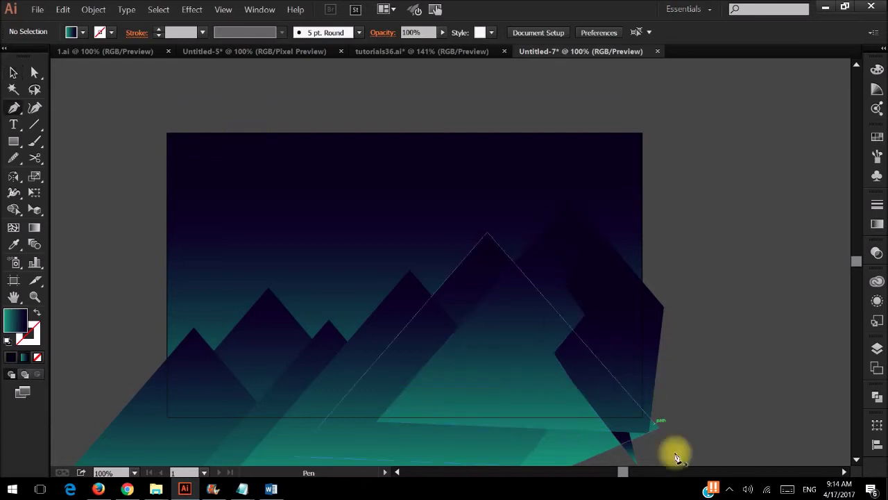
# Pen-draw a closed ledge outline jutting left from the cliff edge.
pyautogui.click(642, 282)
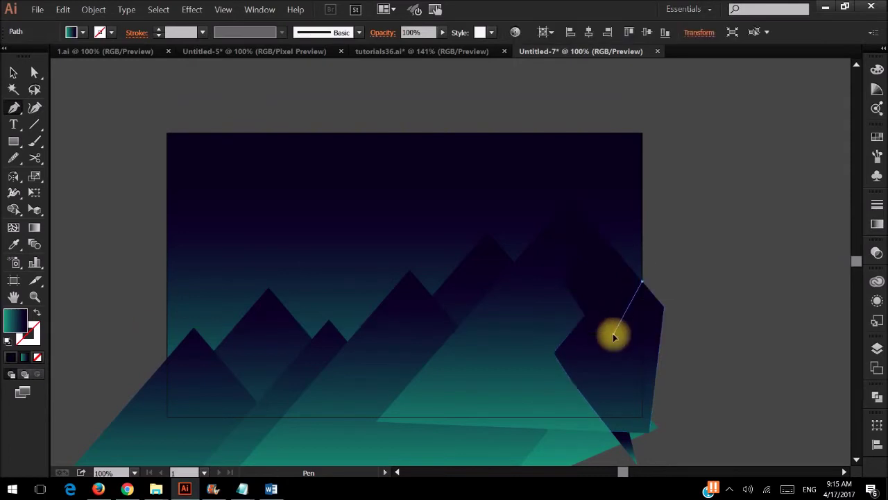
pyautogui.click(613, 335)
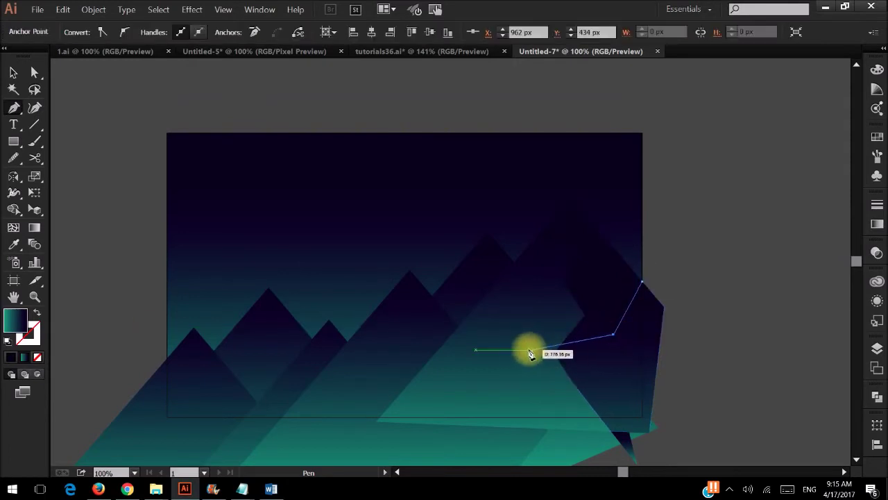
pyautogui.click(520, 349)
pyautogui.click(457, 332)
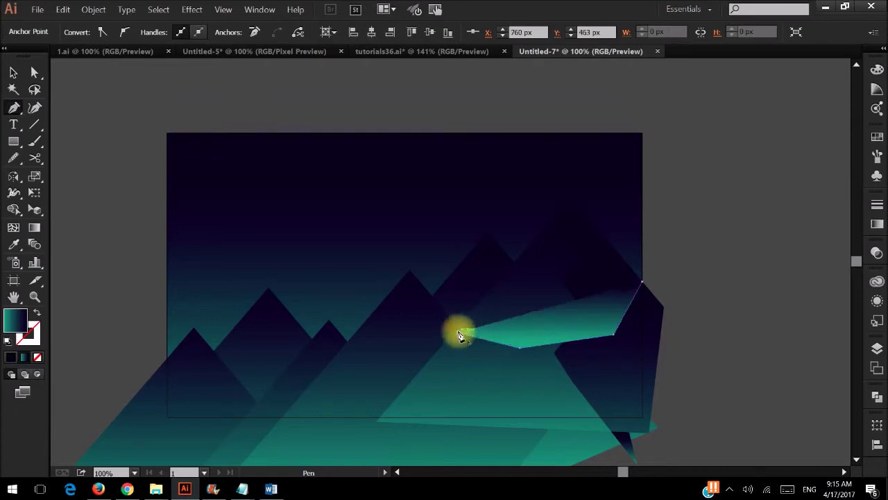
pyautogui.click(456, 320)
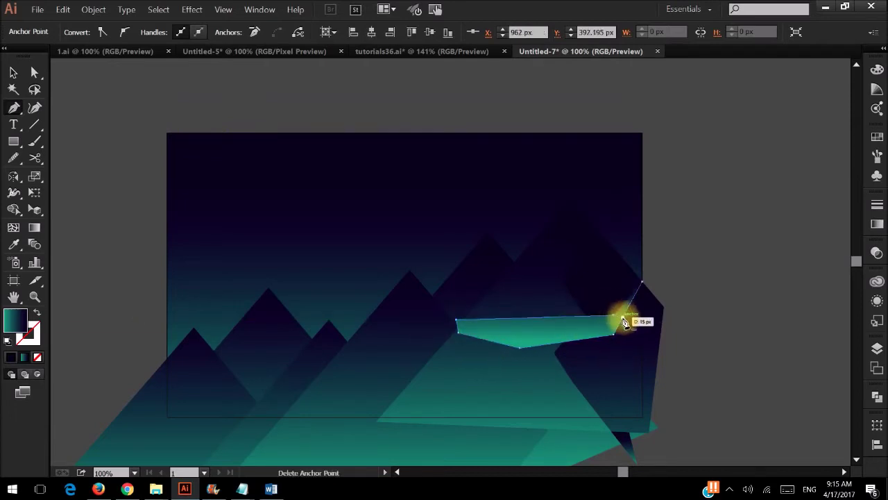
pyautogui.click(618, 315)
pyautogui.click(641, 283)
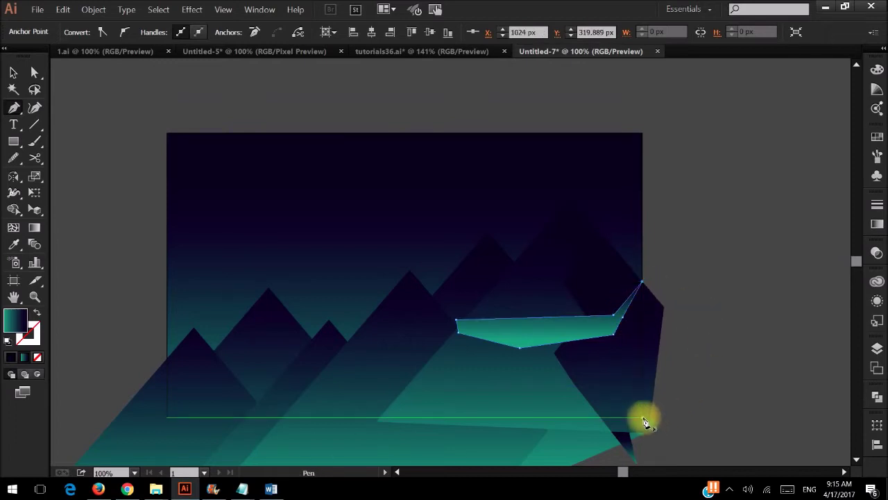
# Give the ledge the cliff's gradient via Eyedropper and shift it down so it stays dark.
pyautogui.press('v')
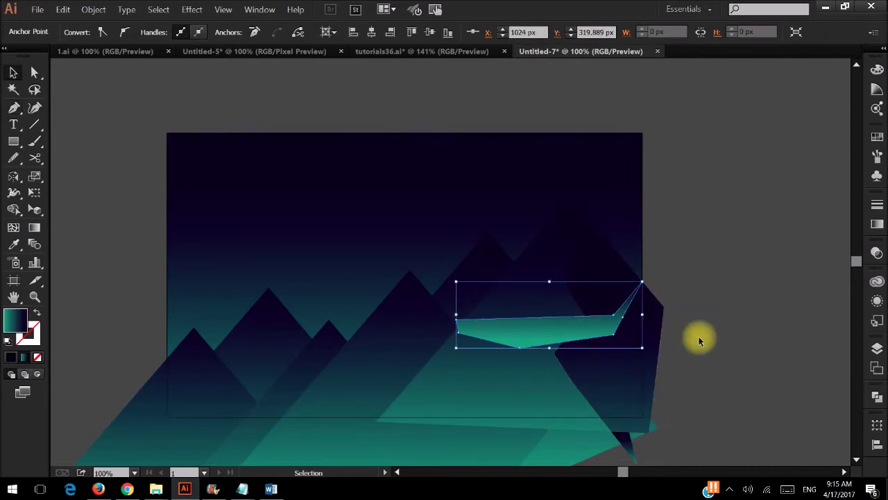
pyautogui.click(697, 337)
pyautogui.click(598, 333)
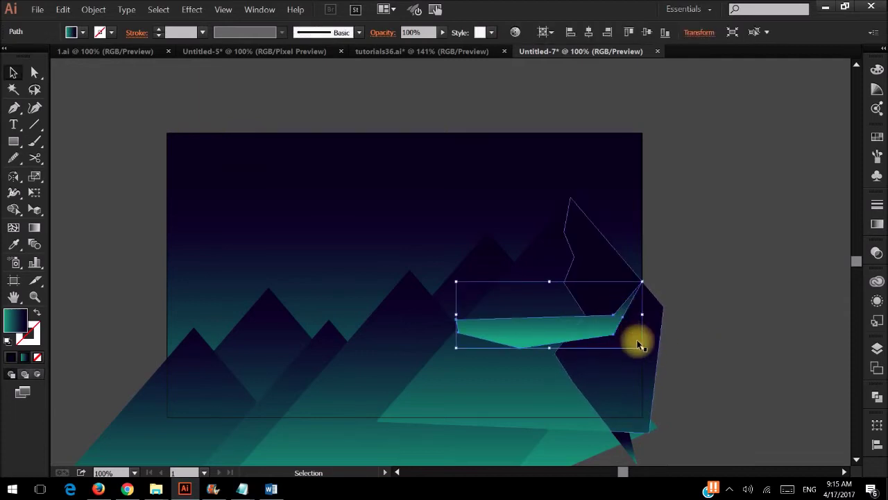
pyautogui.click(719, 333)
pyautogui.click(601, 333)
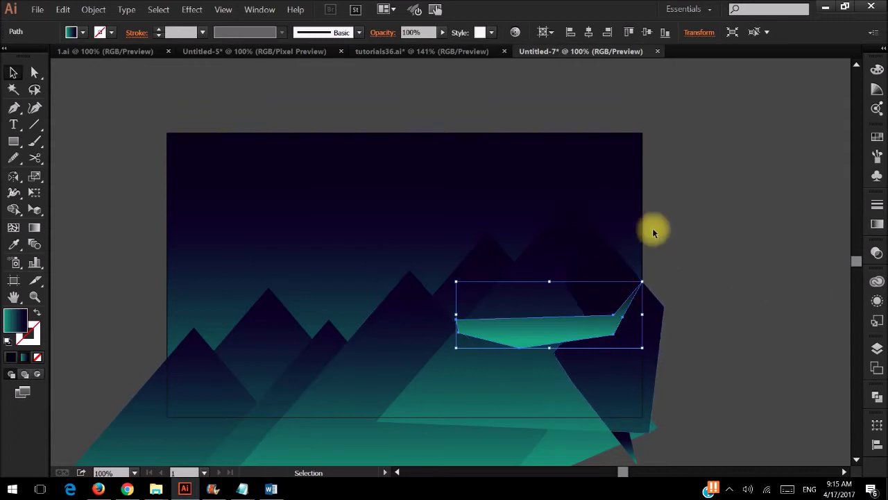
pyautogui.press('i')
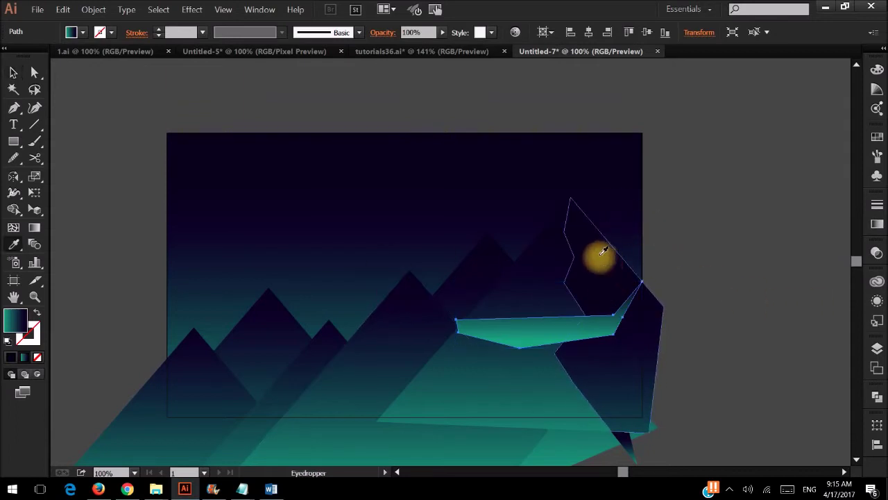
pyautogui.press('g')
pyautogui.moveTo(549, 294); pyautogui.dragTo(550, 364)
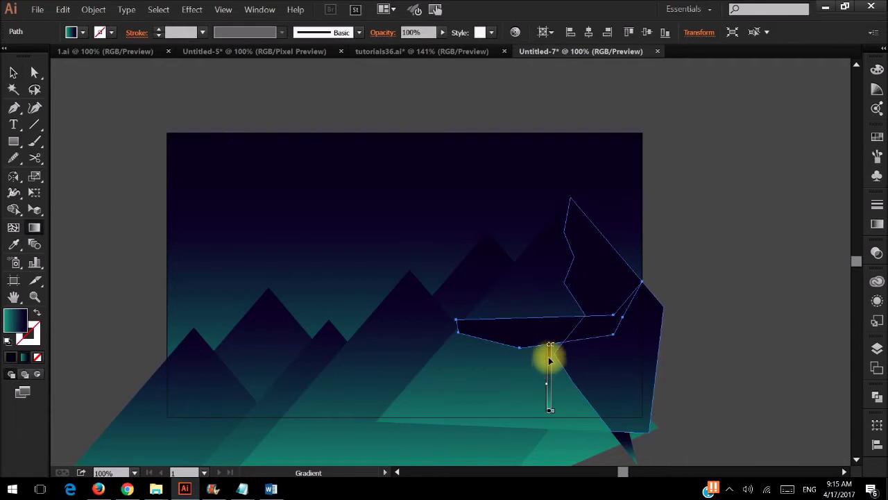
pyautogui.press('v')
pyautogui.click(757, 333)
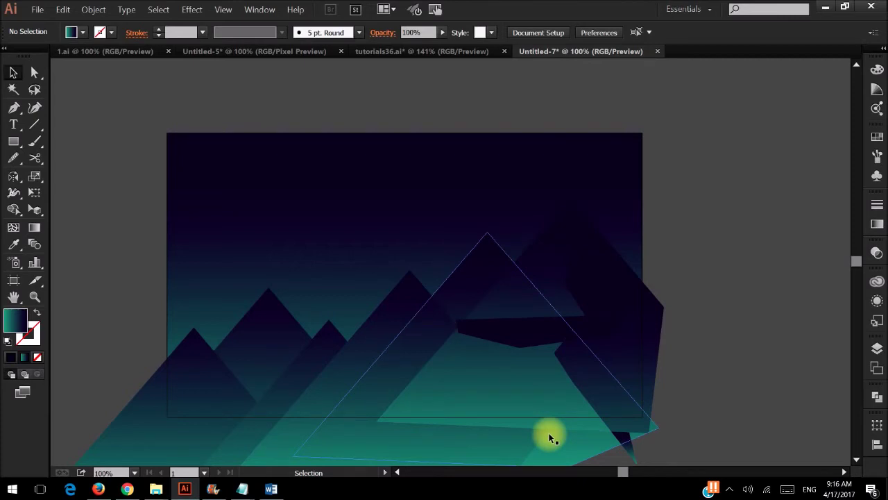
# Move a ledge corner and add kinked points along its lower edge.
pyautogui.press('a')
pyautogui.click(618, 339)
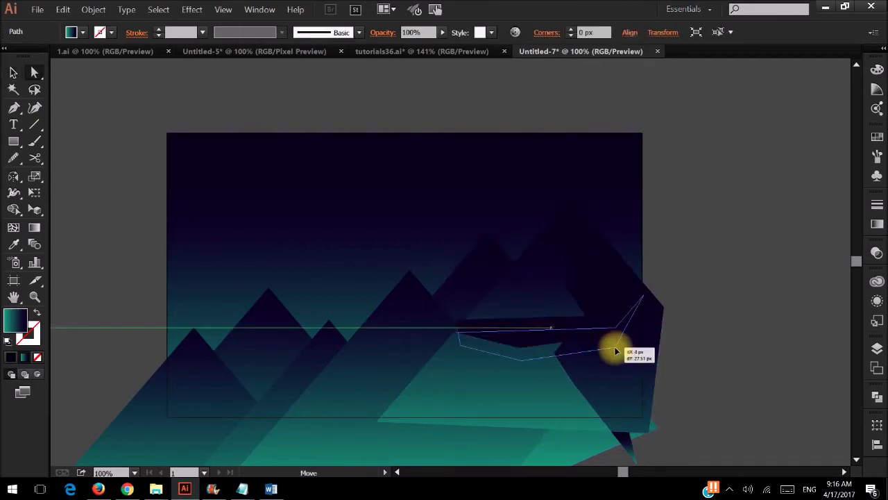
pyautogui.click(615, 338)
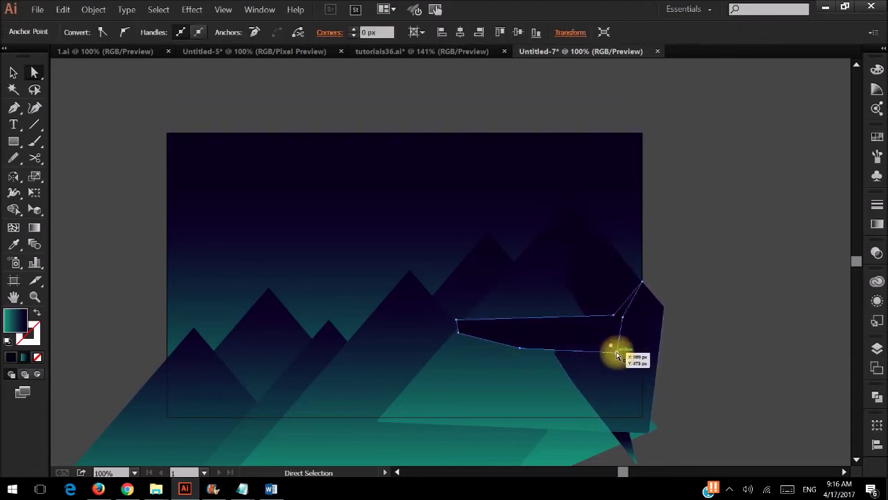
pyautogui.moveTo(622, 317); pyautogui.dragTo(640, 333)
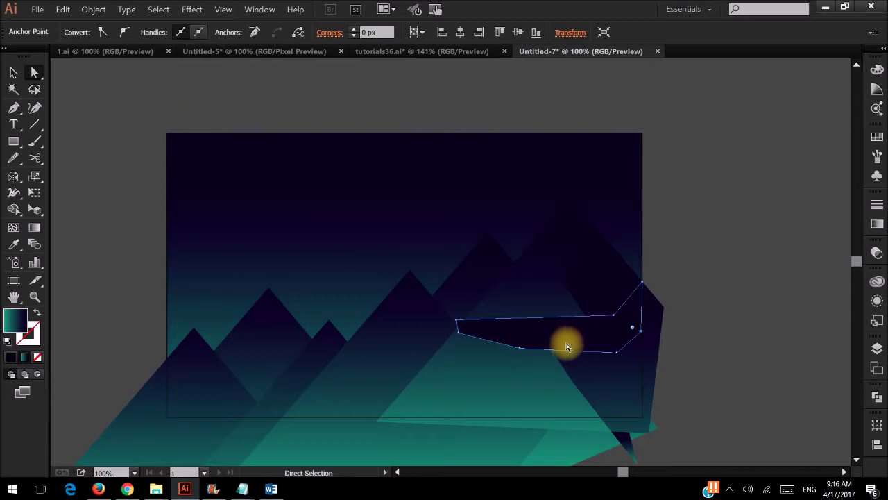
pyautogui.press('p')
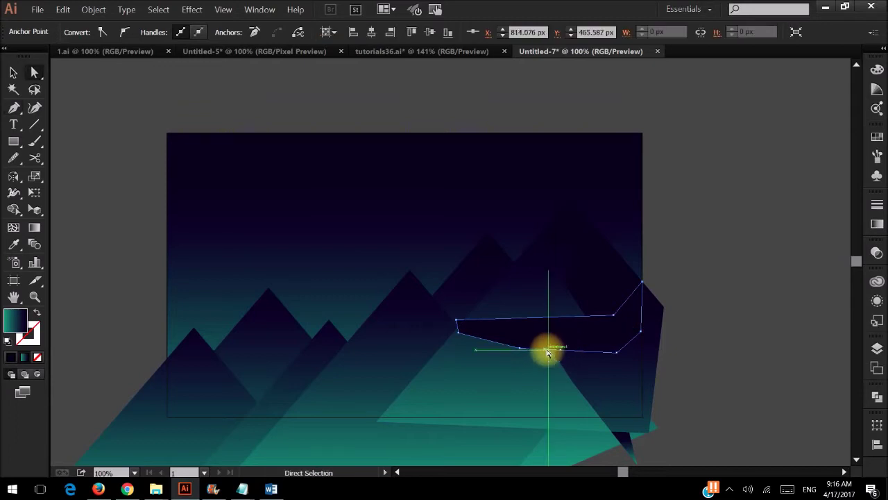
pyautogui.moveTo(547, 352); pyautogui.dragTo(553, 343)
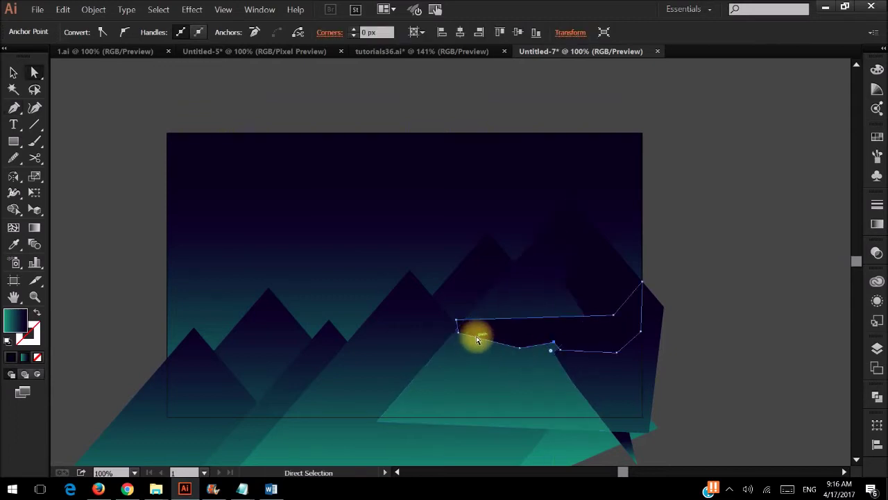
pyautogui.press('p')
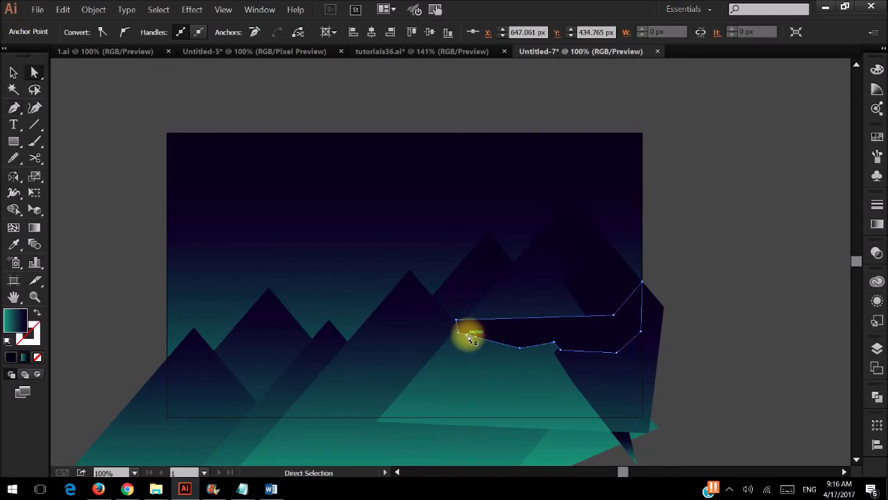
pyautogui.moveTo(470, 332); pyautogui.dragTo(474, 330)
pyautogui.click(476, 338)
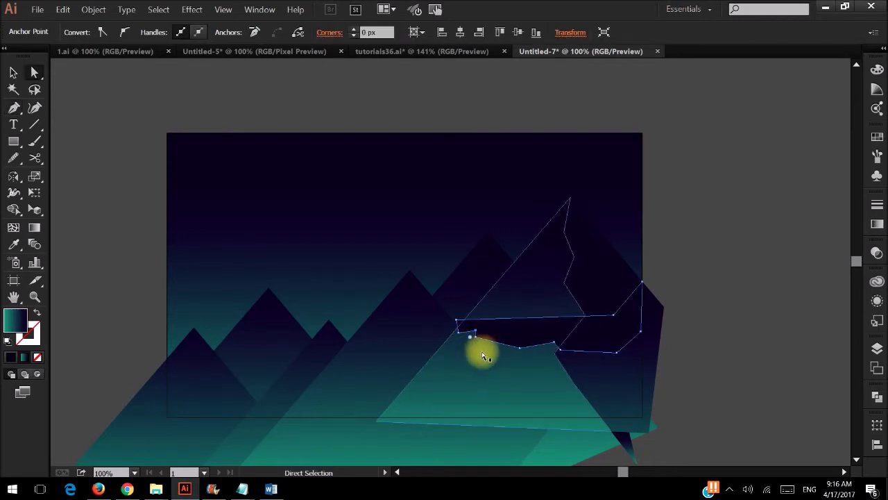
# Deselect everything and start a new pen path at the ledge's lower-left end.
pyautogui.press('v')
pyautogui.click(760, 346)
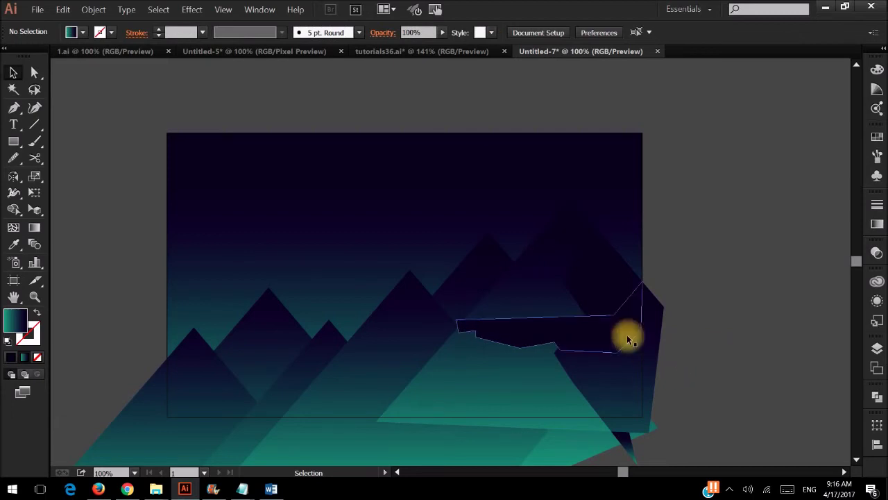
pyautogui.press('p')
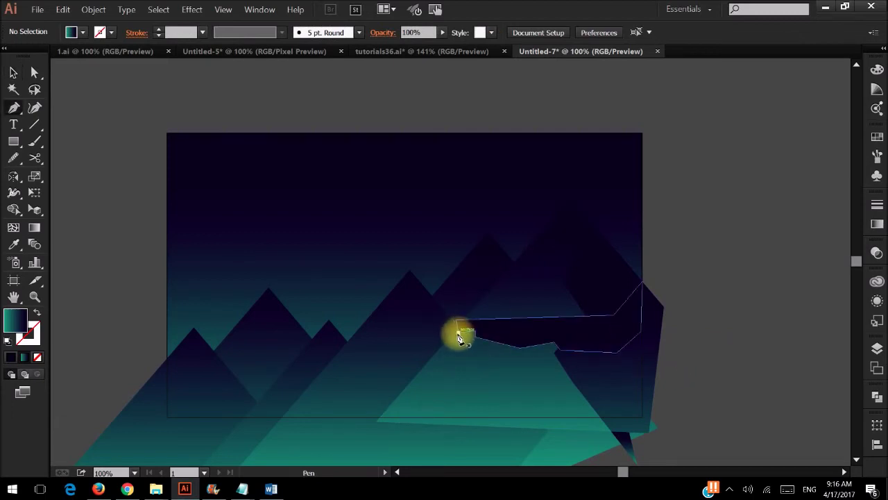
pyautogui.click(458, 333)
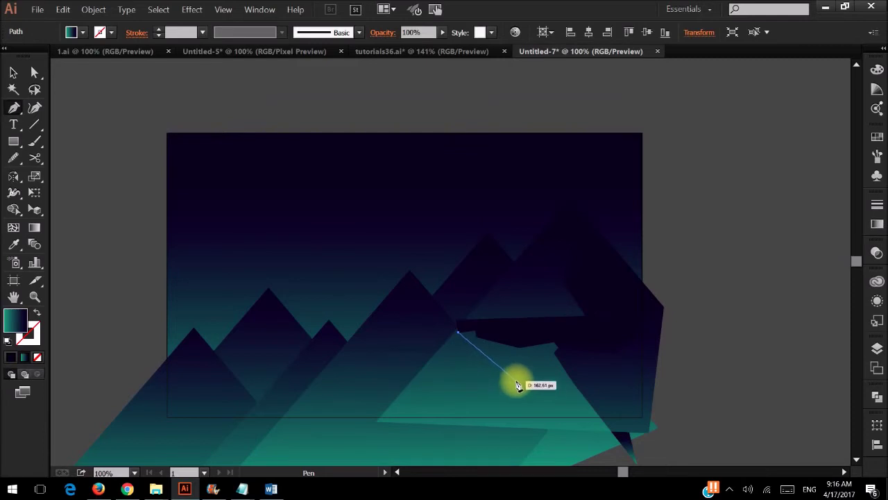
# Trace an unfilled rock outline from below the ledge down to its lower right corner.
pyautogui.click(468, 361)
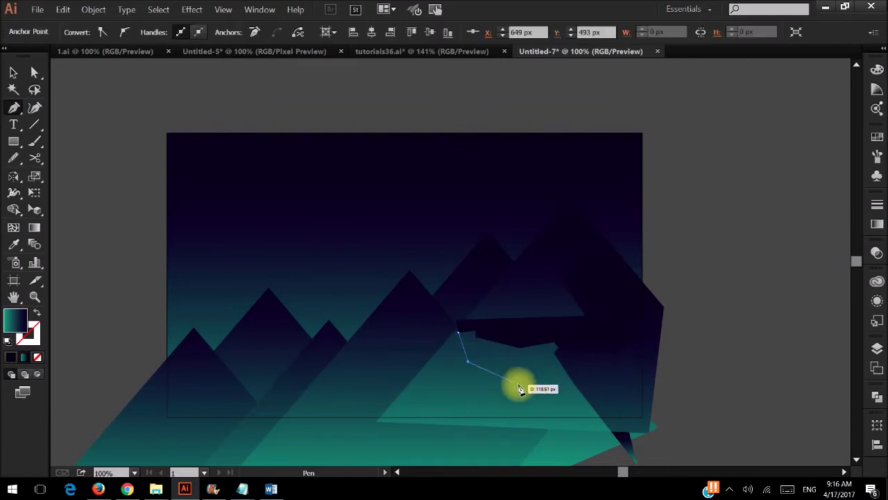
pyautogui.click(518, 385)
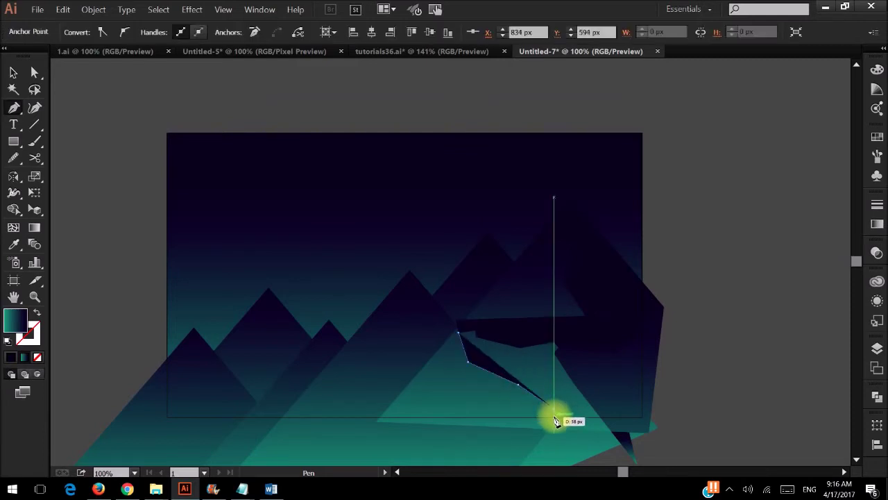
pyautogui.click(553, 409)
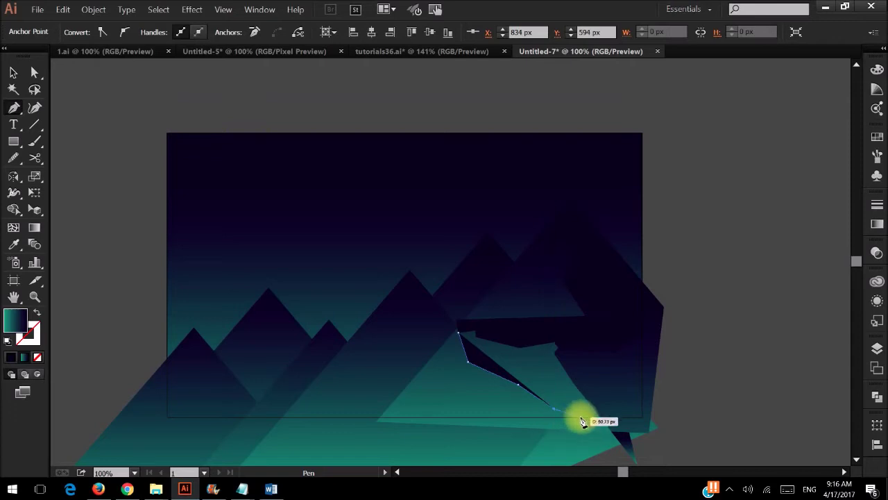
pyautogui.click(580, 417)
pyautogui.click(642, 430)
pyautogui.click(683, 412)
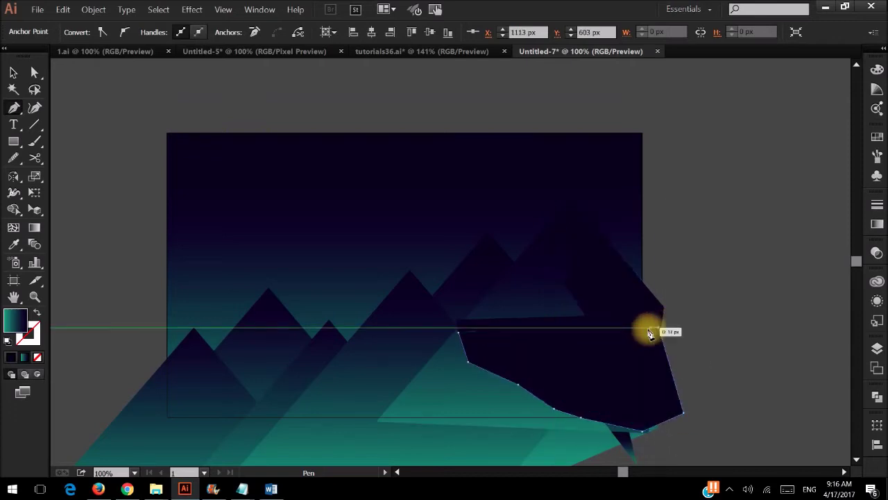
pyautogui.press('/')
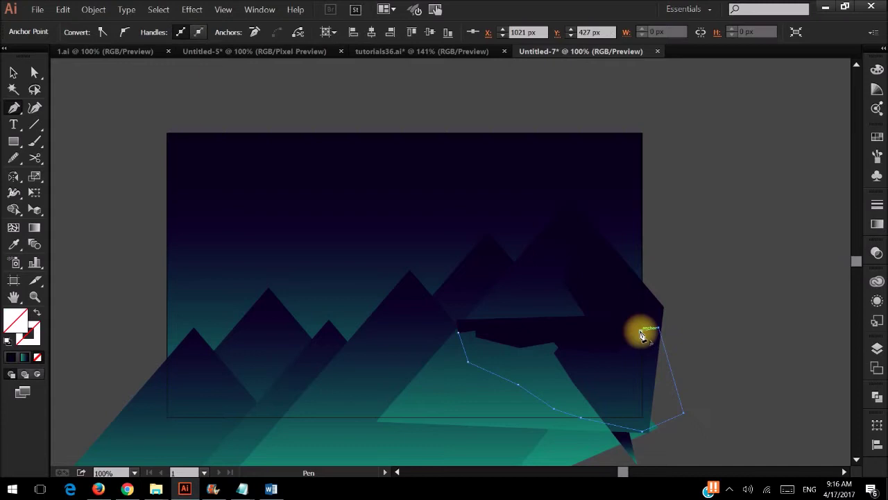
# Bring the rock outline back up the right side and along the ledge underside to close it.
pyautogui.click(641, 335)
pyautogui.click(617, 351)
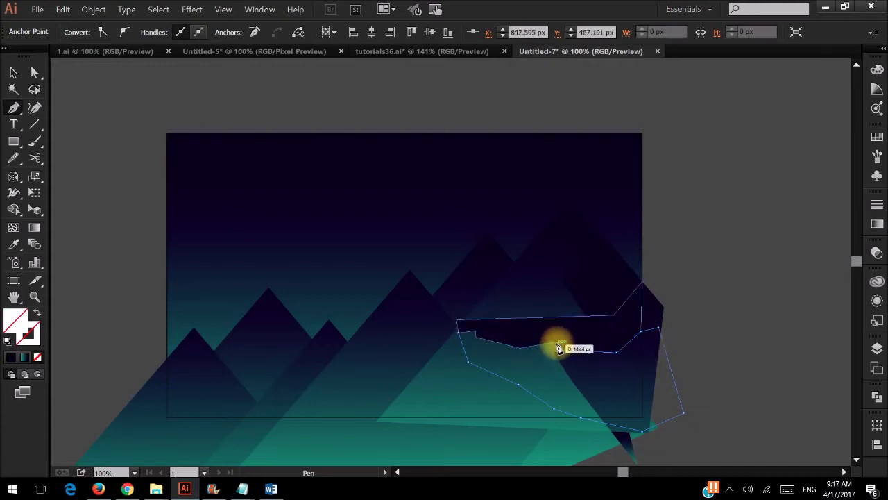
pyautogui.click(555, 345)
pyautogui.click(519, 347)
pyautogui.click(475, 337)
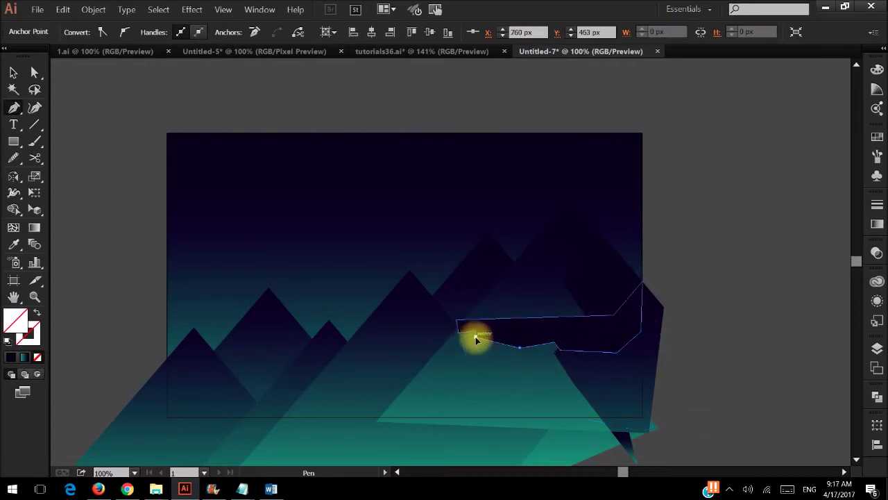
pyautogui.keyDown('ctrl'); pyautogui.click(475, 336); pyautogui.keyUp('ctrl')
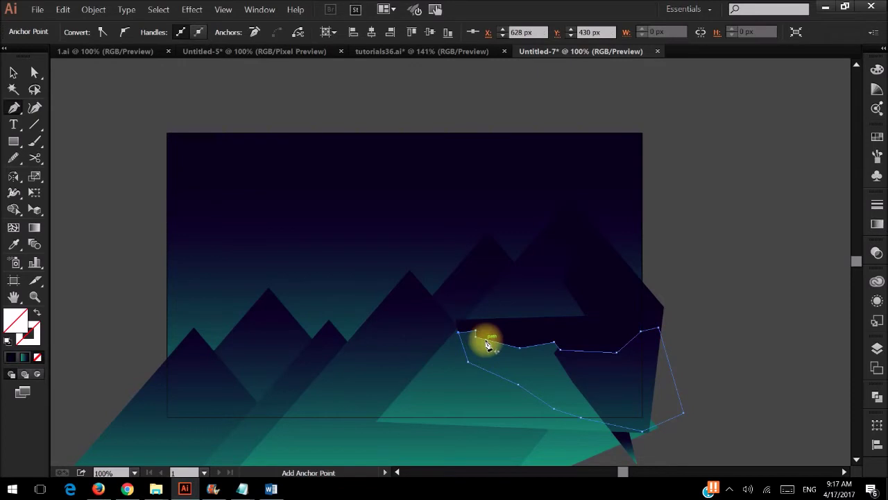
pyautogui.click(13, 72)
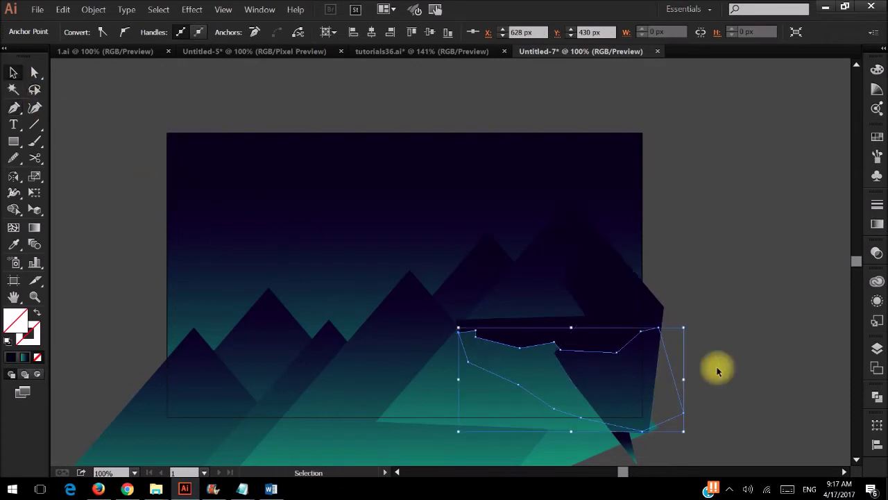
# Apply the teal gradient fill to the new rock shape.
pyautogui.press('g')
pyautogui.click(630, 407)
pyautogui.scroll(-1, 628, 402)
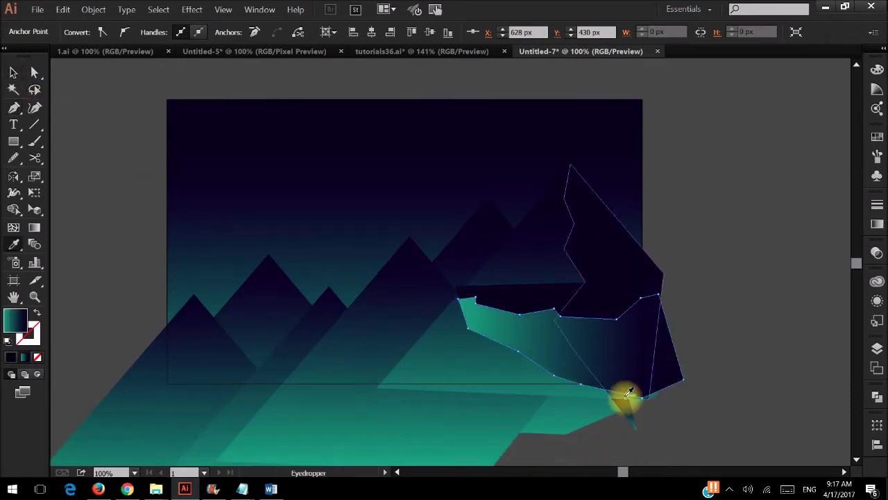
pyautogui.click(877, 252)
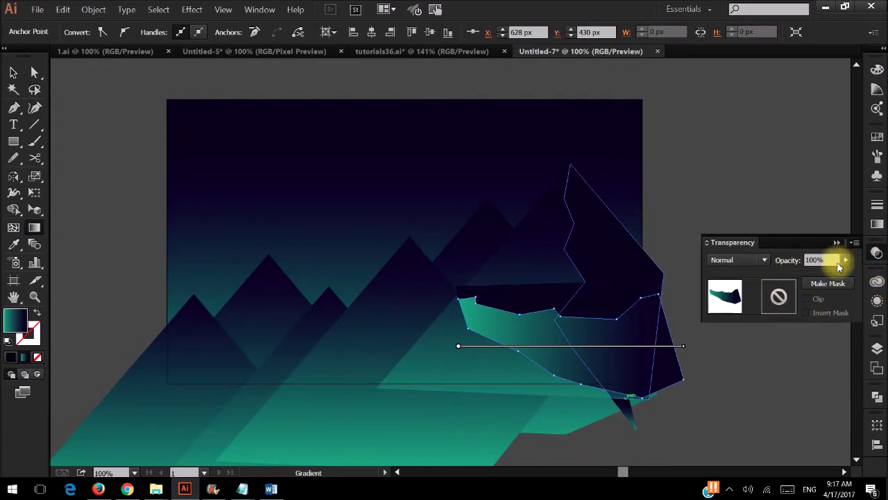
pyautogui.click(878, 227)
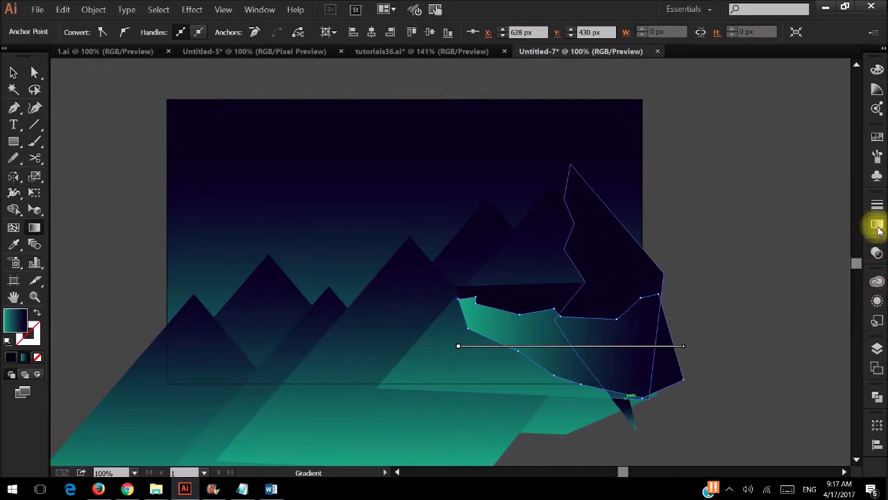
pyautogui.click(877, 227)
# Angle the gradient 90°, darken its stop to 171625, then undo back to the dark fill.
pyautogui.click(806, 249)
pyautogui.click(814, 68)
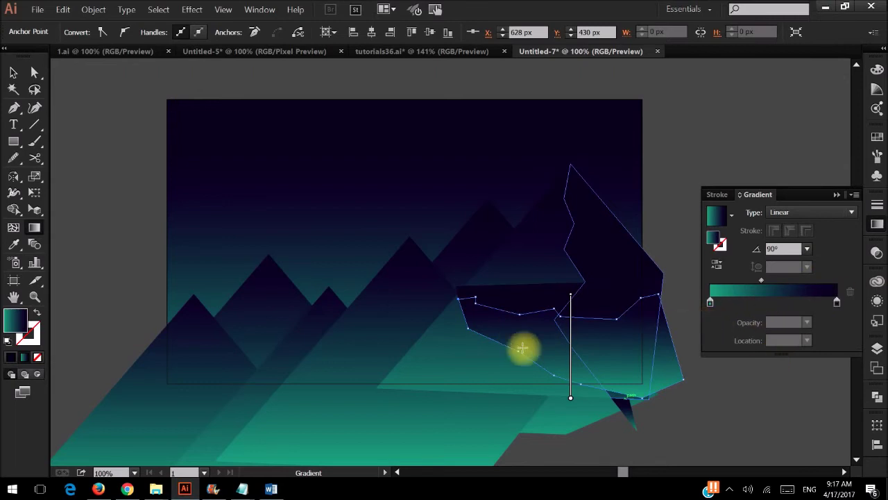
pyautogui.moveTo(571, 347); pyautogui.dragTo(571, 426)
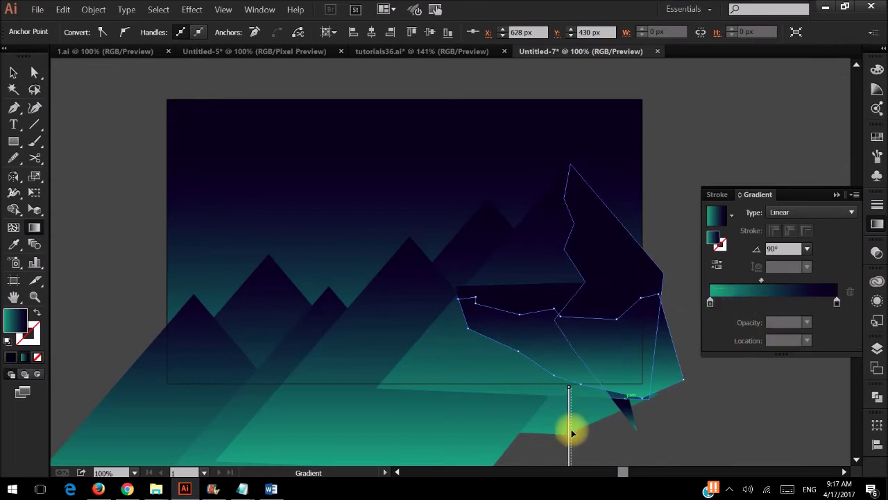
pyautogui.doubleClick(837, 303)
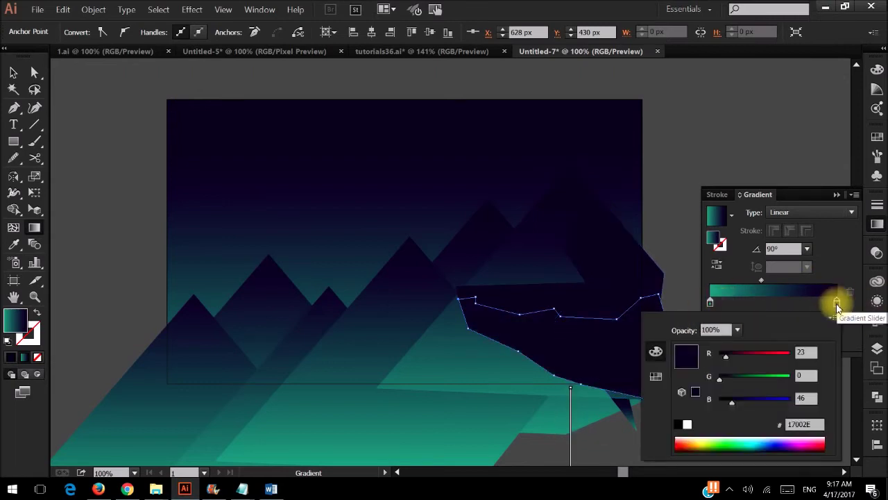
pyautogui.moveTo(738, 402)
pyautogui.mouseDown()
pyautogui.moveTo(726, 379)
pyautogui.moveTo(727, 403)
pyautogui.mouseUp()
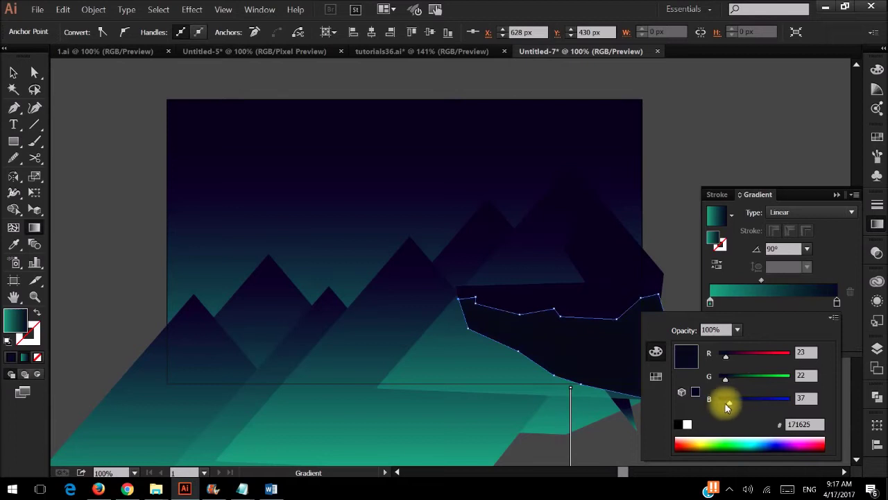
pyautogui.click(834, 192)
pyautogui.click(837, 194)
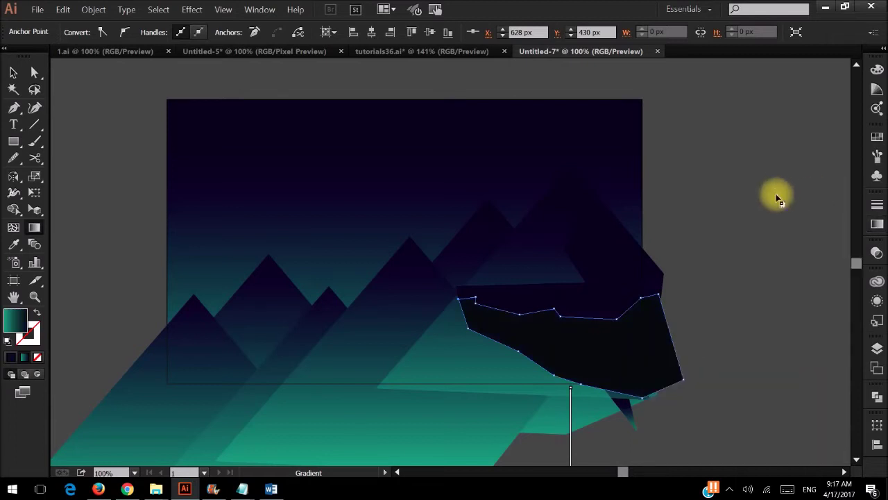
pyautogui.hotkey('ctrl', 'z')
pyautogui.hotkey('ctrl', 'z')
pyautogui.hotkey('ctrl', 'z')
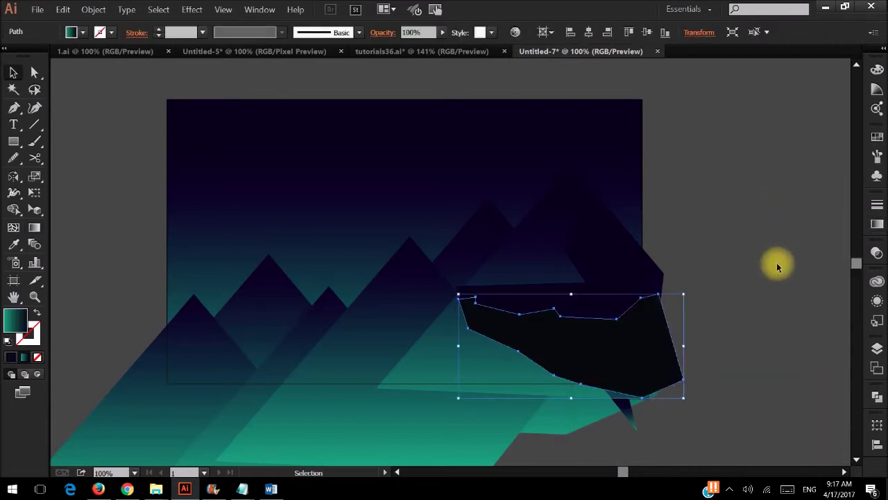
# Draw a dark quadrilateral facet on the rock's right side beneath the ledge.
pyautogui.click(805, 353)
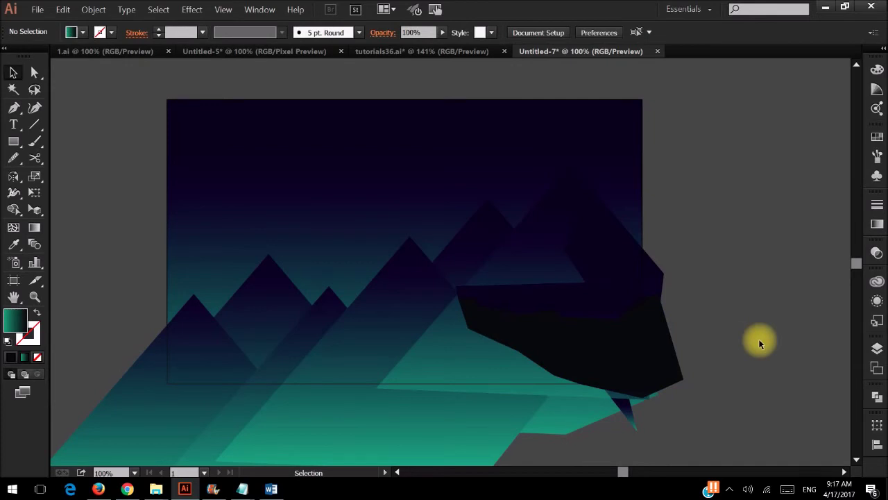
pyautogui.press('p')
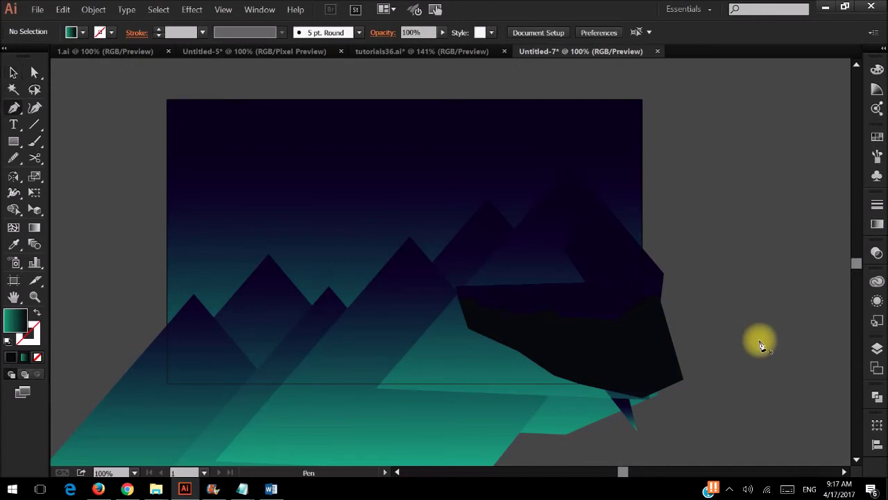
pyautogui.click(620, 321)
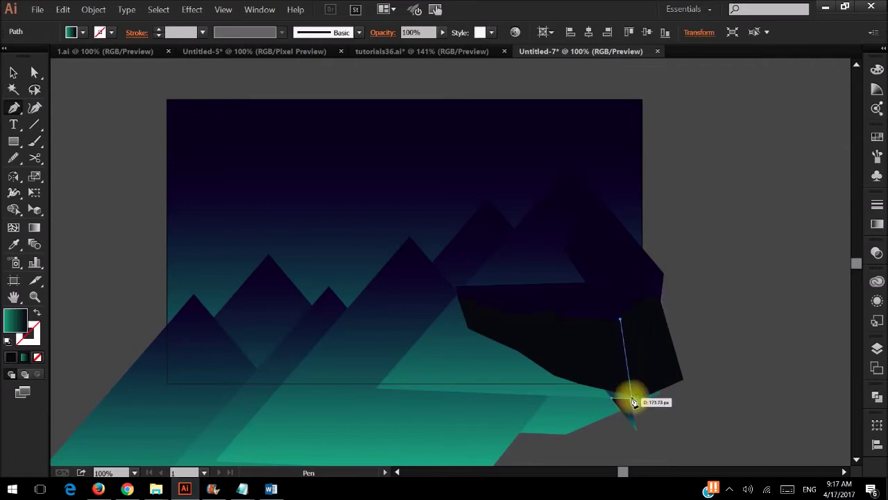
pyautogui.click(623, 415)
pyautogui.press('Escape')
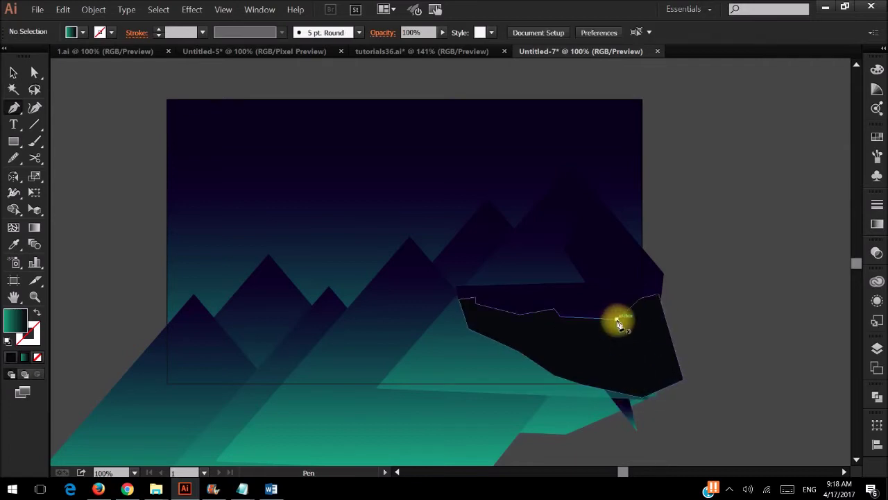
pyautogui.click(617, 319)
pyautogui.click(631, 416)
pyautogui.click(698, 414)
pyautogui.click(641, 299)
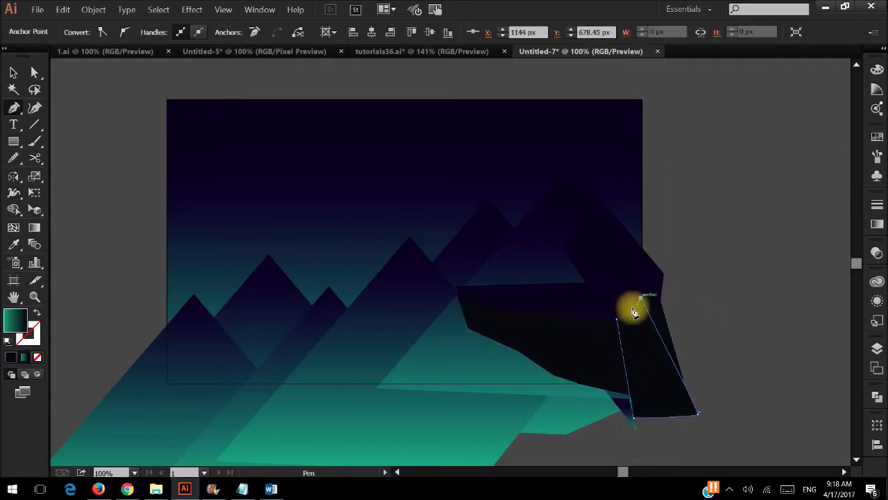
pyautogui.click(616, 318)
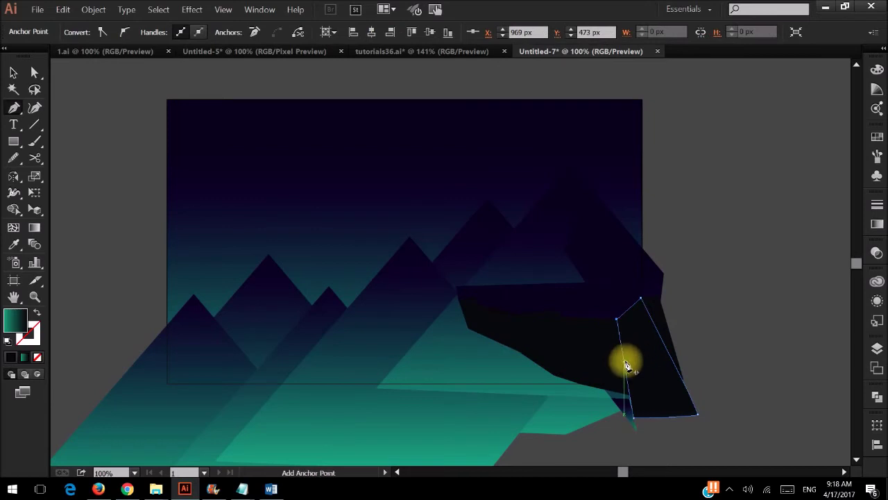
# Draw a slanted dark slab hanging below the ledge, left of the facet.
pyautogui.click(561, 315)
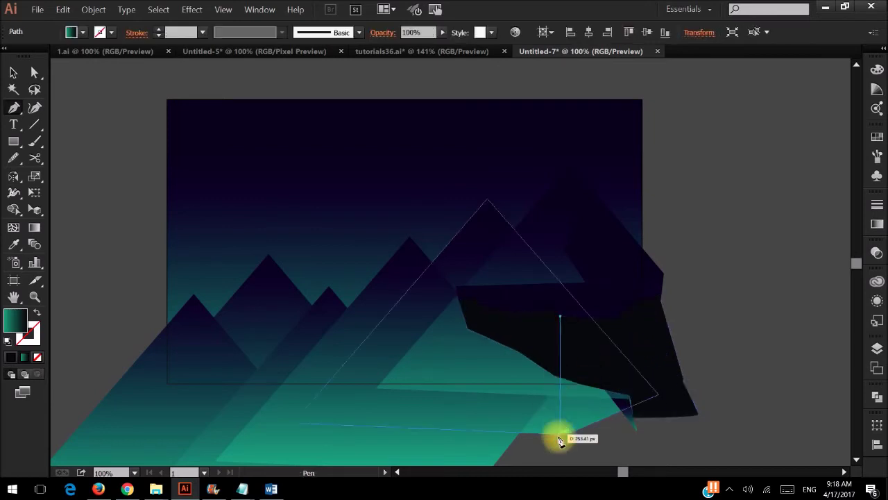
pyautogui.click(560, 436)
pyautogui.click(611, 420)
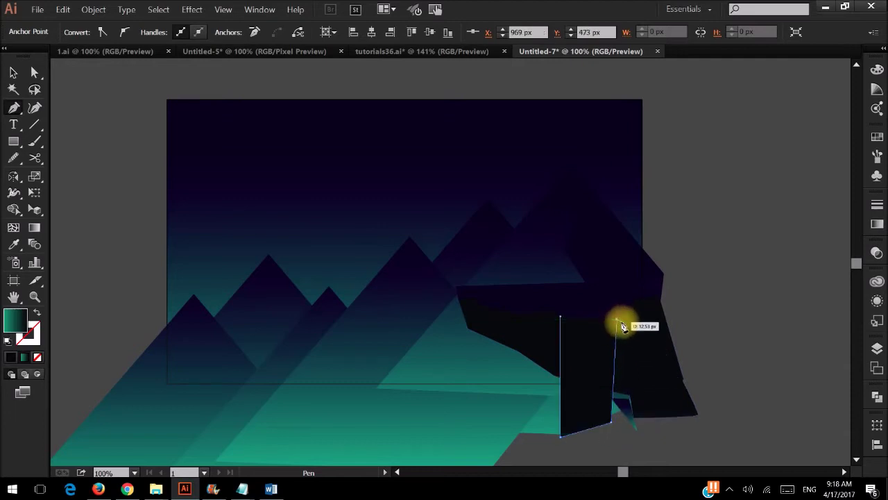
pyautogui.click(617, 317)
pyautogui.press('v')
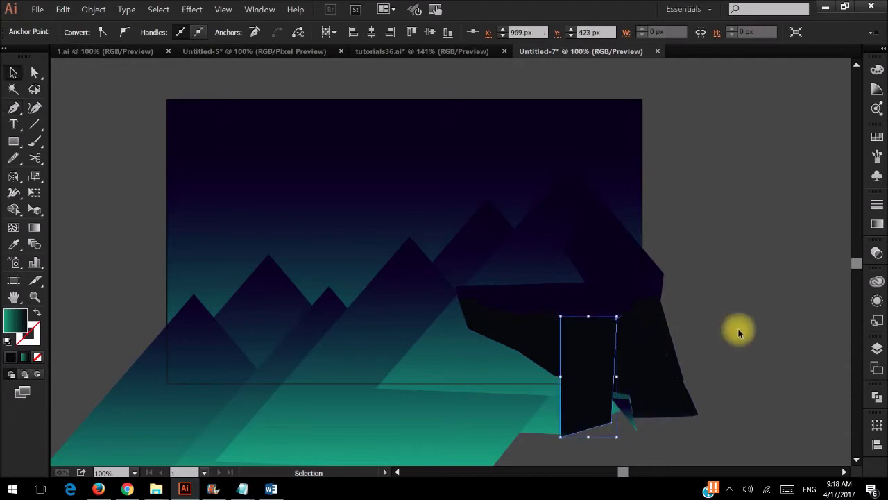
# Close the slab and draw a small quadrilateral slab beside it under the ledge.
pyautogui.press('p')
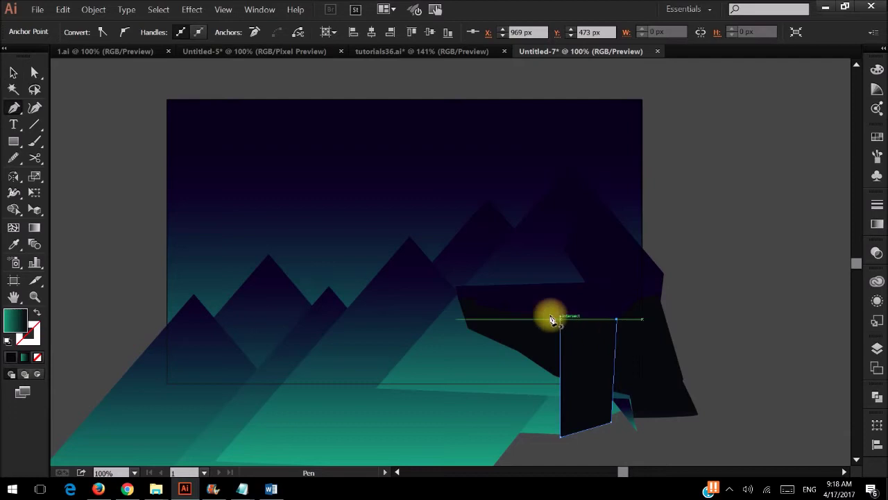
pyautogui.click(555, 319)
pyautogui.click(519, 316)
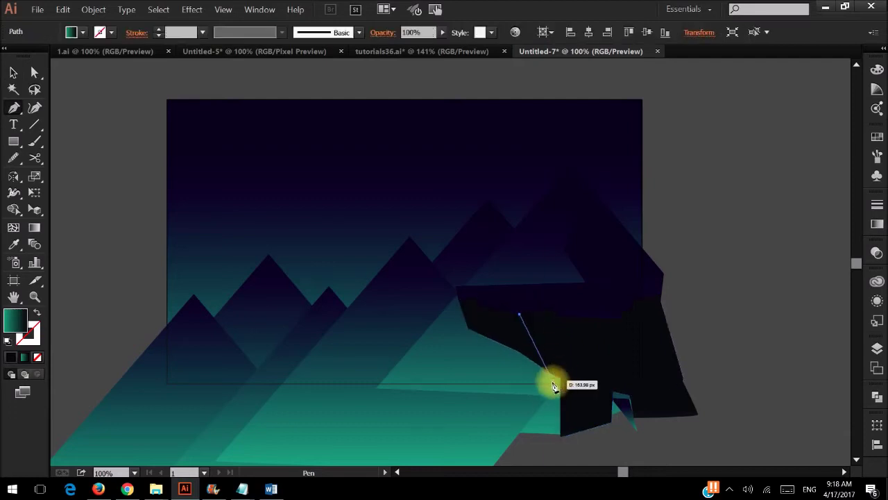
pyautogui.click(539, 393)
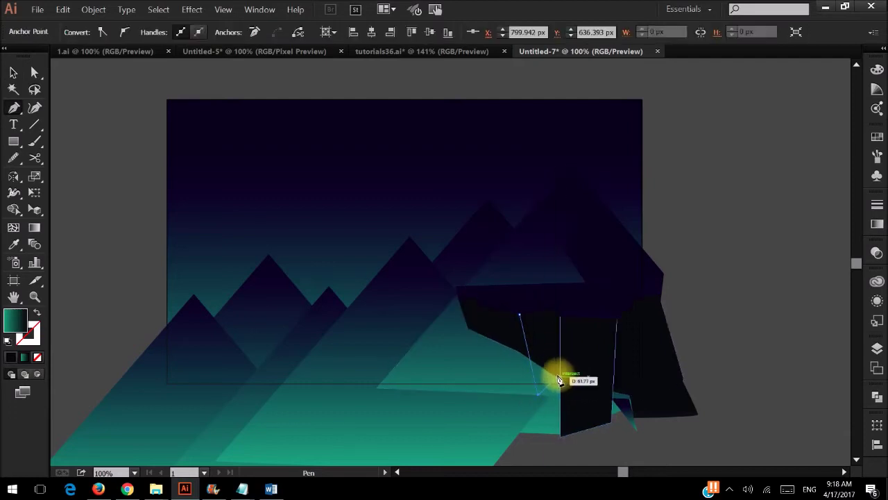
pyautogui.click(553, 374)
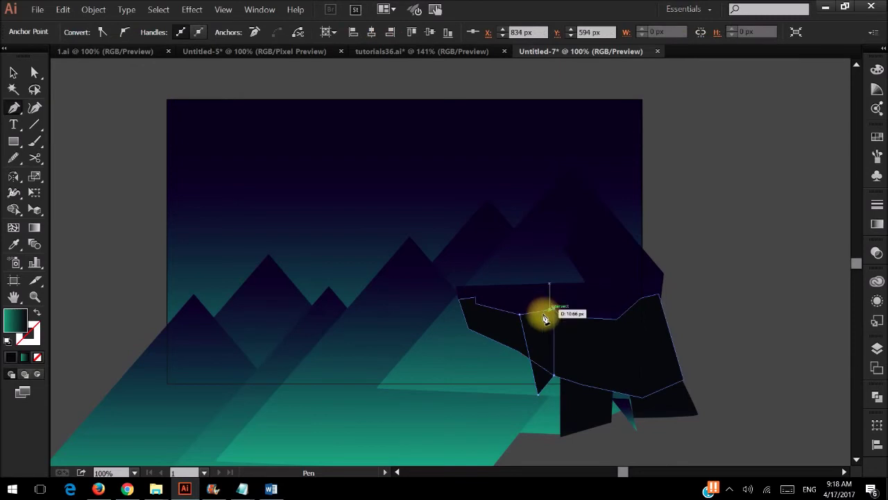
pyautogui.click(553, 308)
pyautogui.click(519, 315)
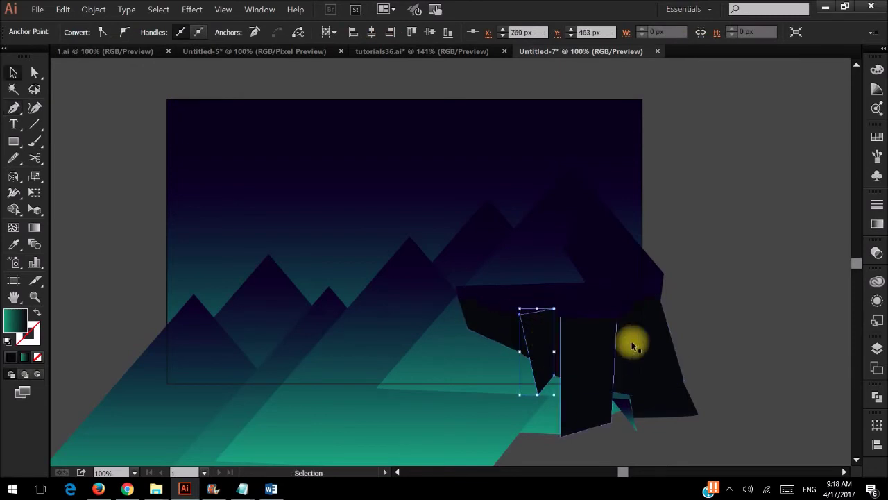
# Draw a pillar slab at the ledge's lower left end.
pyautogui.keyDown('ctrl'); pyautogui.click(494, 325); pyautogui.keyUp('ctrl')
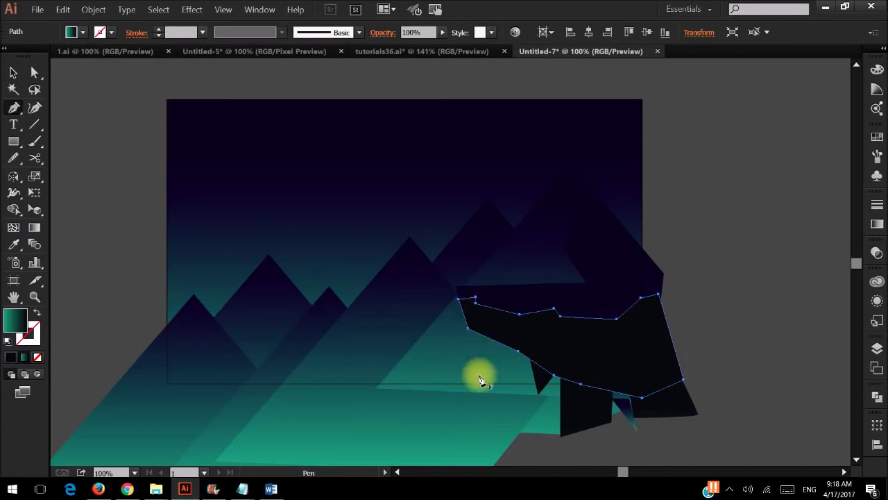
pyautogui.moveTo(479, 402); pyautogui.dragTo(484, 346)
pyautogui.click(475, 304)
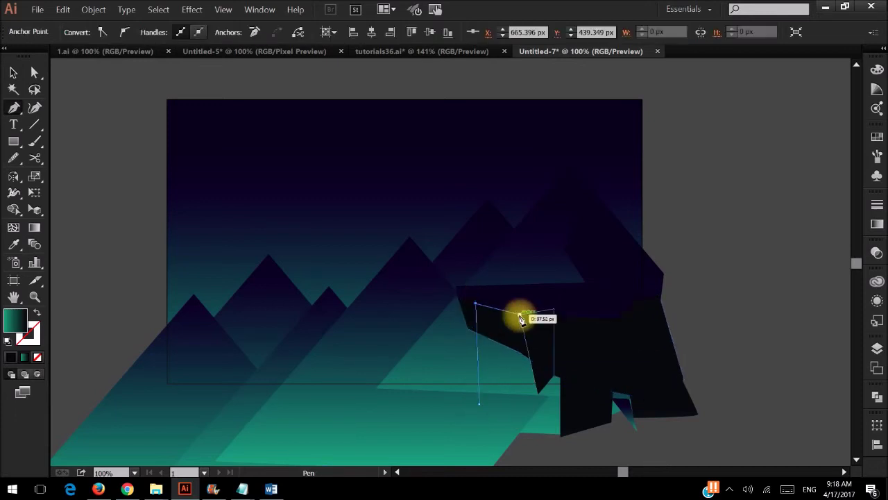
pyautogui.click(519, 315)
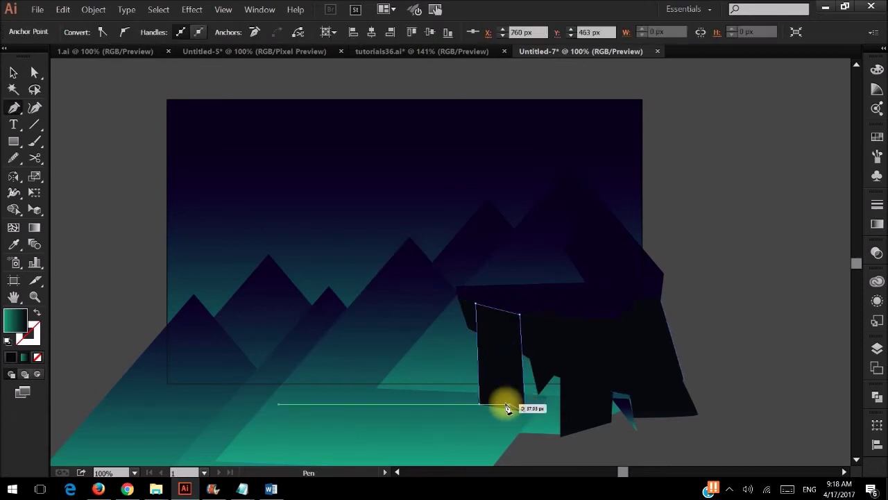
pyautogui.moveTo(507, 408); pyautogui.dragTo(481, 408)
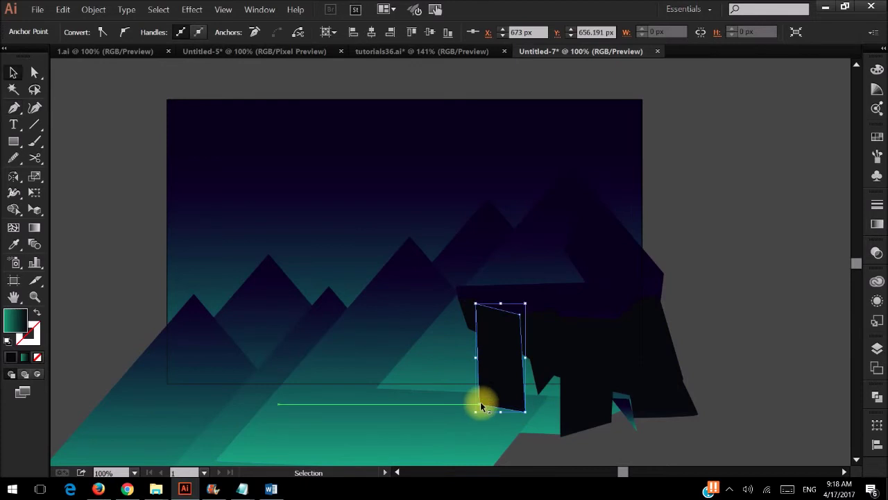
pyautogui.click(761, 311)
# Select all the dark rock pieces and merge them into one ledge shape.
pyautogui.click(643, 350)
pyautogui.click(601, 364)
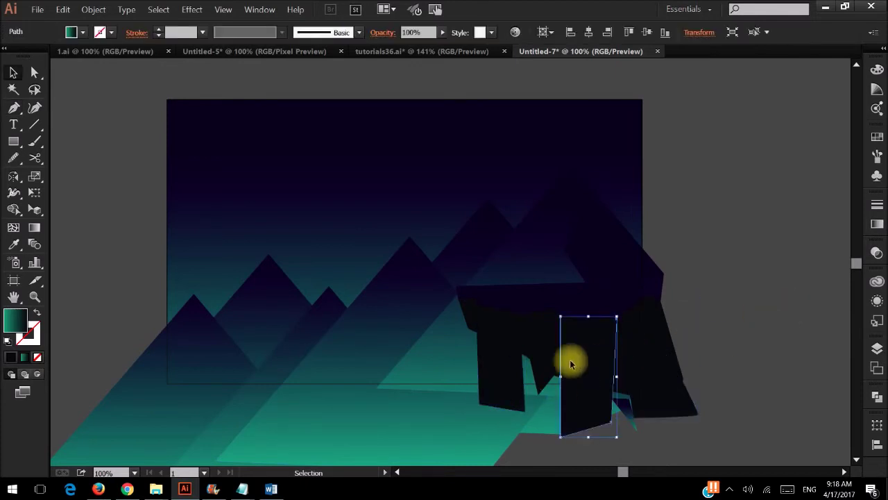
pyautogui.keyDown('shift'); pyautogui.click(520, 363); pyautogui.keyUp('shift')
pyautogui.click(648, 363)
pyautogui.keyDown('shift'); pyautogui.click(583, 364); pyautogui.keyUp('shift')
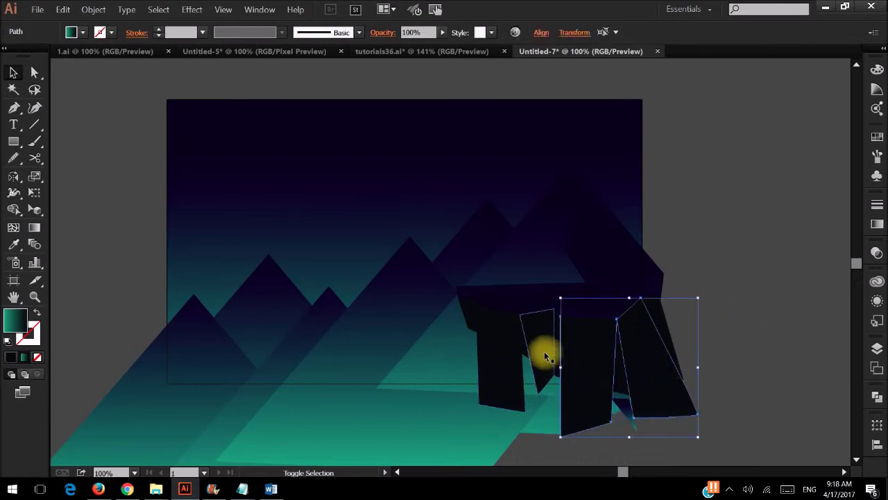
pyautogui.keyDown('shift'); pyautogui.click(544, 351); pyautogui.keyUp('shift')
pyautogui.hotkey('ctrl', '8')
pyautogui.click(726, 340)
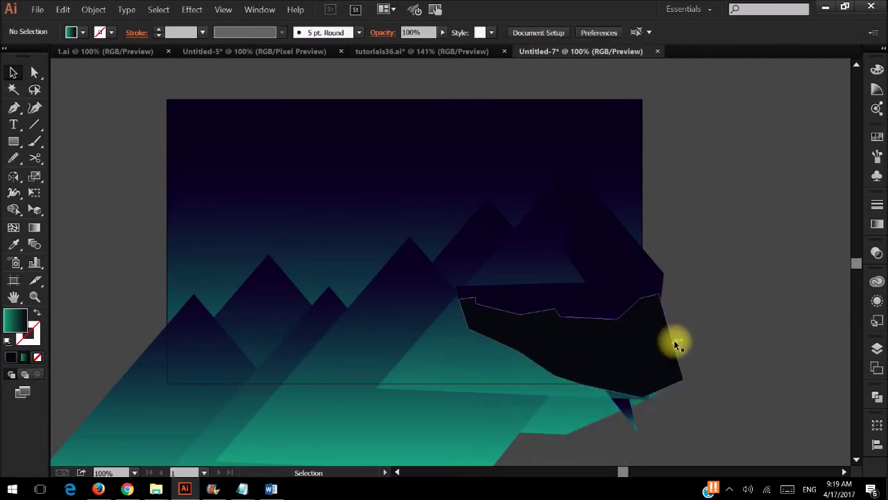
# Start a jagged zigzag path down and across the rock from the ledge's top-right corner.
pyautogui.press('p')
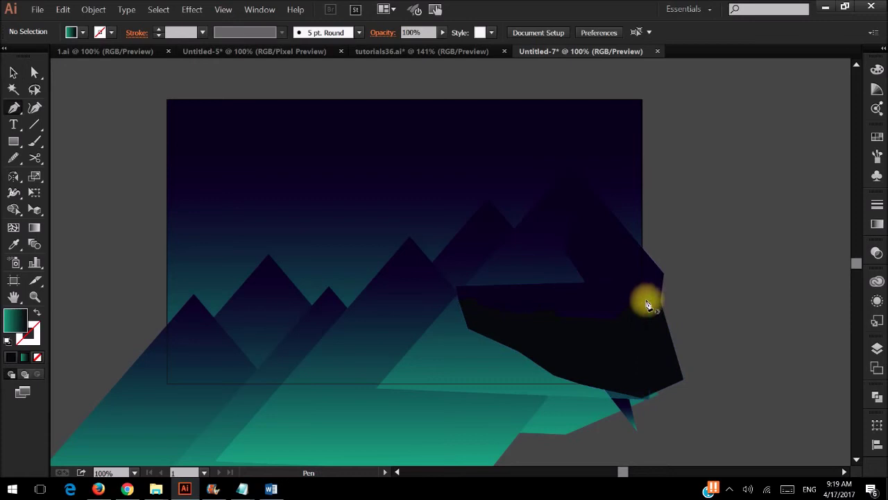
pyautogui.click(640, 298)
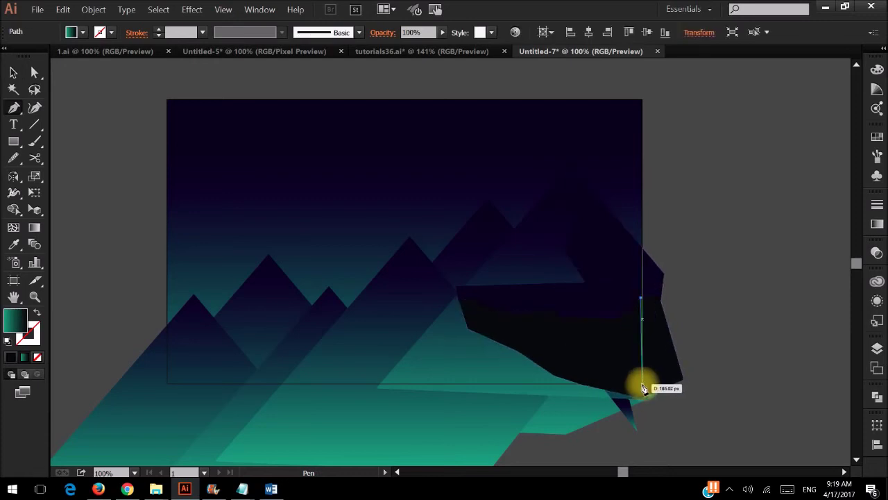
pyautogui.click(641, 380)
pyautogui.moveTo(616, 324); pyautogui.dragTo(608, 375)
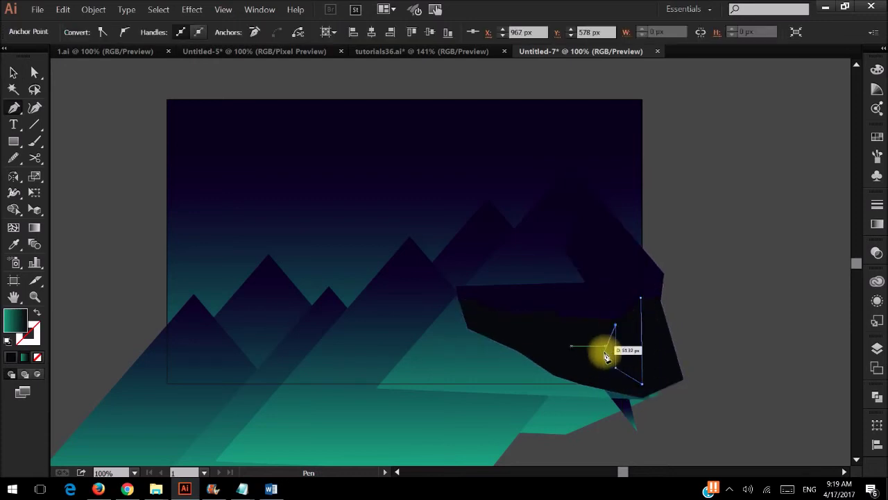
pyautogui.click(608, 373)
pyautogui.click(561, 357)
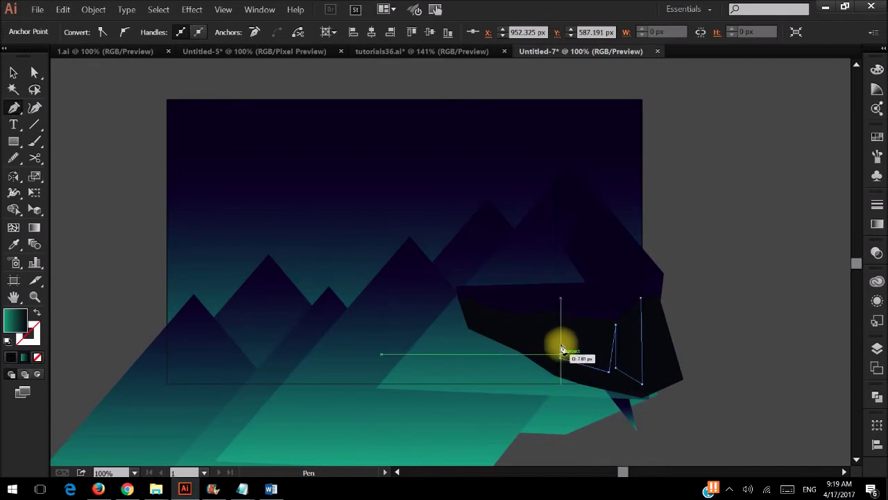
pyautogui.click(562, 328)
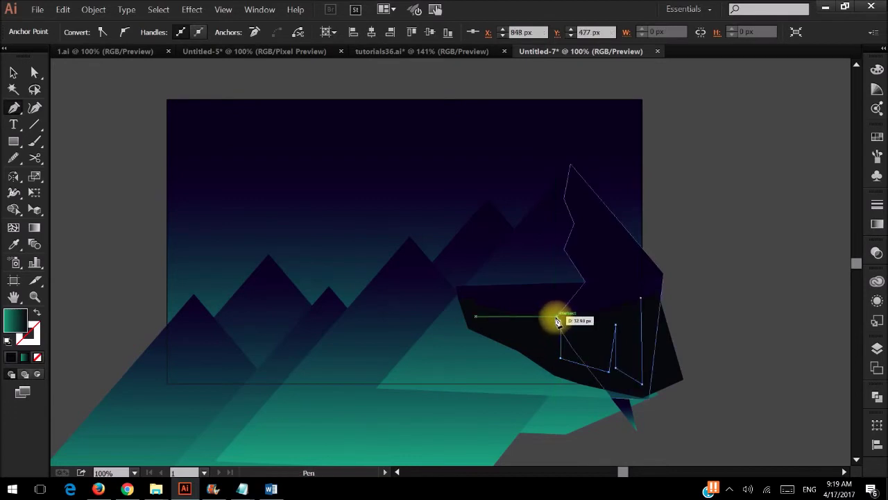
pyautogui.click(558, 321)
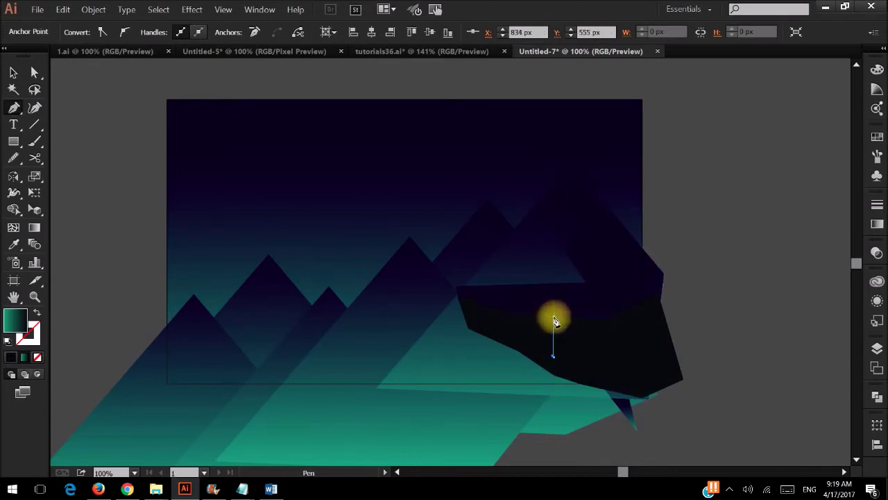
pyautogui.click(553, 317)
pyautogui.click(543, 355)
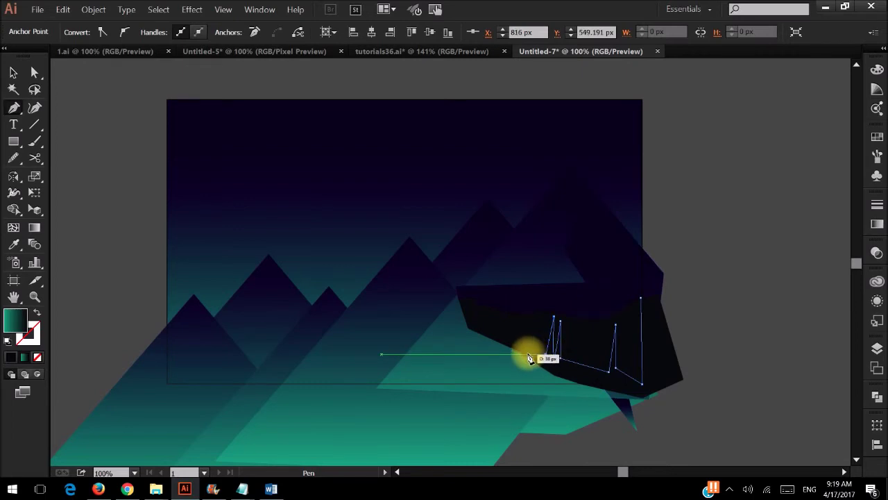
pyautogui.click(528, 347)
# Finish the zigzag at the ledge's left end, remove its fill, and close it along the top.
pyautogui.click(523, 320)
pyautogui.click(519, 339)
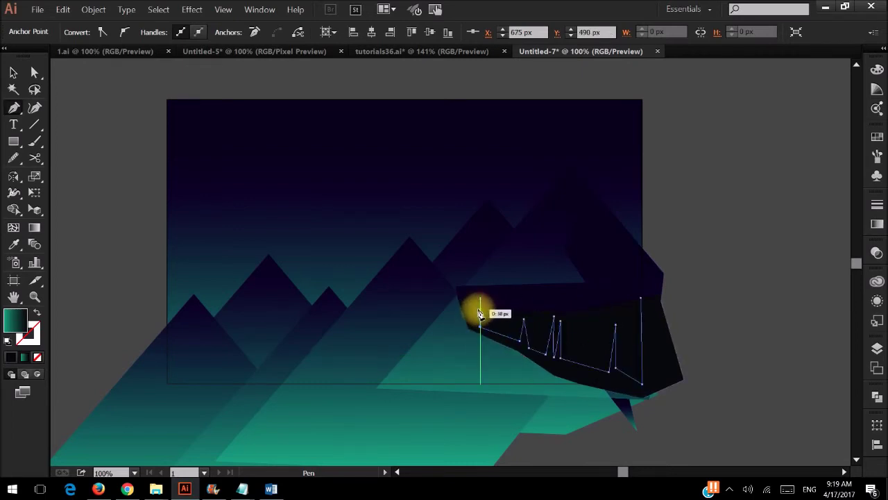
pyautogui.click(477, 306)
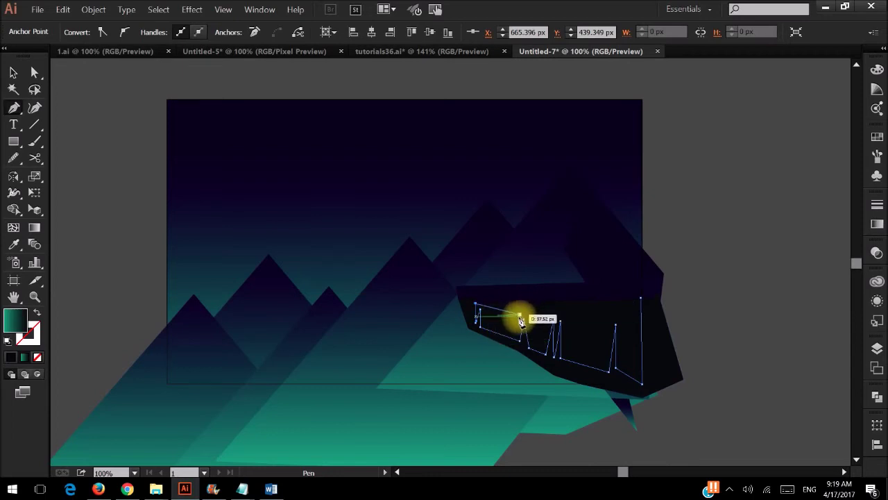
pyautogui.click(520, 320)
pyautogui.press('/')
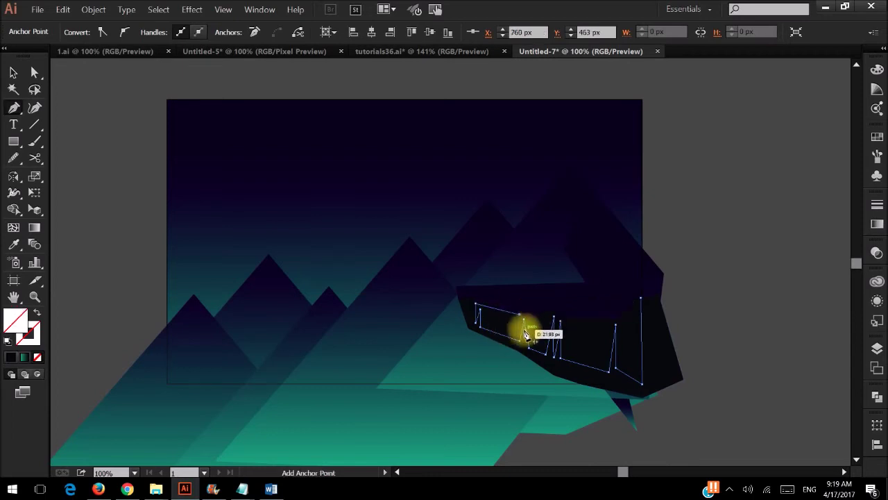
pyautogui.click(560, 312)
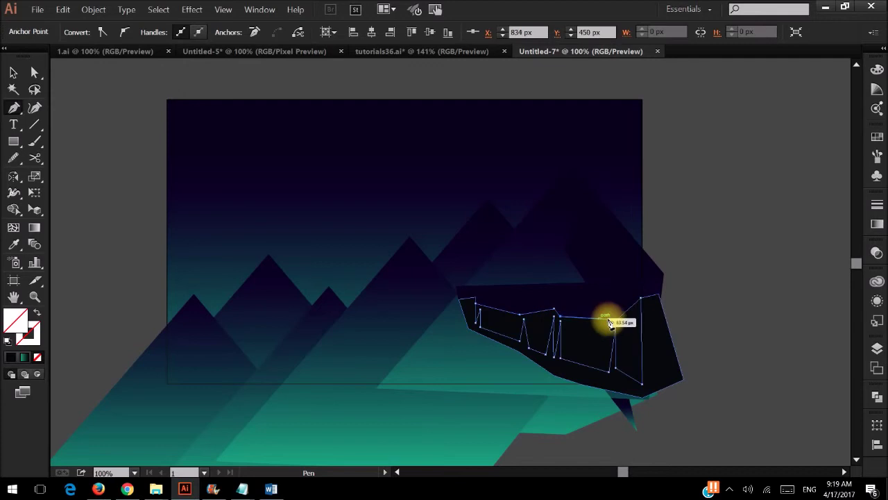
pyautogui.click(615, 319)
pyautogui.click(641, 298)
# Give the zigzag shape a gradient fill running from bottom to top.
pyautogui.press('v')
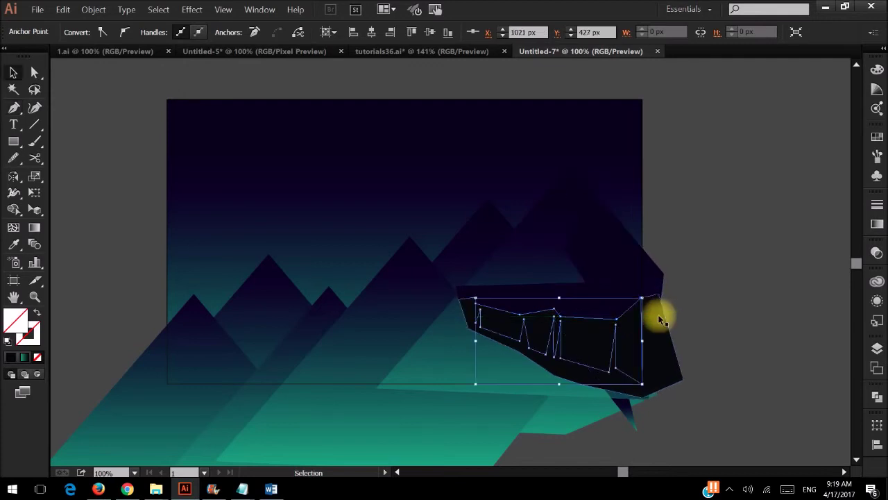
pyautogui.click(661, 334)
pyautogui.click(626, 342)
pyautogui.click(641, 345)
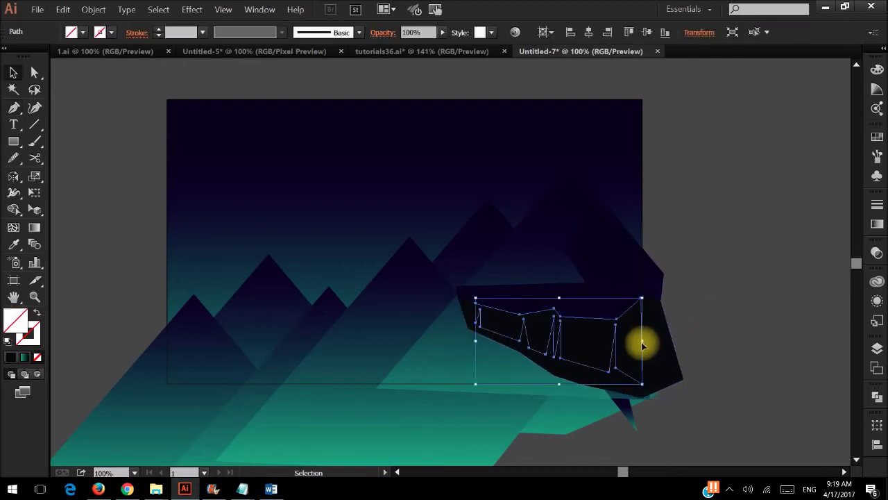
pyautogui.press('g')
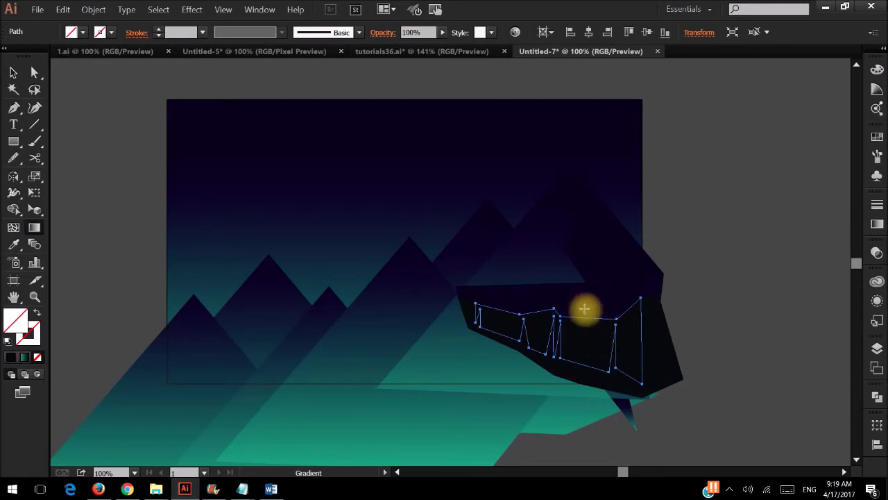
pyautogui.press('i')
pyautogui.click(663, 345)
pyautogui.press('.')
pyautogui.press('g')
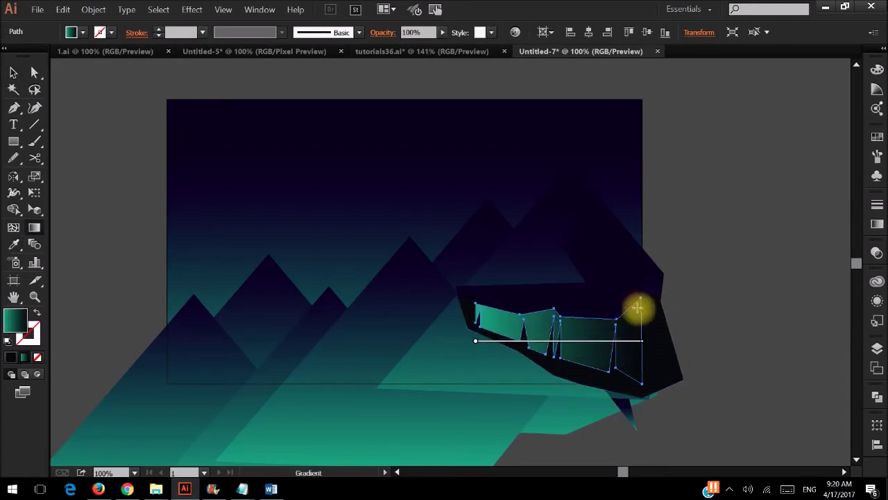
pyautogui.moveTo(543, 388); pyautogui.dragTo(581, 279)
pyautogui.press('v')
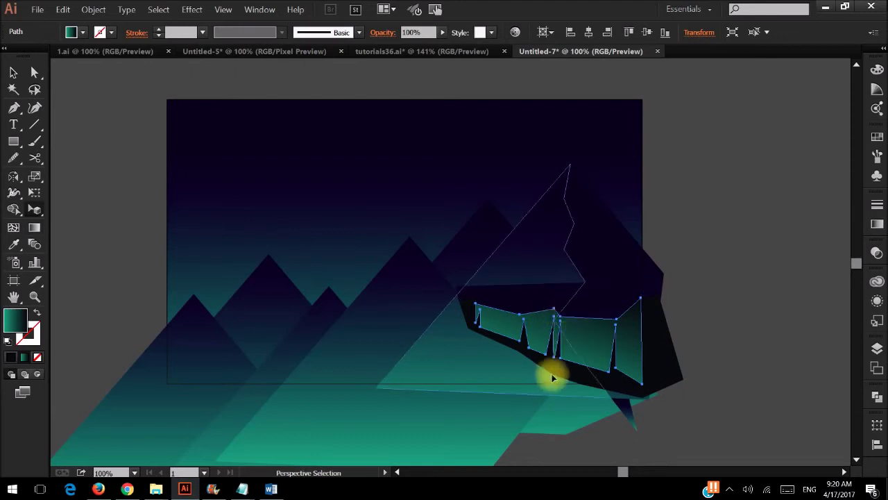
# Nudge the gradient down-left and preview the teal result with the Gradient panel open.
pyautogui.press('g')
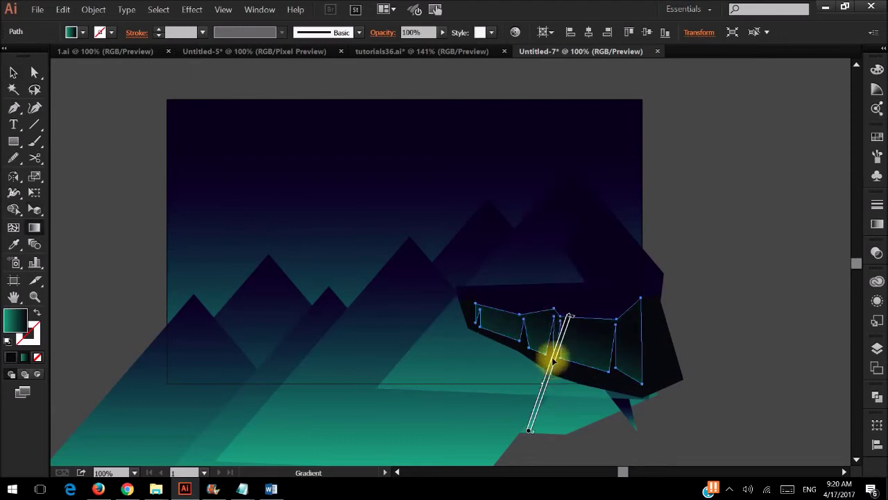
pyautogui.moveTo(553, 361); pyautogui.dragTo(548, 371)
pyautogui.press('a')
pyautogui.click(710, 283)
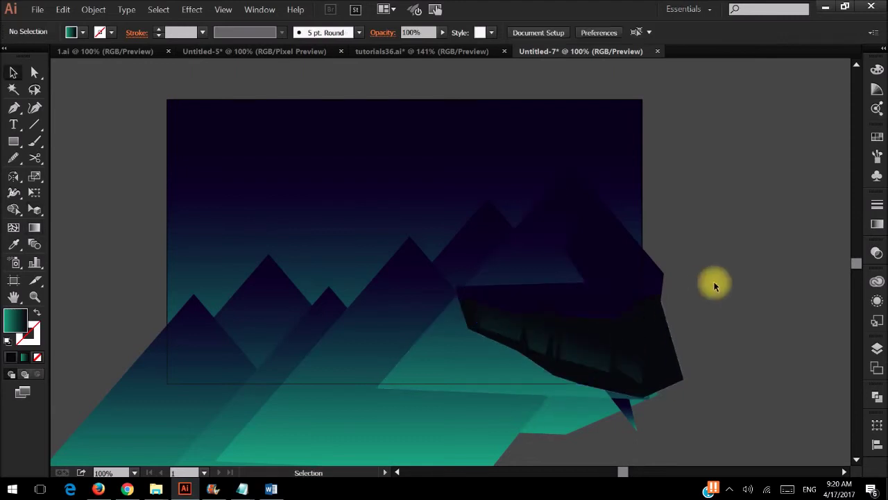
pyautogui.click(664, 351)
pyautogui.press('v')
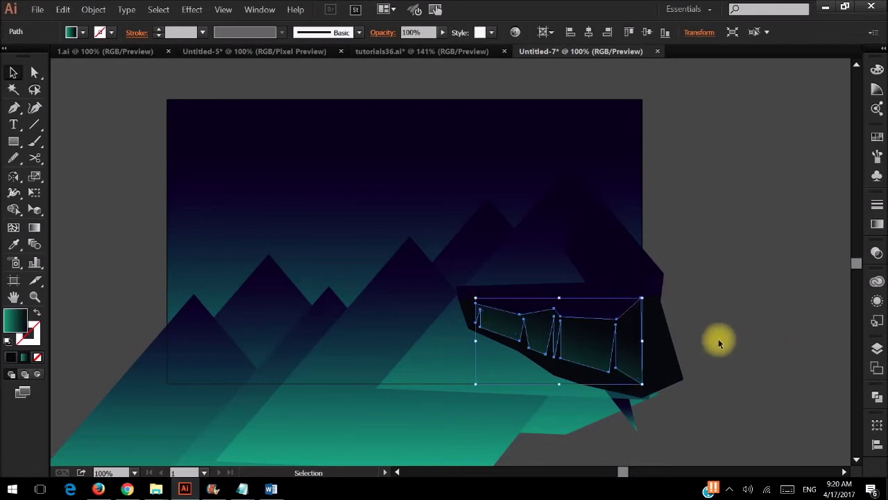
pyautogui.click(877, 224)
pyautogui.click(716, 264)
pyautogui.click(701, 416)
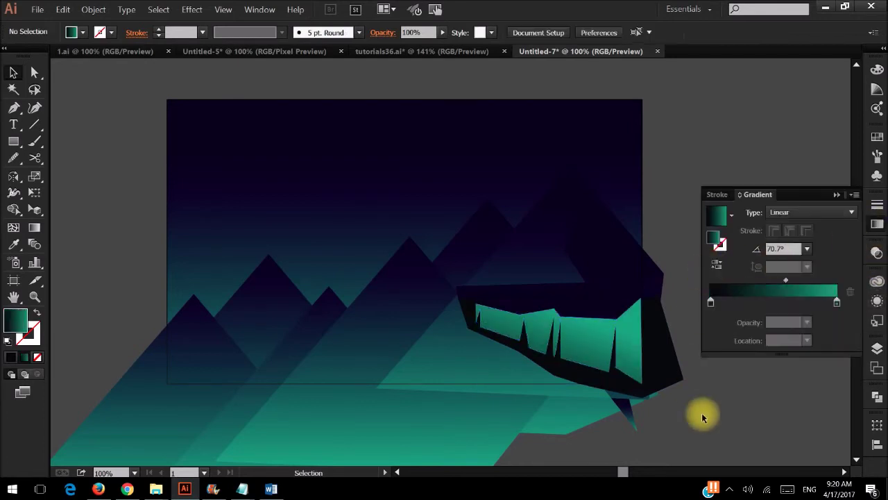
pyautogui.click(621, 343)
# Redraw the teal-to-dark gradient upward at about 70.7° and raise its midpoint.
pyautogui.press('g')
pyautogui.moveTo(530, 430); pyautogui.dragTo(569, 316)
pyautogui.moveTo(548, 374)
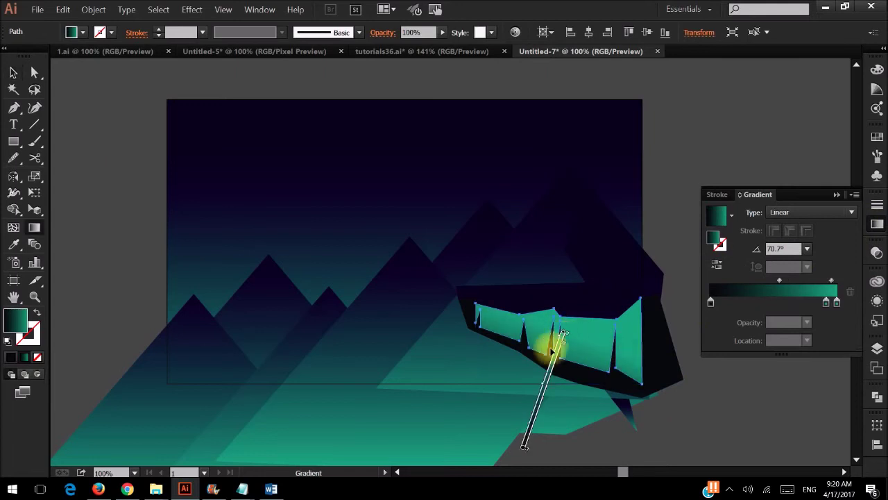
pyautogui.moveTo(555, 355); pyautogui.dragTo(594, 240)
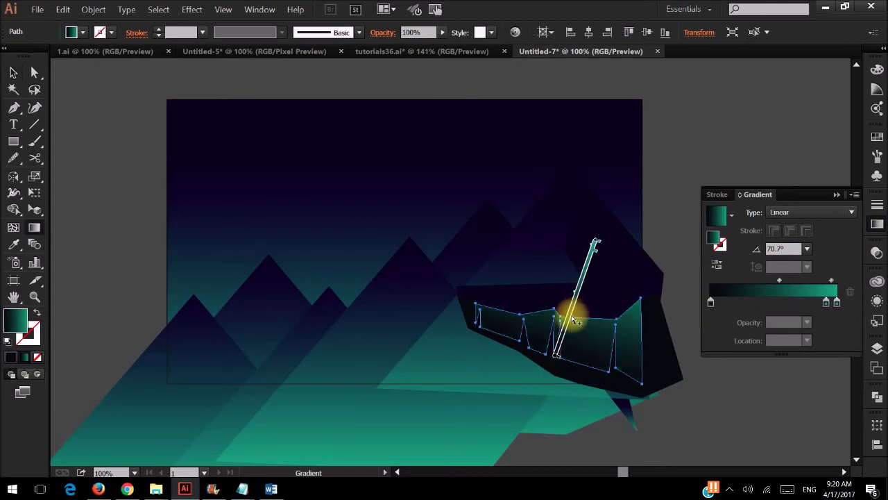
pyautogui.moveTo(593, 239); pyautogui.dragTo(629, 139)
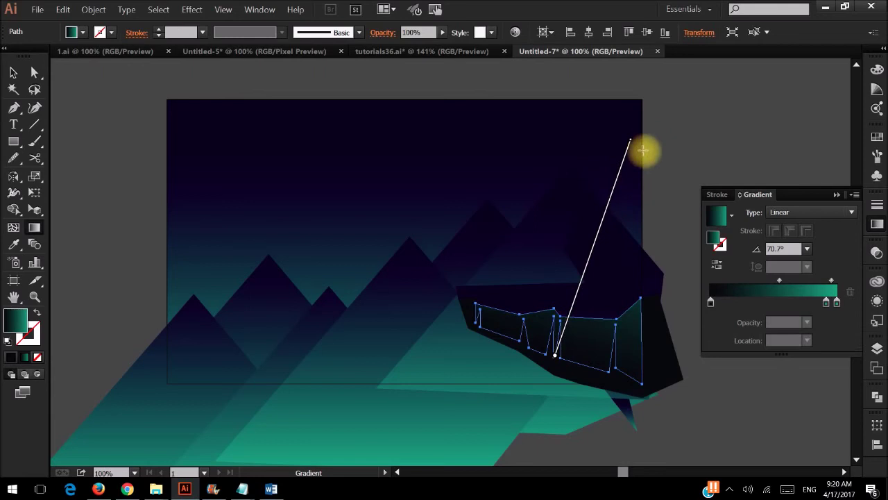
pyautogui.moveTo(582, 274); pyautogui.dragTo(578, 286)
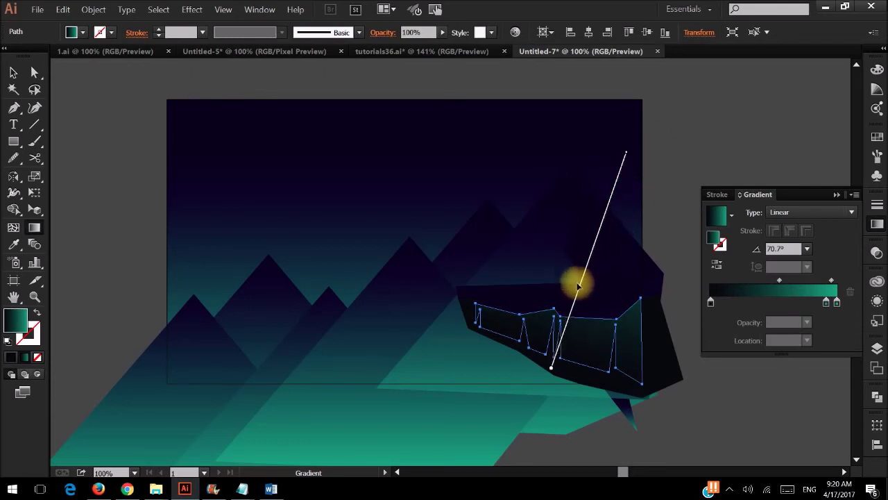
pyautogui.moveTo(586, 264)
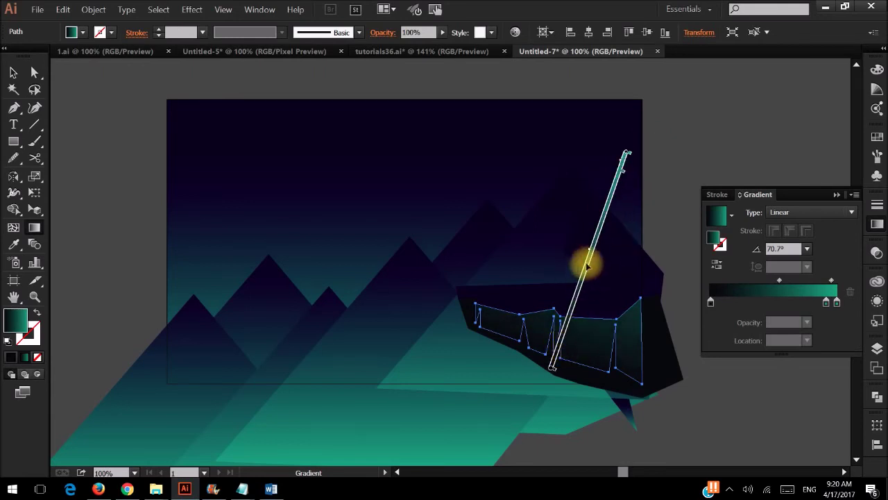
pyautogui.moveTo(589, 252); pyautogui.dragTo(594, 236)
pyautogui.press('v')
pyautogui.click(670, 182)
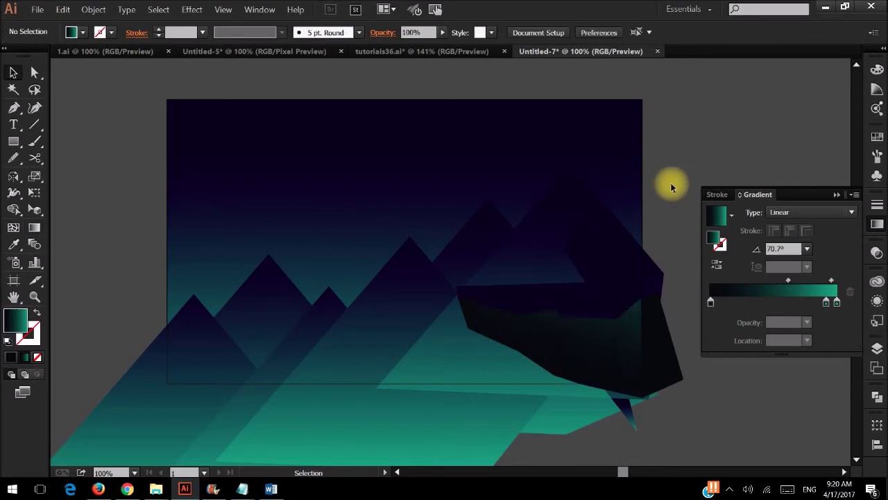
# Set the zigzag gradient's left stop to deep navy #171622.
pyautogui.scroll(-1, 665, 183)
pyautogui.hscroll(5, 655, 204)
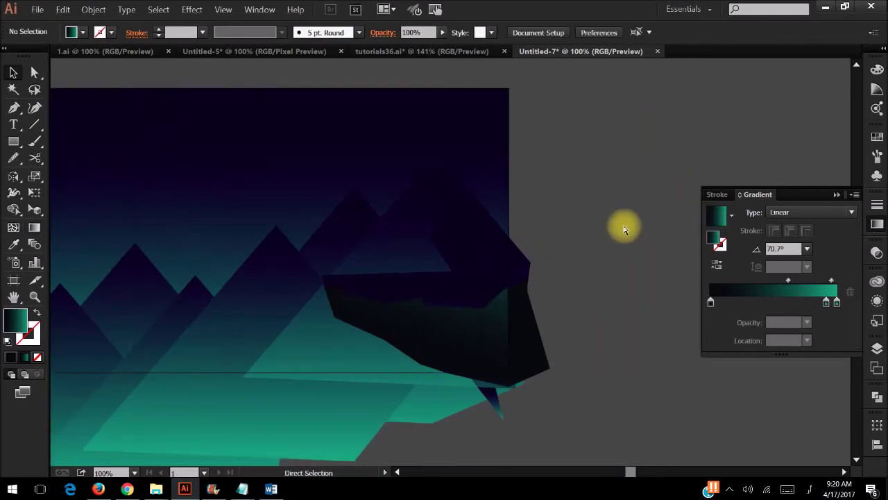
pyautogui.click(483, 341)
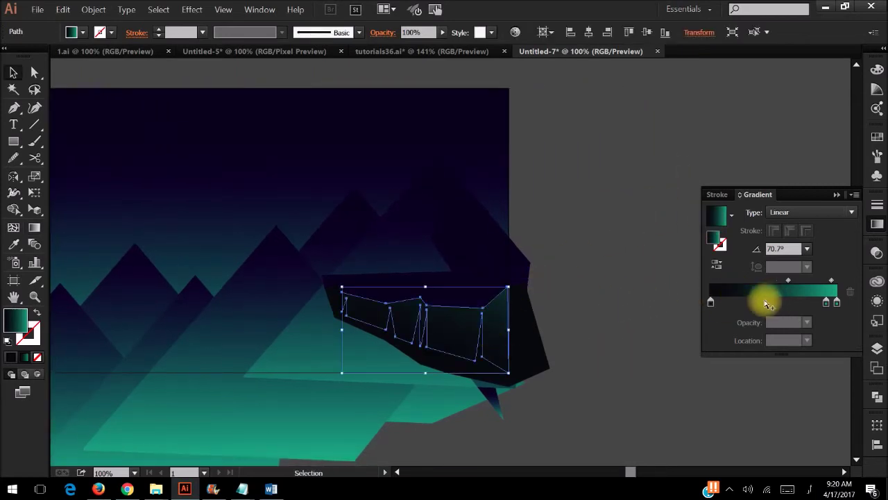
pyautogui.click(710, 306)
pyautogui.doubleClick(711, 302)
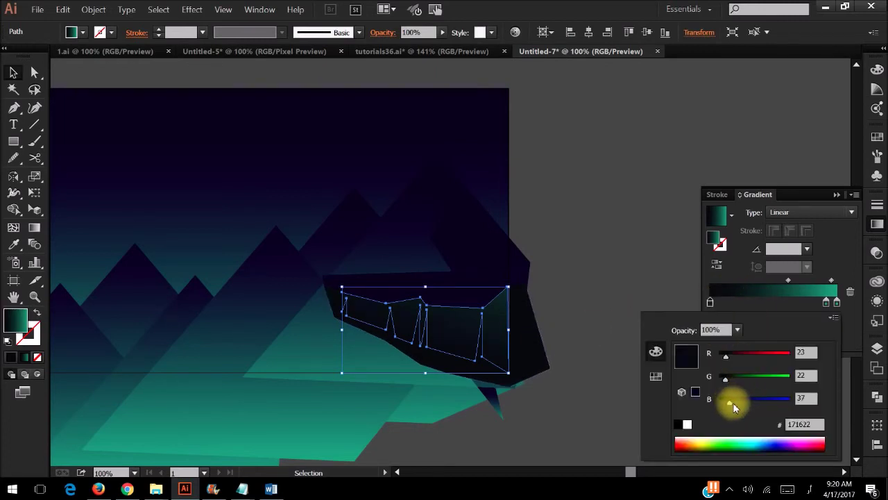
pyautogui.click(615, 305)
pyautogui.click(544, 357)
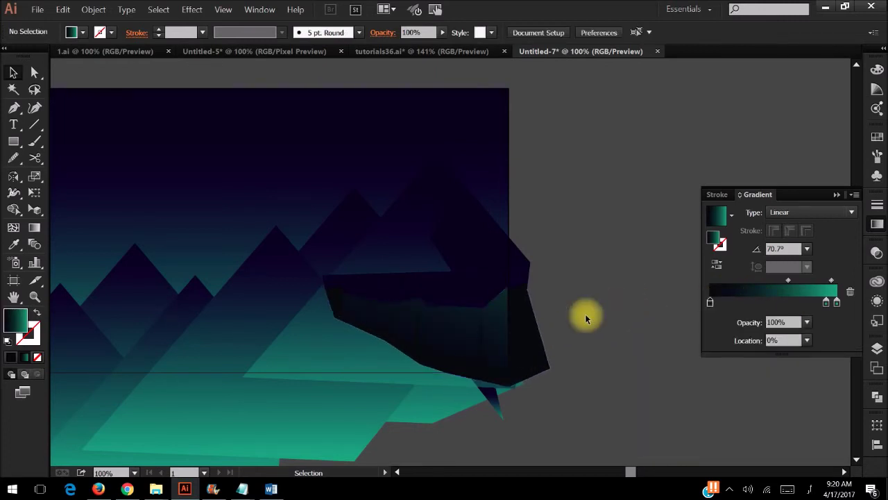
# Redraw the gradient downward at -112.7° so the ledge face stays mostly dark.
pyautogui.click(488, 321)
pyautogui.press('g')
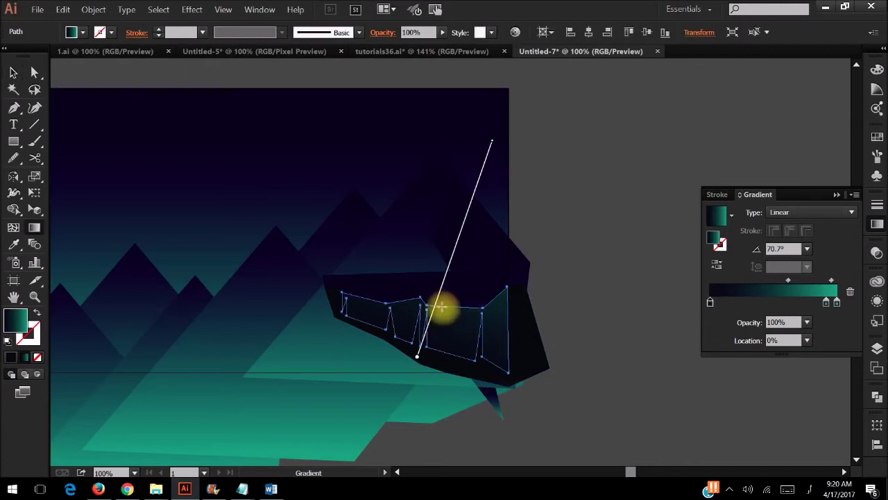
pyautogui.moveTo(457, 292); pyautogui.dragTo(374, 451)
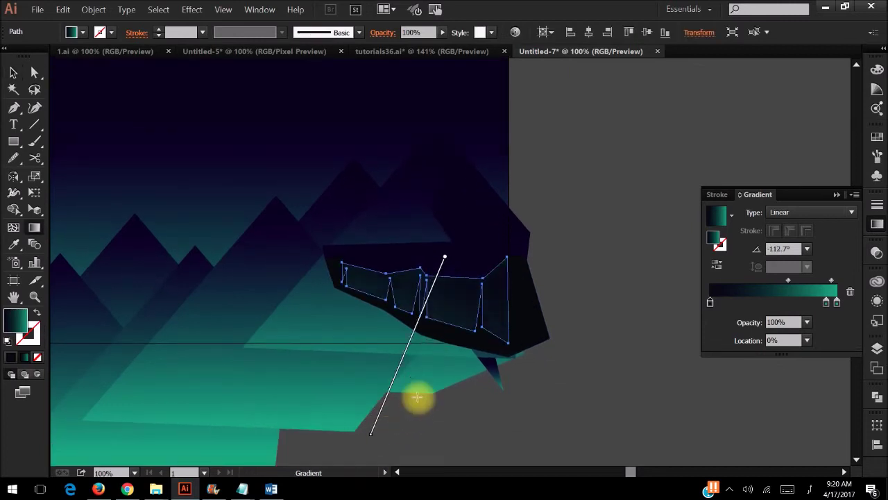
pyautogui.press('v')
pyautogui.click(509, 387)
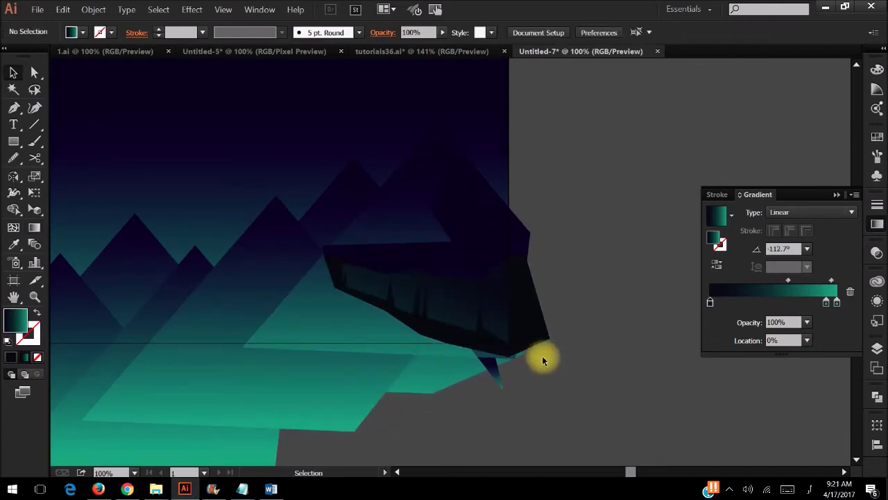
pyautogui.click(458, 304)
pyautogui.press('g')
pyautogui.moveTo(444, 255); pyautogui.dragTo(433, 282)
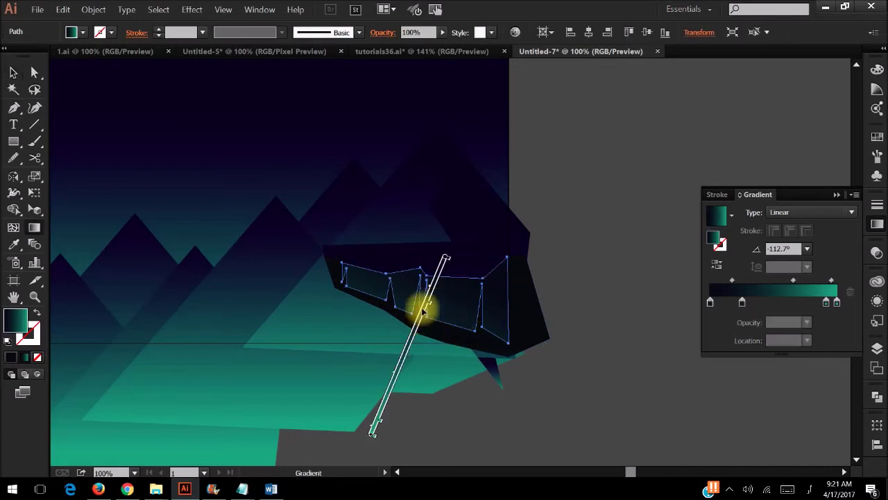
pyautogui.press('v')
pyautogui.click(580, 322)
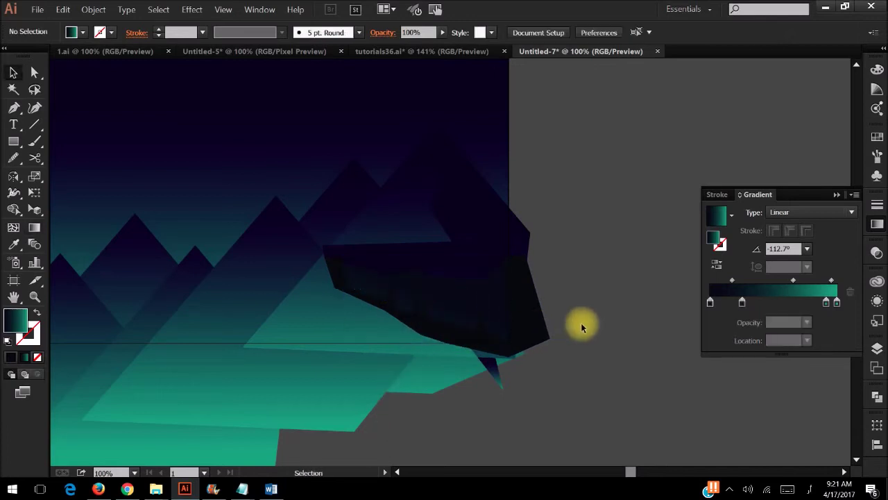
pyautogui.scroll(1, 582, 323)
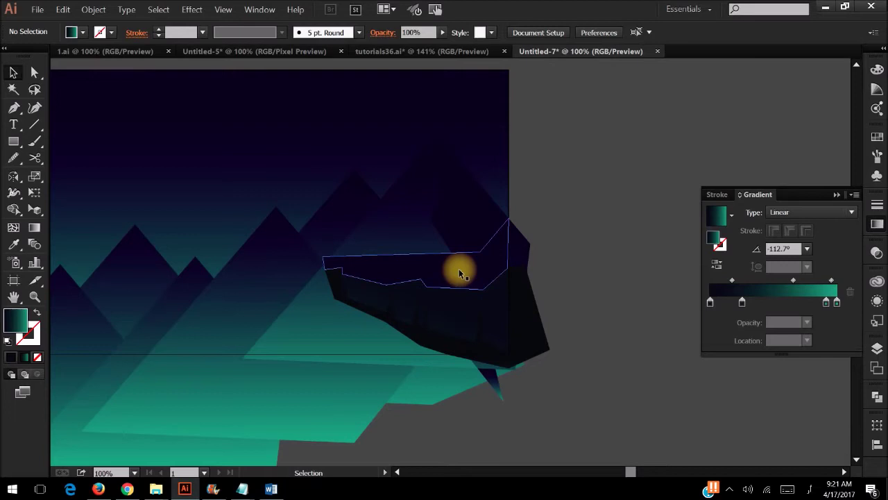
# Select the ledge's top face and scroll the view left.
pyautogui.click(459, 268)
pyautogui.click(591, 298)
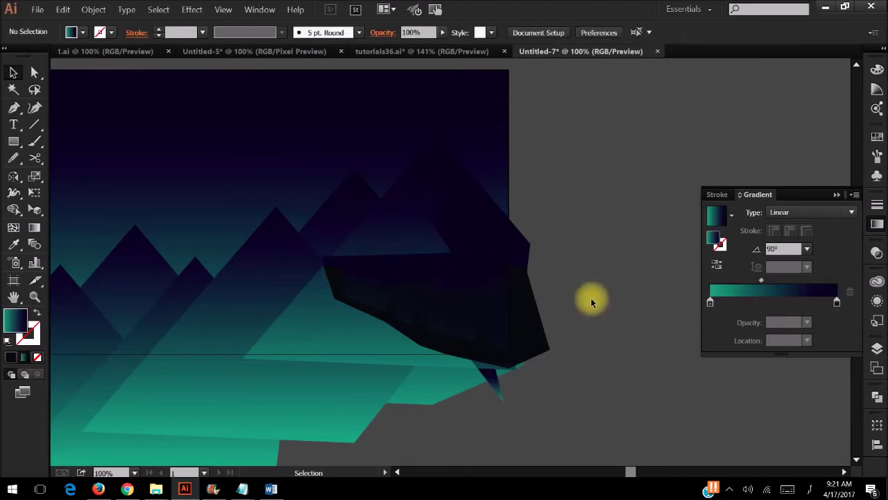
pyautogui.press('a')
pyautogui.hscroll(-1, 591, 303)
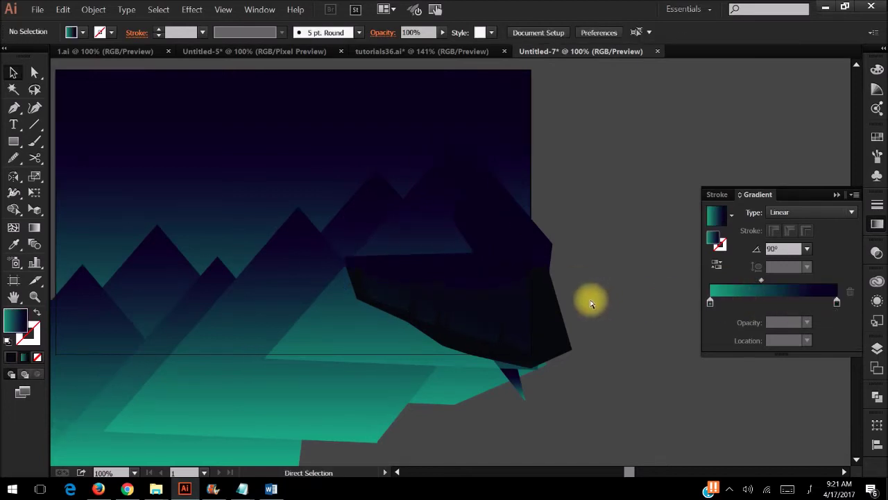
pyautogui.hscroll(-1, 591, 303)
pyautogui.hscroll(-1, 591, 303)
pyautogui.hscroll(-1, 591, 303)
pyautogui.press('v')
# Lower the purple gradient stop's blue from 46 to 39, making it #17002A.
pyautogui.click(558, 282)
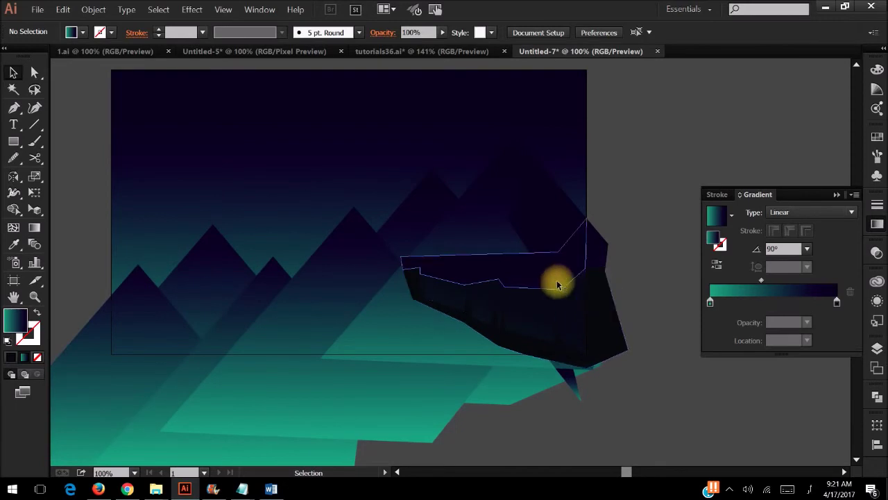
pyautogui.click(837, 302)
pyautogui.doubleClick(838, 303)
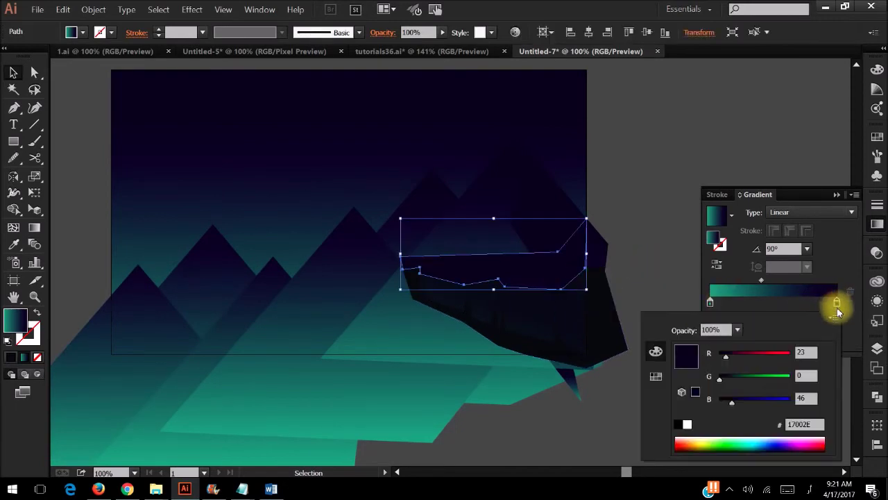
pyautogui.moveTo(731, 398); pyautogui.dragTo(730, 398)
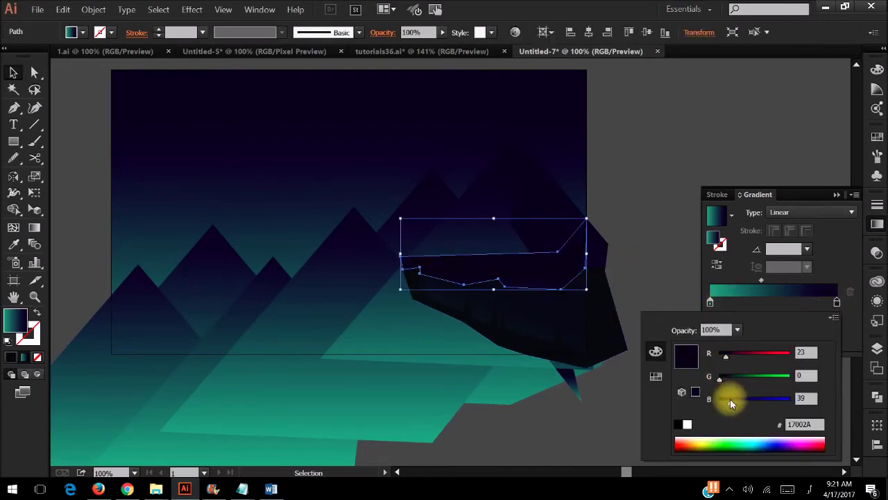
pyautogui.press('Return')
pyautogui.click(702, 380)
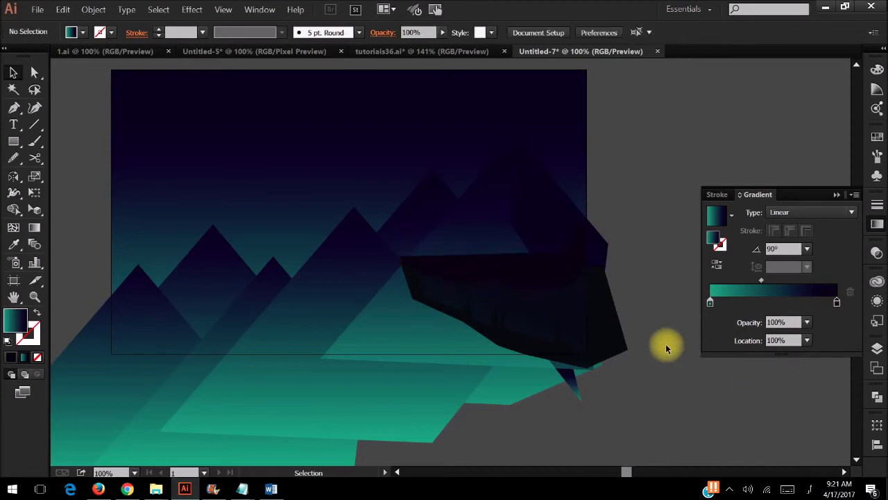
# Draw the house body rectangle on the ledge and narrow it from the left.
pyautogui.press('a')
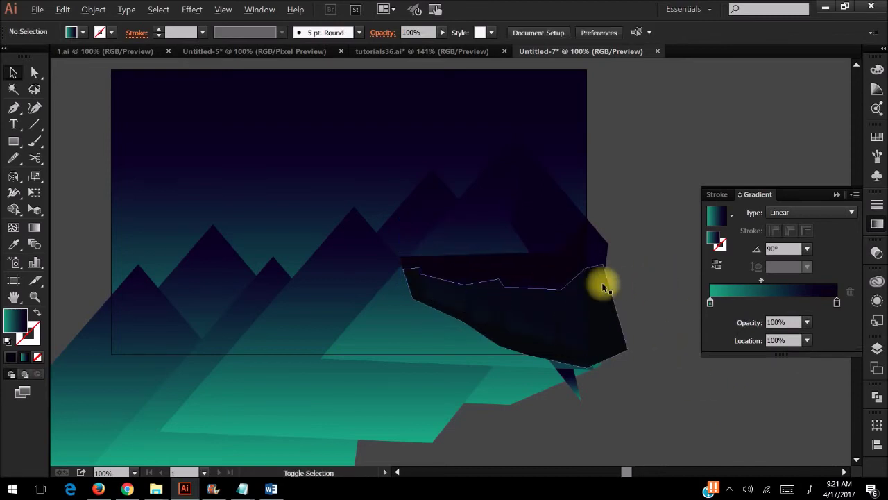
pyautogui.keyDown('alt'); pyautogui.scroll(1, 601, 284); pyautogui.keyUp('alt')
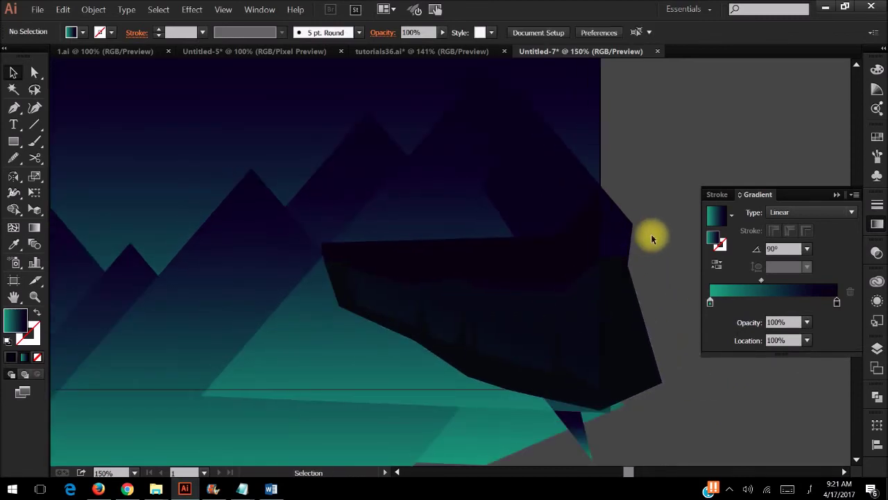
pyautogui.scroll(3, 651, 239)
pyautogui.hscroll(-3, 650, 240)
pyautogui.hscroll(-1, 655, 236)
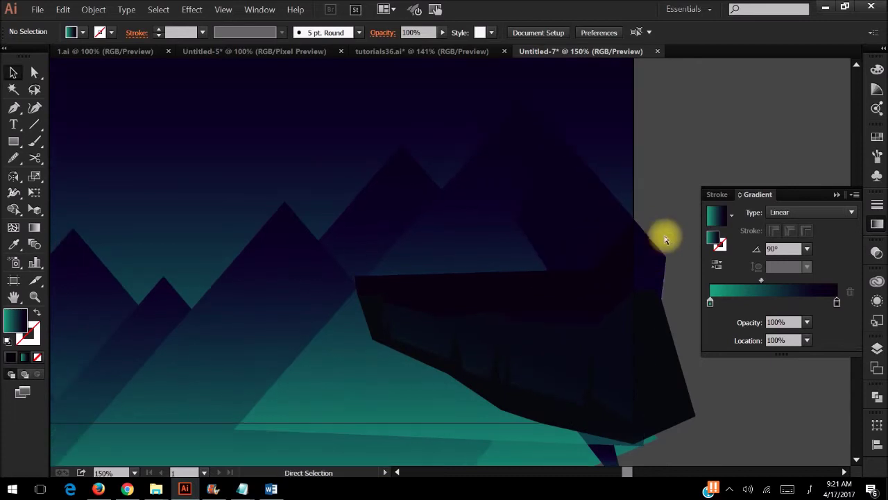
pyautogui.keyDown('alt'); pyautogui.scroll(1, 485, 300); pyautogui.keyUp('alt')
pyautogui.keyDown('alt'); pyautogui.scroll(1, 470, 297); pyautogui.keyUp('alt')
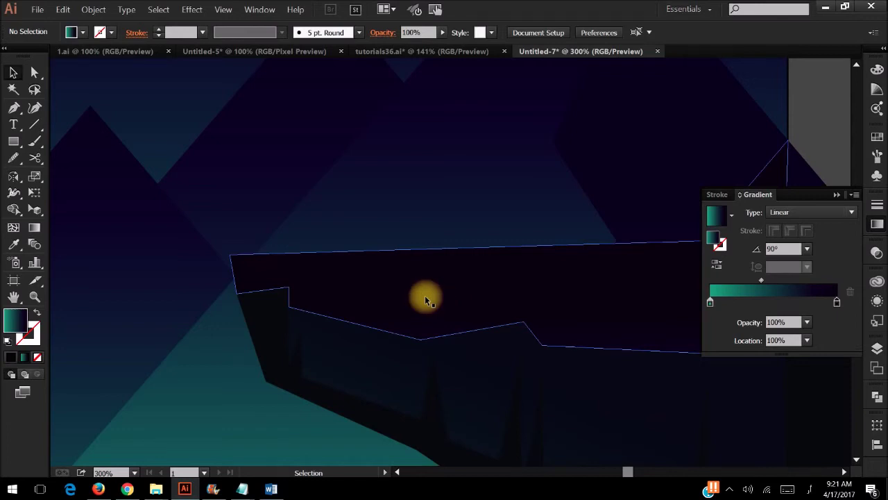
pyautogui.click(142, 226)
pyautogui.click(13, 141)
pyautogui.moveTo(369, 228); pyautogui.dragTo(422, 282)
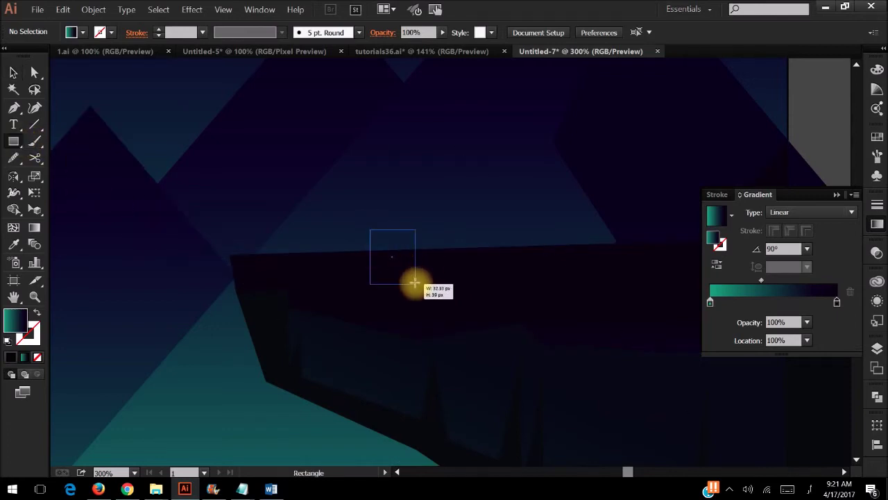
pyautogui.press('v')
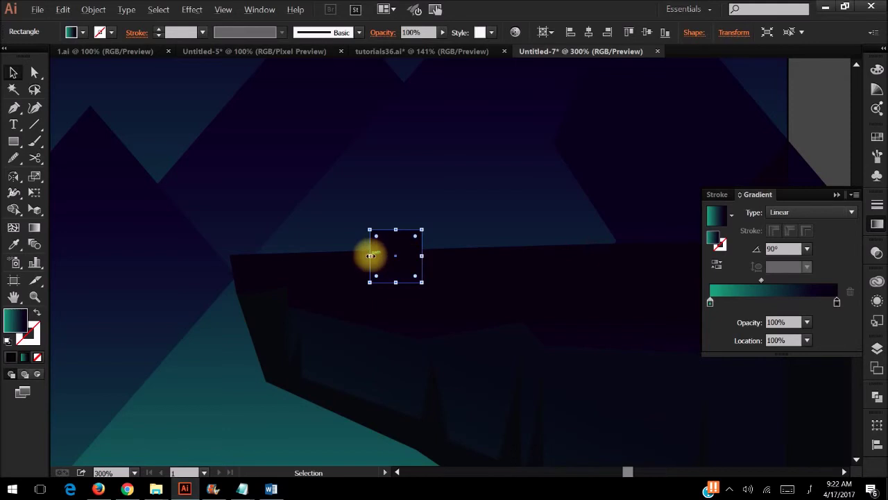
pyautogui.moveTo(371, 256)
pyautogui.mouseDown()
pyautogui.moveTo(384, 256)
pyautogui.moveTo(360, 257)
pyautogui.mouseUp()
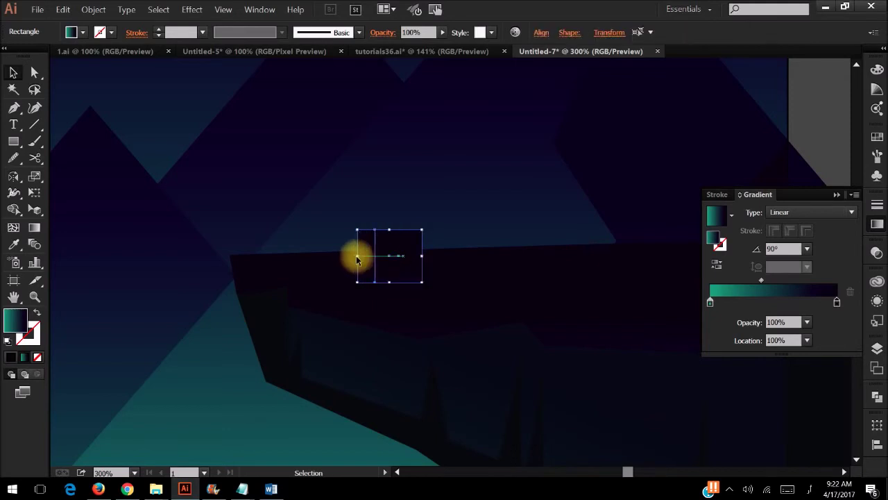
# Sketch a first triangular roof path with its peak above the house.
pyautogui.keyDown('shift'); pyautogui.click(404, 303); pyautogui.keyUp('shift')
pyautogui.scroll(1, 405, 229)
pyautogui.press('p')
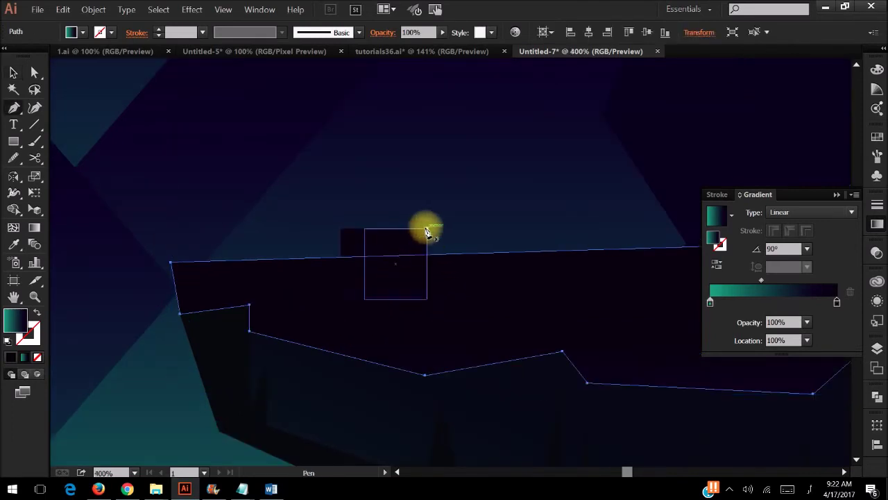
pyautogui.click(426, 227)
pyautogui.click(386, 183)
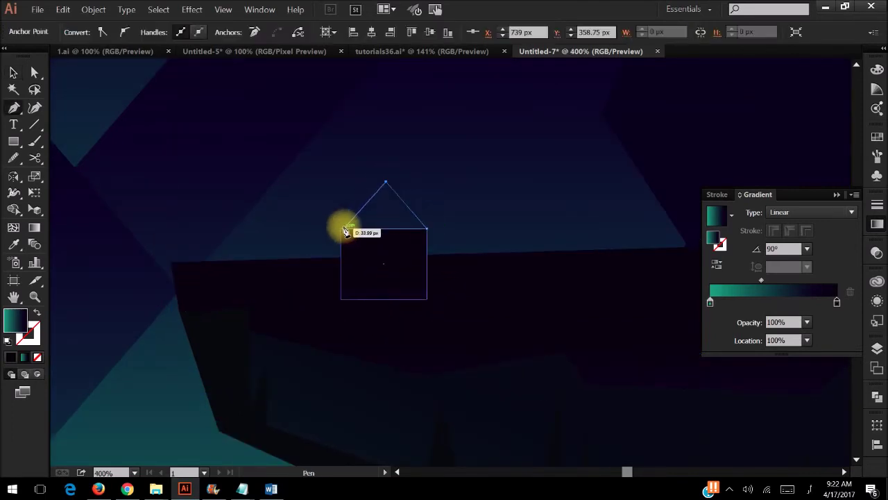
pyautogui.click(340, 229)
pyautogui.press('v')
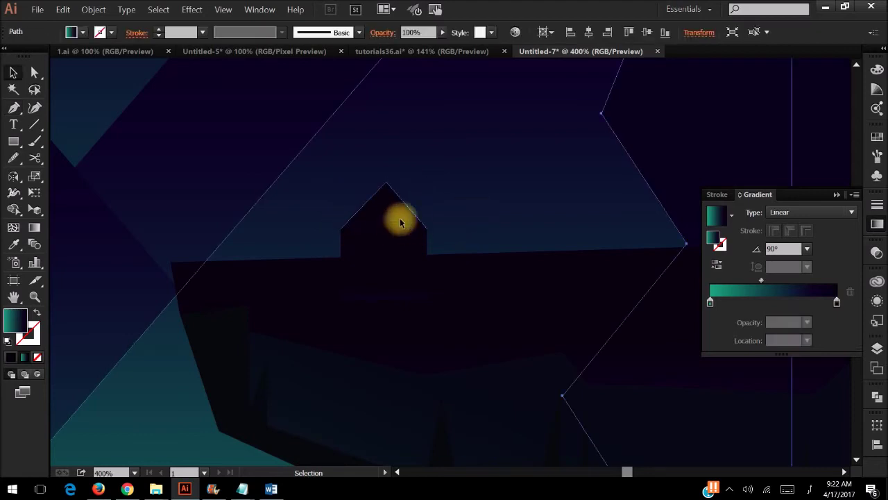
# Redraw the roof as a closed triangle from the peak to the house corners.
pyautogui.press('p')
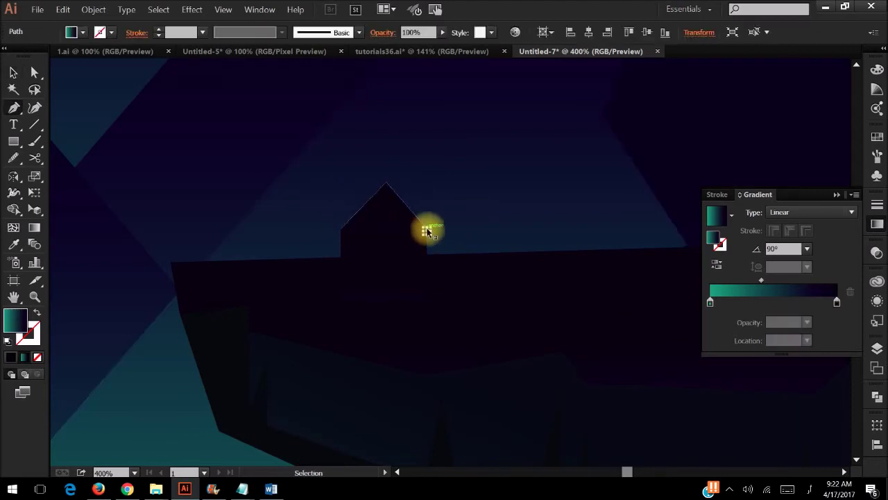
pyautogui.click(426, 228)
pyautogui.click(341, 230)
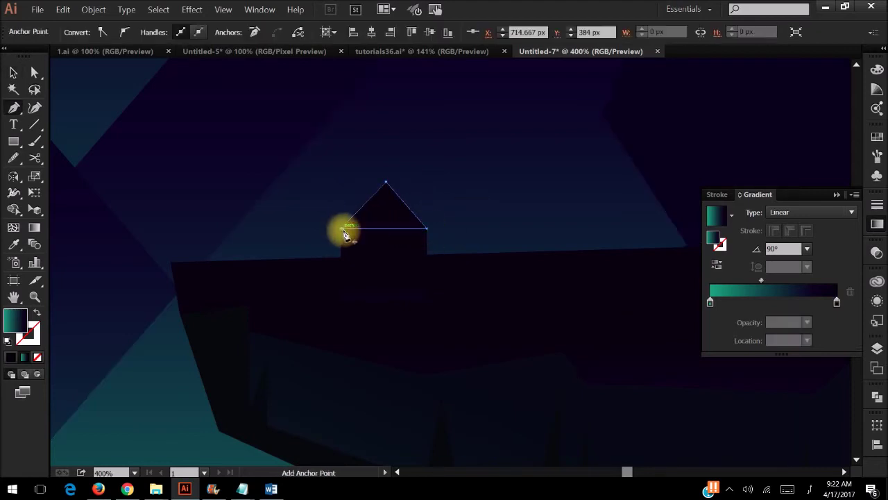
pyautogui.keyDown('ctrl'); pyautogui.click(436, 192); pyautogui.keyUp('ctrl')
pyautogui.click(385, 182)
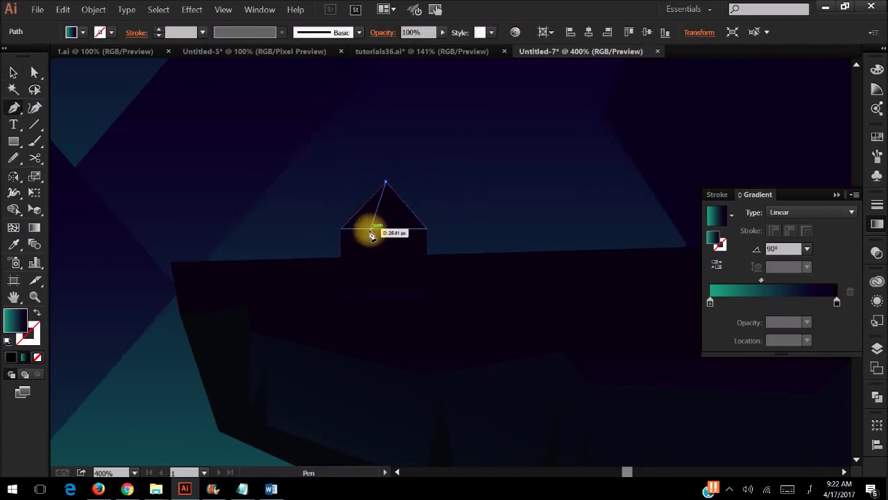
pyautogui.click(365, 228)
pyautogui.click(427, 228)
pyautogui.click(386, 182)
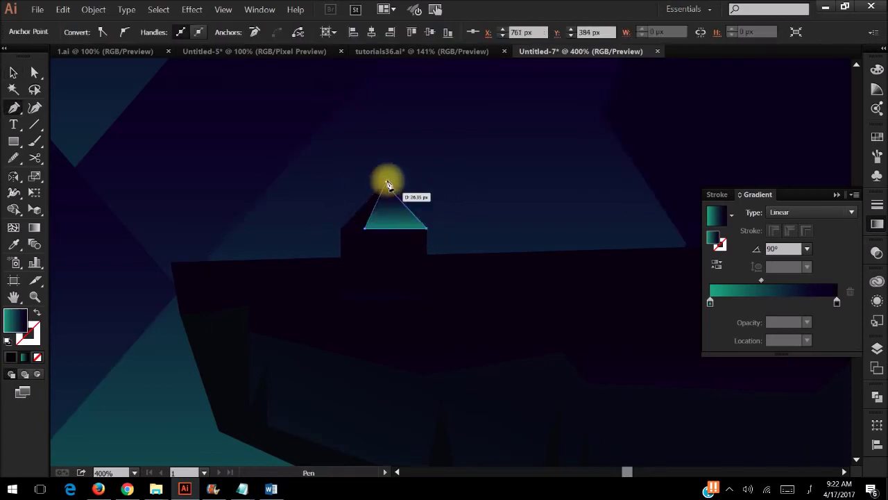
# Eyedrop the teal gradient onto the house body and roof.
pyautogui.keyDown('ctrl'); pyautogui.click(412, 264); pyautogui.keyUp('ctrl')
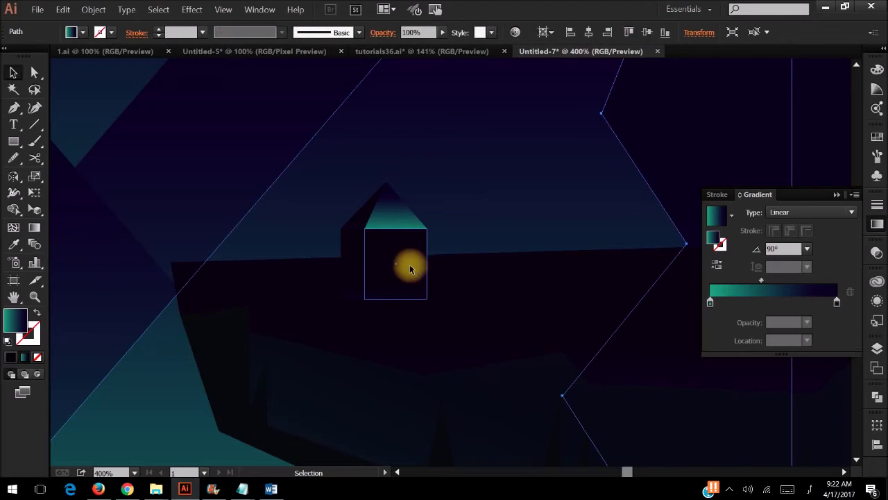
pyautogui.click(410, 269)
pyautogui.press('i')
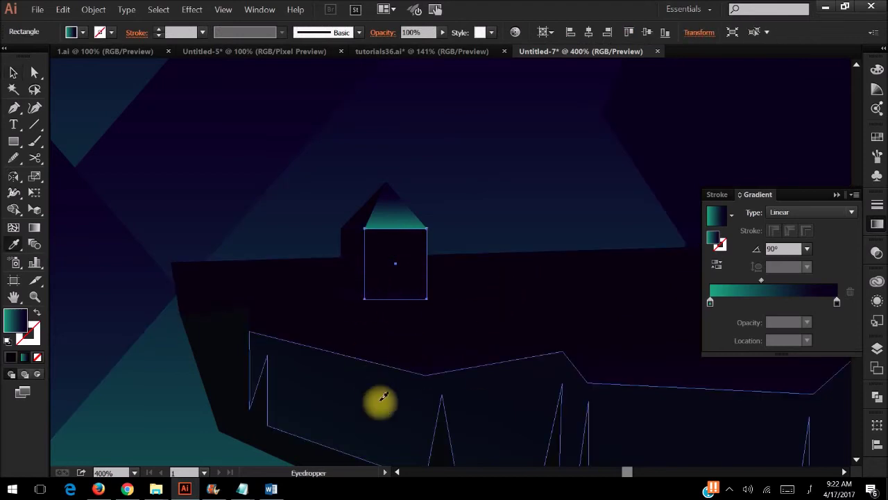
pyautogui.click(383, 397)
pyautogui.scroll(-1, 430, 317)
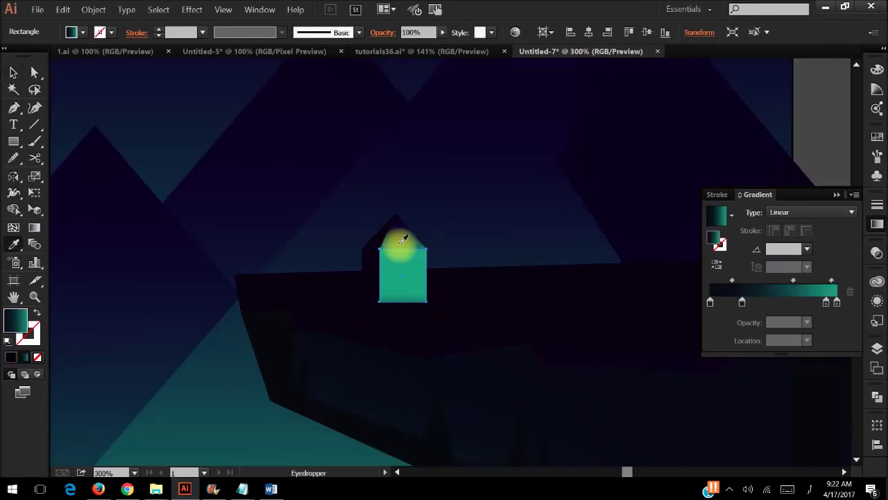
pyautogui.keyDown('ctrl'); pyautogui.keyDown('shift'); pyautogui.click(399, 233); pyautogui.keyUp('shift'); pyautogui.keyUp('ctrl')
pyautogui.click(407, 279)
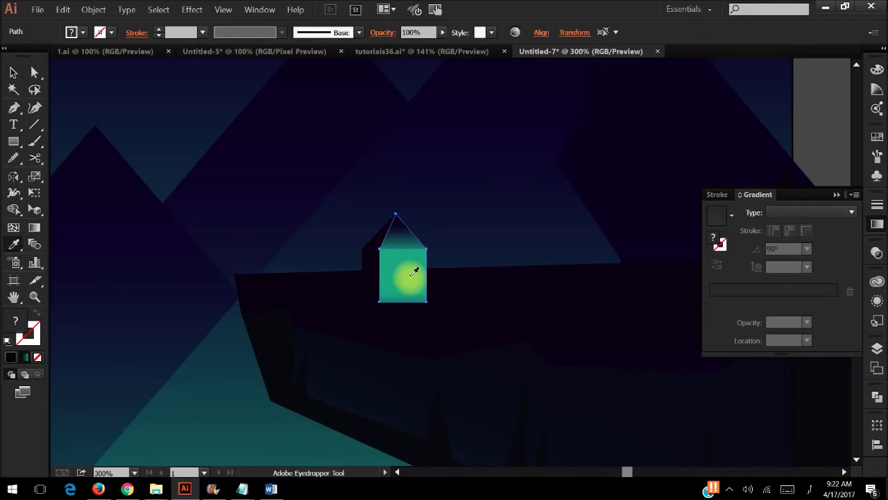
# Angle the house gradient downward (-99.5°), remove its middle stop and darken the left stop.
pyautogui.press('g')
pyautogui.moveTo(411, 238); pyautogui.dragTo(389, 377)
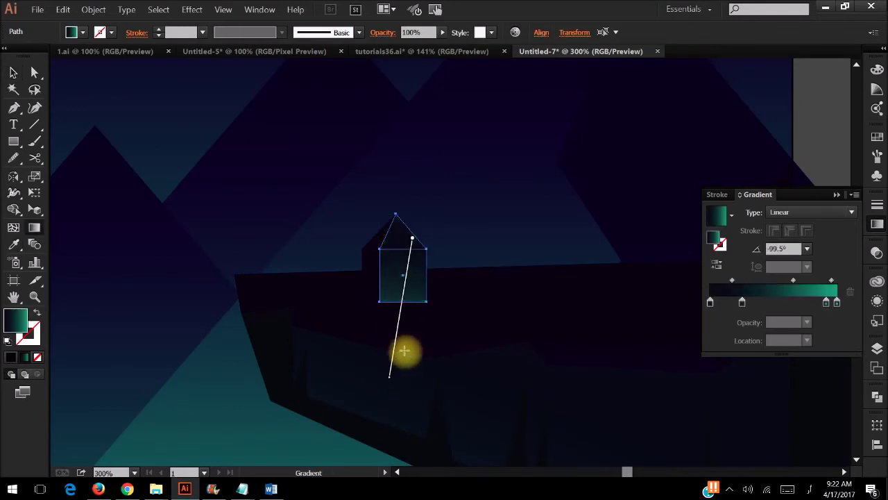
pyautogui.moveTo(402, 316); pyautogui.dragTo(393, 326)
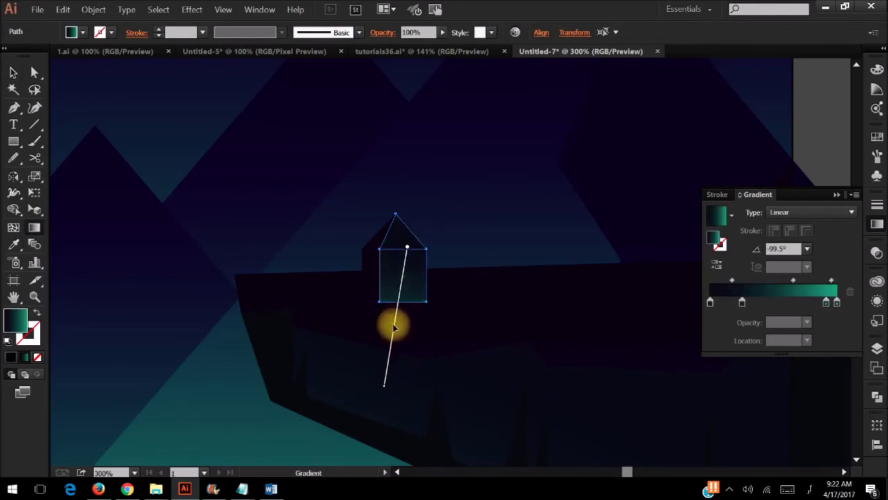
pyautogui.press('v')
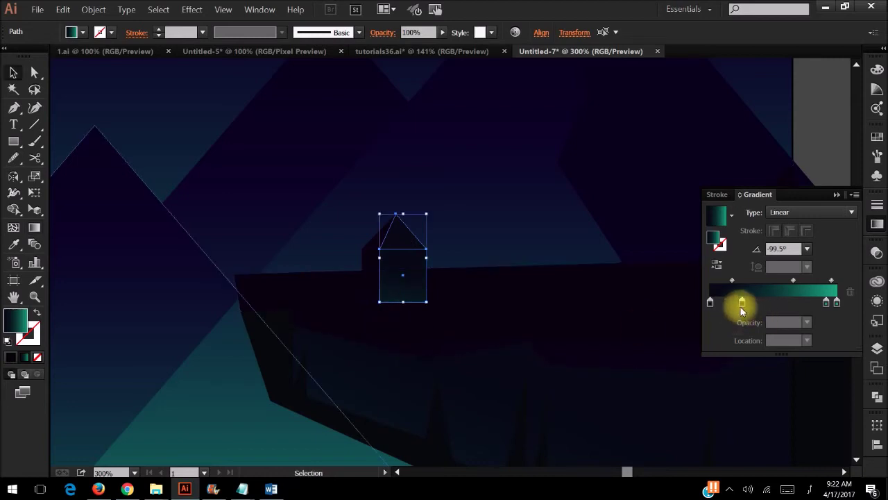
pyautogui.moveTo(740, 302); pyautogui.dragTo(711, 303)
pyautogui.doubleClick(711, 303)
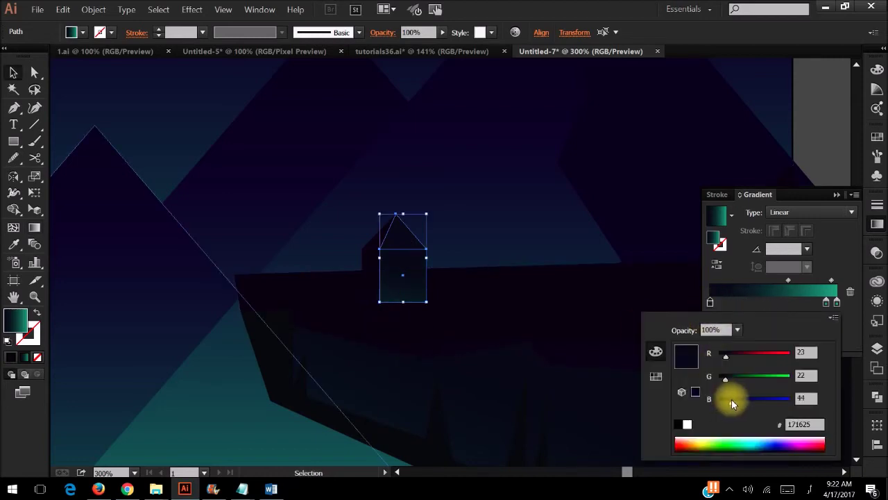
pyautogui.press('Escape')
pyautogui.click(498, 207)
# Draw the first pine tree triangle beside the house.
pyautogui.scroll(-1, 534, 242)
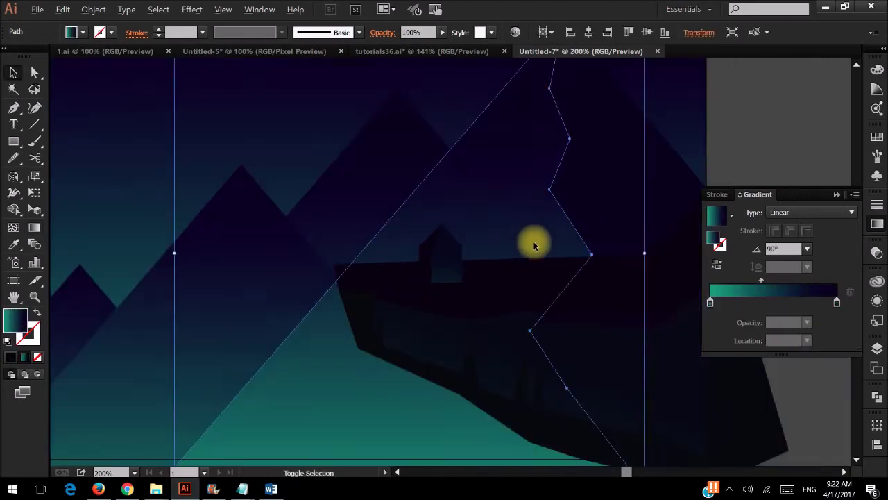
pyautogui.scroll(2, 518, 241)
pyautogui.scroll(1, 520, 247)
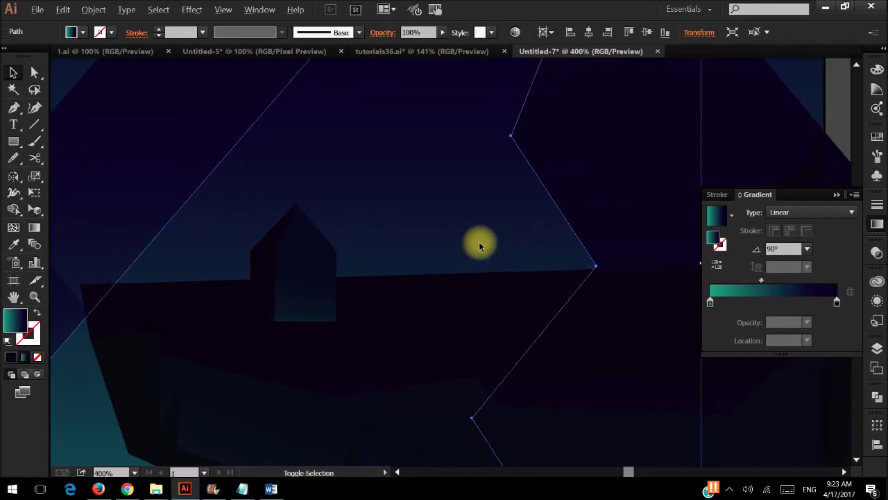
pyautogui.press('p')
pyautogui.press('m')
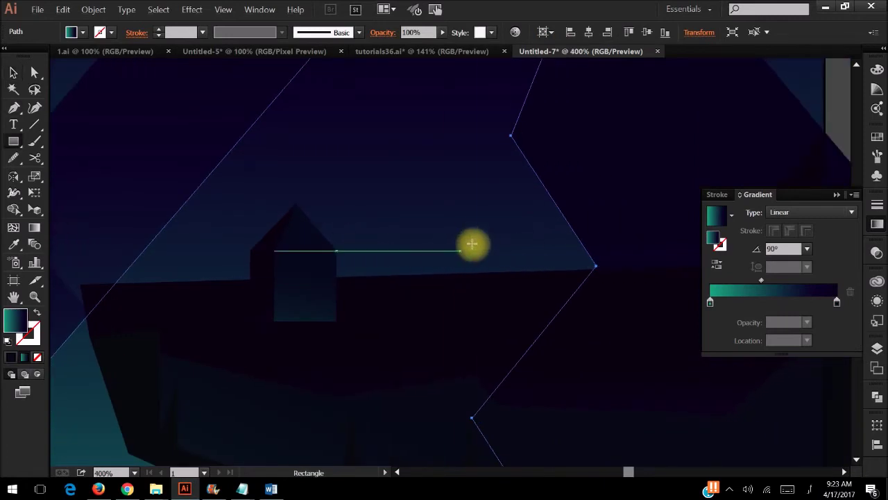
pyautogui.press('p')
pyautogui.click(471, 250)
pyautogui.click(428, 200)
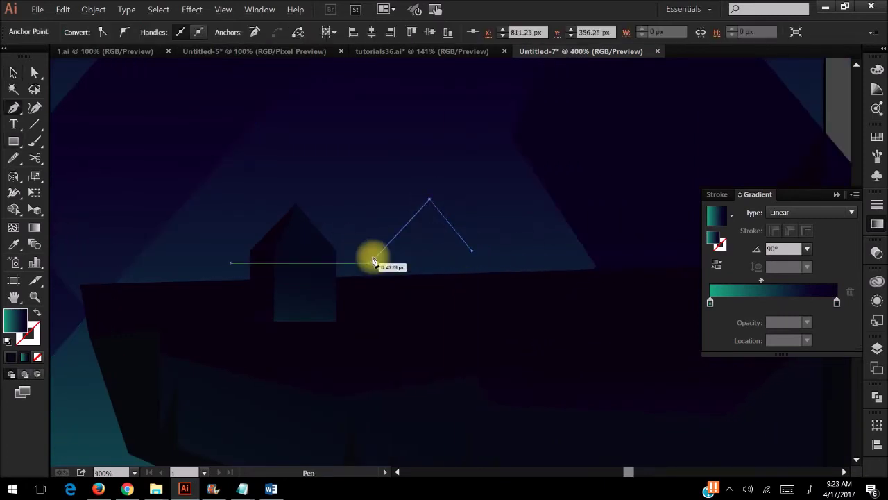
pyautogui.click(386, 253)
pyautogui.click(472, 250)
pyautogui.press('v')
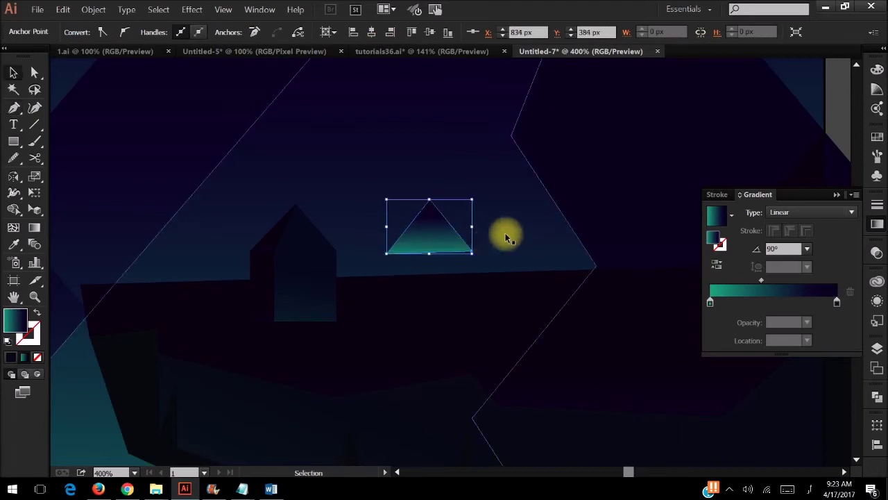
# Copy the triangle downward to stack tree tiers and widen the bottom tier.
pyautogui.moveTo(444, 235)
pyautogui.mouseDown()
pyautogui.moveTo(460, 264)
pyautogui.moveTo(486, 264)
pyautogui.mouseUp()
pyautogui.moveTo(452, 262)
pyautogui.mouseDown()
pyautogui.moveTo(454, 312)
pyautogui.moveTo(515, 297)
pyautogui.mouseUp()
pyautogui.hotkey('ctrl', 'd')
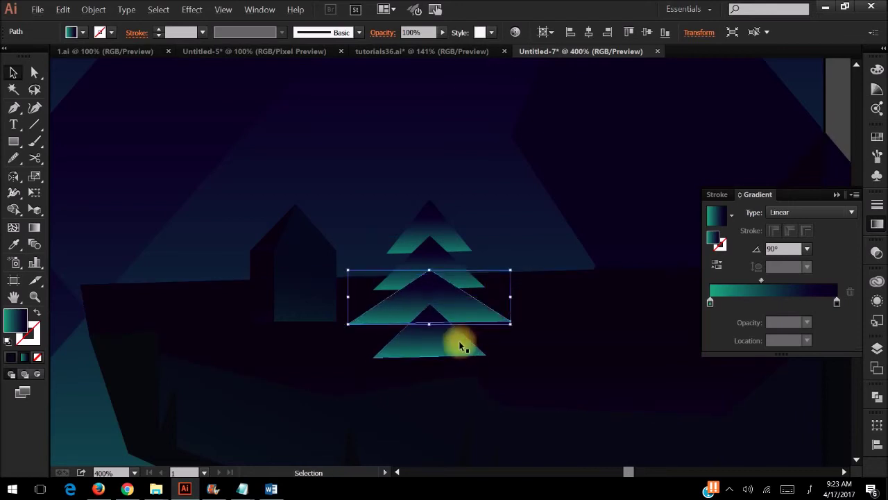
pyautogui.click(460, 342)
pyautogui.moveTo(486, 331); pyautogui.dragTo(531, 331)
# Unite the stacked triangles with Pathfinder and shrink the merged tree shape.
pyautogui.keyDown('shift'); pyautogui.click(458, 281); pyautogui.keyUp('shift')
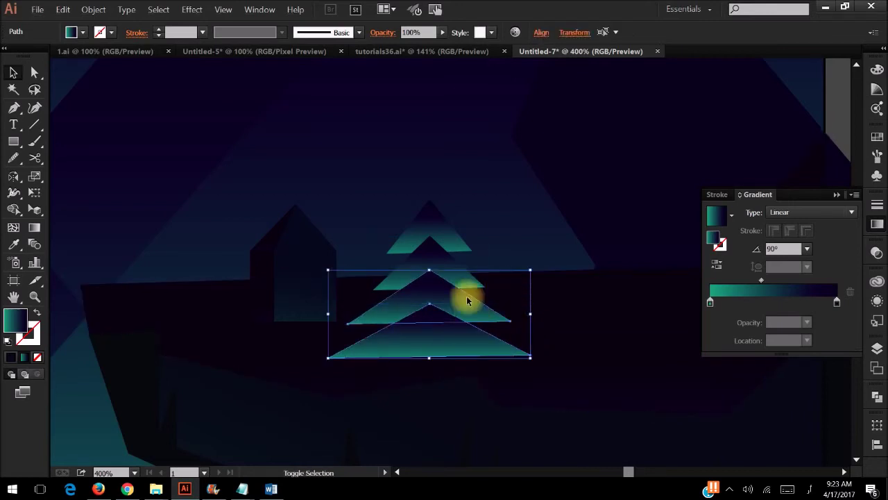
pyautogui.keyDown('shift'); pyautogui.click(451, 246); pyautogui.keyUp('shift')
pyautogui.keyDown('shift'); pyautogui.click(429, 215); pyautogui.keyUp('shift')
pyautogui.click(877, 397)
pyautogui.click(737, 415)
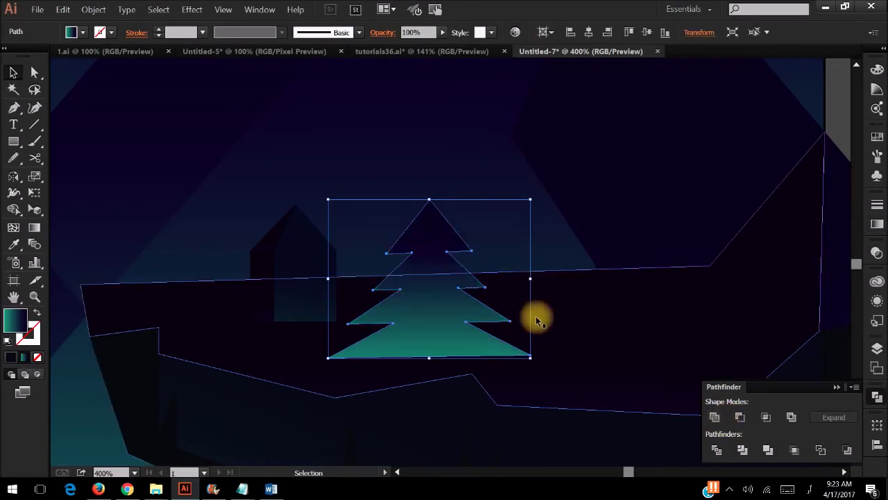
pyautogui.moveTo(530, 279); pyautogui.dragTo(498, 279)
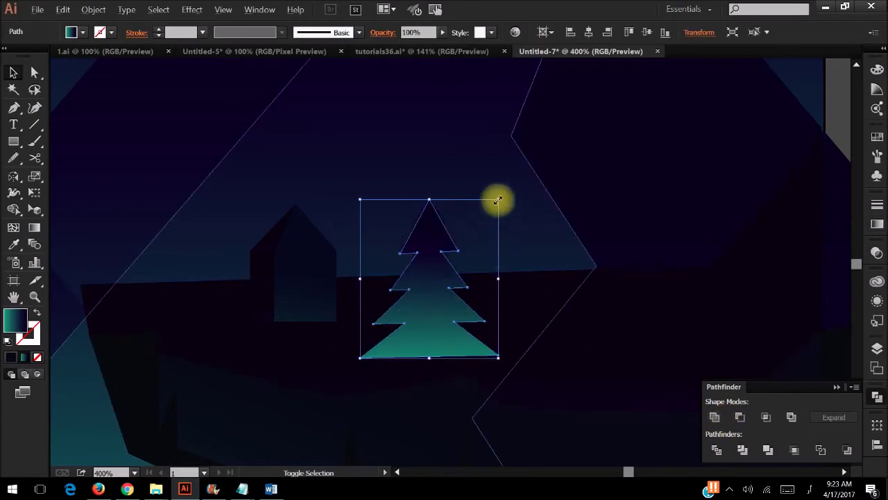
pyautogui.moveTo(496, 199)
pyautogui.mouseDown()
pyautogui.moveTo(448, 252)
pyautogui.moveTo(444, 327)
pyautogui.mouseUp()
# Stretch a trunk below the tree and unite it with the tree.
pyautogui.press('m')
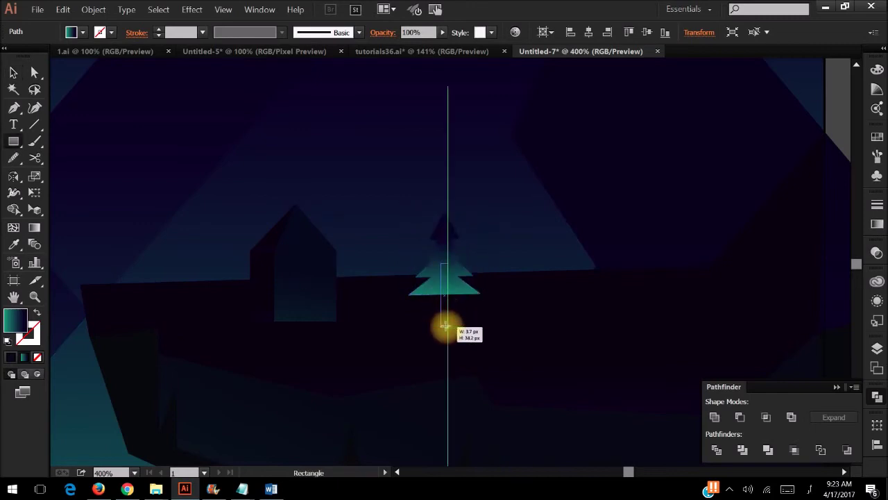
pyautogui.press('v')
pyautogui.press('a')
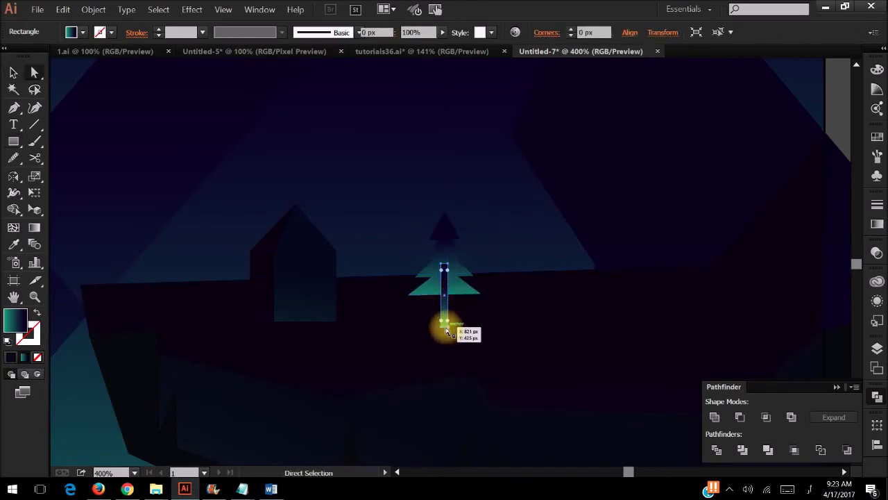
pyautogui.click(444, 324)
pyautogui.press('s')
pyautogui.moveTo(446, 327)
pyautogui.mouseDown()
pyautogui.moveTo(454, 335)
pyautogui.moveTo(462, 301)
pyautogui.mouseUp()
pyautogui.press('v')
pyautogui.keyDown('shift'); pyautogui.click(462, 299); pyautogui.keyUp('shift')
pyautogui.click(713, 416)
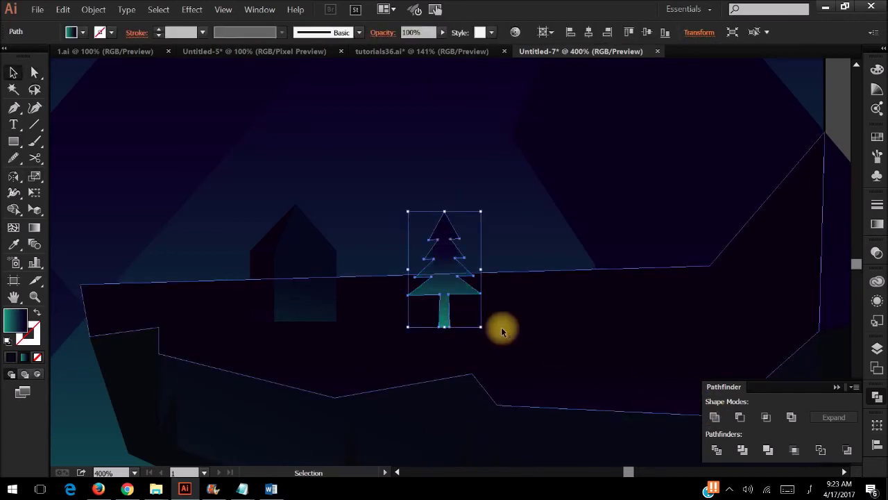
# Send the ground shape behind the tree and stretch the tree's gradient upward.
pyautogui.click(452, 282)
pyautogui.hotkey('ctrl', 'shift', '[')
pyautogui.click(452, 282)
pyautogui.press('i')
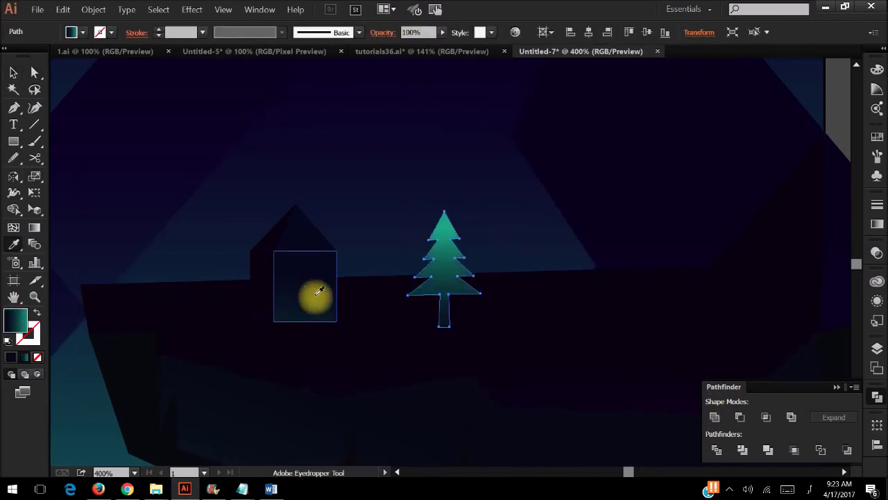
pyautogui.press('v')
pyautogui.keyDown('shift'); pyautogui.click(352, 299); pyautogui.keyUp('shift')
pyautogui.press('g')
pyautogui.moveTo(448, 287); pyautogui.dragTo(457, 167)
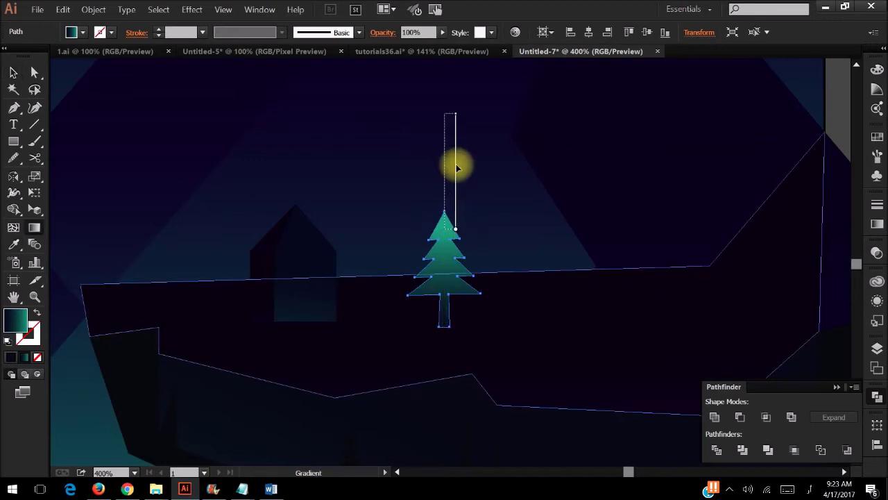
pyautogui.press('v')
# Place a smaller copy of the tree up and to its left.
pyautogui.click(522, 252)
pyautogui.click(478, 270)
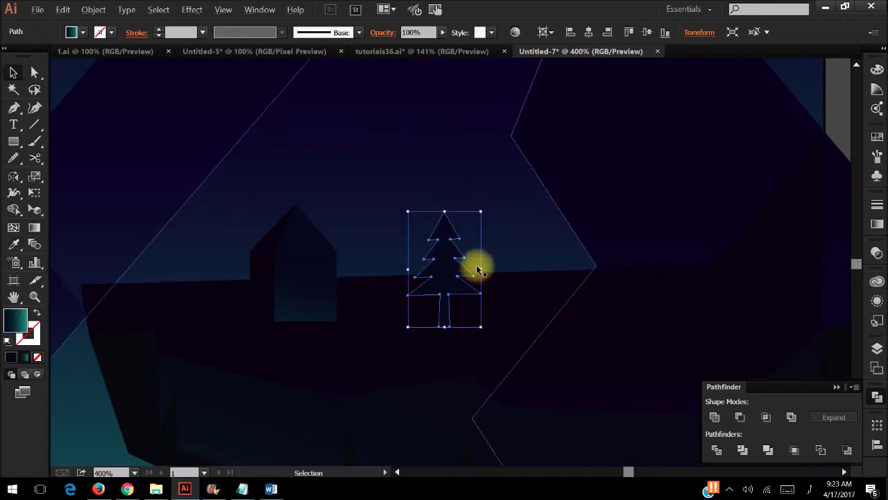
pyautogui.click(476, 272)
pyautogui.moveTo(462, 281)
pyautogui.mouseDown()
pyautogui.moveTo(431, 277)
pyautogui.moveTo(455, 278)
pyautogui.moveTo(402, 245)
pyautogui.mouseUp()
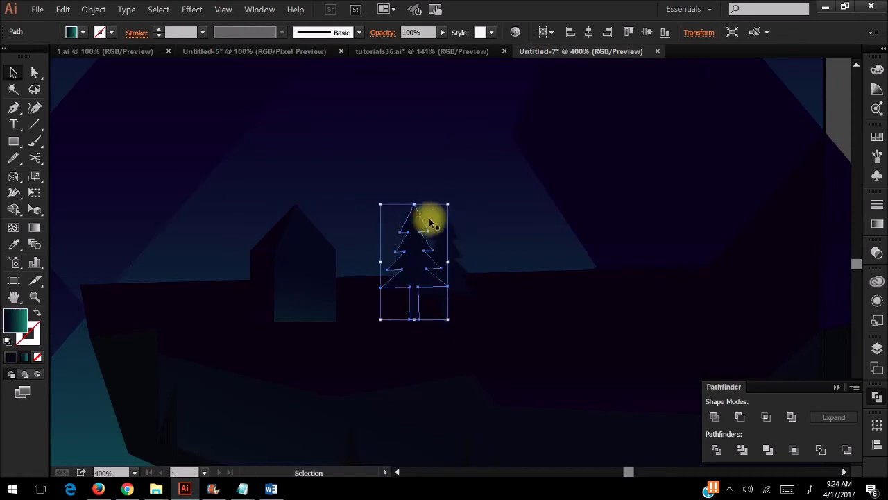
pyautogui.moveTo(450, 200); pyautogui.dragTo(426, 248)
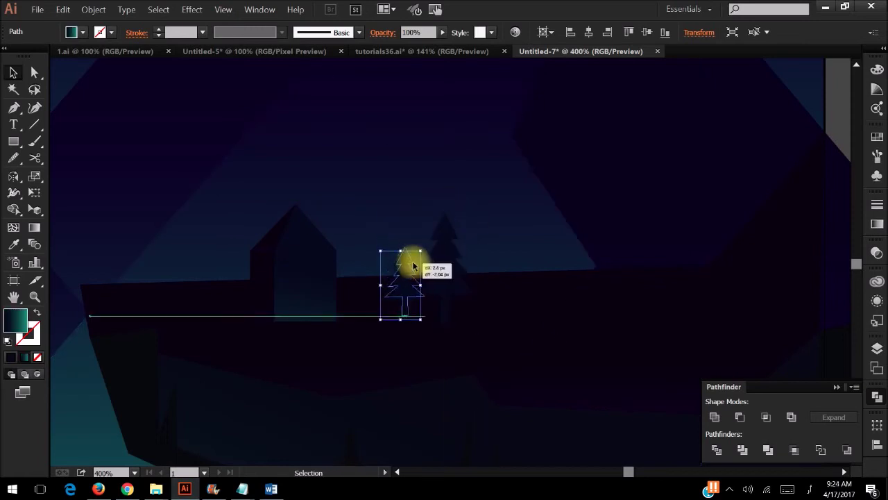
# Delete the small tree copy and draw a tall narrow door inside the house.
pyautogui.click(499, 265)
pyautogui.scroll(2, 499, 265)
pyautogui.click(371, 283)
pyautogui.press('Delete')
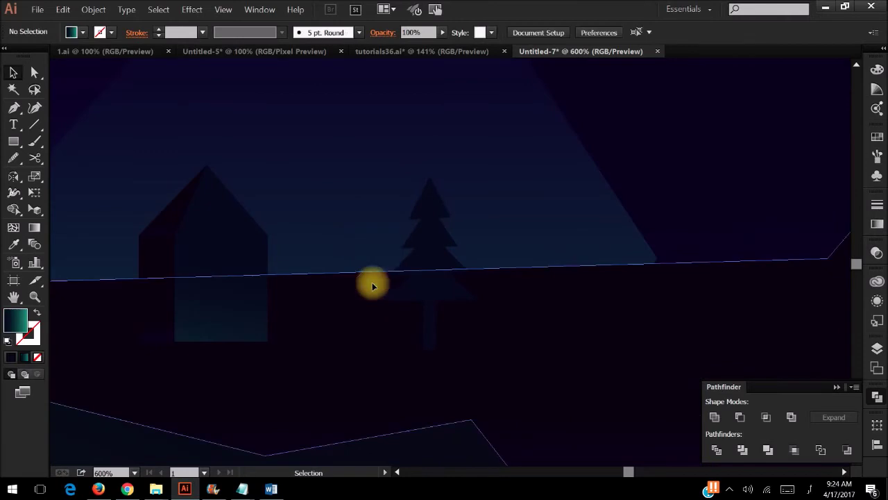
pyautogui.moveTo(234, 340); pyautogui.dragTo(209, 285)
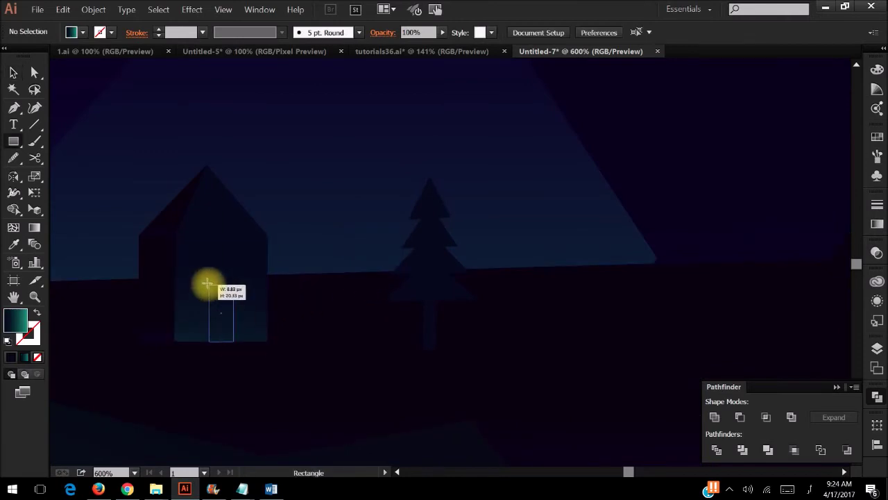
# Fill the door with pale yellow #FFEE99.
pyautogui.doubleClick(12, 330)
pyautogui.moveTo(651, 293); pyautogui.dragTo(650, 285)
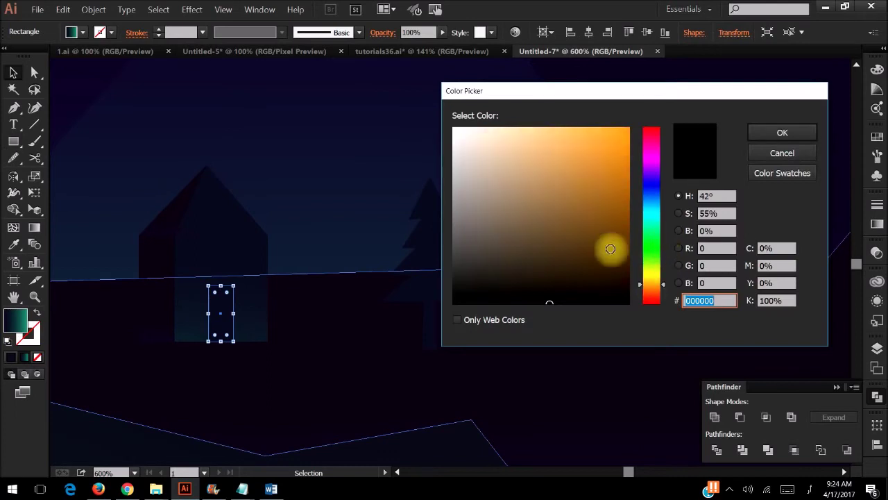
pyautogui.moveTo(609, 246)
pyautogui.mouseDown()
pyautogui.moveTo(502, 120)
pyautogui.moveTo(523, 127)
pyautogui.mouseUp()
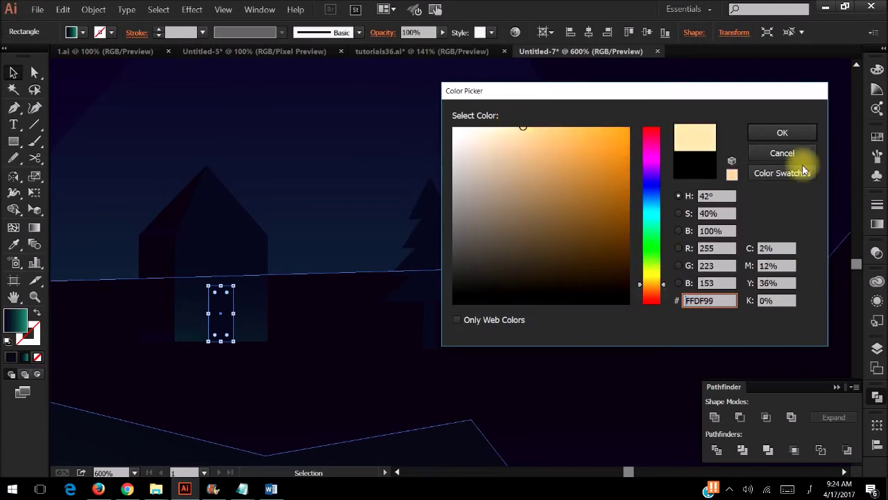
pyautogui.click(782, 133)
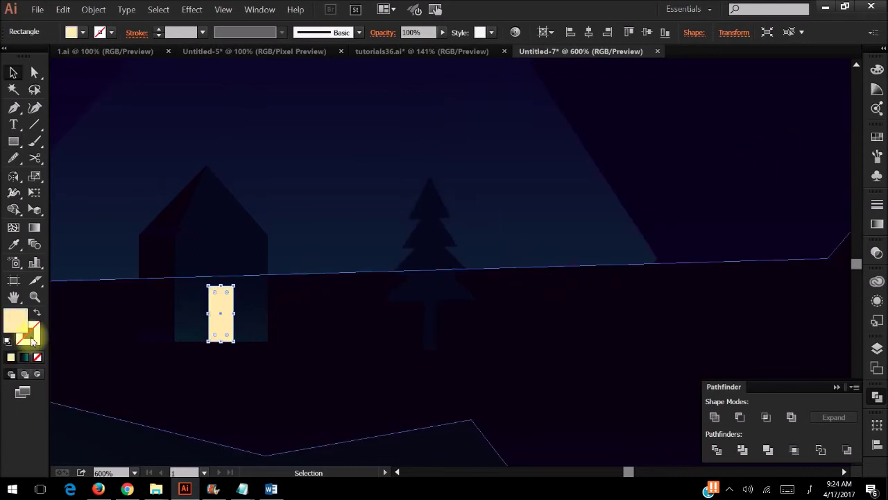
pyautogui.doubleClick(15, 319)
pyautogui.moveTo(653, 288); pyautogui.dragTo(654, 283)
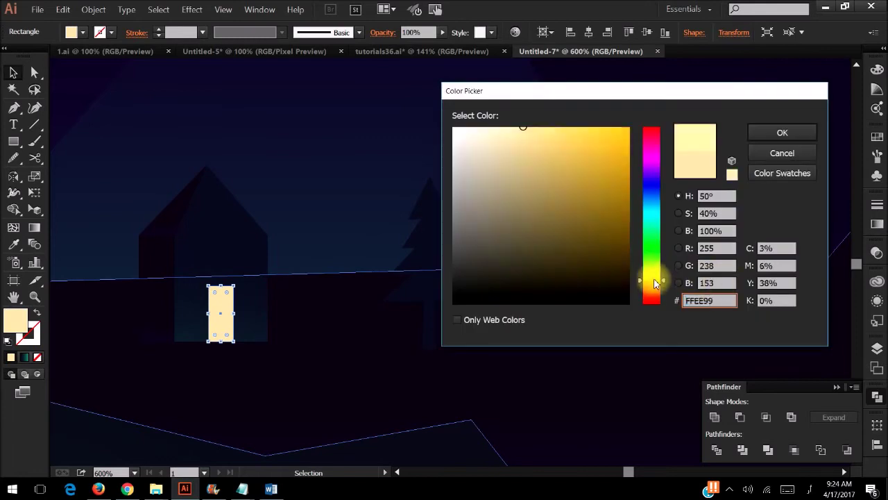
pyautogui.click(770, 132)
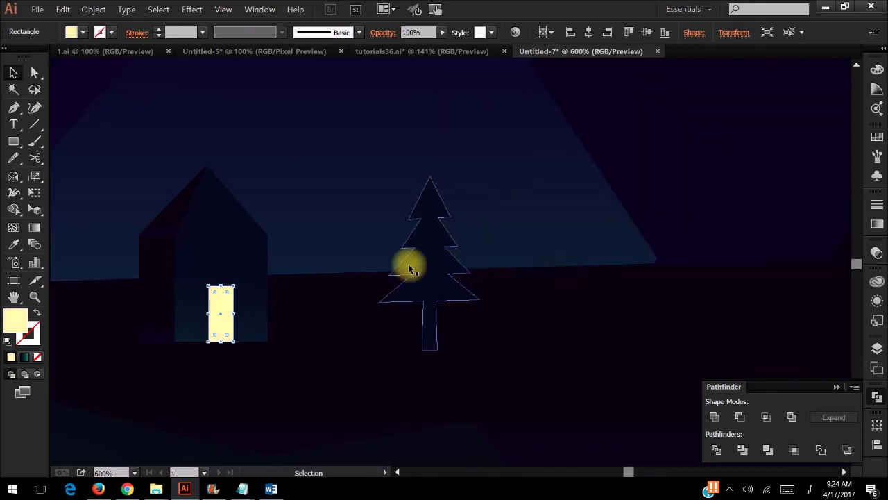
pyautogui.click(324, 224)
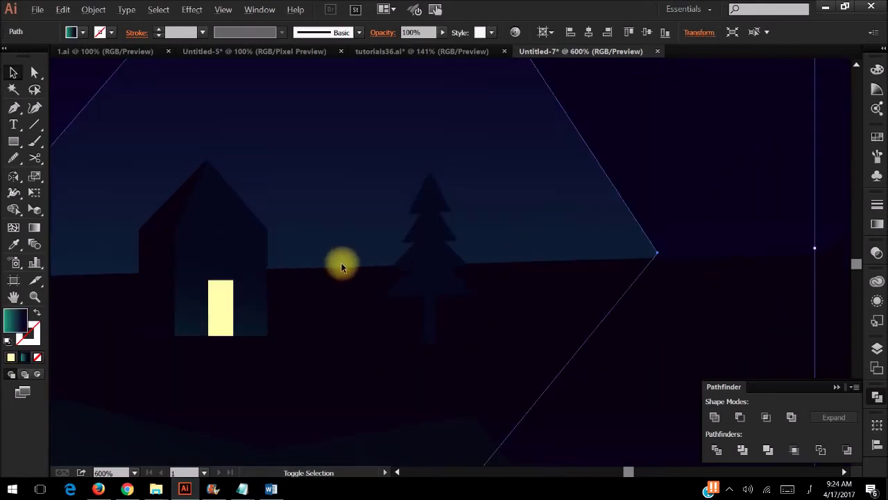
# Draw a highlight sliver on the tree's top branch and give it the door's yellow.
pyautogui.scroll(1, 446, 231)
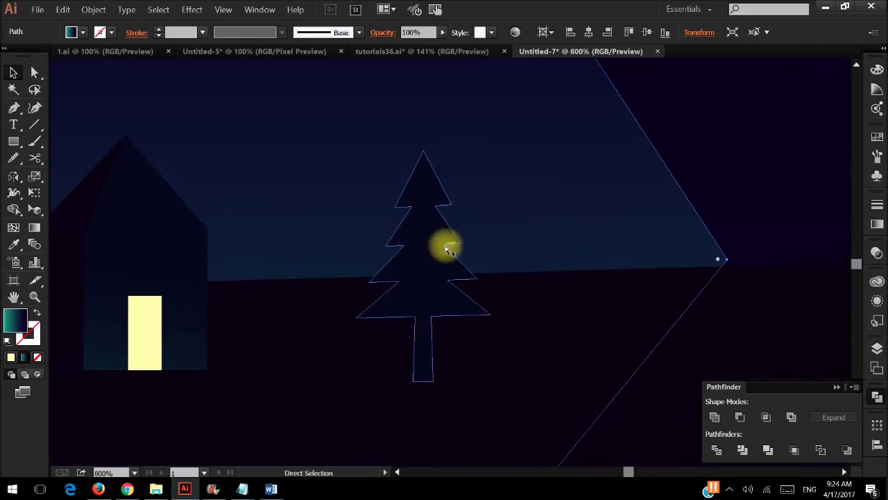
pyautogui.hscroll(-1, 444, 251)
pyautogui.press('p')
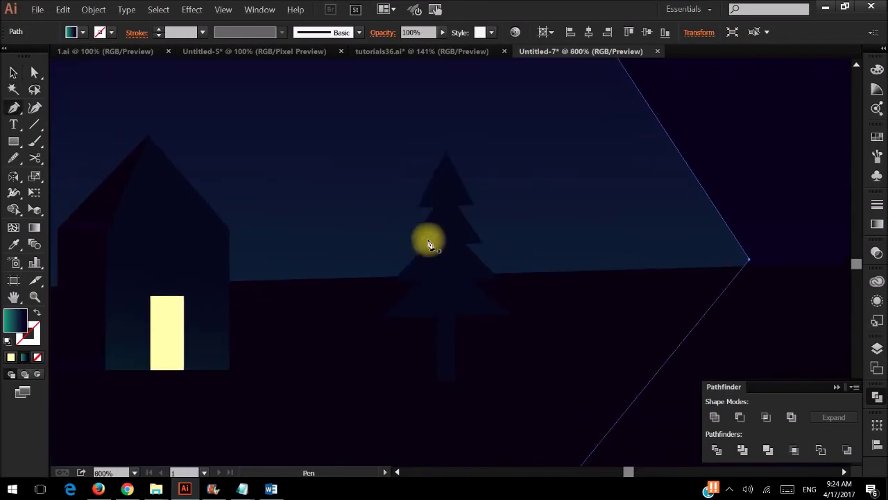
pyautogui.click(416, 207)
pyautogui.click(438, 202)
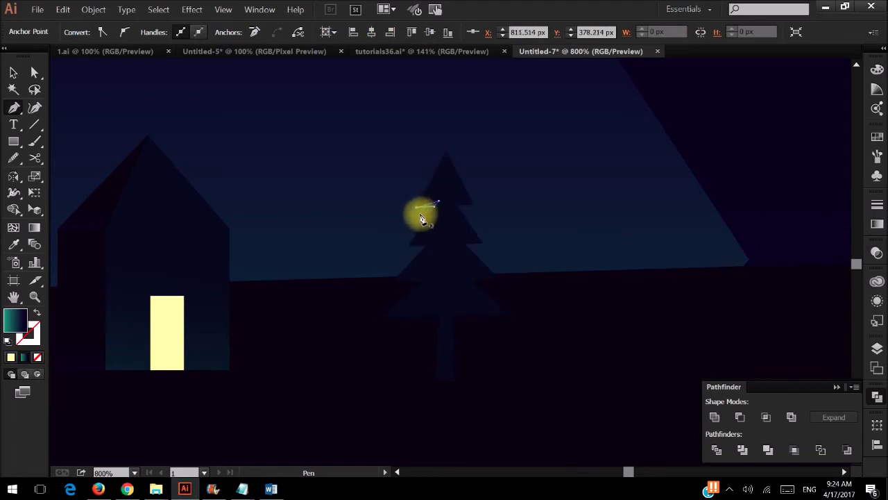
pyautogui.press('v')
pyautogui.press('i')
pyautogui.click(179, 323)
pyautogui.press('v')
pyautogui.click(489, 206)
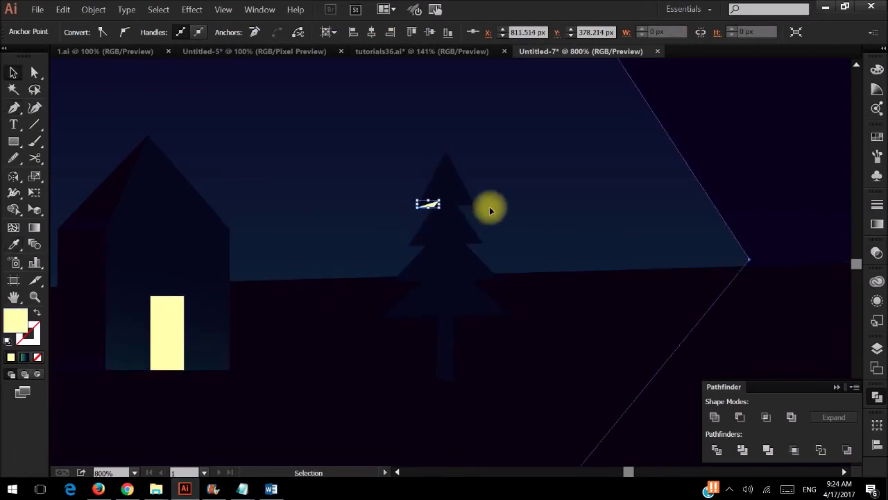
# Add yellow slivers to the second and third branch tiers and start one on the bottom branch.
pyautogui.press('p')
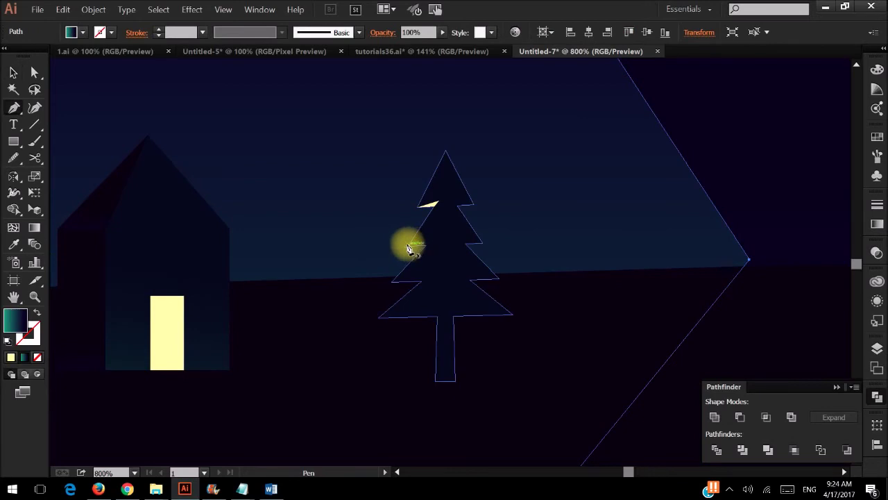
pyautogui.click(408, 245)
pyautogui.click(433, 243)
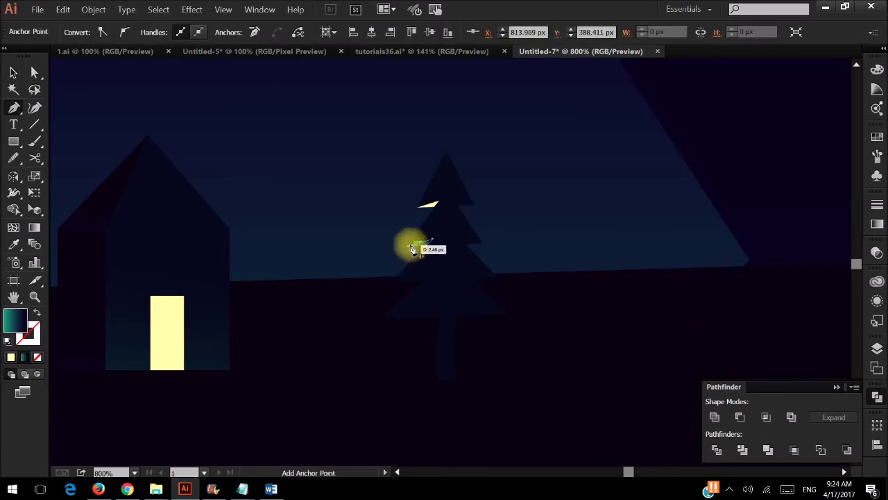
pyautogui.press('i')
pyautogui.click(427, 204)
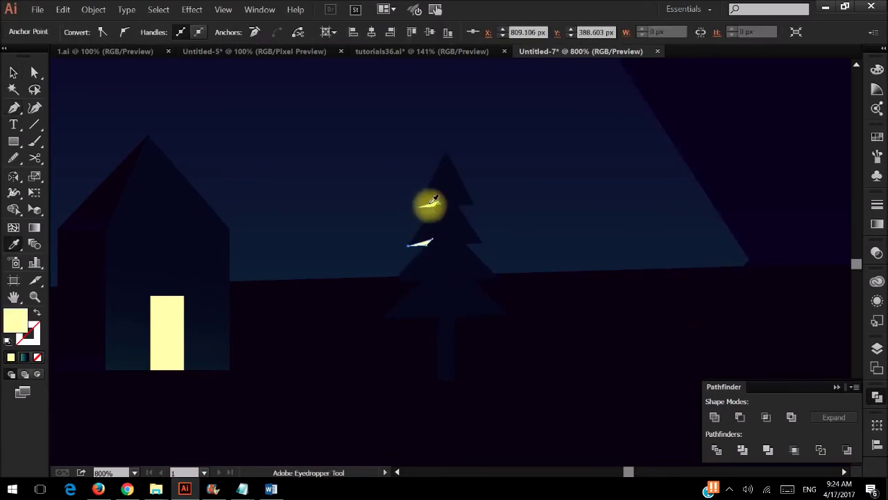
pyautogui.keyDown('ctrl'); pyautogui.click(422, 276); pyautogui.keyUp('ctrl')
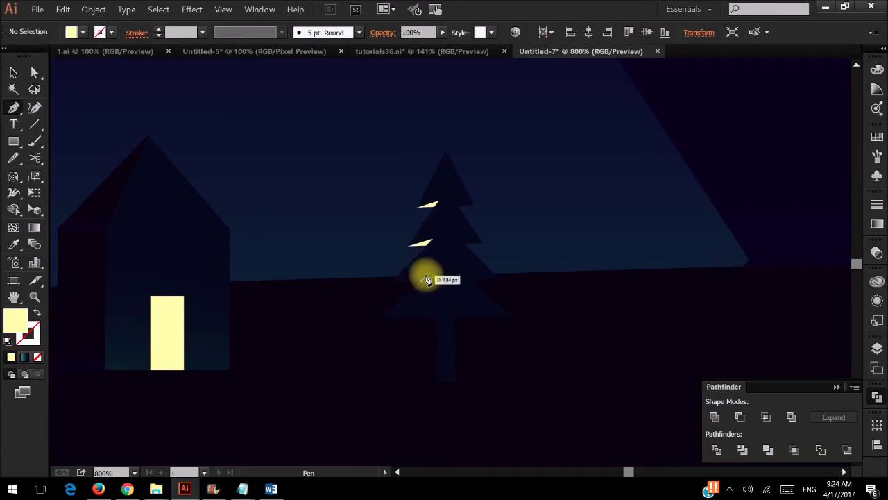
pyautogui.click(392, 281)
pyautogui.click(429, 276)
pyautogui.click(410, 279)
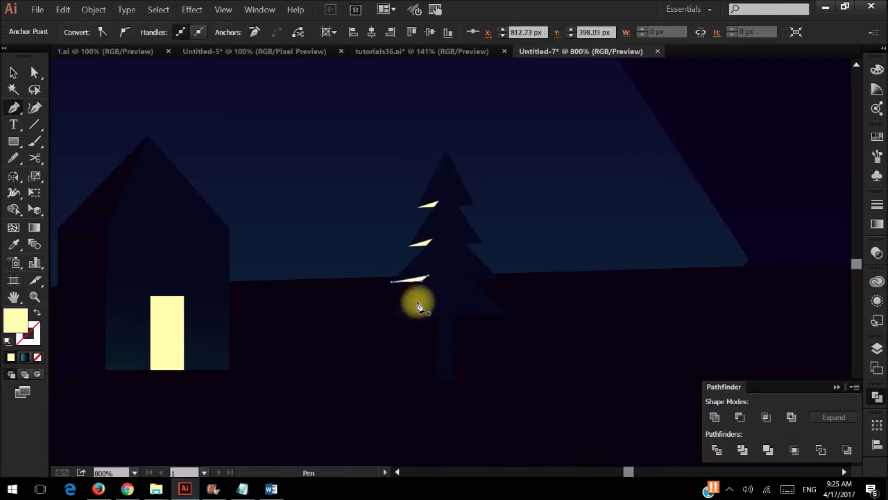
pyautogui.click(378, 318)
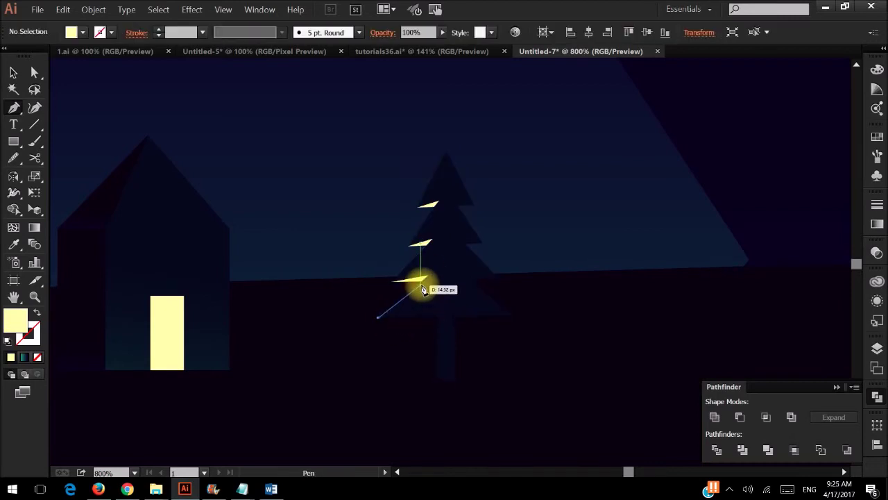
# Finish the third and fourth pale-yellow highlight triangles along the pine's left edge.
pyautogui.click(378, 318)
pyautogui.click(392, 280)
pyautogui.hotkey('ctrl', 'shift', 'a')
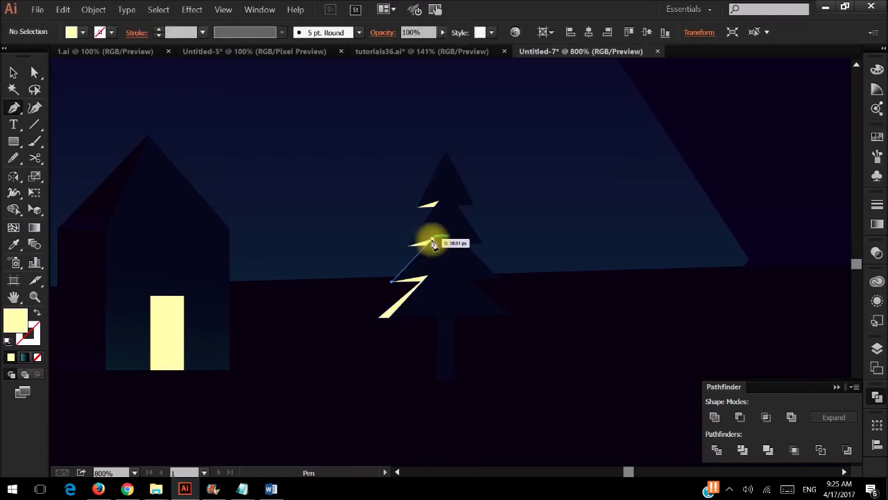
pyautogui.click(431, 242)
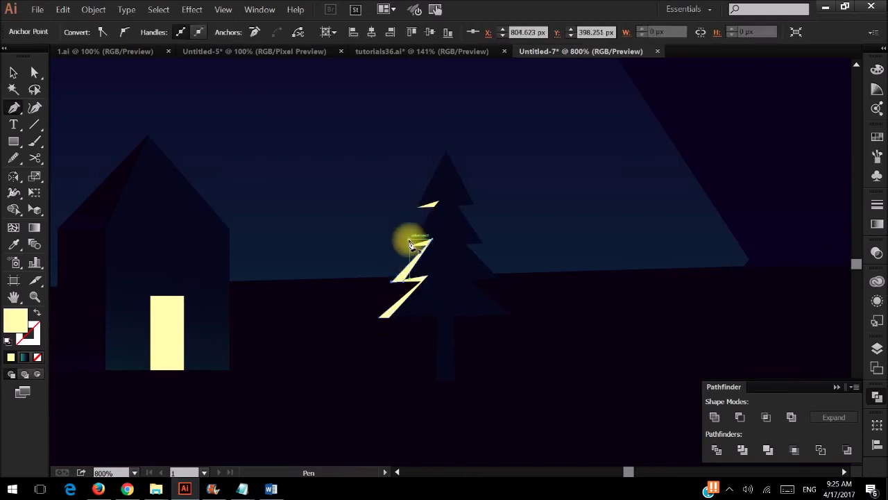
pyautogui.click(409, 246)
pyautogui.moveTo(439, 203); pyautogui.dragTo(437, 226)
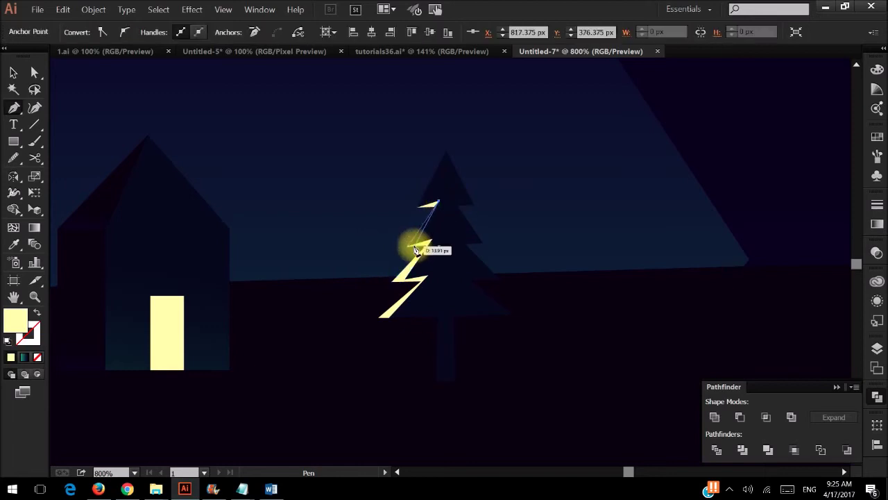
pyautogui.click(411, 250)
pyautogui.hotkey('ctrl', 'shift', 'a')
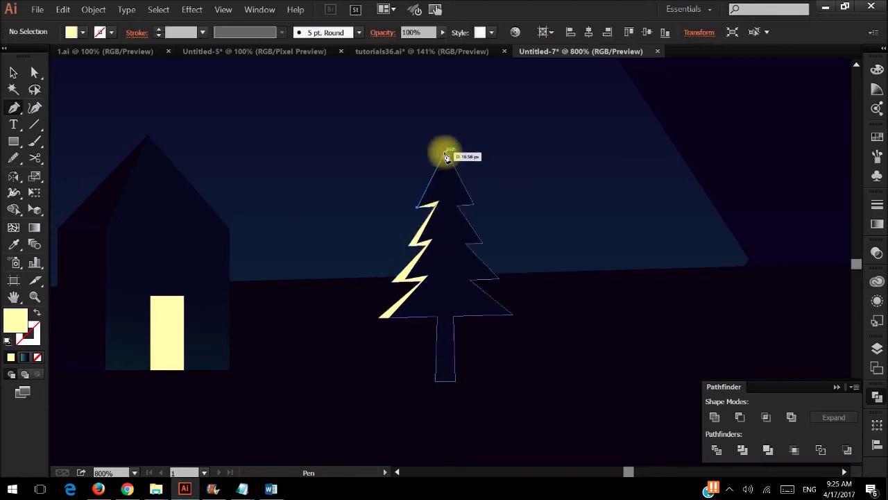
# Draw the top highlight piece running down from the pine's tip.
pyautogui.click(445, 152)
pyautogui.click(416, 206)
pyautogui.moveTo(419, 206); pyautogui.dragTo(425, 210)
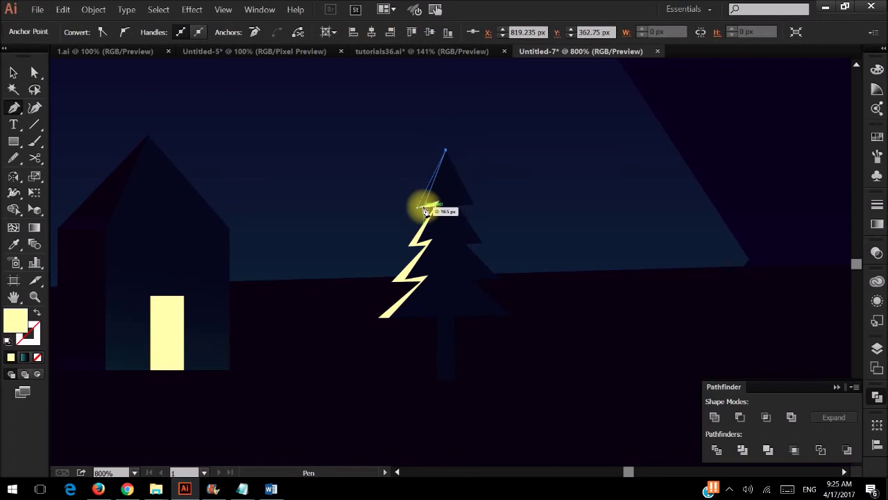
# Select the pine tree with all its yellow highlight pieces and group them.
pyautogui.press('v')
pyautogui.click(523, 271)
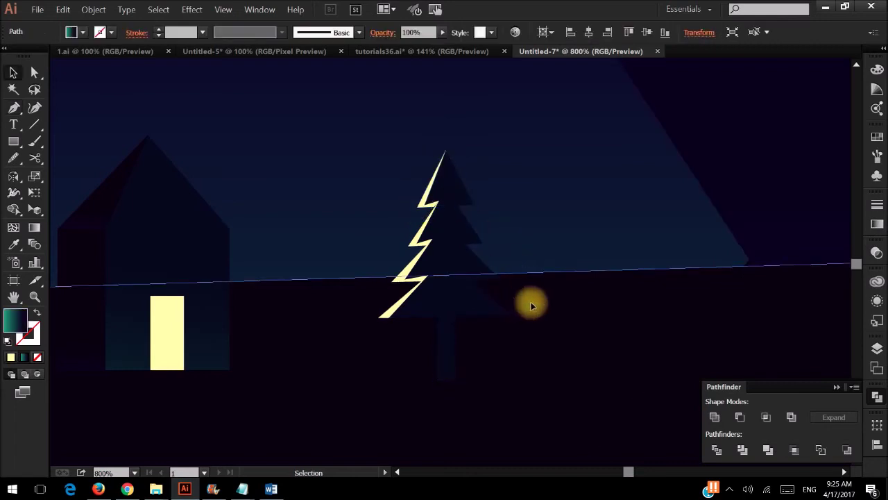
pyautogui.click(428, 304)
pyautogui.scroll(-1, 427, 304)
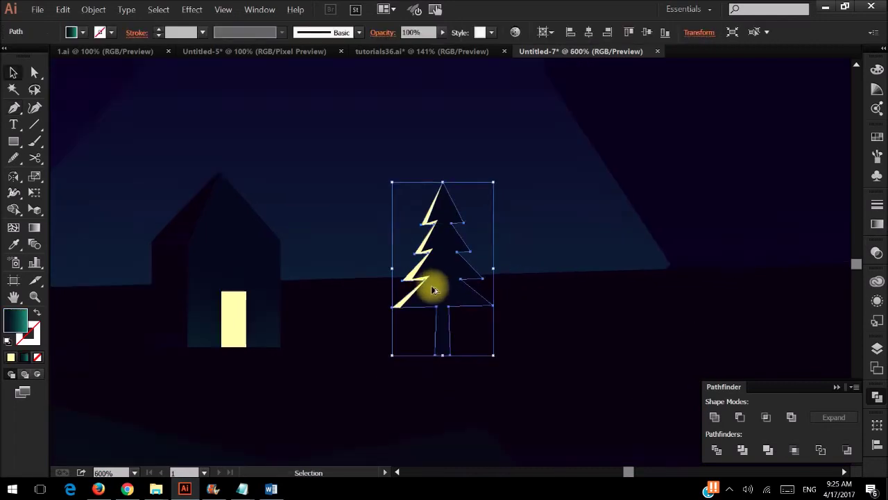
pyautogui.keyDown('shift'); pyautogui.click(412, 285); pyautogui.keyUp('shift')
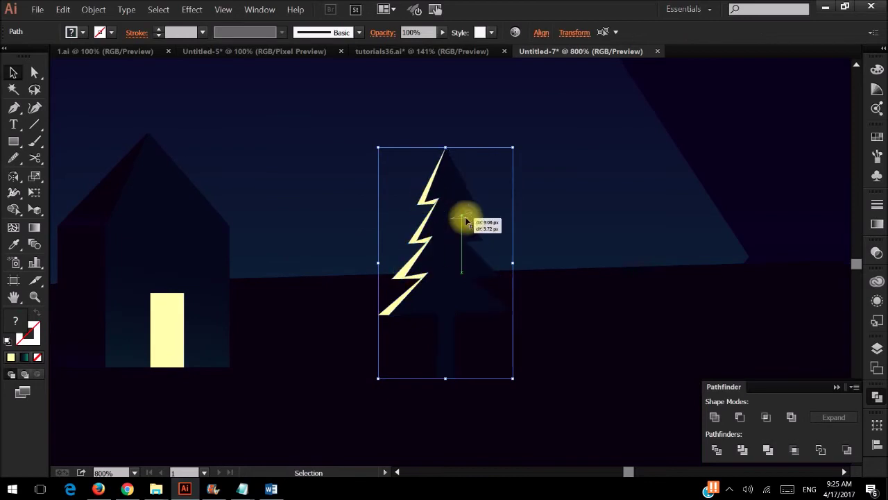
pyautogui.click(448, 207)
pyautogui.keyDown('shift'); pyautogui.click(428, 190); pyautogui.keyUp('shift')
pyautogui.keyDown('shift'); pyautogui.click(426, 239); pyautogui.keyUp('shift')
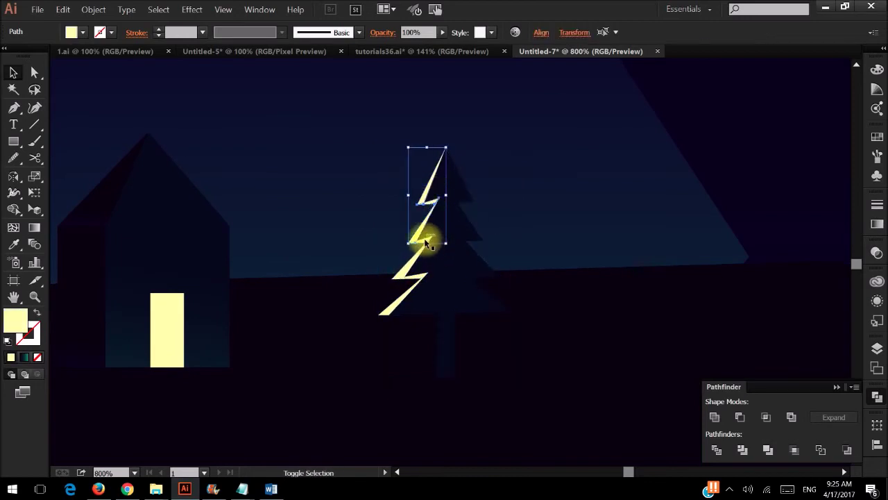
pyautogui.keyDown('shift'); pyautogui.click(412, 273); pyautogui.keyUp('shift')
pyautogui.keyDown('shift'); pyautogui.click(408, 297); pyautogui.keyUp('shift')
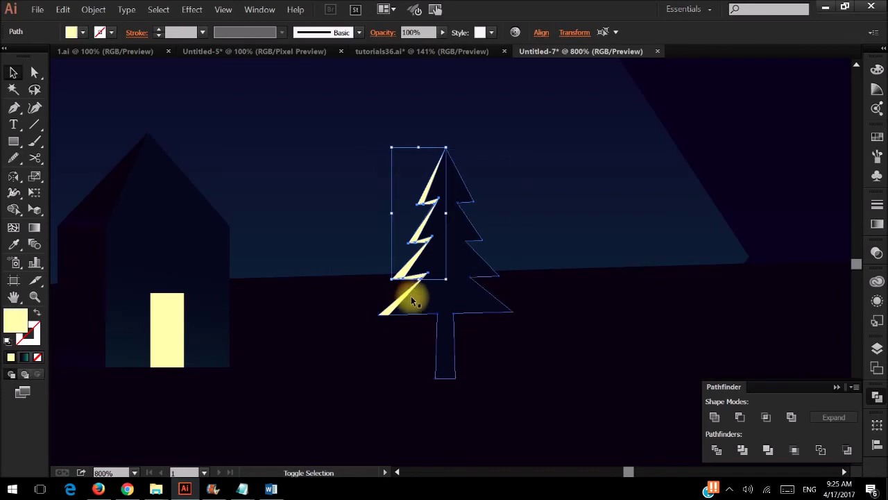
pyautogui.press('v')
pyautogui.click(440, 293)
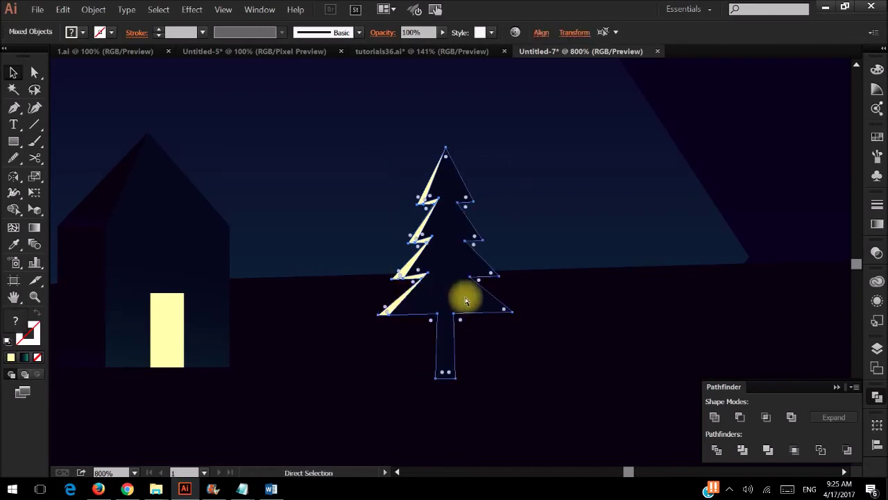
# Place a smaller copy of the lit pine just left of the original.
pyautogui.moveTo(476, 291); pyautogui.dragTo(415, 284)
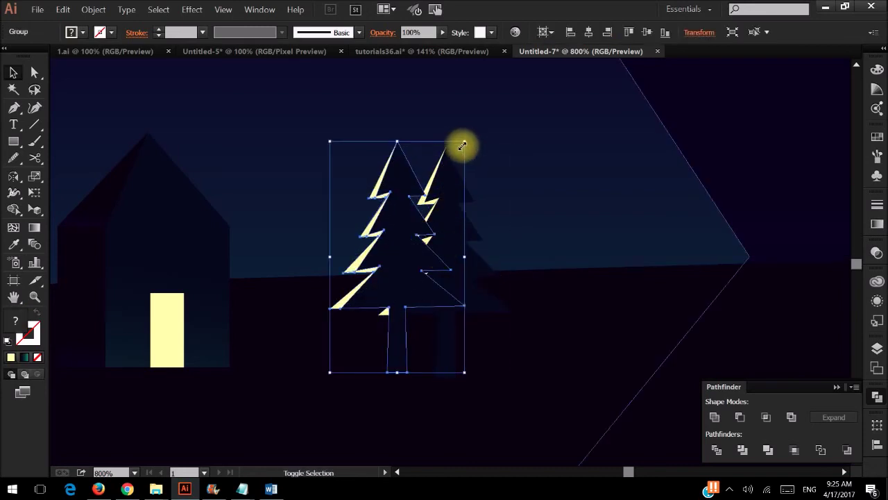
pyautogui.moveTo(462, 146); pyautogui.dragTo(417, 234)
pyautogui.keyDown('ctrl'); pyautogui.click(454, 285); pyautogui.keyUp('ctrl')
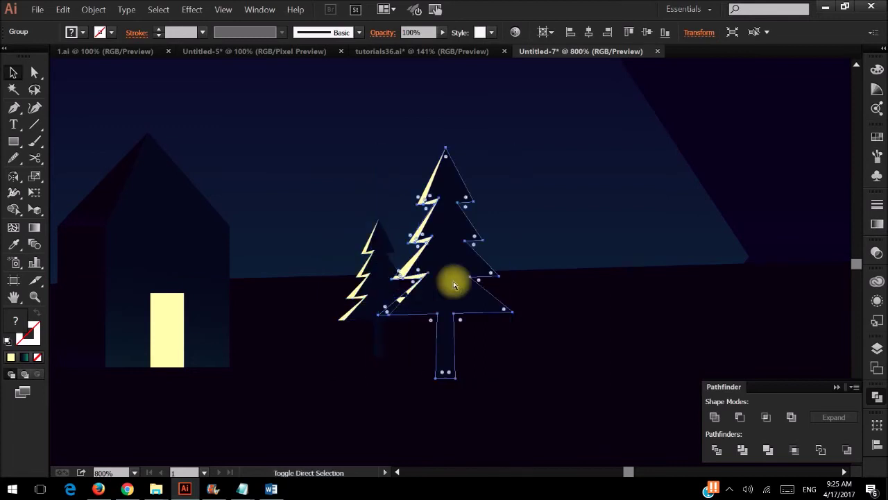
pyautogui.click(549, 280)
pyautogui.scroll(-2, 549, 279)
pyautogui.scroll(-1, 551, 285)
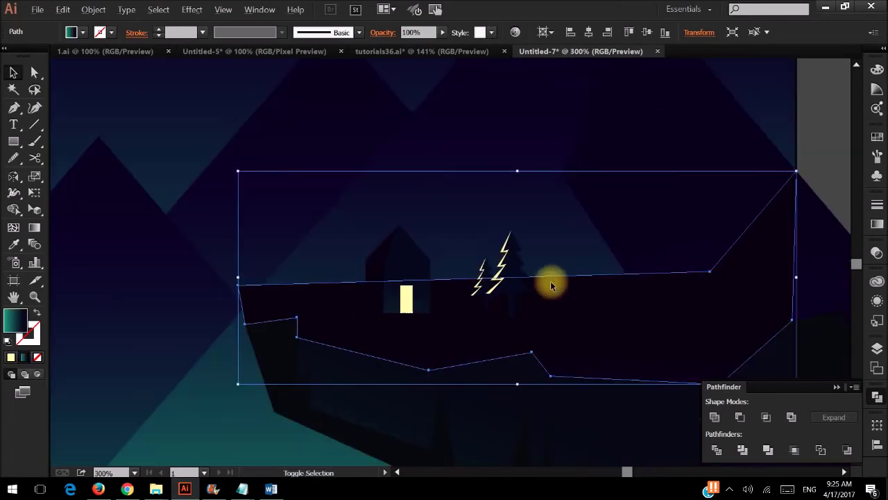
pyautogui.scroll(-2, 576, 250)
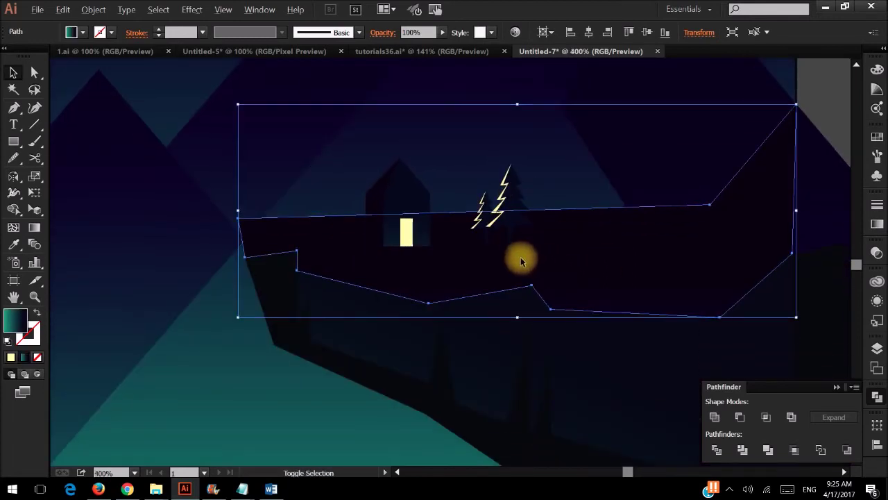
pyautogui.scroll(1, 357, 224)
pyautogui.scroll(2, 377, 231)
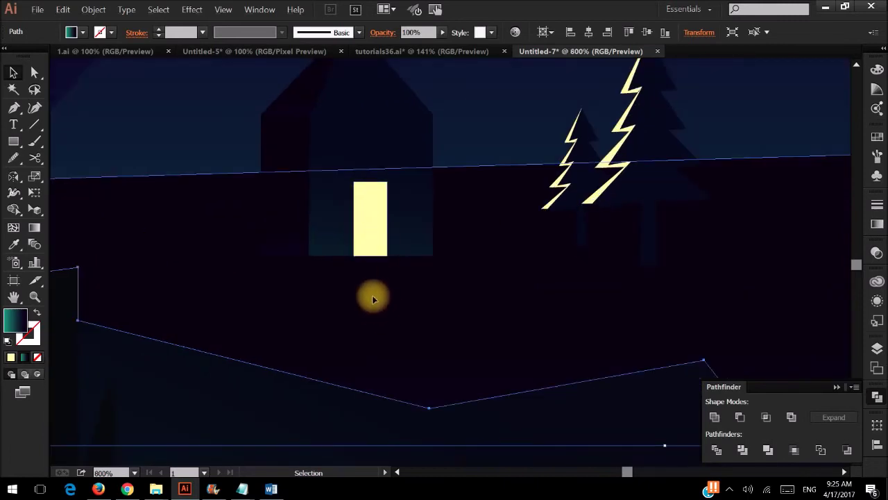
# Pen-draw a closed wedge from the window's base out across the ground.
pyautogui.press('p')
pyautogui.click(353, 256)
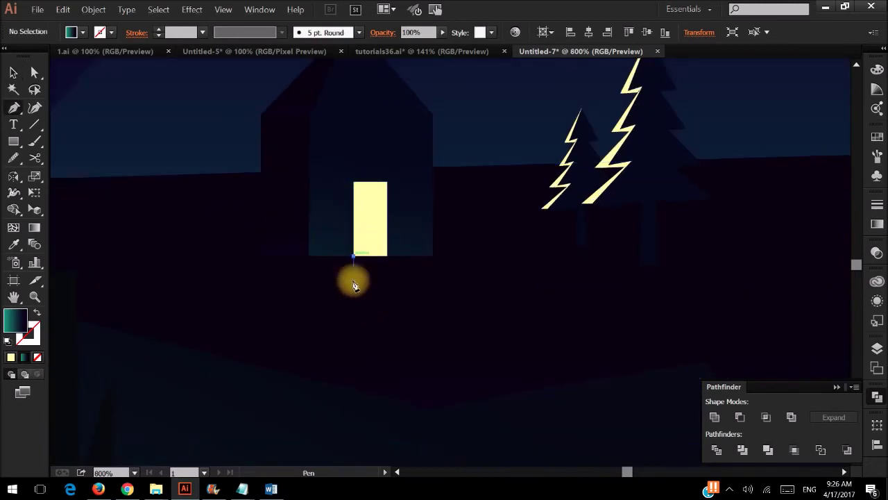
pyautogui.click(337, 317)
pyautogui.hotkey('ctrl', 'z')
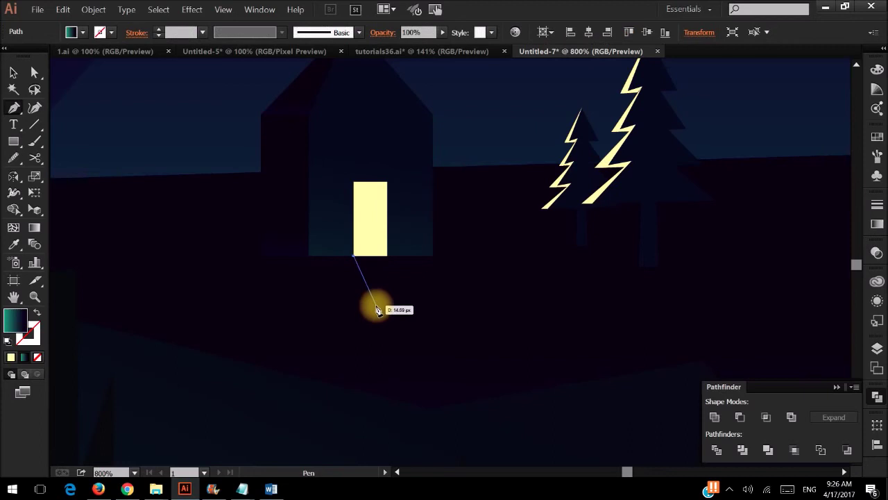
pyautogui.click(353, 279)
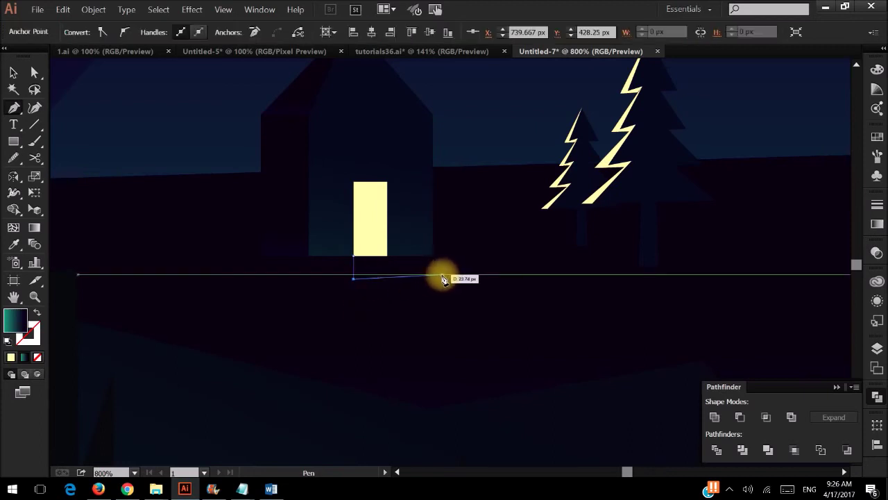
pyautogui.click(446, 279)
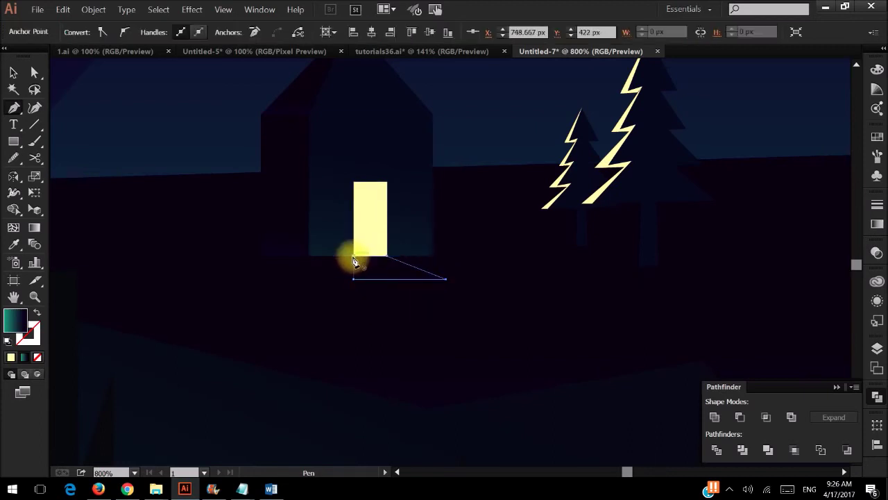
pyautogui.click(354, 256)
# Fill the wedge with the window's yellow using the Eyedropper (I).
pyautogui.press('i')
pyautogui.click(368, 231)
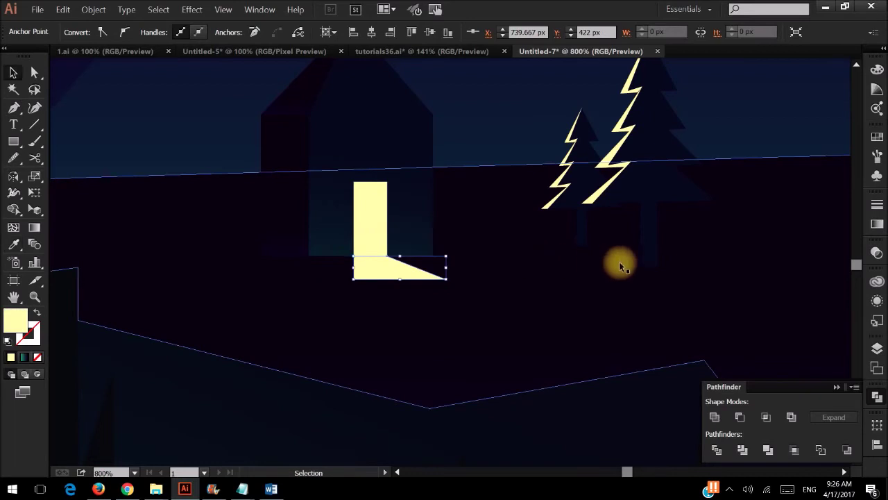
pyautogui.click(876, 225)
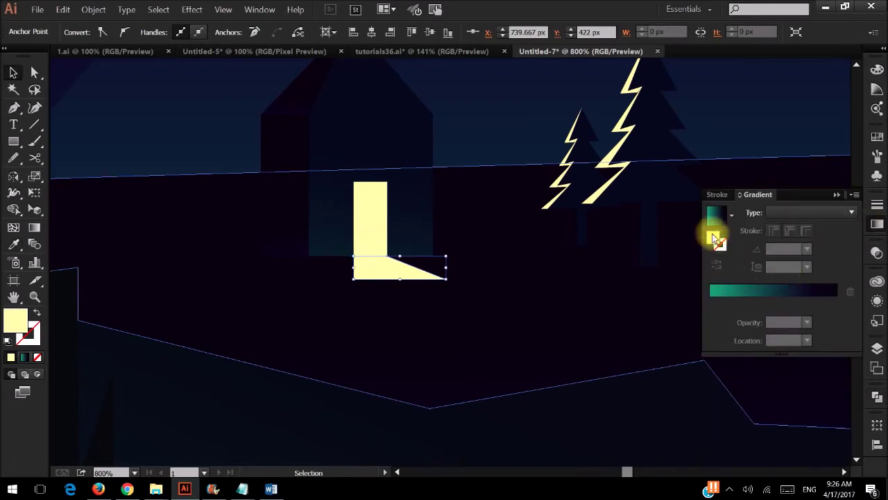
# Give the light spill a gradient fill with a transparent right stop, and no stroke gradient.
pyautogui.click(709, 290)
pyautogui.click(720, 241)
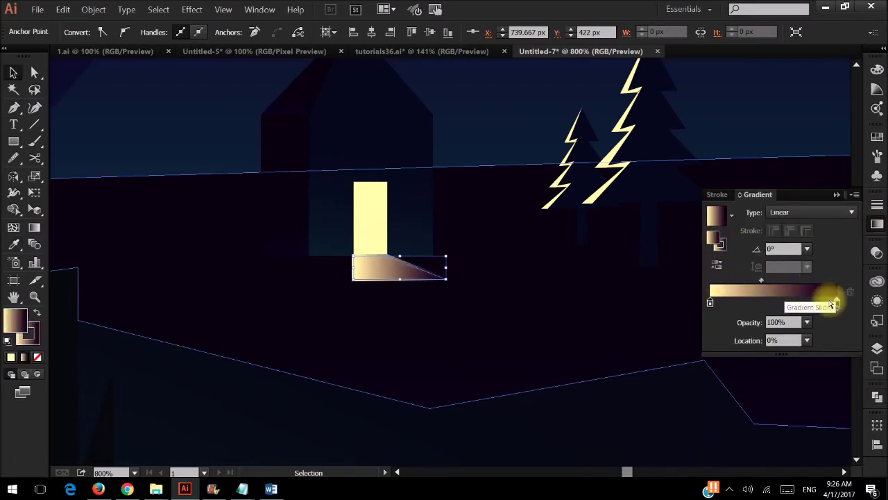
pyautogui.doubleClick(837, 302)
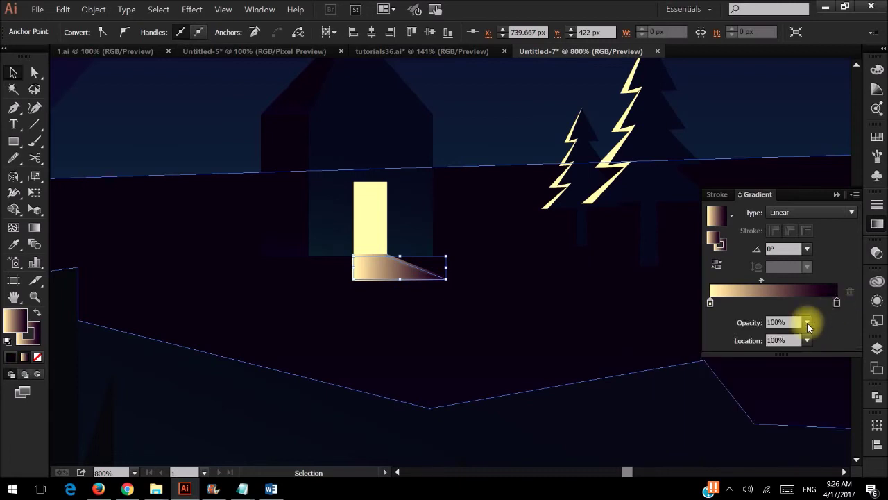
pyautogui.click(807, 322)
pyautogui.click(822, 154)
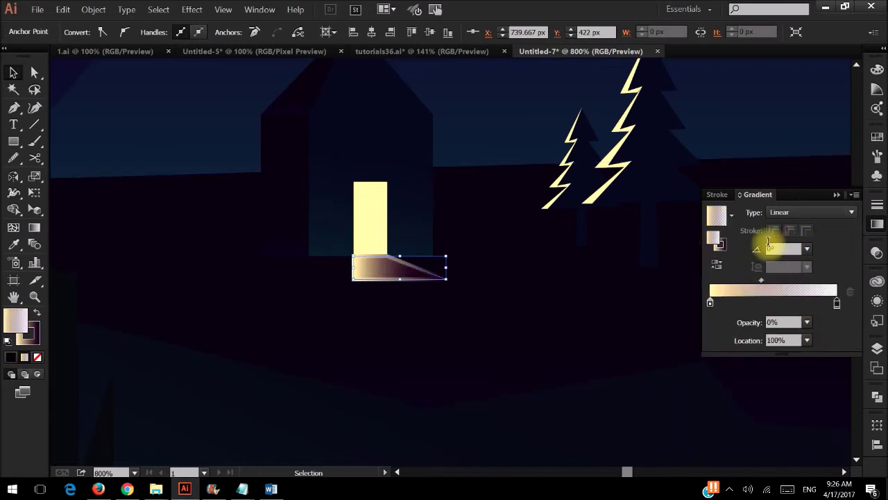
pyautogui.press('x')
pyautogui.press('x')
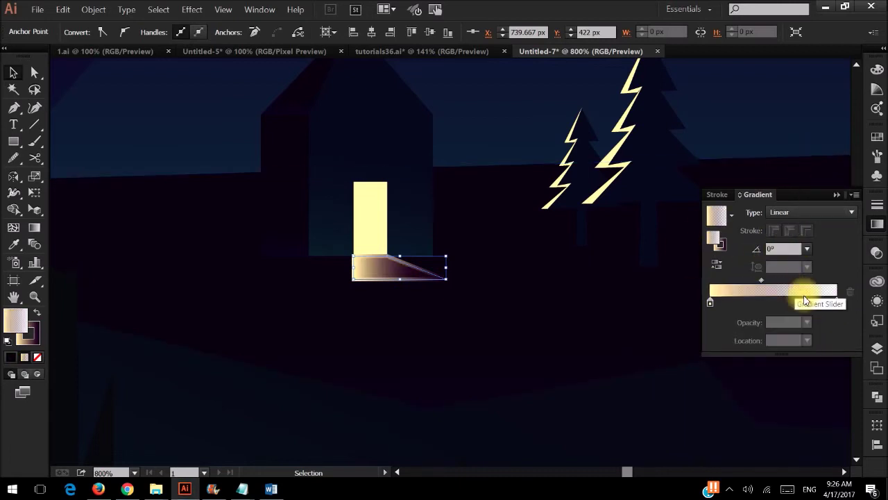
pyautogui.press('x')
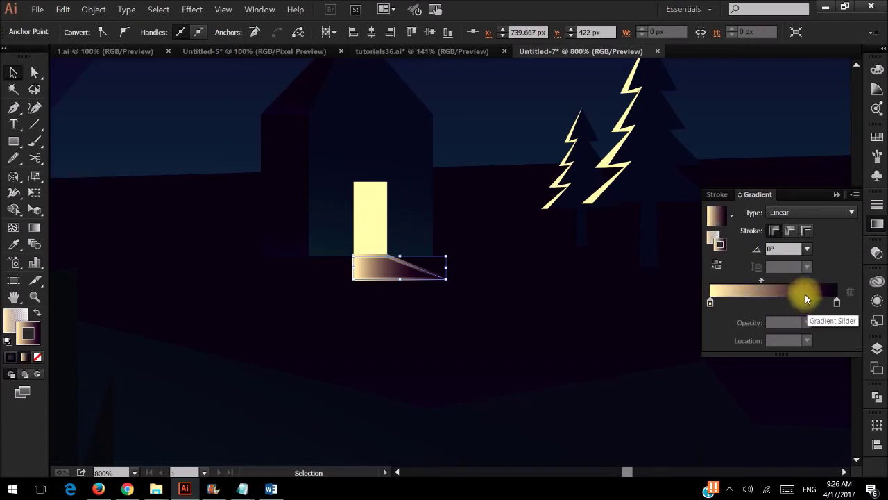
pyautogui.press('/')
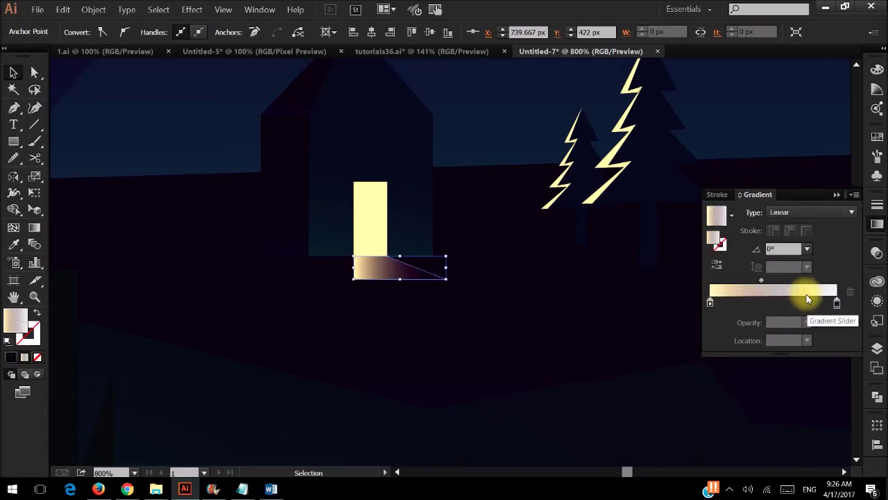
# Angle the gradient so it fades downward starting at the window's base.
pyautogui.press('g')
pyautogui.moveTo(376, 245); pyautogui.dragTo(422, 313)
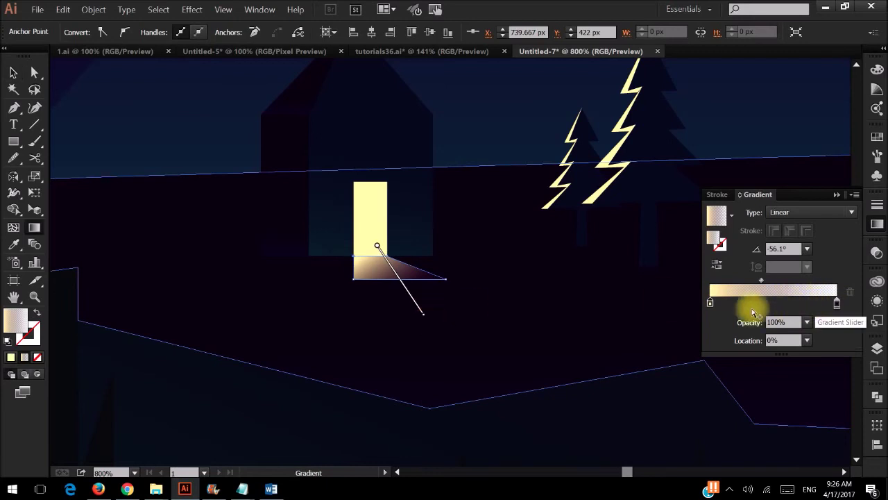
pyautogui.moveTo(375, 254); pyautogui.dragTo(386, 282)
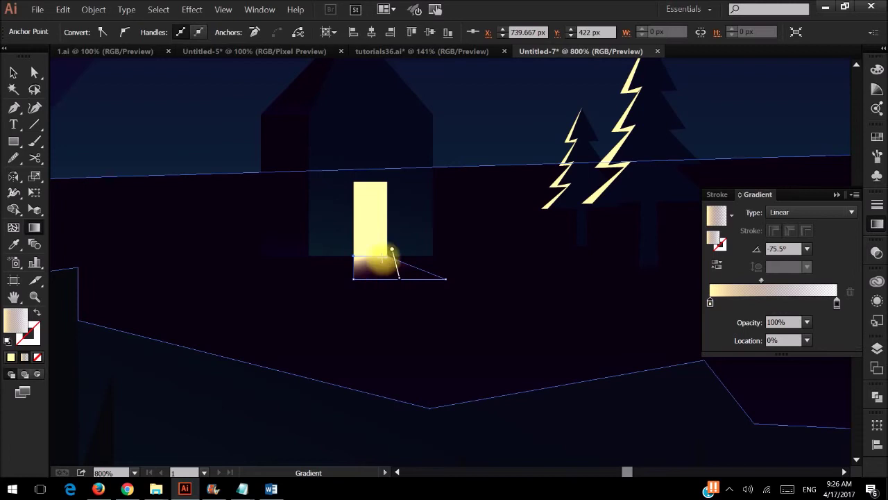
pyautogui.moveTo(393, 242); pyautogui.dragTo(402, 292)
# Add a right gradient stop at 93% location with 1% opacity to the glow.
pyautogui.click(24, 73)
pyautogui.click(153, 201)
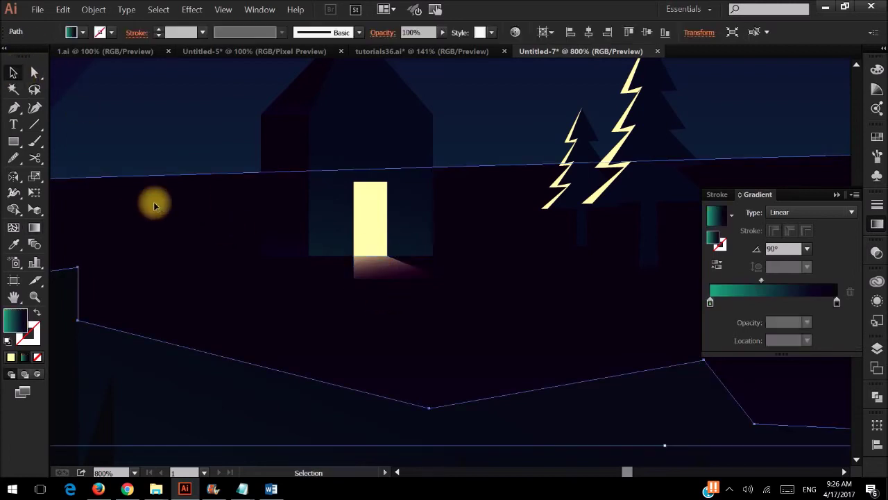
pyautogui.scroll(-1, 153, 202)
pyautogui.click(326, 250)
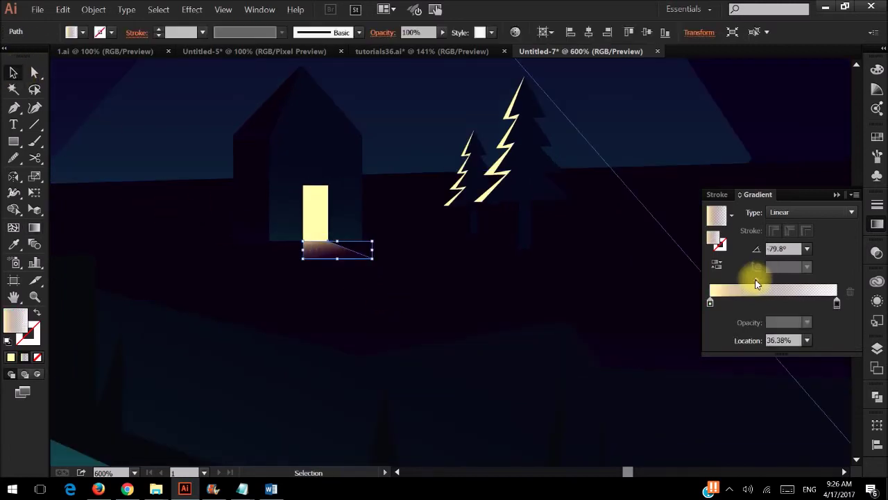
pyautogui.click(828, 303)
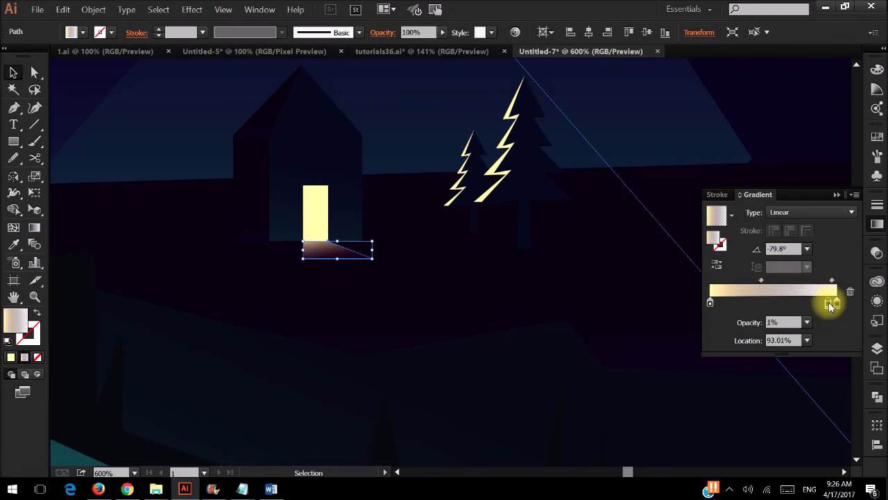
pyautogui.click(557, 292)
pyautogui.scroll(-1, 557, 292)
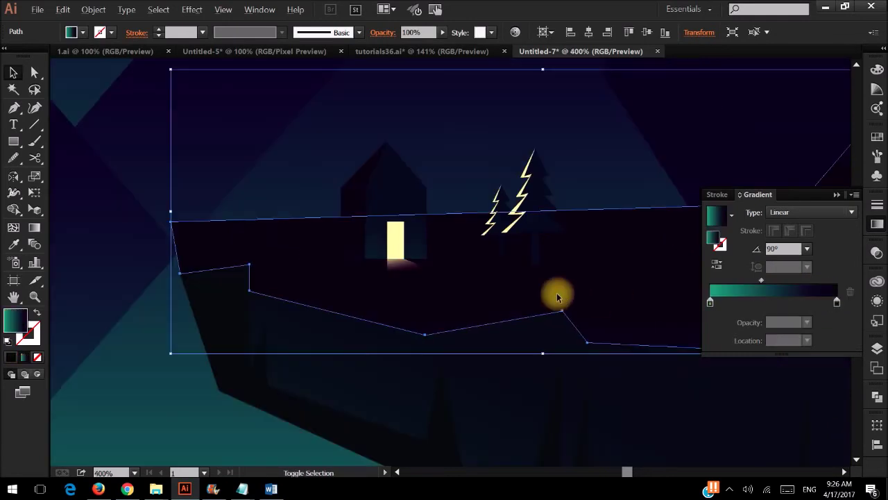
pyautogui.click(548, 272)
# Change the roof gradient's dark stop to deep purple 170025.
pyautogui.scroll(-1, 541, 268)
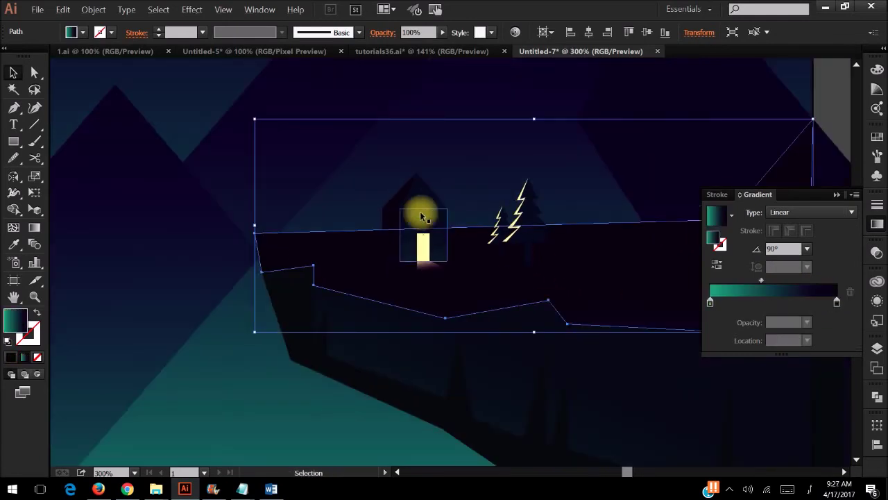
pyautogui.click(416, 196)
pyautogui.doubleClick(710, 301)
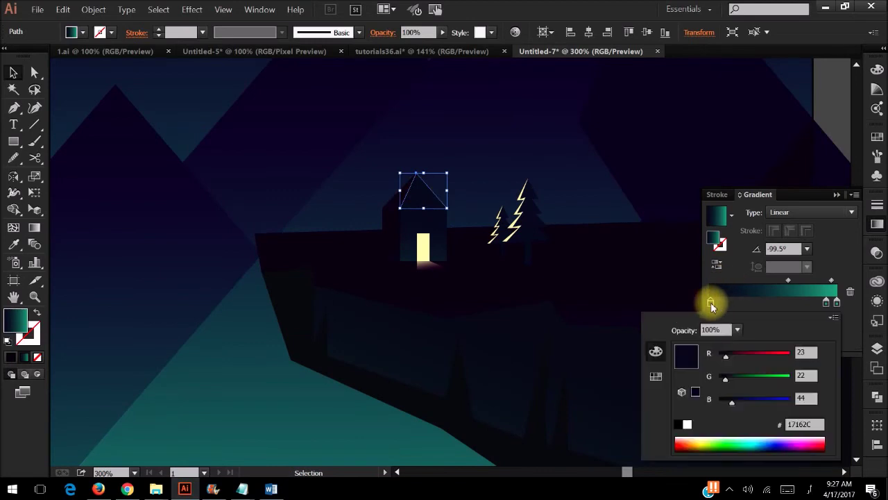
pyautogui.moveTo(732, 400); pyautogui.dragTo(734, 402)
pyautogui.press('Escape')
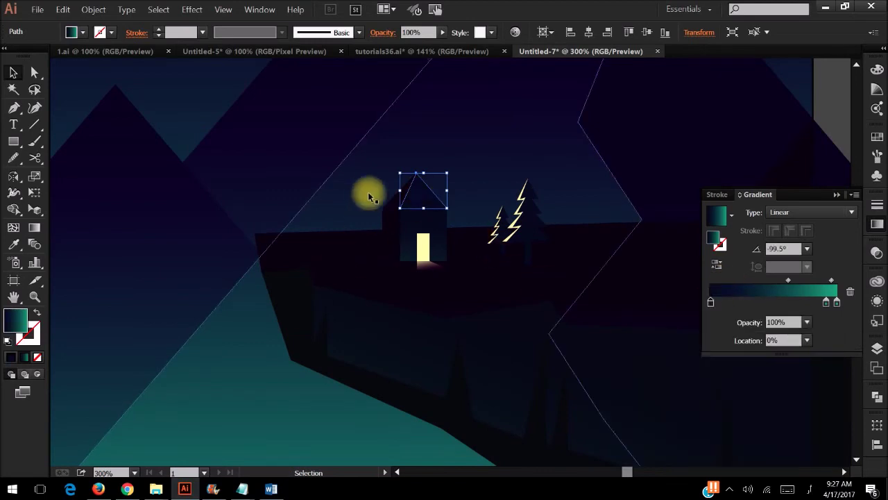
# Edit the dark end stop of the other roof triangle and house body gradient.
pyautogui.click(393, 197)
pyautogui.keyDown('shift'); pyautogui.click(410, 222); pyautogui.keyUp('shift')
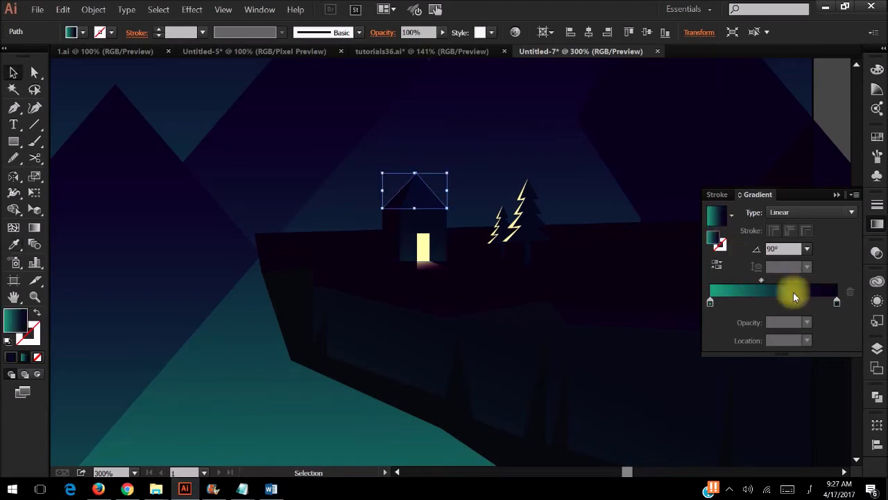
pyautogui.doubleClick(837, 306)
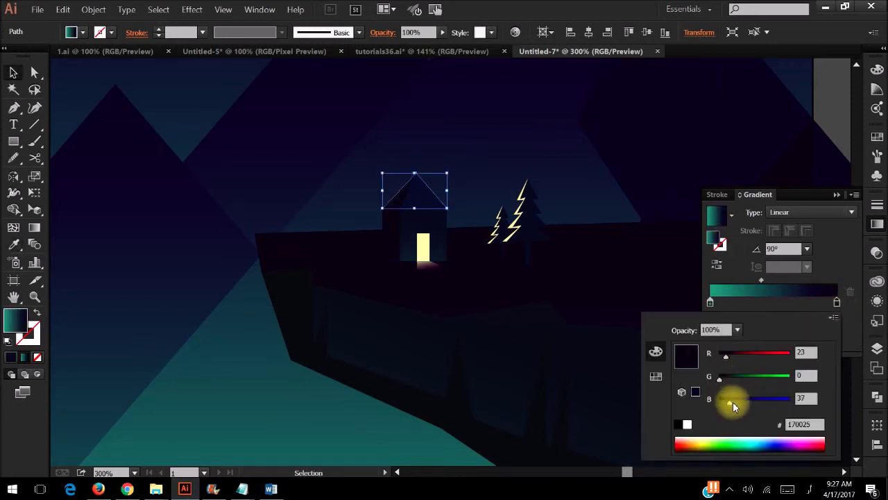
pyautogui.click(541, 143)
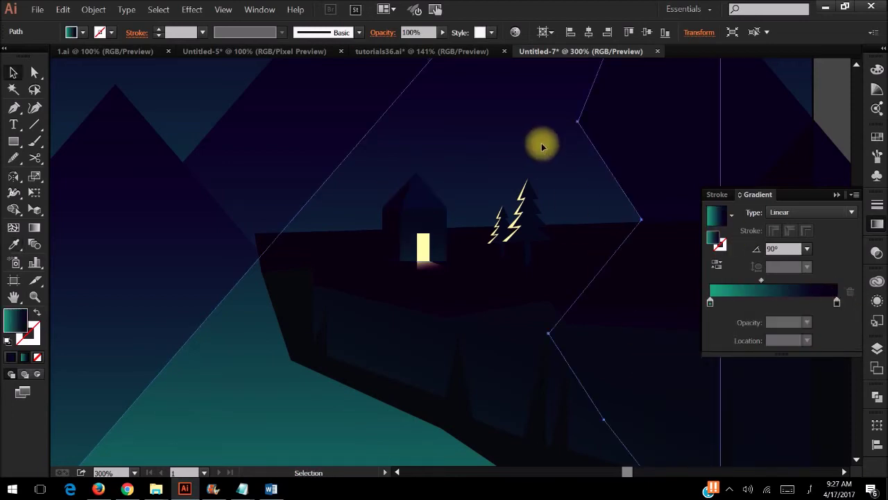
pyautogui.hotkey('ctrl', '-')
pyautogui.hotkey('ctrl', '-')
# Select the tall jagged mountain path behind the cliff.
pyautogui.click(753, 104)
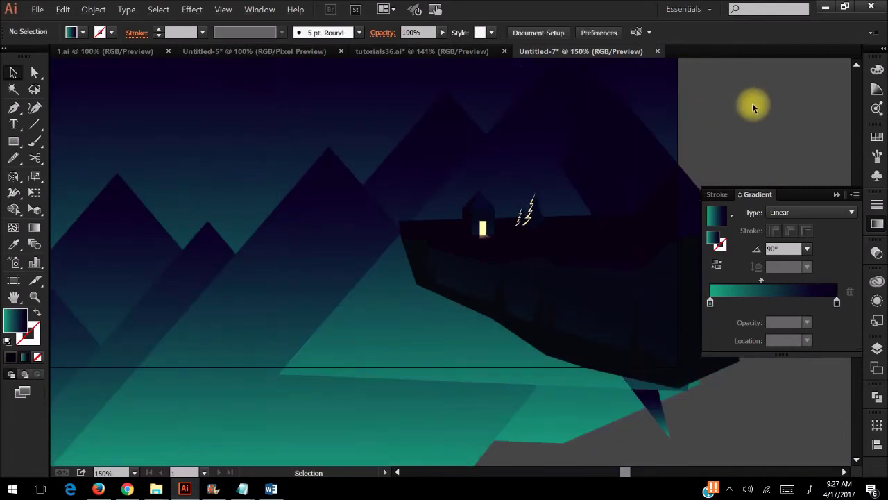
pyautogui.scroll(2, 753, 106)
pyautogui.hscroll(-2, 753, 106)
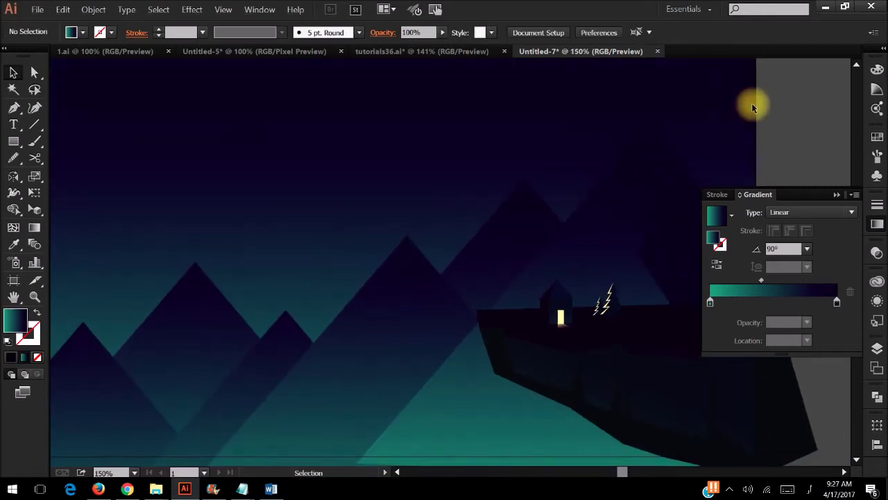
pyautogui.scroll(2, 743, 109)
pyautogui.hscroll(1, 743, 109)
pyautogui.hscroll(1, 743, 109)
pyautogui.click(577, 258)
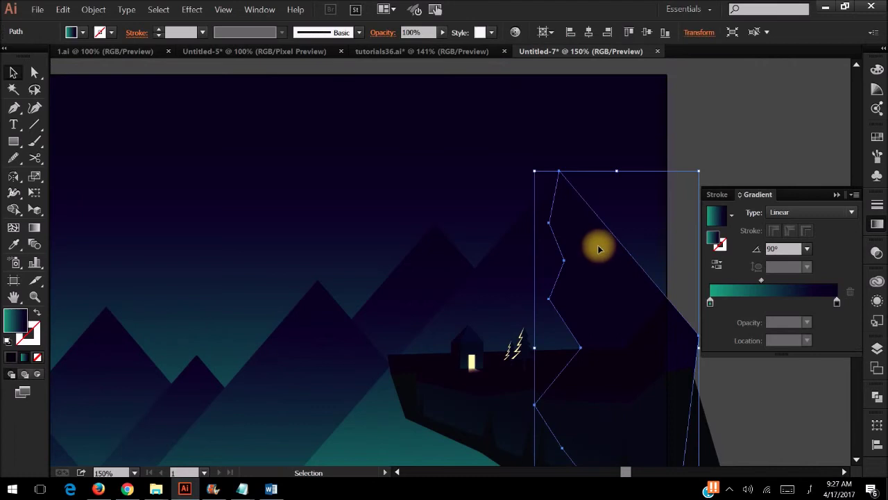
pyautogui.scroll(-1, 555, 326)
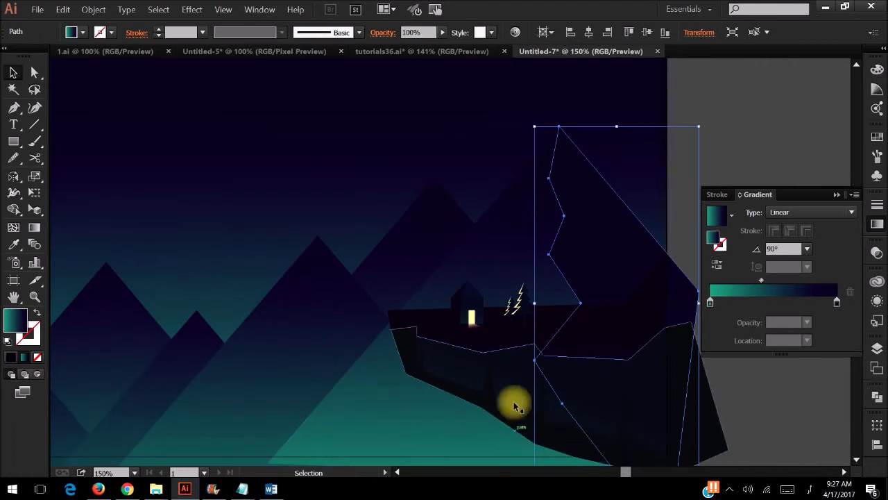
# Lower the mountain gradient's right stop B value from 46 to 33 (170021).
pyautogui.doubleClick(837, 303)
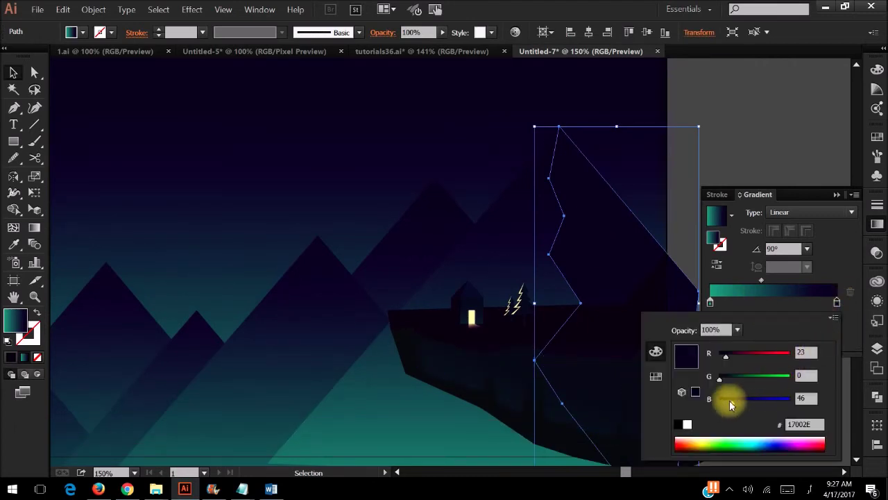
pyautogui.moveTo(729, 402); pyautogui.dragTo(727, 403)
pyautogui.click(759, 144)
pyautogui.click(760, 144)
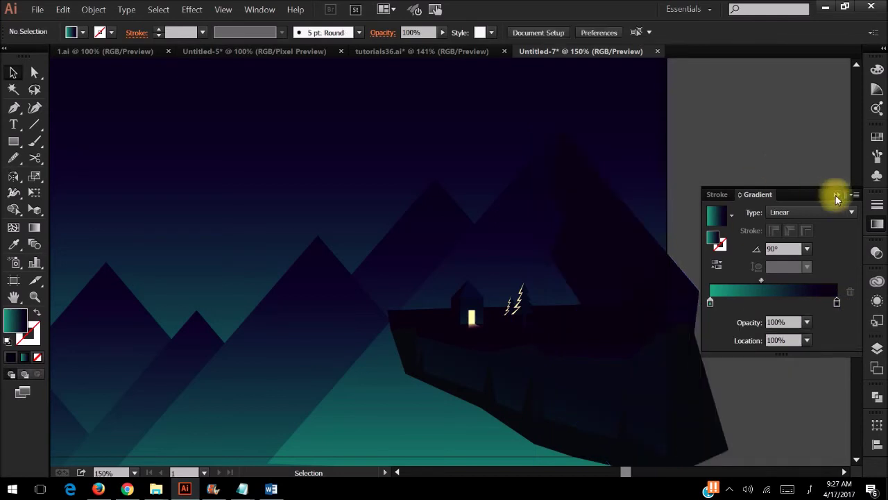
pyautogui.click(837, 194)
pyautogui.hotkey('ctrl', '-')
pyautogui.hotkey('ctrl', '-')
pyautogui.hotkey('ctrl', '-')
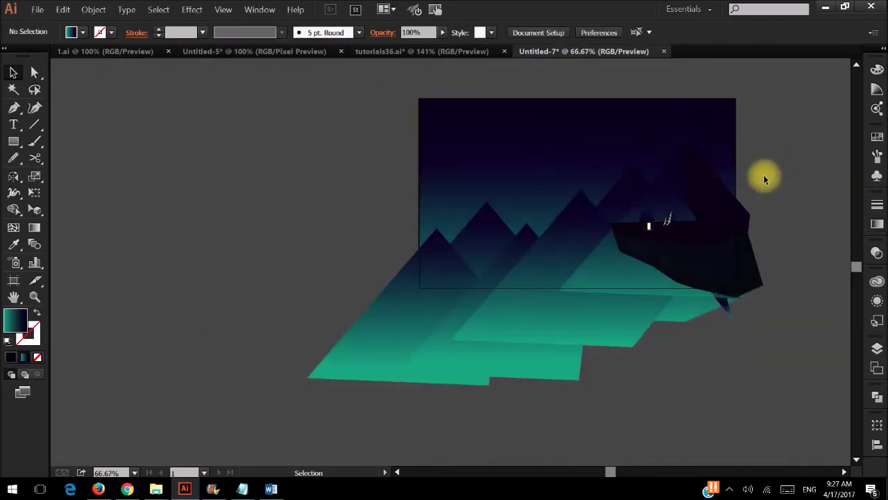
# Alt-drag a copy of the jagged mountain group left and down.
pyautogui.hotkey('ctrl', '1')
pyautogui.click(693, 201)
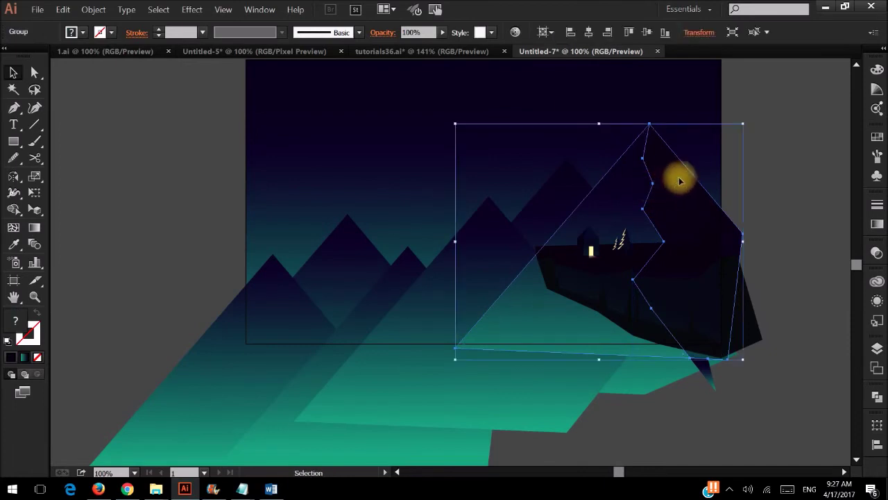
pyautogui.press('v')
pyautogui.keyDown('shift'); pyautogui.click(546, 202); pyautogui.keyUp('shift')
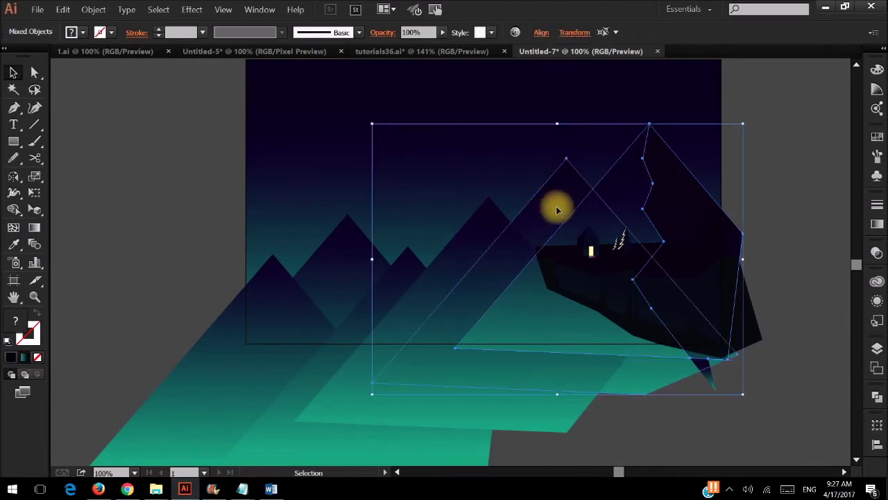
pyautogui.hotkey('ctrl', 'shift', 'a')
pyautogui.moveTo(659, 213); pyautogui.dragTo(577, 246)
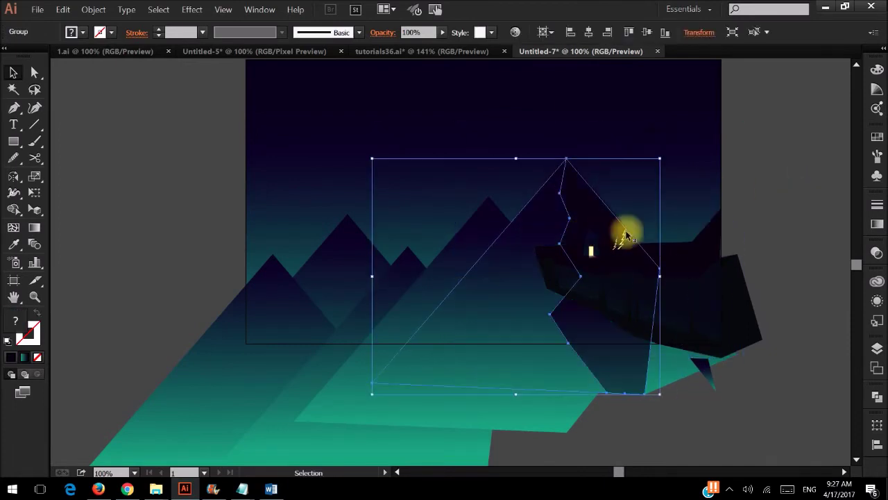
pyautogui.moveTo(659, 227)
pyautogui.mouseDown()
pyautogui.moveTo(587, 229)
pyautogui.moveTo(595, 225)
pyautogui.mouseUp()
# Make a second mountain copy and move it further to the lower left.
pyautogui.press('a')
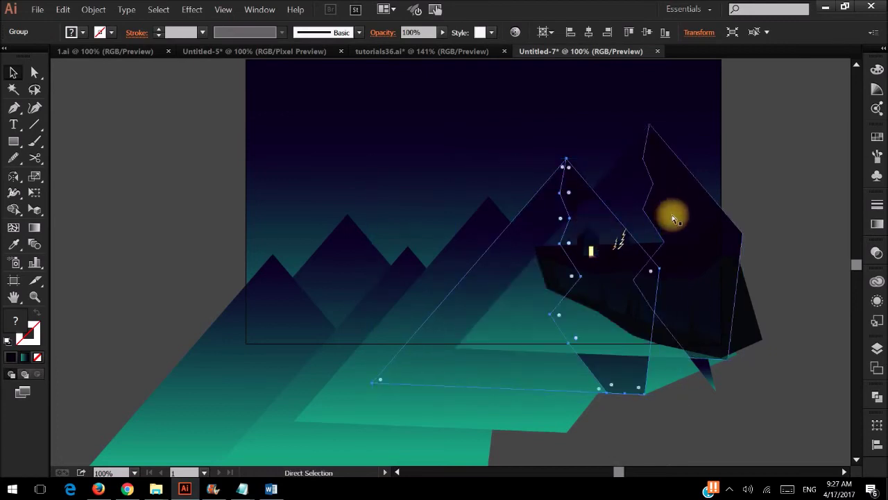
pyautogui.press('v')
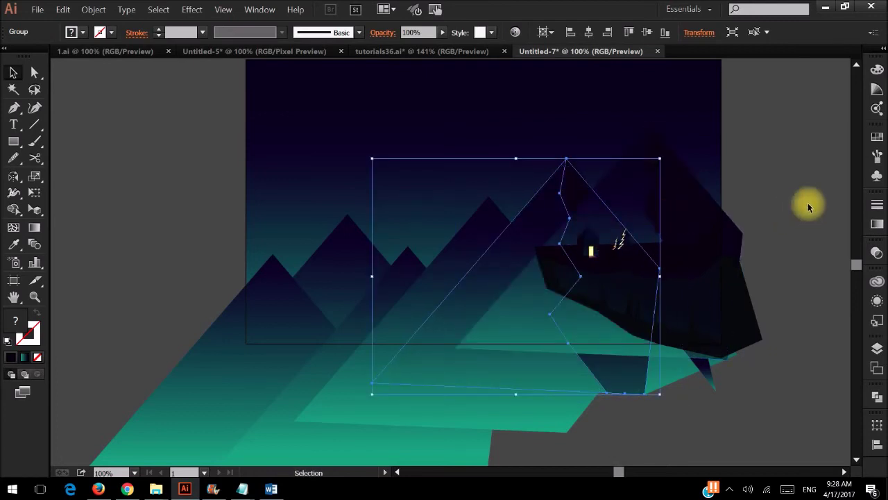
pyautogui.press('a')
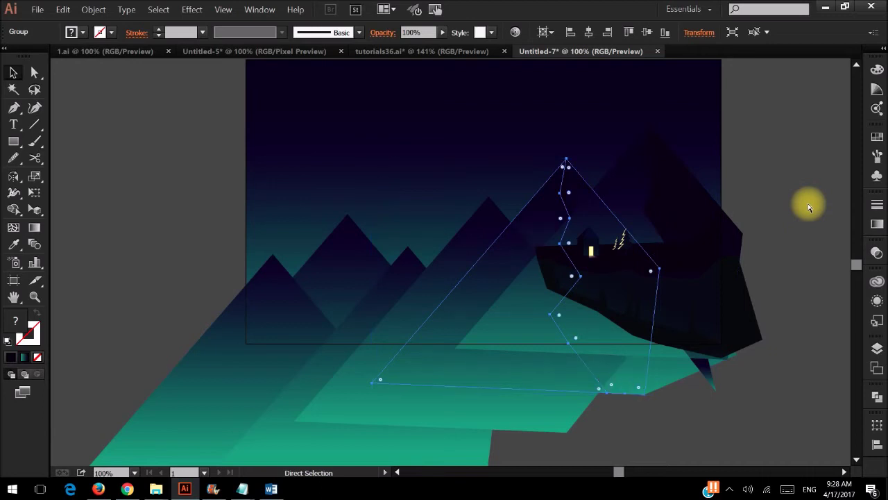
pyautogui.click(763, 193)
pyautogui.press('a')
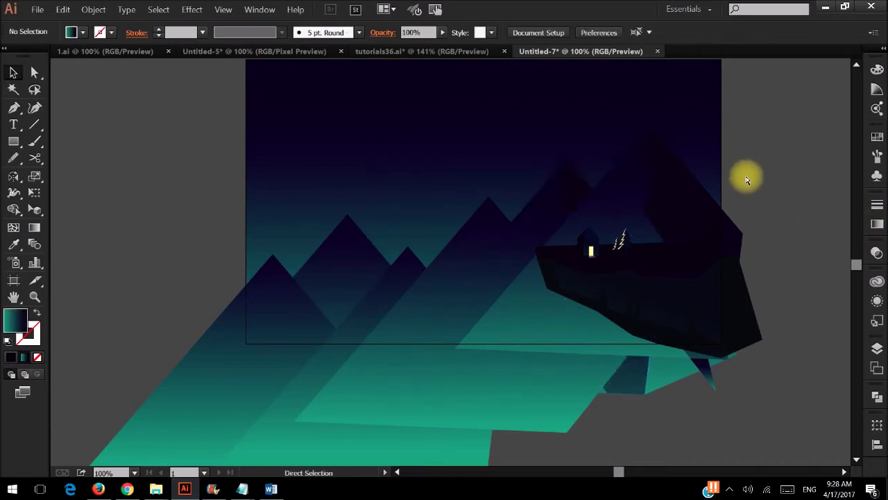
pyautogui.hscroll(-3, 743, 179)
pyautogui.moveTo(648, 178); pyautogui.dragTo(574, 221)
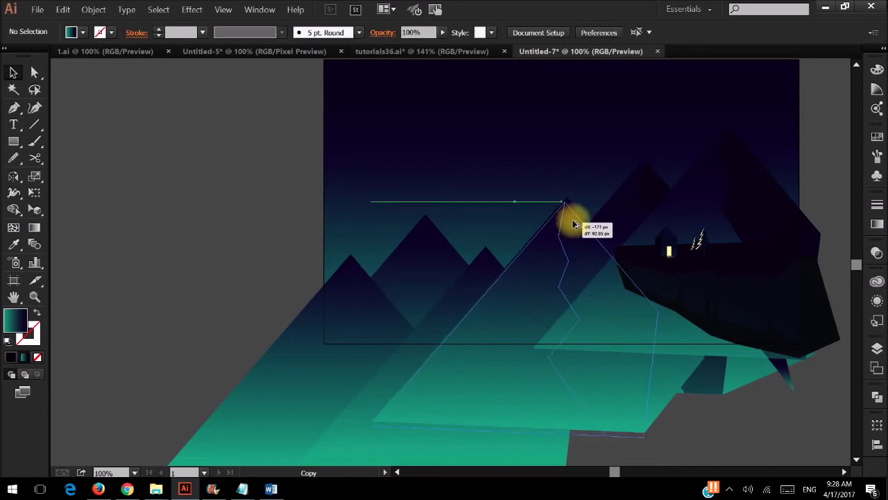
pyautogui.press('a')
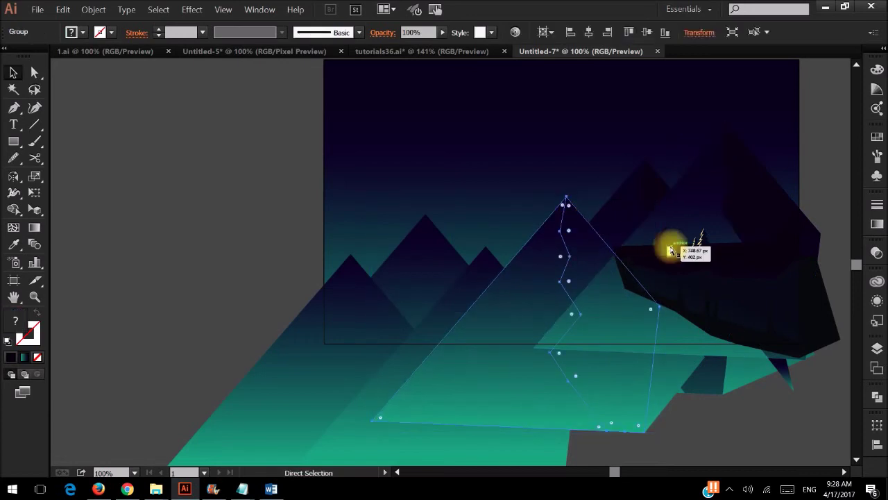
pyautogui.press('v')
pyautogui.moveTo(578, 232)
pyautogui.mouseDown()
pyautogui.moveTo(498, 270)
pyautogui.moveTo(496, 283)
pyautogui.mouseUp()
pyautogui.press('a')
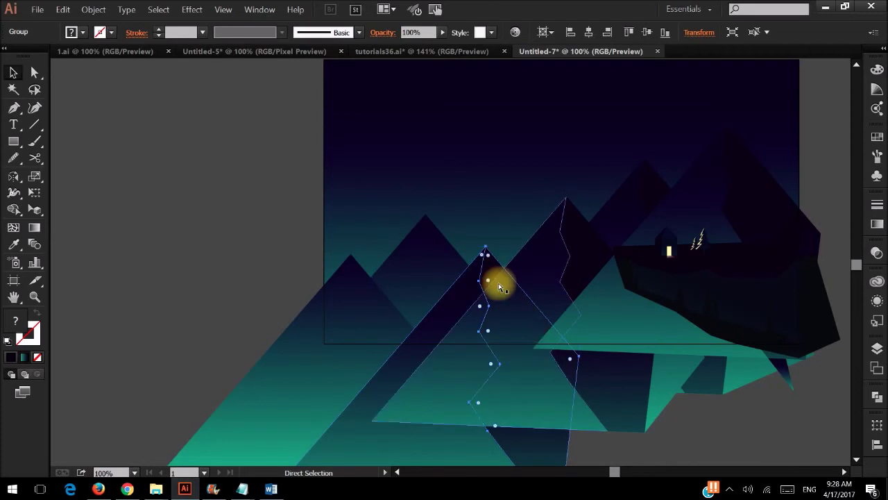
pyautogui.press('v')
pyautogui.click(270, 246)
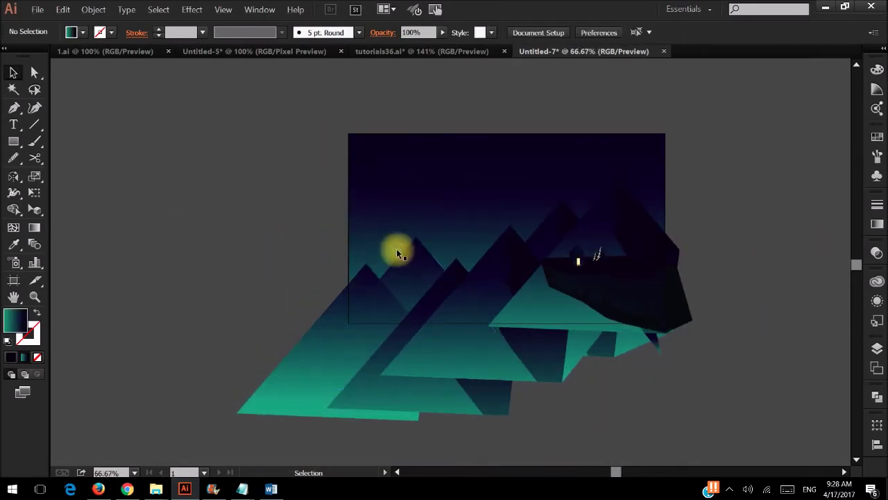
# Duplicate one mountain shadow shape up and to the left.
pyautogui.click(462, 264)
pyautogui.keyDown('shift'); pyautogui.click(512, 261); pyautogui.keyUp('shift')
pyautogui.keyDown('shift'); pyautogui.click(548, 232); pyautogui.keyUp('shift')
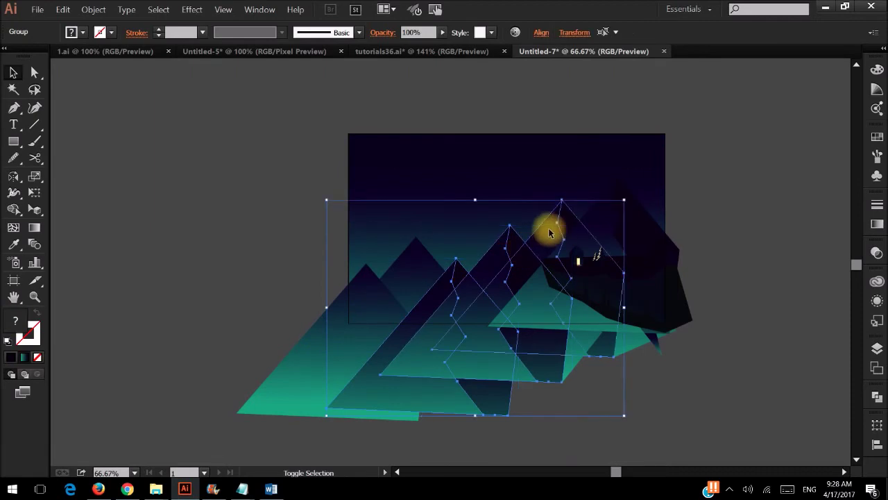
pyautogui.click(559, 403)
pyautogui.moveTo(469, 290)
pyautogui.mouseDown()
pyautogui.moveTo(407, 260)
pyautogui.moveTo(416, 261)
pyautogui.moveTo(372, 303)
pyautogui.moveTo(344, 307)
pyautogui.mouseUp()
pyautogui.keyDown('alt'); pyautogui.scroll(1, 419, 266); pyautogui.keyUp('alt')
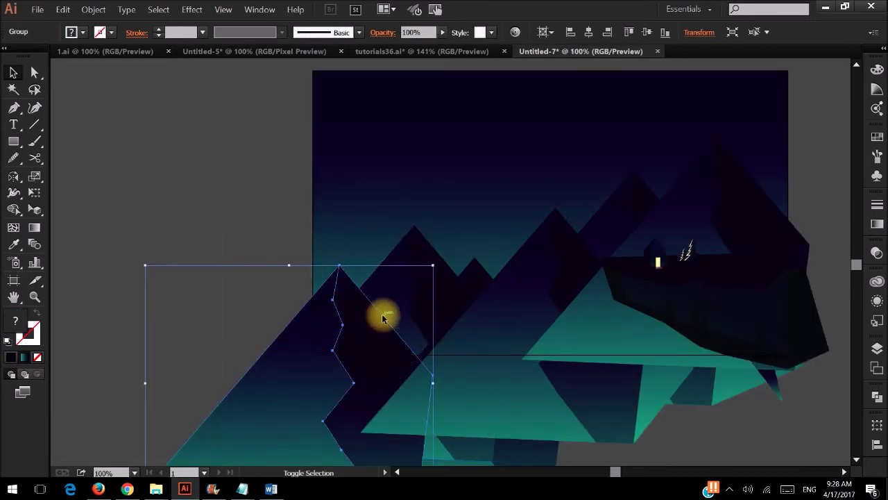
# Make the selected zigzag shadow shapes black at 10% opacity.
pyautogui.keyDown('shift'); pyautogui.click(471, 278); pyautogui.keyUp('shift')
pyautogui.keyDown('shift'); pyautogui.click(541, 263); pyautogui.keyUp('shift')
pyautogui.keyDown('shift'); pyautogui.click(617, 222); pyautogui.keyUp('shift')
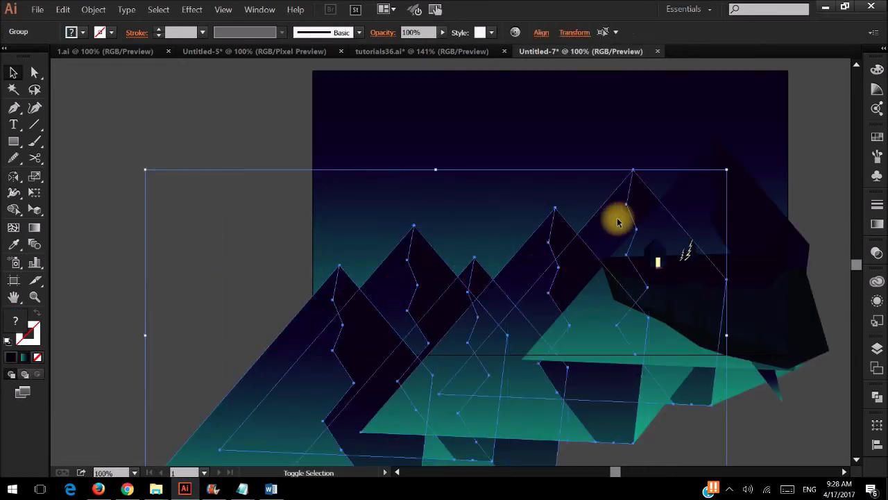
pyautogui.click(81, 32)
pyautogui.click(37, 56)
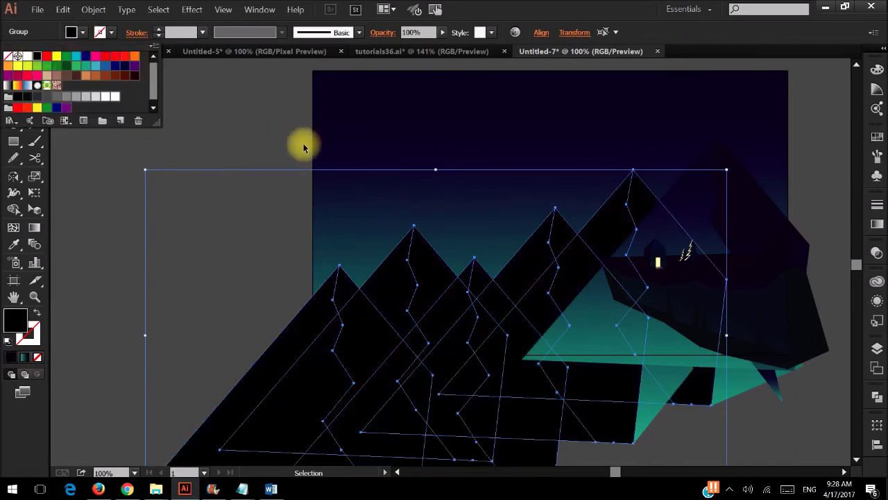
pyautogui.click(874, 252)
pyautogui.moveTo(846, 267); pyautogui.dragTo(792, 275)
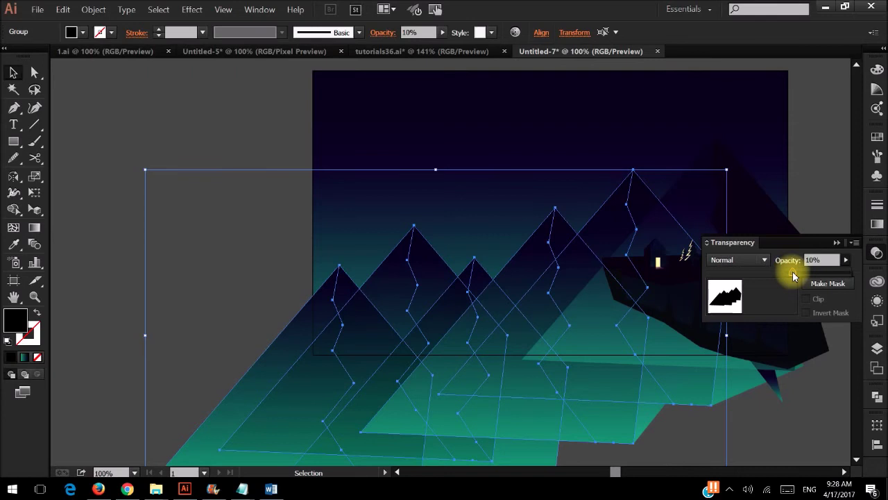
# Step in and out of the mountain groups to check the shadow shapes.
pyautogui.click(799, 174)
pyautogui.click(615, 225)
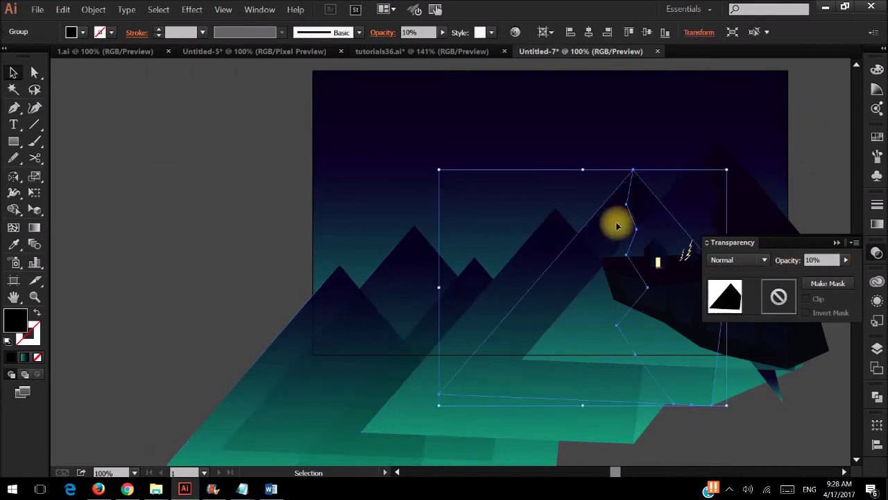
pyautogui.doubleClick(616, 225)
pyautogui.doubleClick(759, 134)
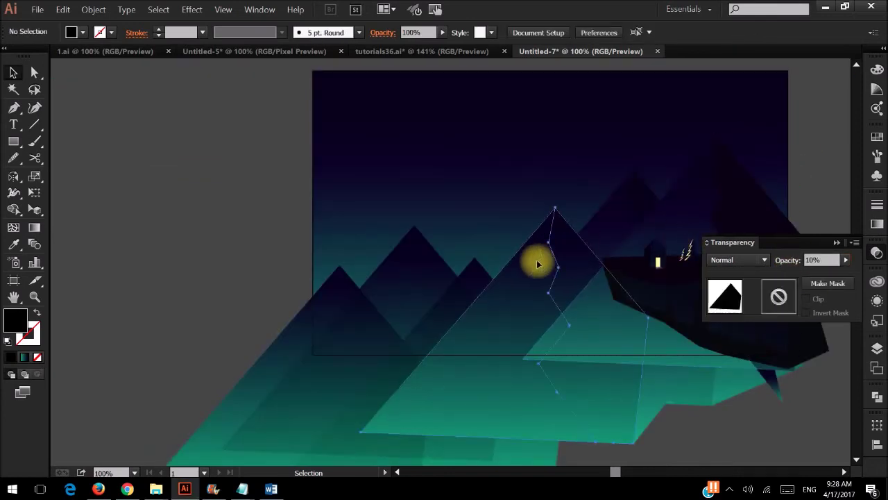
pyautogui.doubleClick(538, 264)
pyautogui.click(520, 281)
pyautogui.doubleClick(456, 282)
# Isolate the wider mountain group to edit its zigzag shadow path.
pyautogui.click(451, 305)
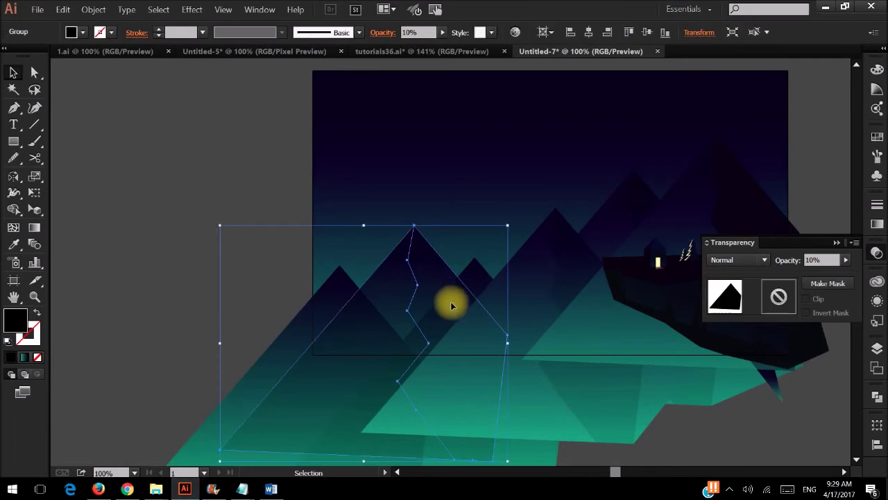
pyautogui.doubleClick(402, 281)
pyautogui.doubleClick(404, 194)
pyautogui.click(452, 314)
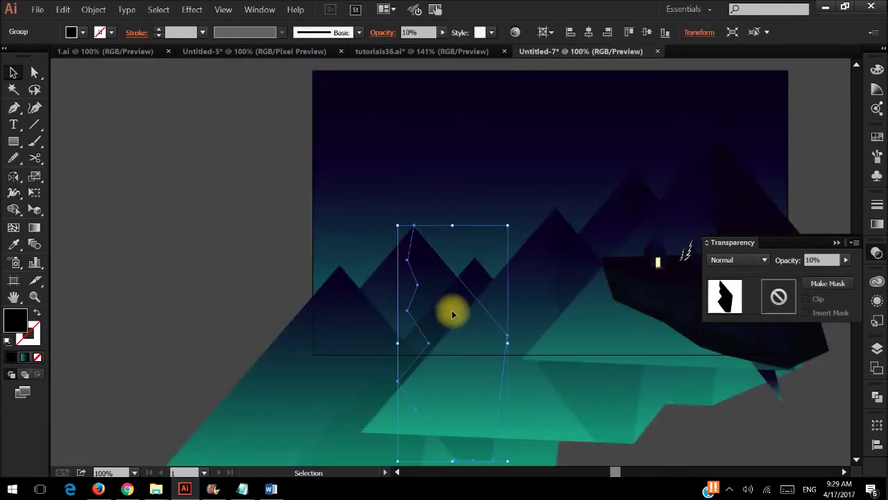
pyautogui.click(472, 278)
pyautogui.doubleClick(456, 308)
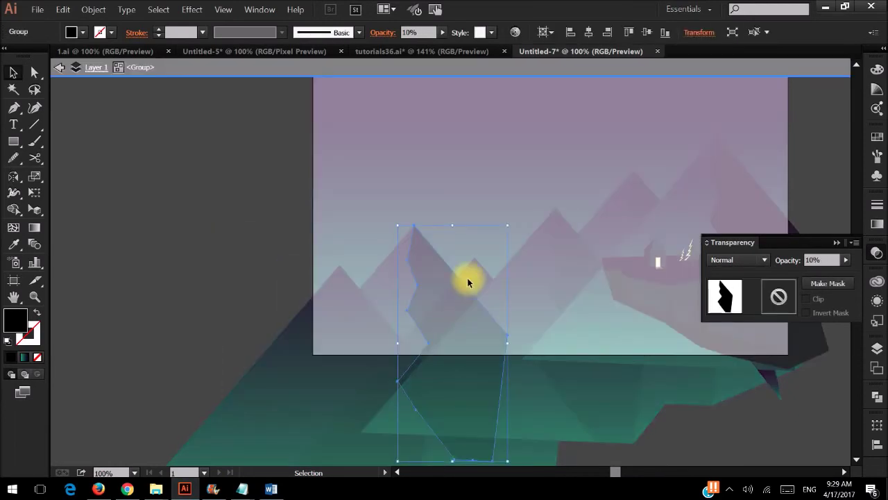
# Move in and out of the mountain groups to find the translucent shadow group.
pyautogui.press('Escape')
pyautogui.click(470, 277)
pyautogui.doubleClick(466, 278)
pyautogui.click(348, 234)
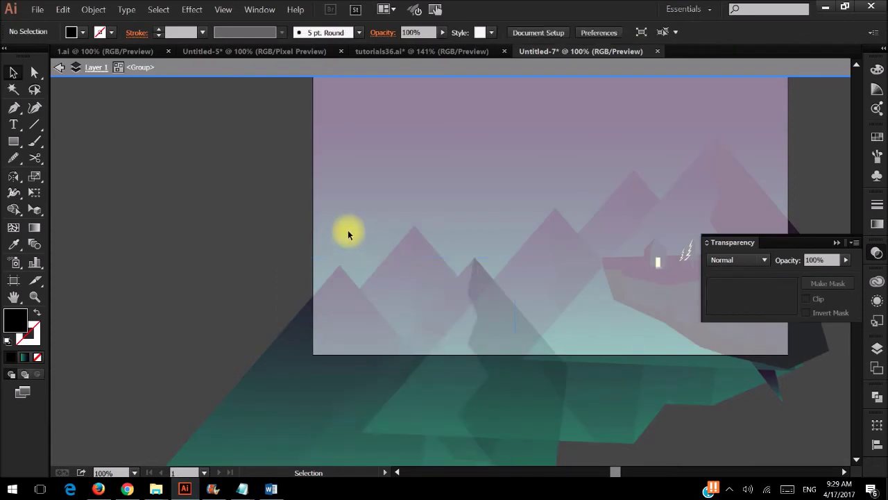
pyautogui.press('Escape')
pyautogui.doubleClick(317, 311)
pyautogui.doubleClick(309, 228)
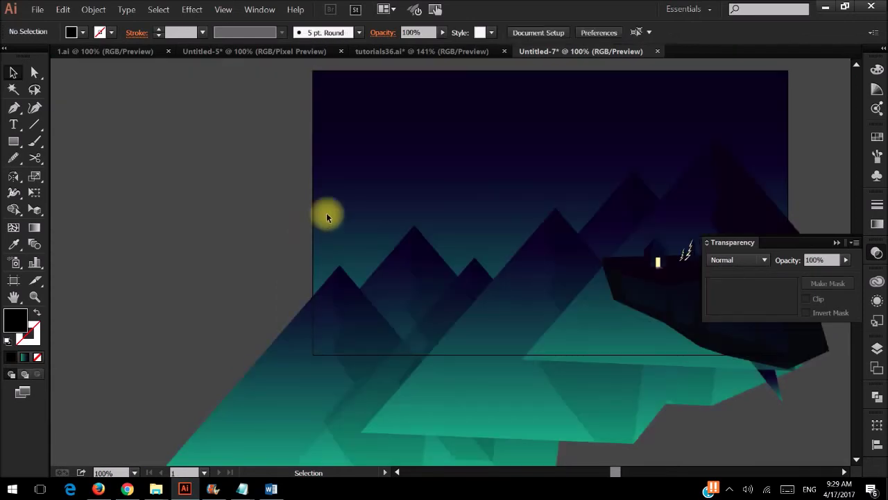
pyautogui.click(470, 291)
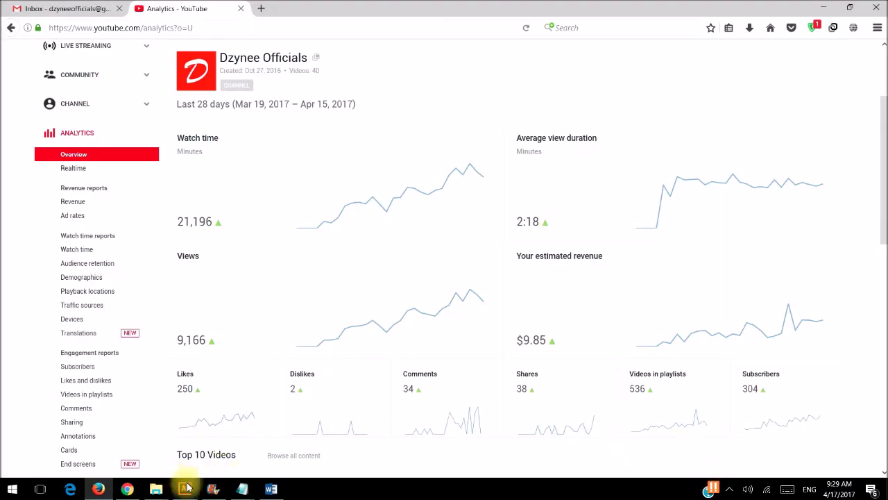
pyautogui.click(186, 488)
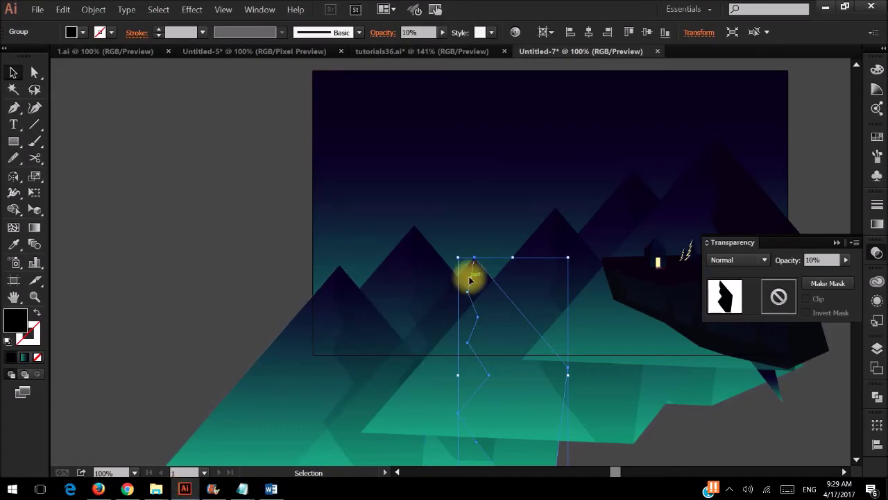
pyautogui.keyDown('alt'); pyautogui.scroll(1, 458, 276); pyautogui.keyUp('alt')
# Clip the zigzag shadow inside its mountain triangle with a clipping mask.
pyautogui.press('a')
pyautogui.click(377, 268)
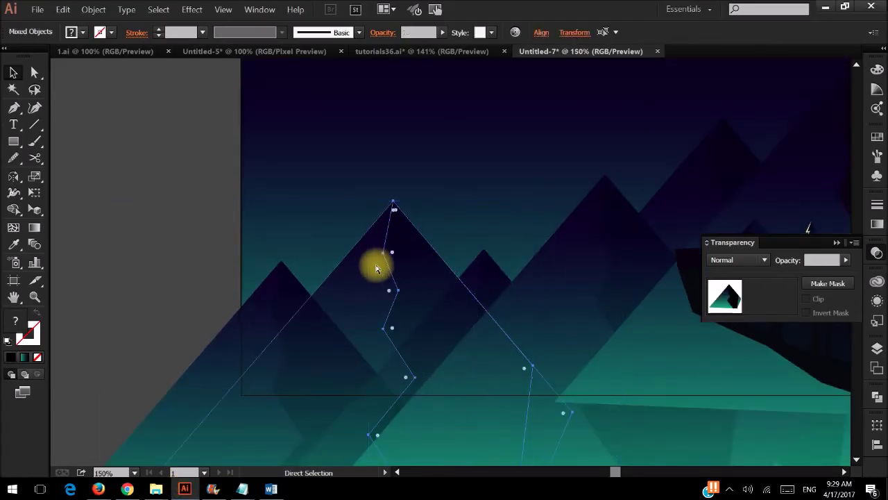
pyautogui.press('v')
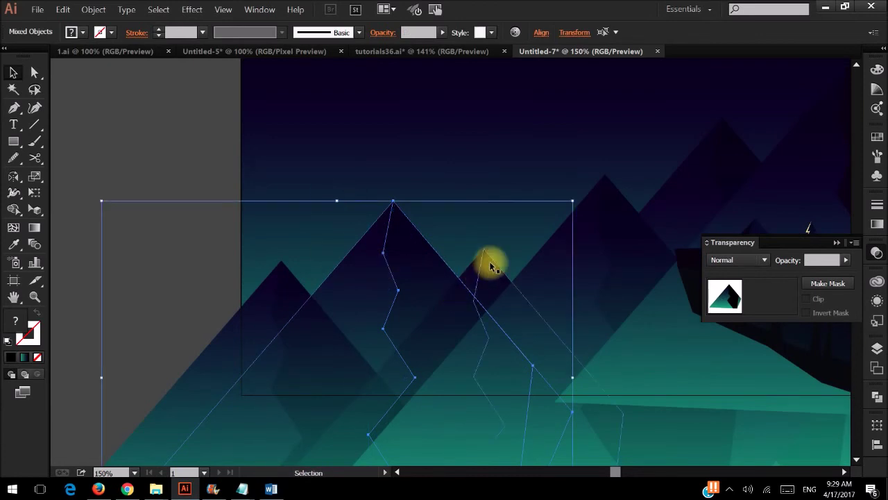
pyautogui.click(479, 236)
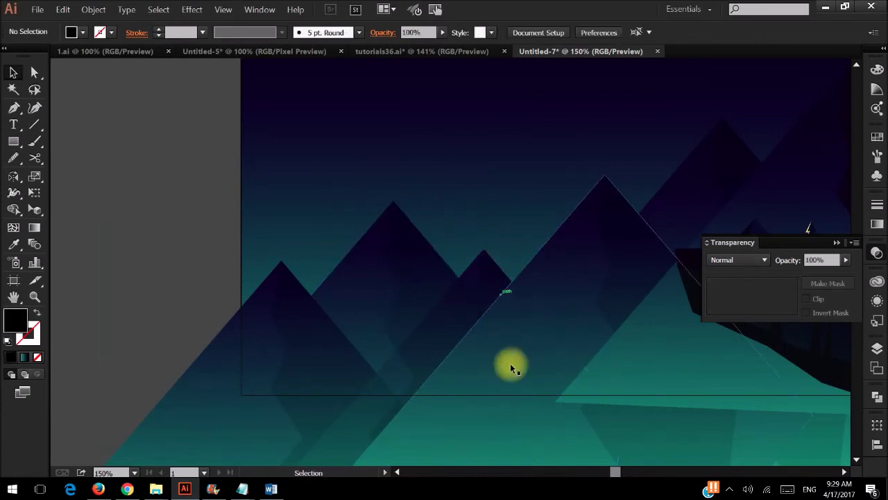
pyautogui.click(490, 279)
pyautogui.press('a')
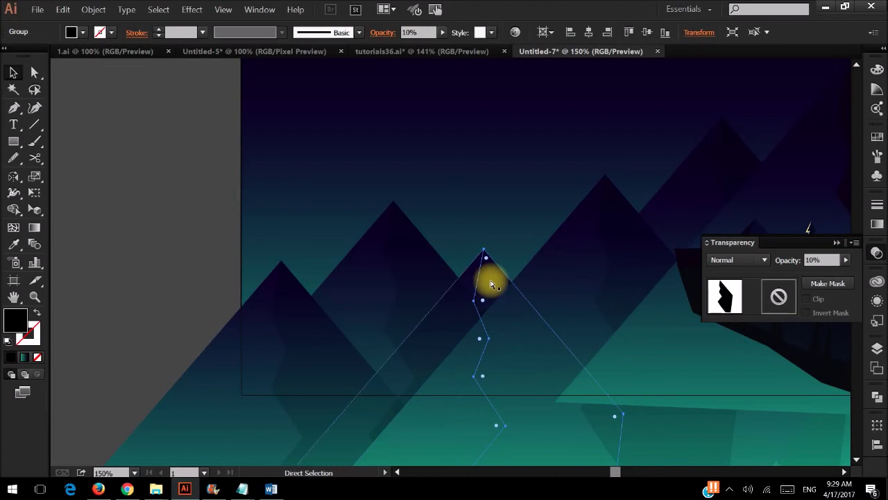
pyautogui.click(488, 186)
pyautogui.press('a')
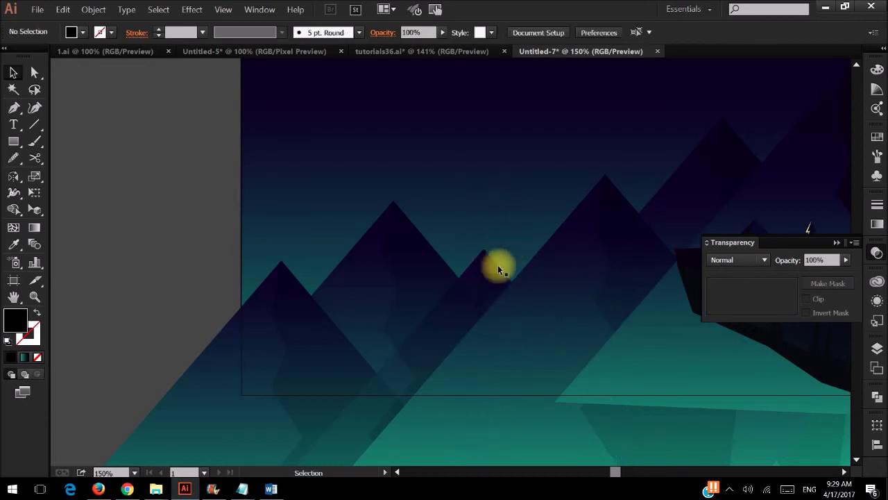
pyautogui.click(471, 264)
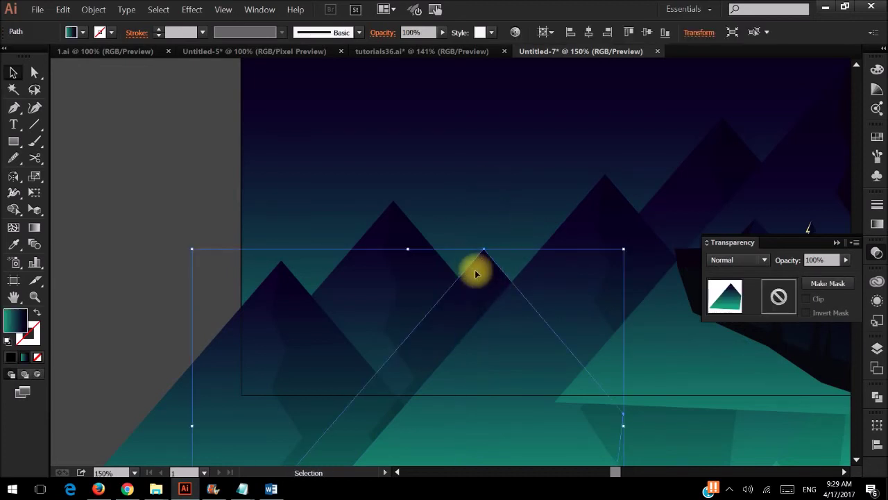
pyautogui.keyDown('ctrl'); pyautogui.keyDown('shift'); pyautogui.click(498, 280); pyautogui.keyUp('shift'); pyautogui.keyUp('ctrl')
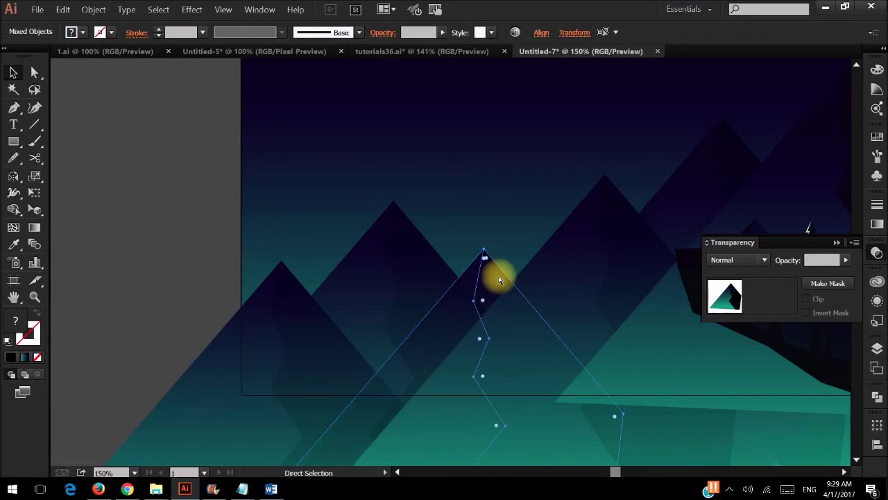
pyautogui.hotkey('ctrl', '7')
# Check that the clipped group holds the zigzag and triangle paths.
pyautogui.click(232, 186)
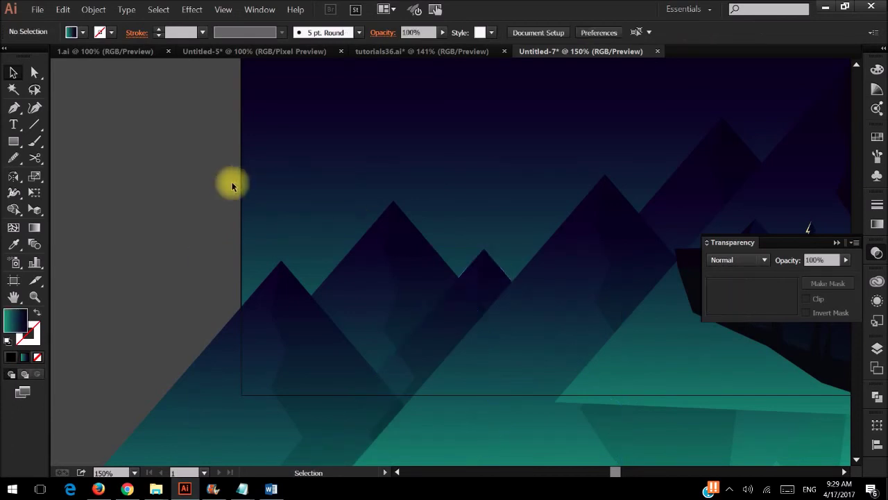
pyautogui.click(492, 299)
pyautogui.click(482, 216)
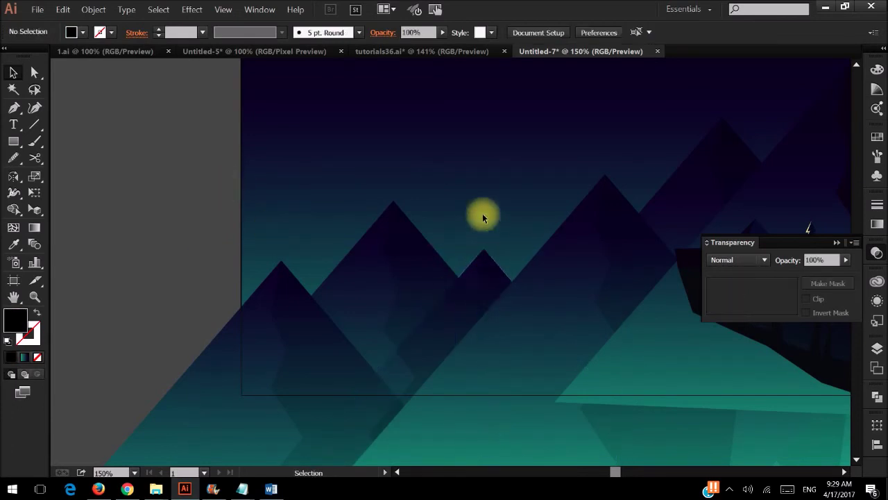
pyautogui.click(476, 267)
pyautogui.keyDown('ctrl'); pyautogui.keyDown('shift'); pyautogui.click(491, 276); pyautogui.keyUp('shift'); pyautogui.keyUp('ctrl')
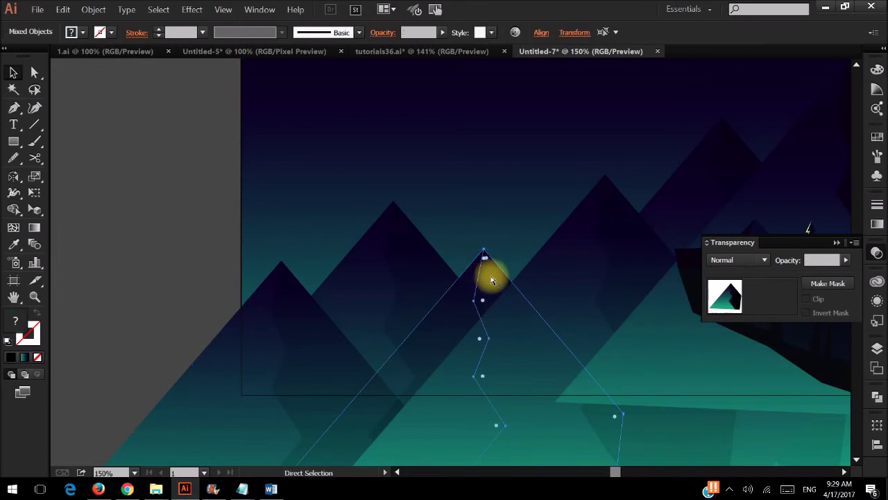
pyautogui.click(491, 279)
pyautogui.press('ctrl')
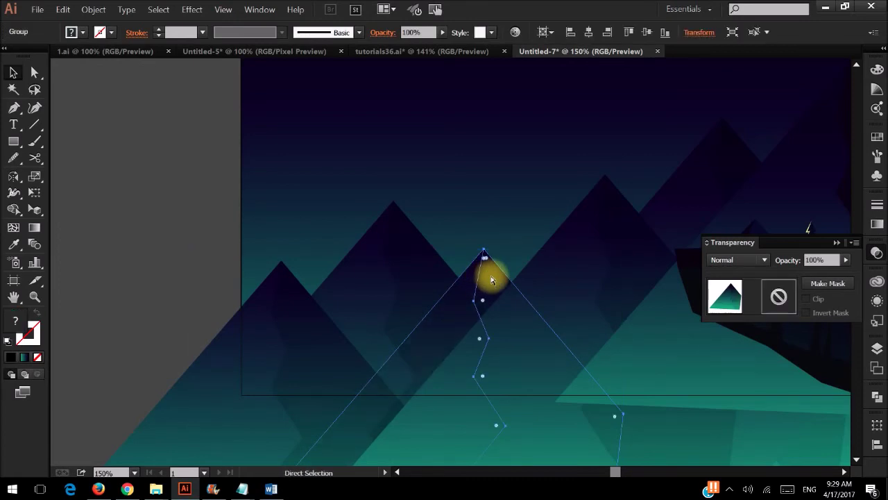
pyautogui.hotkey('ctrl', 'shift', 'a')
# Isolate the mountain group and inspect its triangle and shadow pieces.
pyautogui.doubleClick(452, 290)
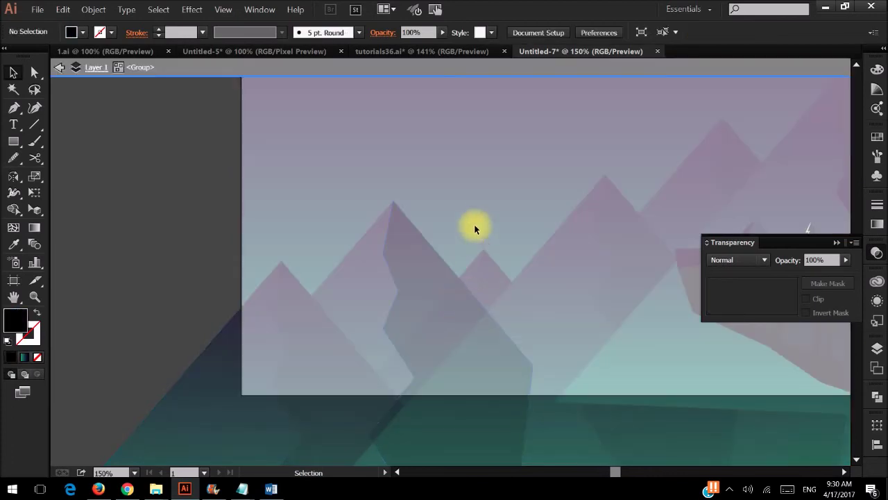
pyautogui.doubleClick(476, 224)
pyautogui.doubleClick(472, 278)
pyautogui.click(464, 309)
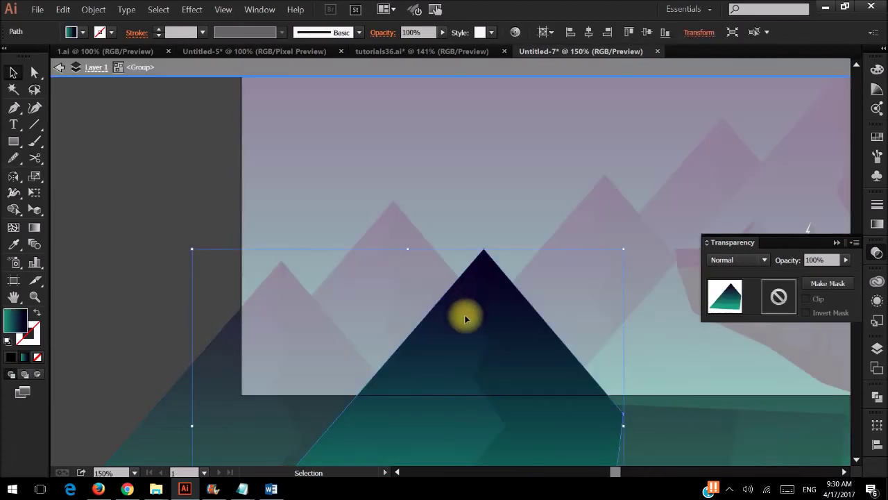
pyautogui.press('ctrl')
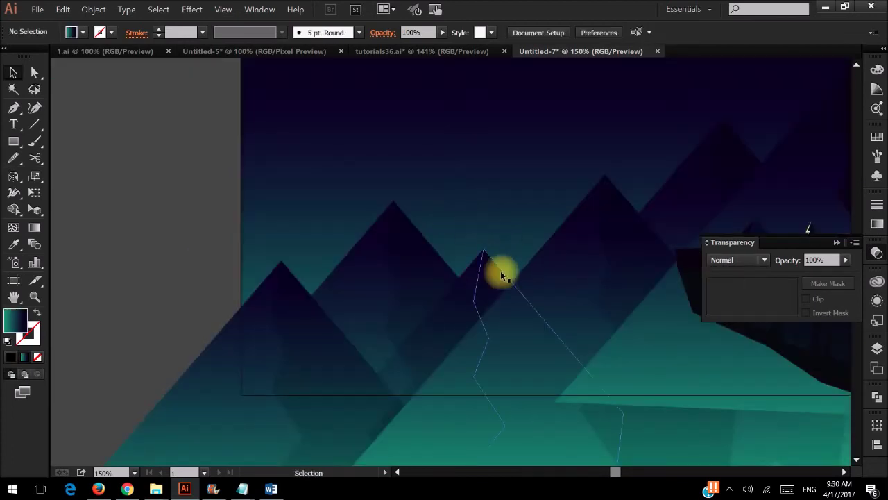
pyautogui.click(411, 325)
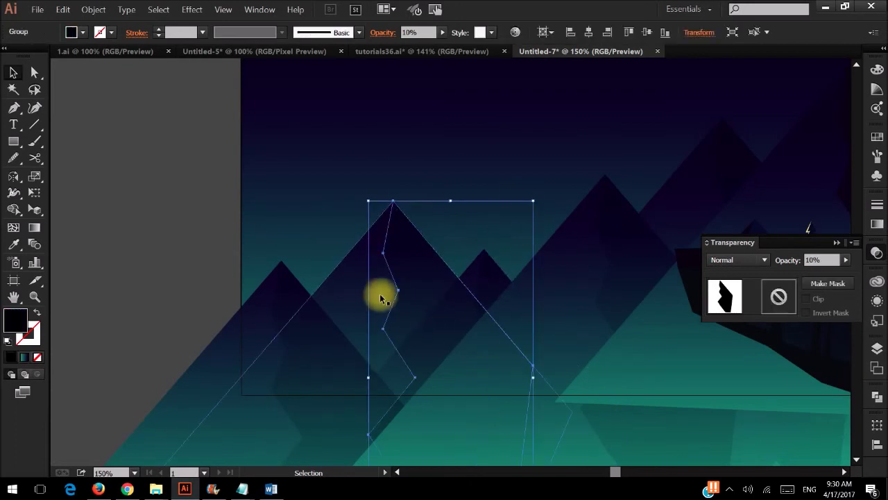
pyautogui.click(421, 252)
pyautogui.hotkey('ctrl', 'shift', 'a')
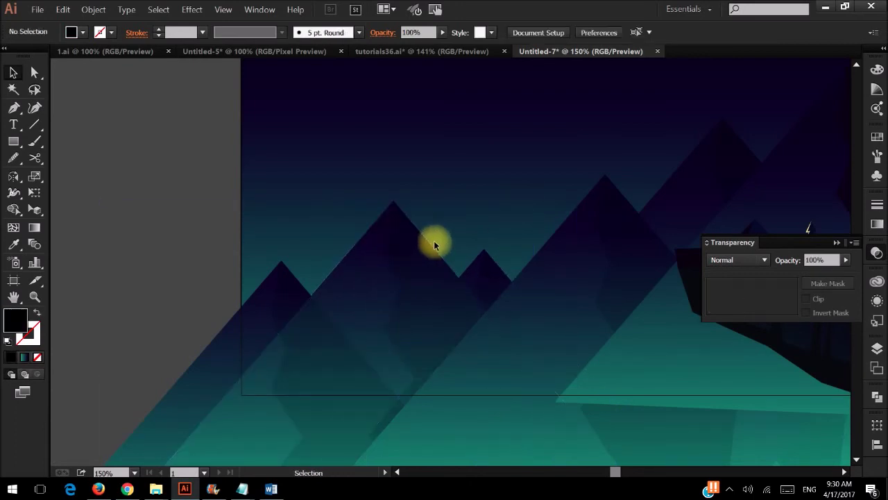
# Group the two shadow pieces together, then zoom out to the whole artboard.
pyautogui.click(313, 365)
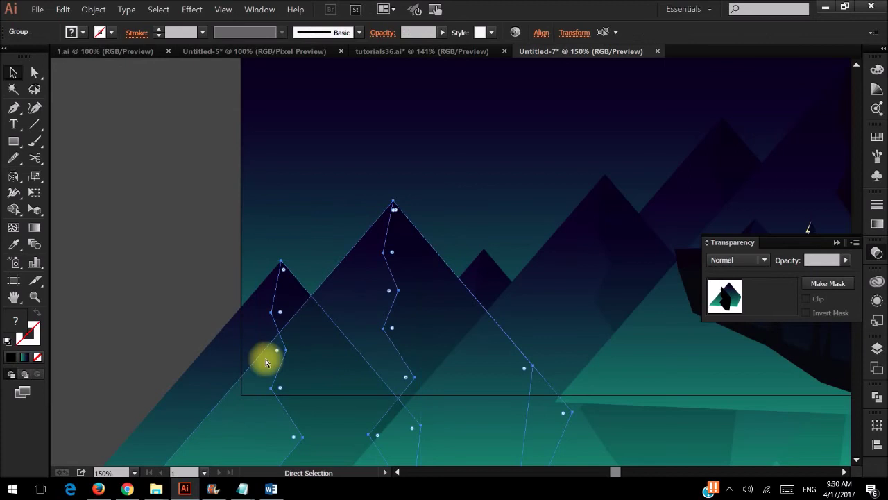
pyautogui.press('v')
pyautogui.click(254, 312)
pyautogui.keyDown('shift'); pyautogui.click(251, 317); pyautogui.keyUp('shift')
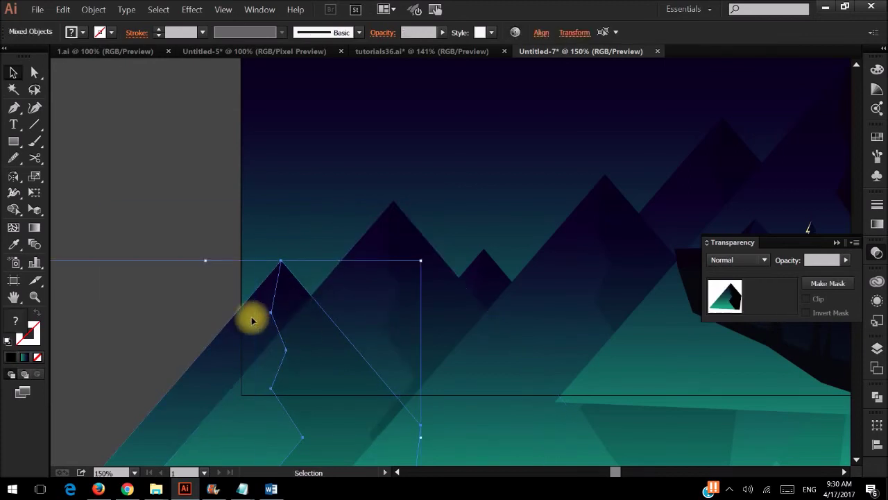
pyautogui.hotkey('ctrl', 'g')
pyautogui.hotkey('ctrl', 'shift', 'a')
pyautogui.hotkey('ctrl', '1')
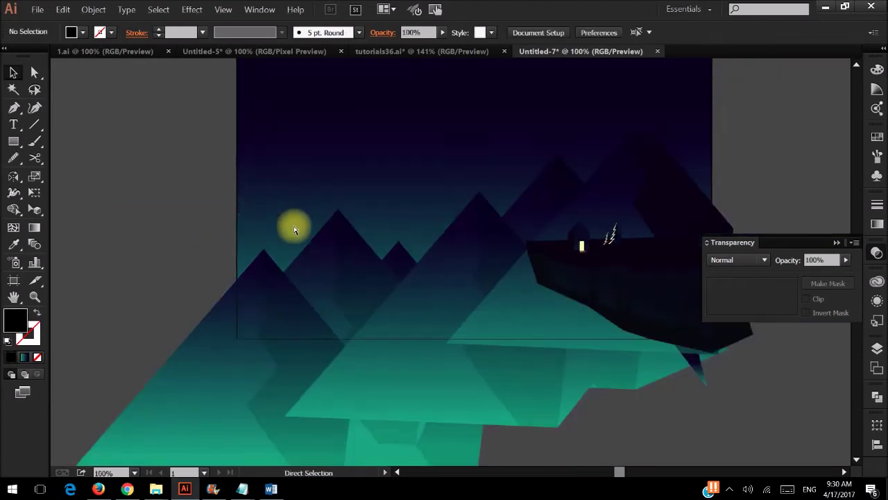
# Start a Pen outline for the hill, running from near the cliff leftward along the ridge.
pyautogui.hscroll(1, 307, 234)
pyautogui.scroll(2, 326, 238)
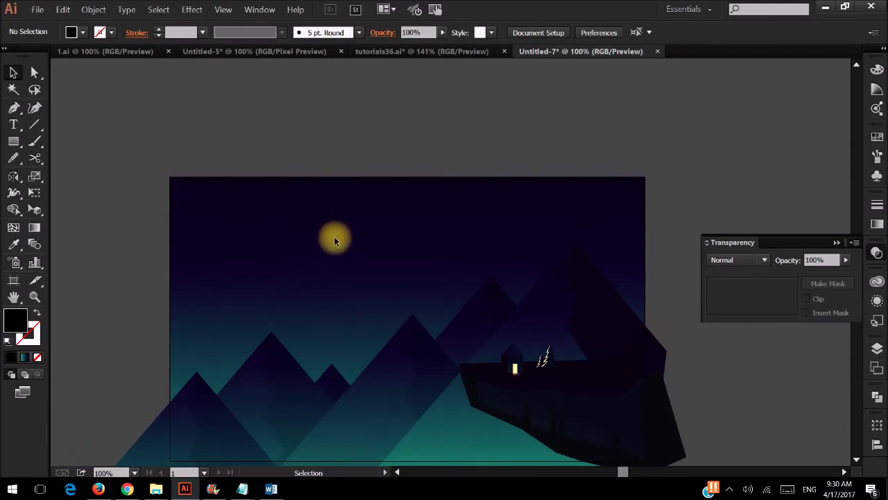
pyautogui.scroll(-1, 374, 239)
pyautogui.scroll(-1, 375, 240)
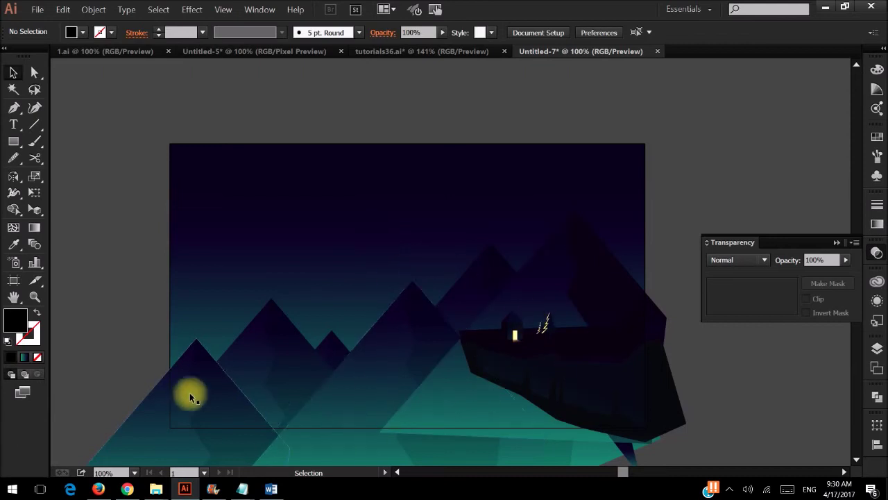
pyautogui.press('p')
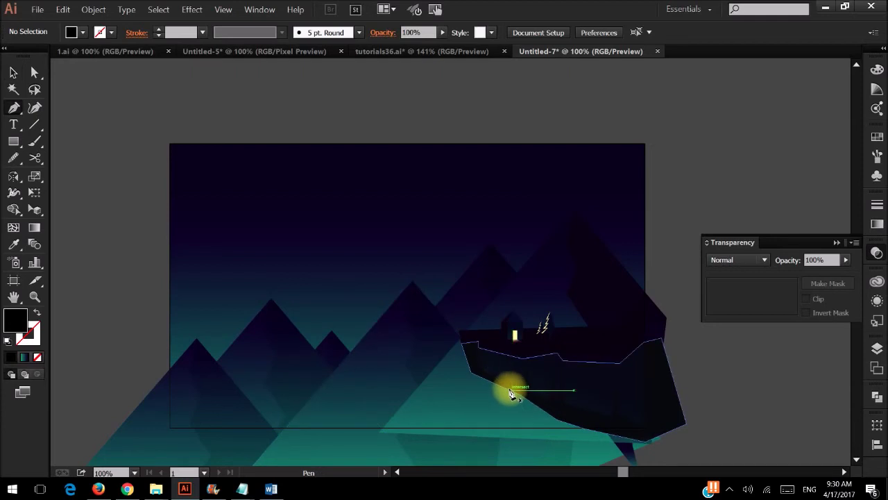
pyautogui.click(510, 390)
pyautogui.click(437, 377)
pyautogui.click(381, 392)
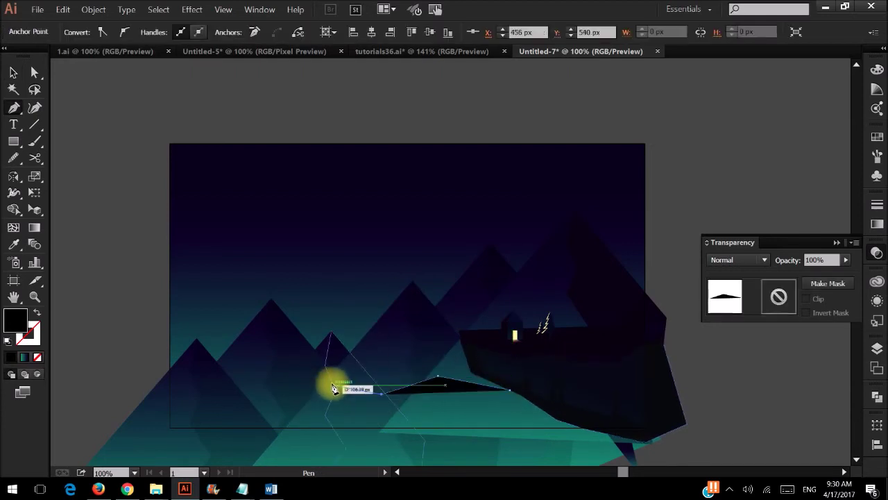
pyautogui.click(329, 375)
pyautogui.click(311, 375)
pyautogui.hotkey('ctrl', 'z')
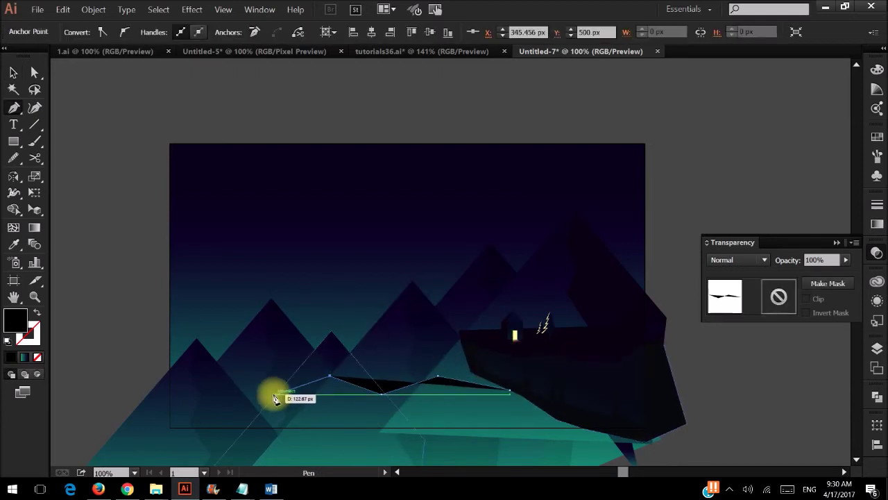
pyautogui.hotkey('ctrl', 'z')
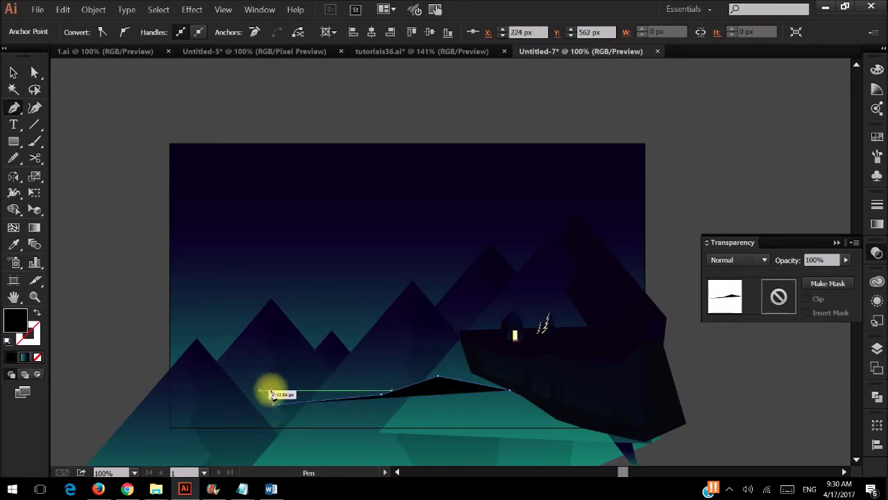
# Close the wavy hill outline and copy the teal mountain gradient onto it.
pyautogui.click(335, 415)
pyautogui.click(276, 407)
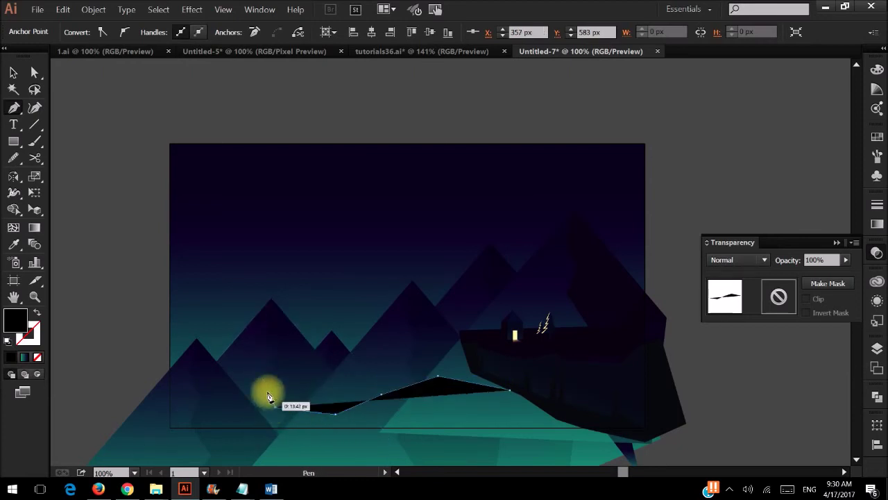
pyautogui.click(224, 381)
pyautogui.click(161, 403)
pyautogui.click(151, 448)
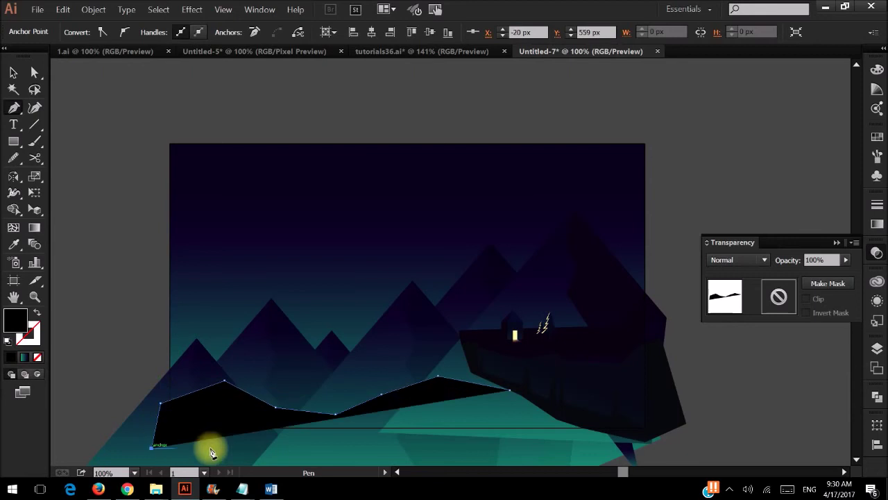
pyautogui.click(591, 442)
pyautogui.click(574, 418)
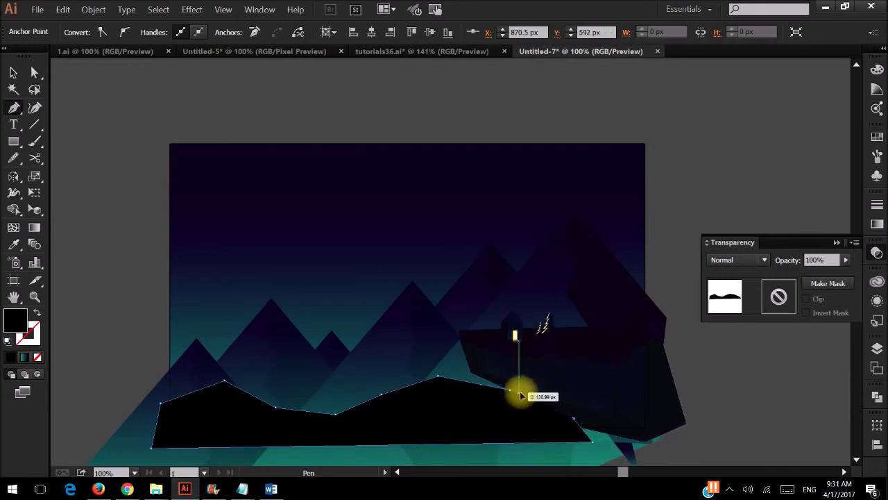
pyautogui.click(517, 393)
pyautogui.press('i')
pyautogui.click(540, 375)
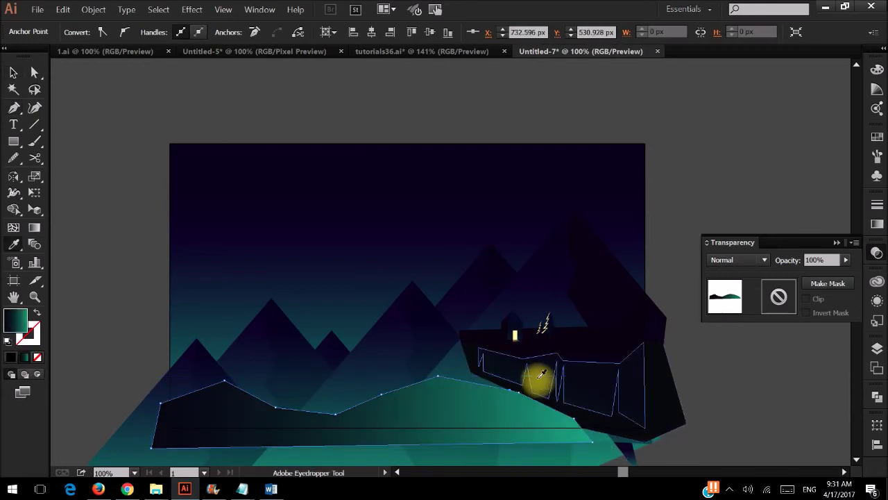
# Run the hill's gradient vertically so the hill turns dark.
pyautogui.scroll(-4, 538, 383)
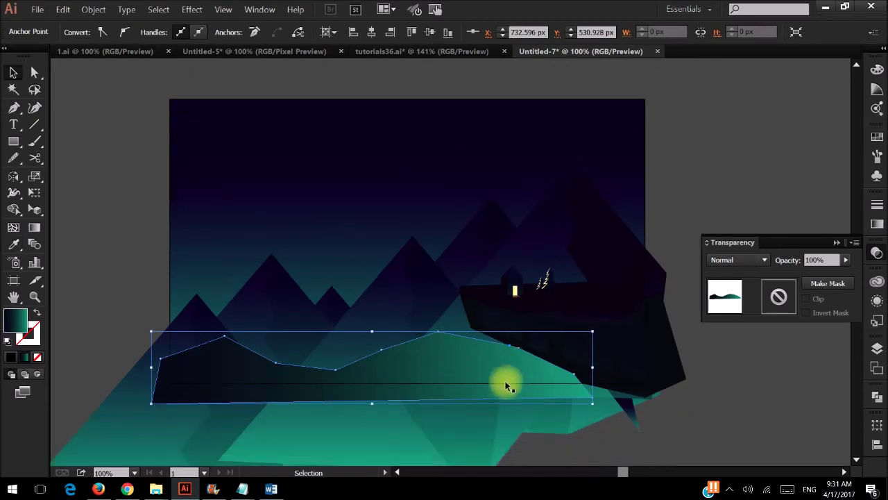
pyautogui.scroll(-1, 507, 382)
pyautogui.press('g')
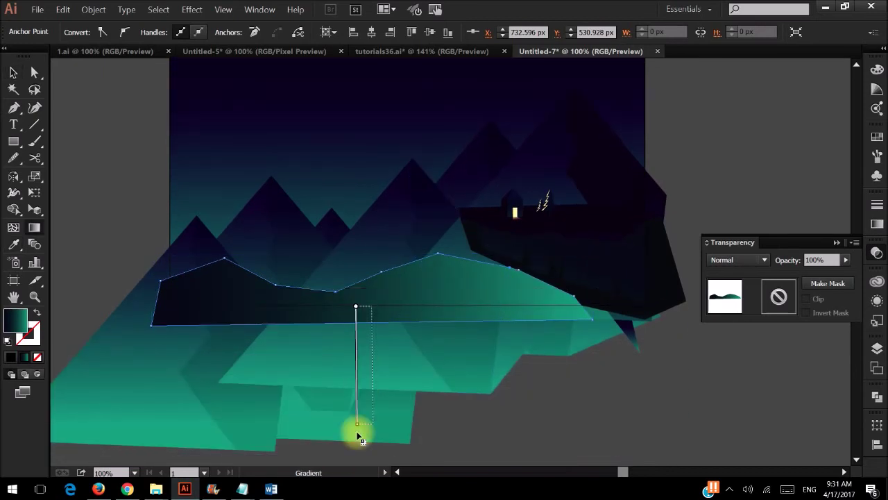
pyautogui.moveTo(356, 307); pyautogui.dragTo(357, 402)
pyautogui.press('v')
pyautogui.click(572, 400)
# Try sending the hill behind the cliff artwork, then undo it to keep it in front.
pyautogui.scroll(1, 572, 400)
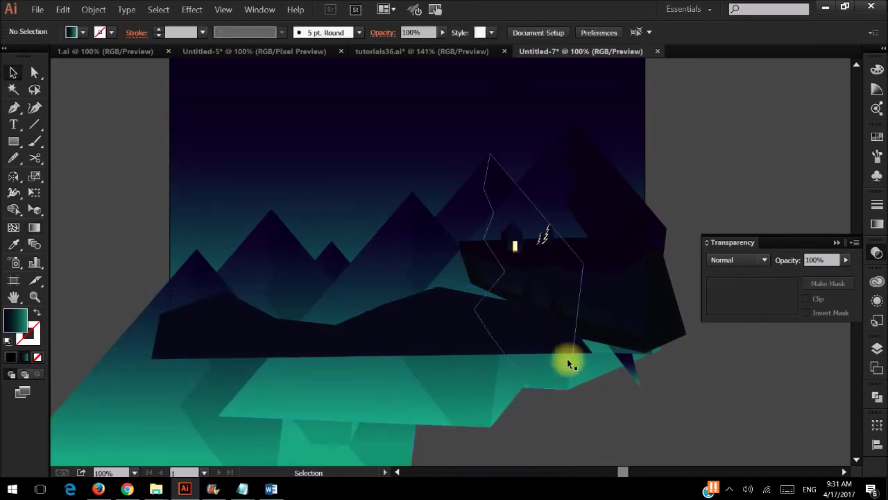
pyautogui.click(603, 332)
pyautogui.click(618, 375)
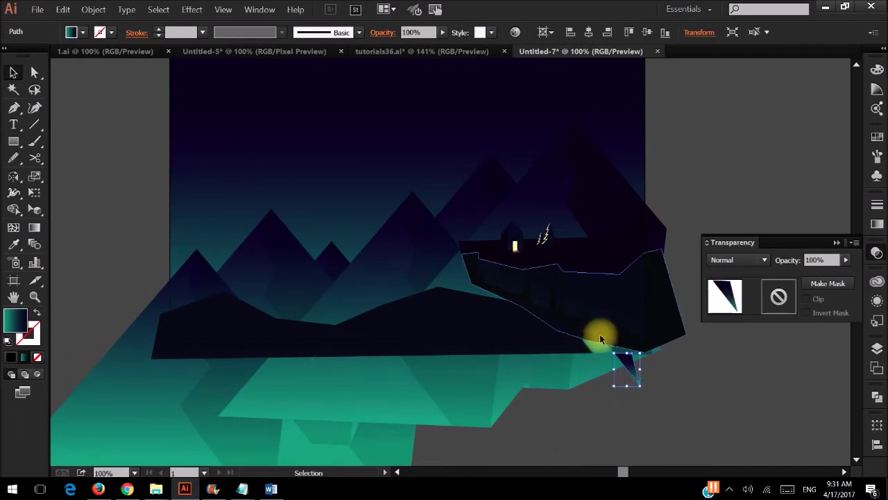
pyautogui.click(604, 319)
pyautogui.click(440, 337)
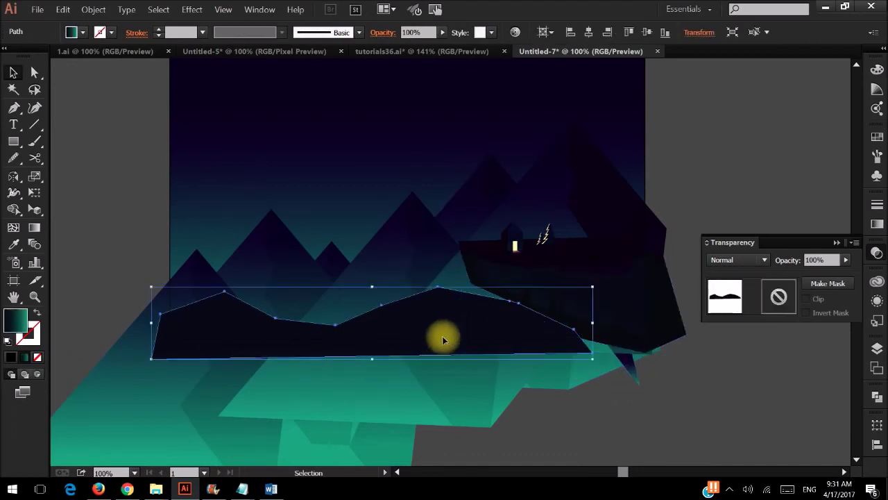
pyautogui.press('a')
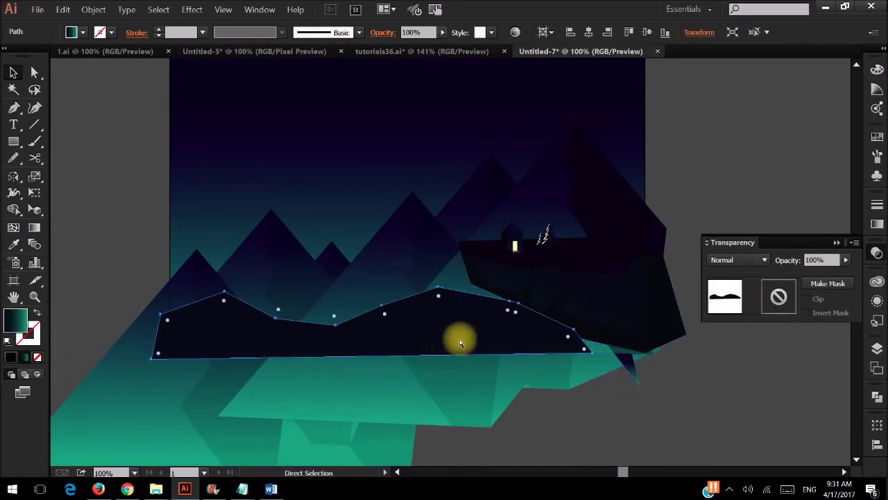
pyautogui.hotkey('ctrl', 'shift', '[')
pyautogui.hotkey('ctrl', 'z')
# Drag the hill's lower-right anchor right so its base extends beneath the cliff.
pyautogui.click(700, 433)
pyautogui.scroll(1, 666, 402)
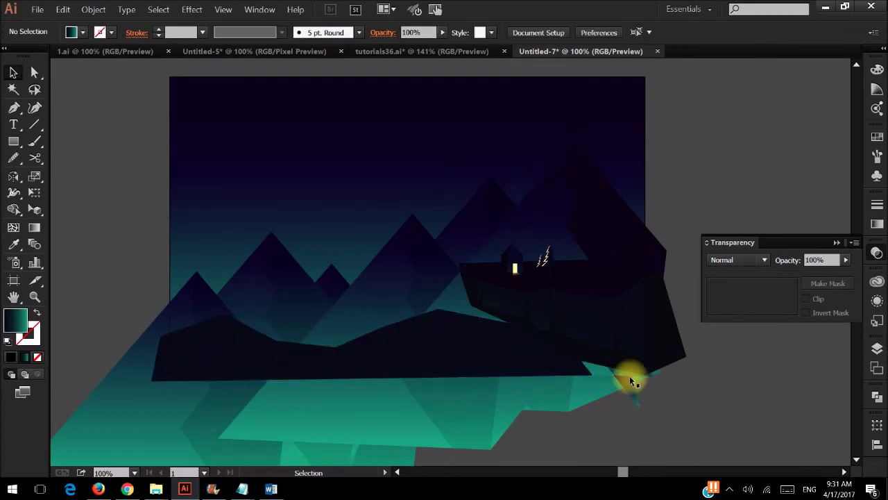
pyautogui.press('a')
pyautogui.click(586, 378)
pyautogui.moveTo(586, 378); pyautogui.dragTo(660, 380)
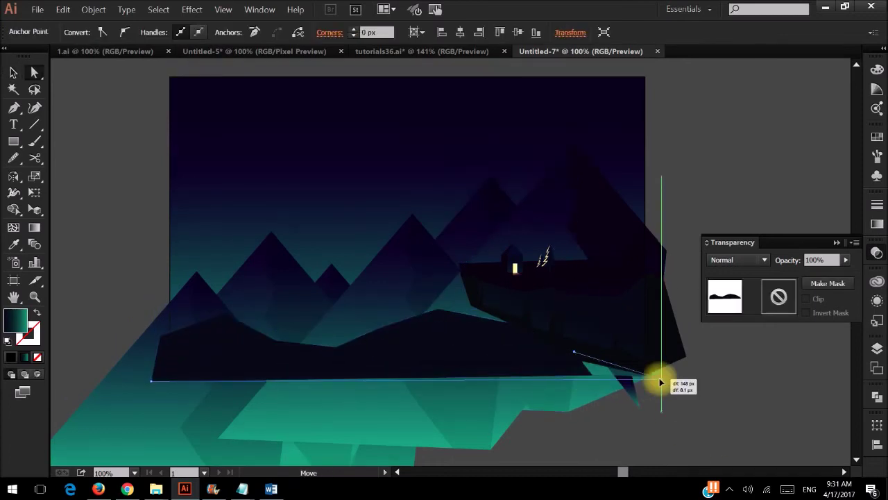
pyautogui.click(713, 377)
pyautogui.scroll(2, 409, 382)
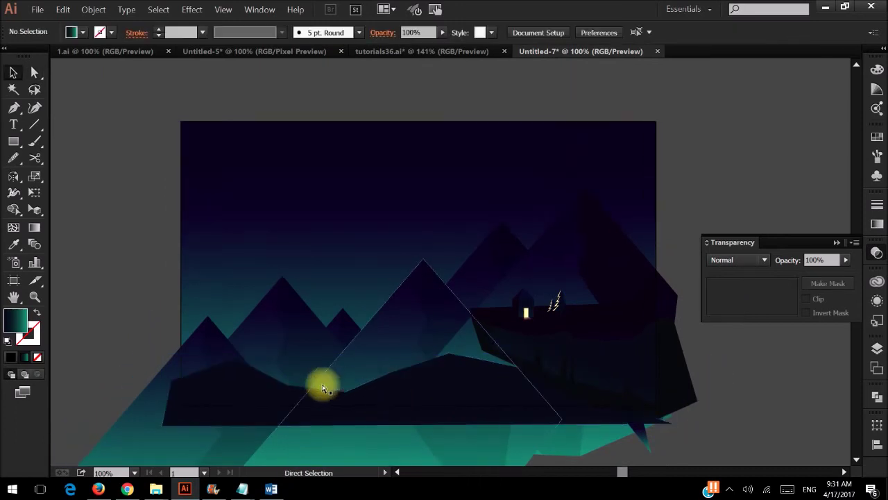
# Copy a pine from beside the cliff house onto the hill ridge and nudge it higher.
pyautogui.hscroll(-2, 323, 383)
pyautogui.keyDown('alt'); pyautogui.scroll(1, 411, 387); pyautogui.keyUp('alt')
pyautogui.hscroll(1, 542, 347)
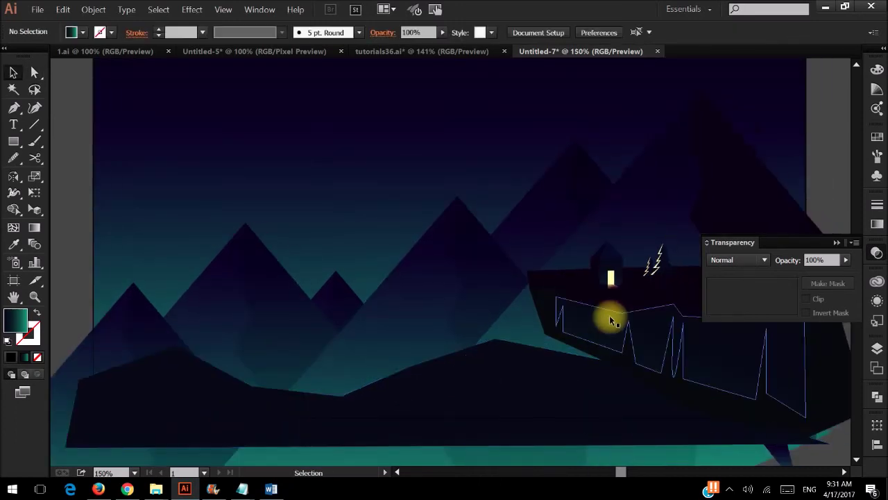
pyautogui.click(666, 275)
pyautogui.moveTo(664, 275); pyautogui.dragTo(436, 347)
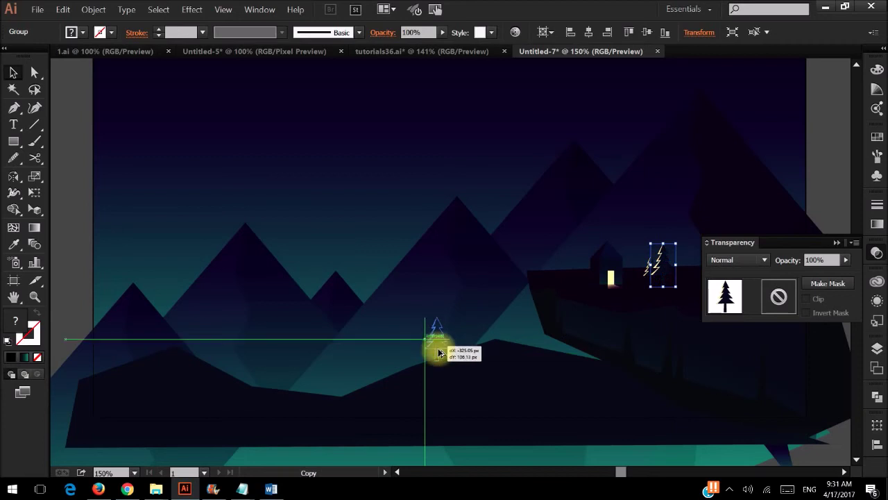
pyautogui.keyDown('alt'); pyautogui.scroll(1, 437, 347); pyautogui.keyUp('alt')
pyautogui.doubleClick(436, 347)
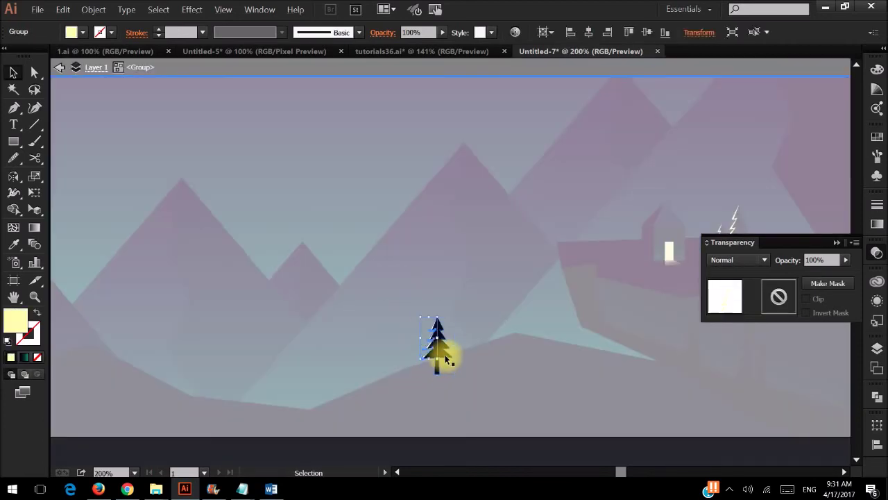
pyautogui.doubleClick(472, 326)
pyautogui.click(434, 357)
pyautogui.scroll(-3, 423, 390)
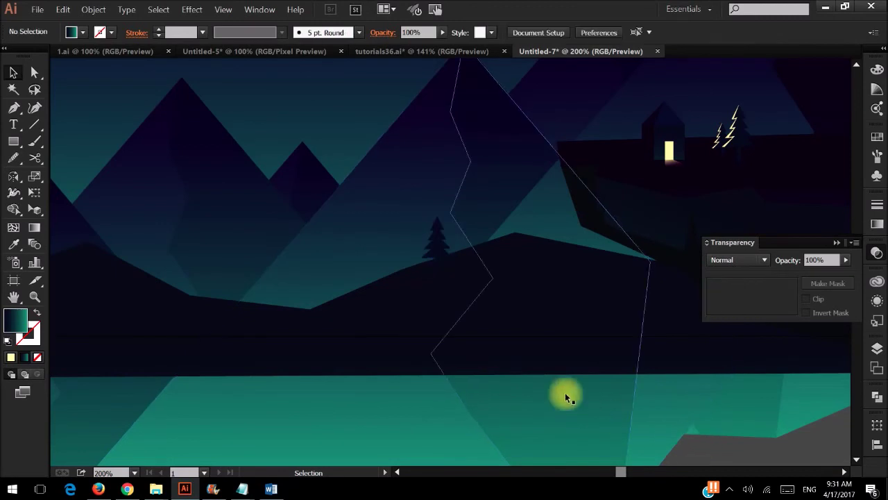
pyautogui.moveTo(444, 250); pyautogui.dragTo(444, 245)
# Check the hill's gradient settings and move the pine along the ridge.
pyautogui.click(500, 298)
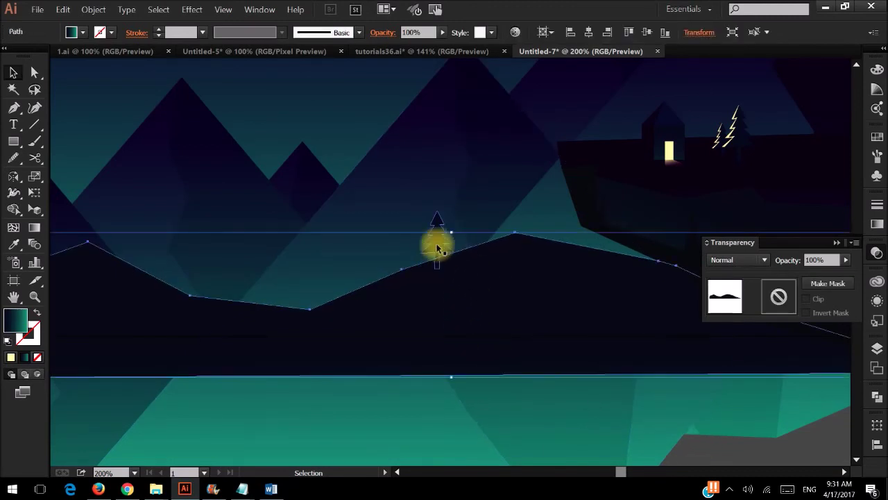
pyautogui.click(436, 244)
pyautogui.click(877, 223)
pyautogui.click(576, 312)
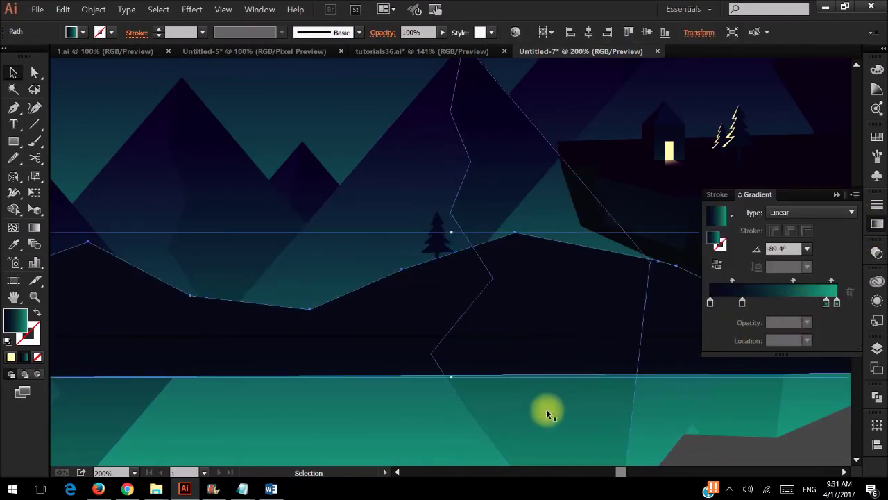
pyautogui.click(343, 409)
pyautogui.click(440, 240)
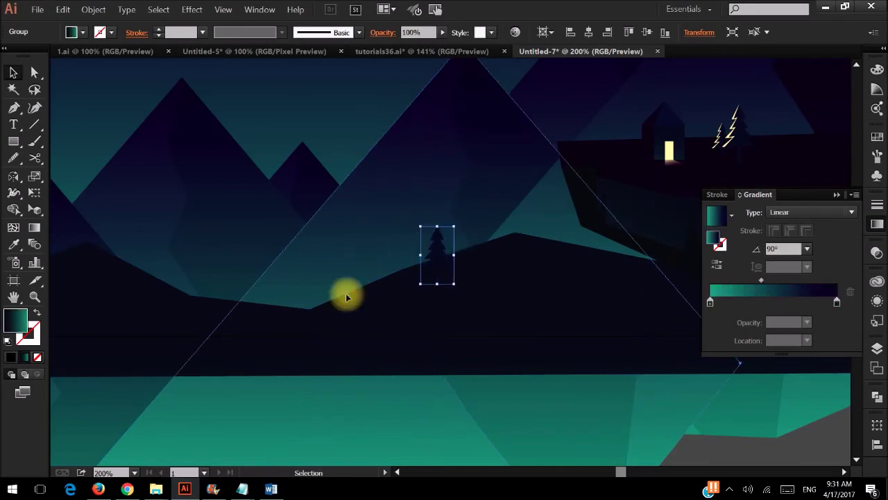
pyautogui.moveTo(435, 261)
pyautogui.mouseDown()
pyautogui.moveTo(436, 236)
pyautogui.moveTo(414, 276)
pyautogui.mouseUp()
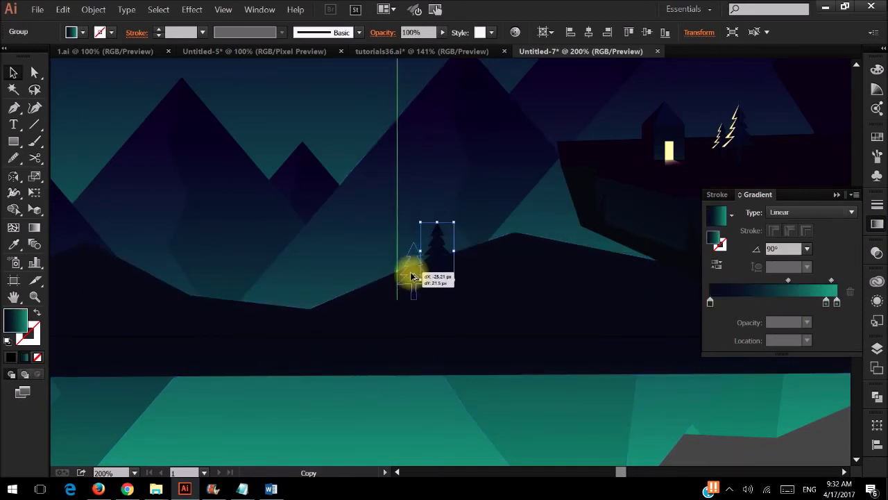
# Move the pine left on the ridge and duplicate a second pine further along it.
pyautogui.click(499, 382)
pyautogui.scroll(-2, 500, 381)
pyautogui.click(720, 429)
pyautogui.hscroll(-2, 541, 360)
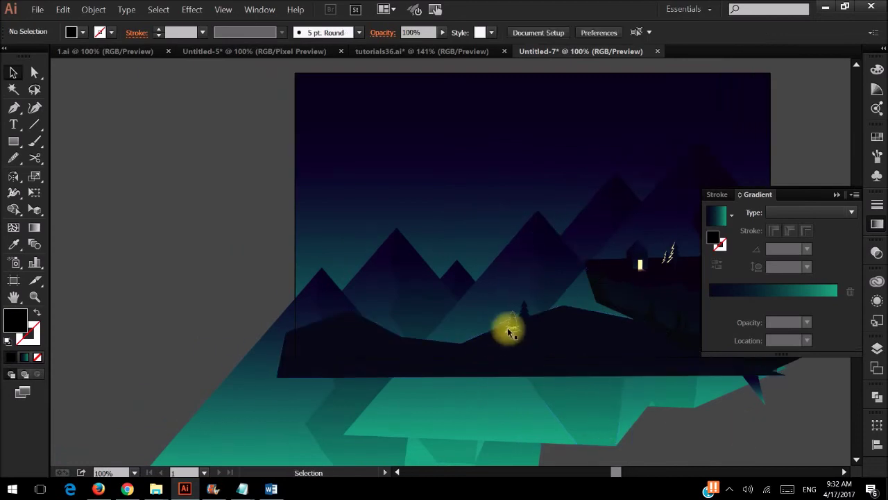
pyautogui.moveTo(508, 329)
pyautogui.mouseDown()
pyautogui.moveTo(363, 337)
pyautogui.moveTo(352, 326)
pyautogui.mouseUp()
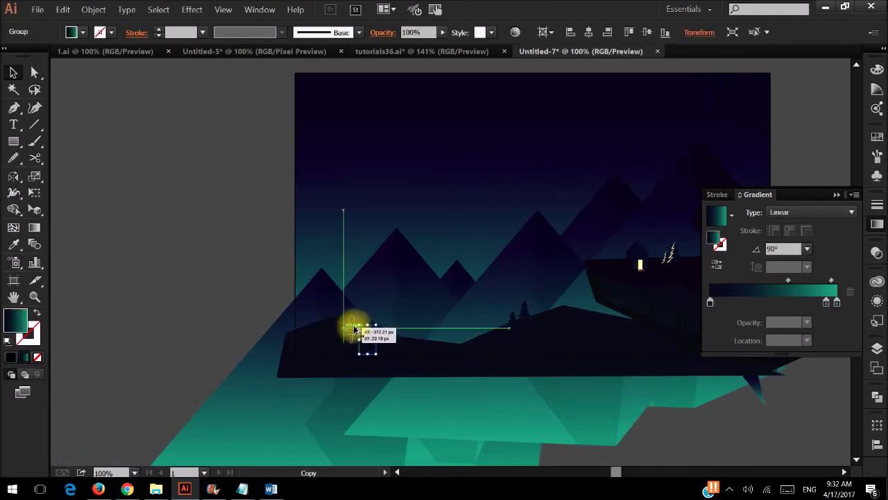
pyautogui.moveTo(525, 317); pyautogui.dragTo(608, 337)
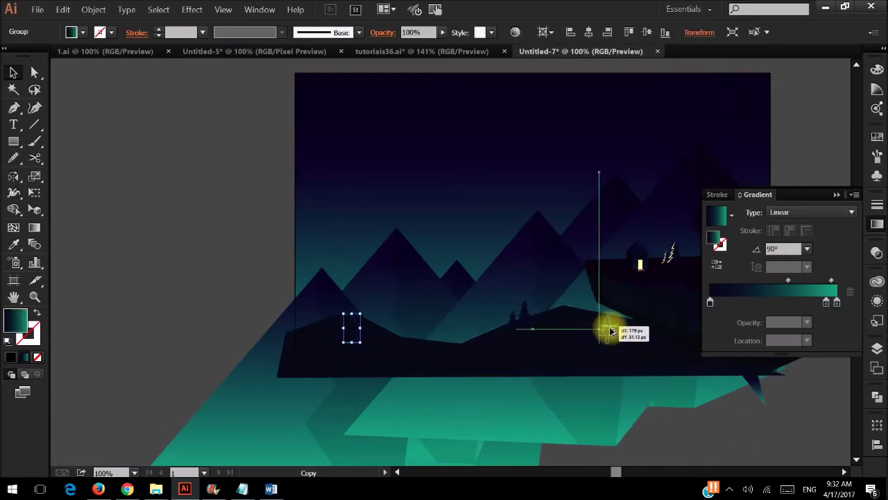
pyautogui.click(788, 426)
pyautogui.hscroll(2, 758, 421)
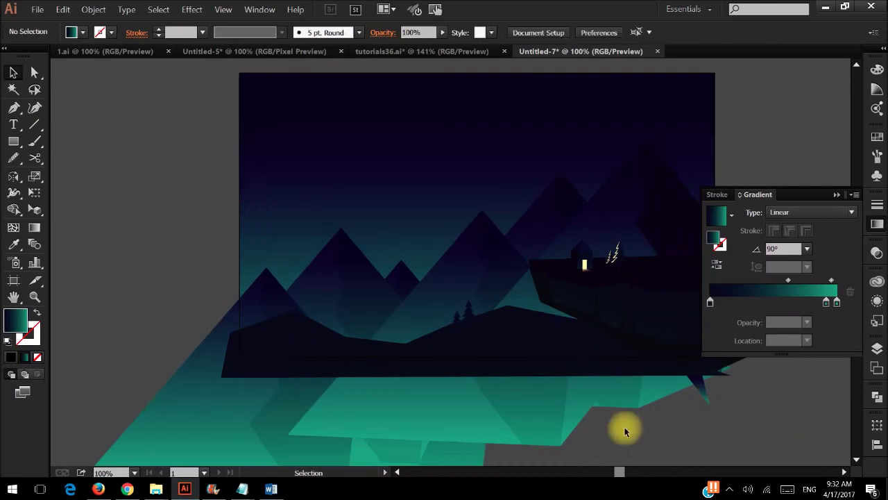
pyautogui.click(827, 183)
# Select the large triangle mountain and adjust its gradient.
pyautogui.hscroll(1, 769, 248)
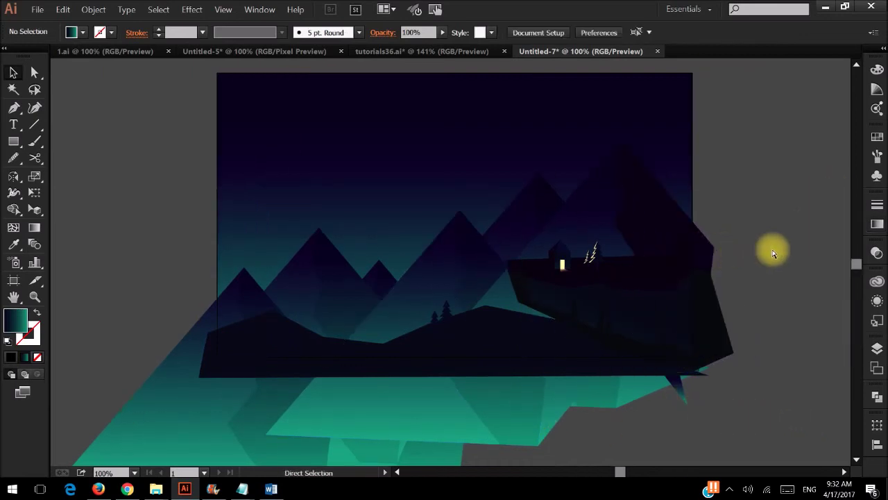
pyautogui.scroll(1, 763, 276)
pyautogui.click(434, 340)
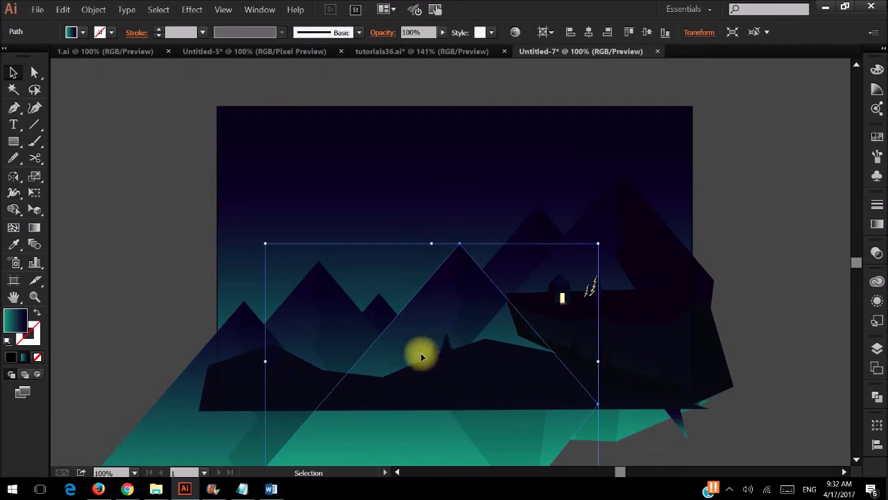
pyautogui.keyDown('shift'); pyautogui.click(294, 334); pyautogui.keyUp('shift')
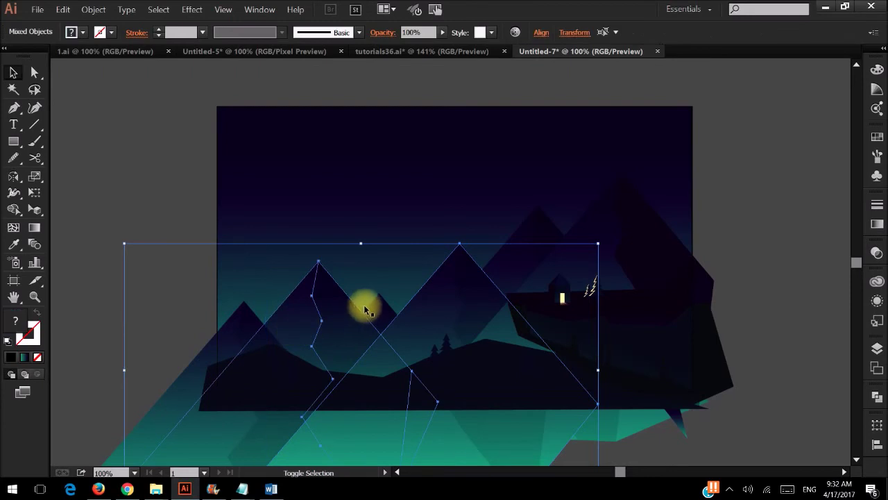
pyautogui.click(802, 369)
pyautogui.click(435, 325)
pyautogui.press('g')
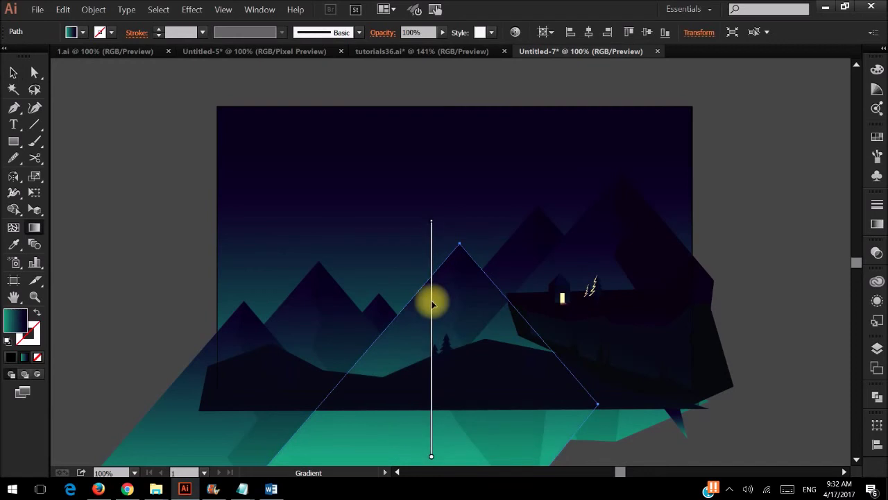
pyautogui.press('v')
# Isolate the next two mountain groups and rework each triangle's vertical gradient.
pyautogui.moveTo(503, 256); pyautogui.dragTo(371, 307)
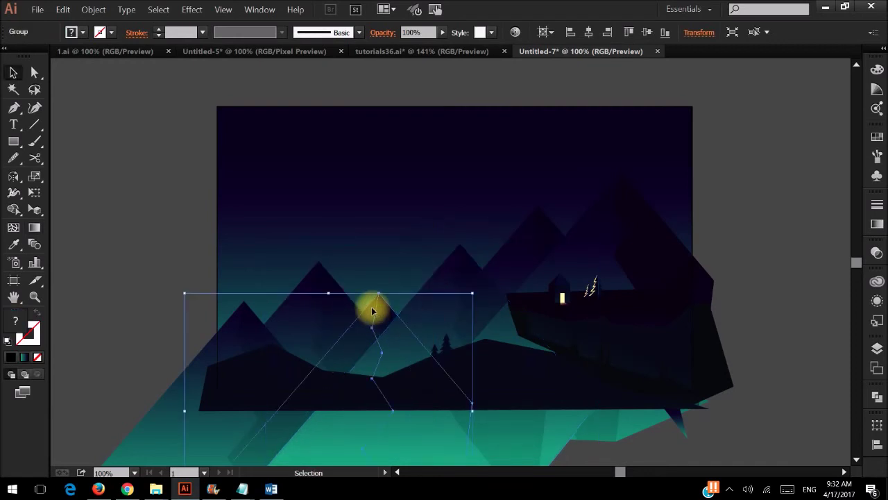
pyautogui.doubleClick(371, 306)
pyautogui.press('g')
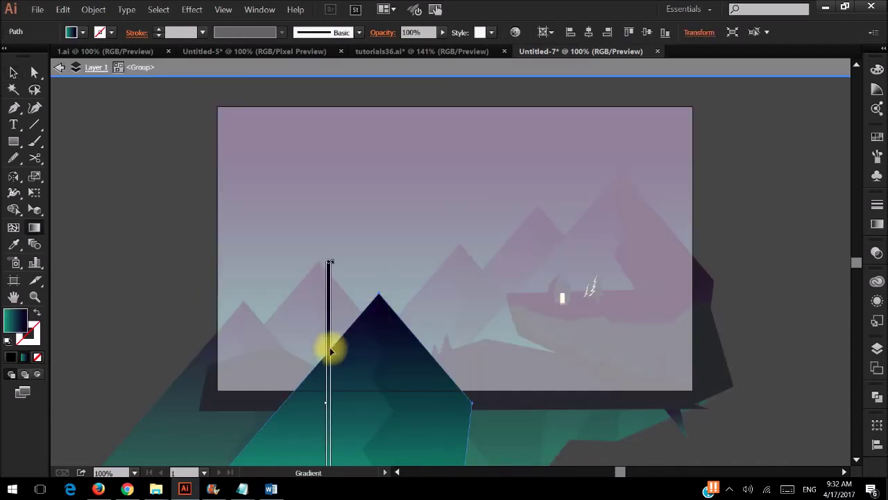
pyautogui.press('v')
pyautogui.doubleClick(158, 274)
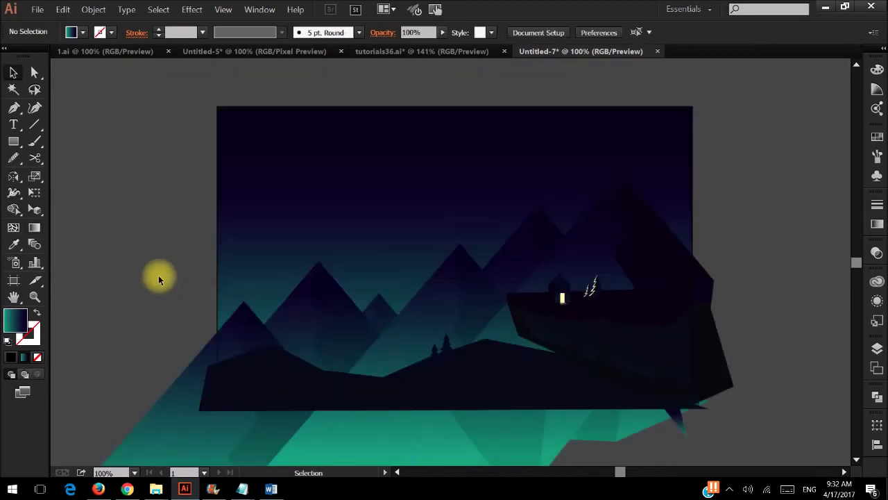
pyautogui.click(303, 317)
pyautogui.doubleClick(296, 321)
pyautogui.press('g')
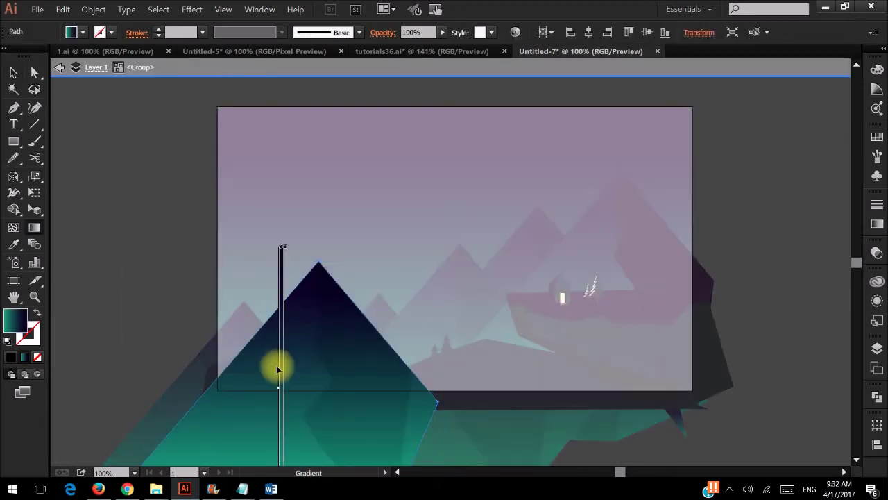
pyautogui.press('v')
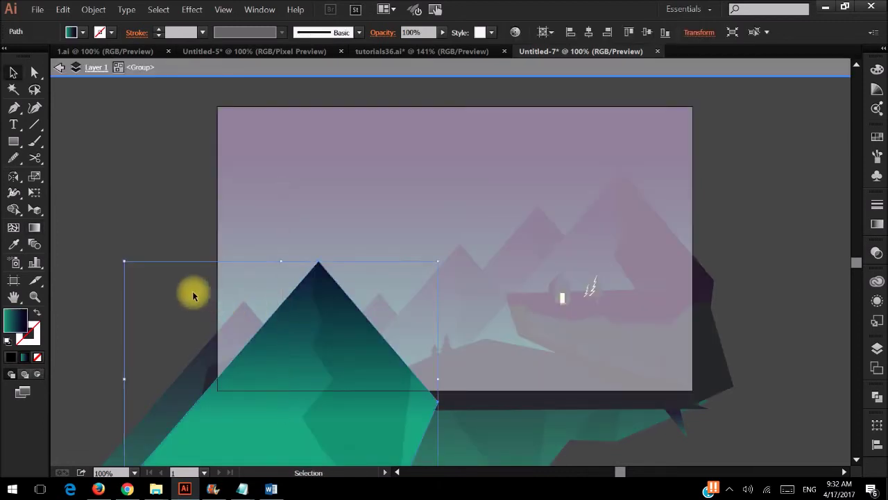
pyautogui.doubleClick(192, 291)
# Redo the vertical gradient on the remaining triangles, including the small left mountain.
pyautogui.doubleClick(237, 315)
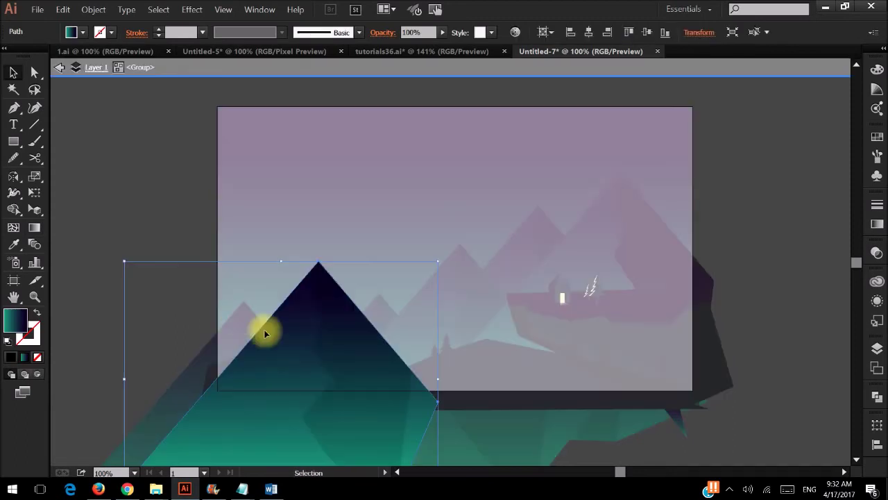
pyautogui.press('g')
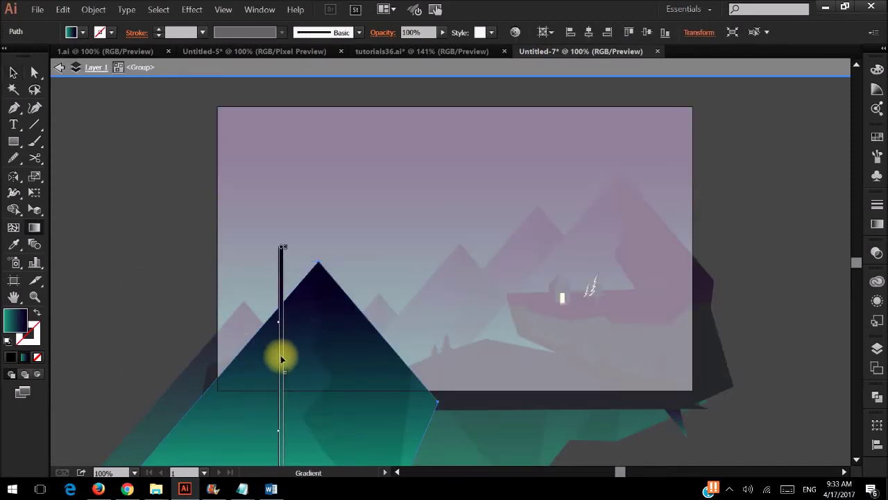
pyautogui.press('v')
pyautogui.doubleClick(165, 295)
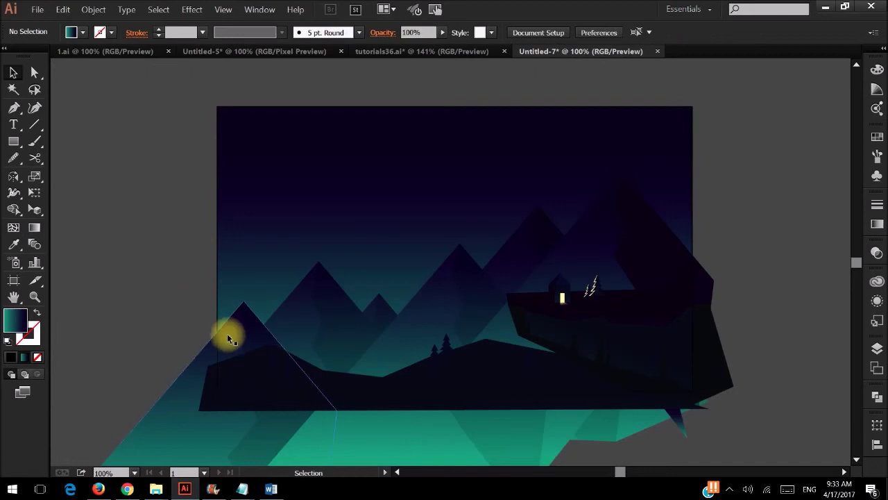
pyautogui.click(236, 340)
pyautogui.doubleClick(231, 342)
pyautogui.press('g')
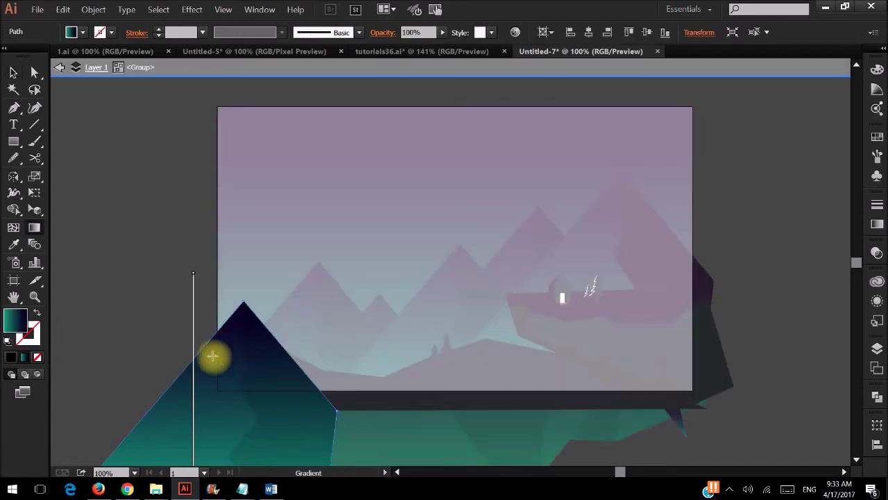
pyautogui.press('v')
pyautogui.doubleClick(137, 315)
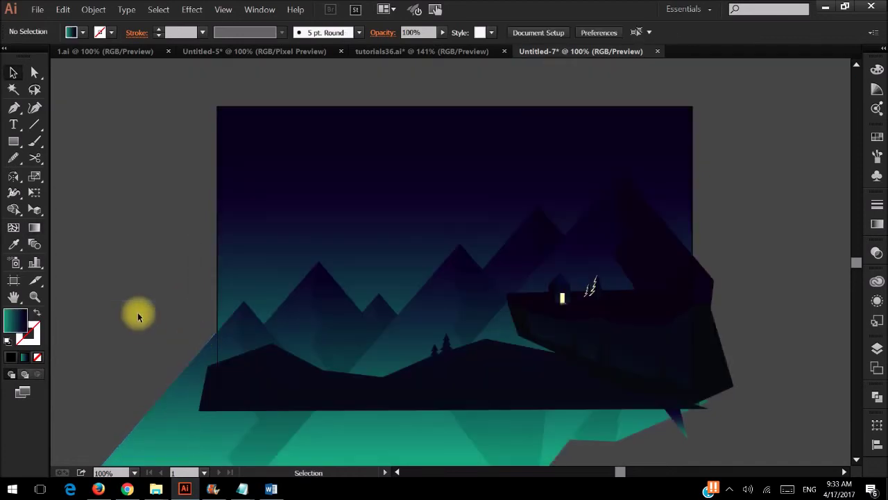
pyautogui.hscroll(5, 223, 335)
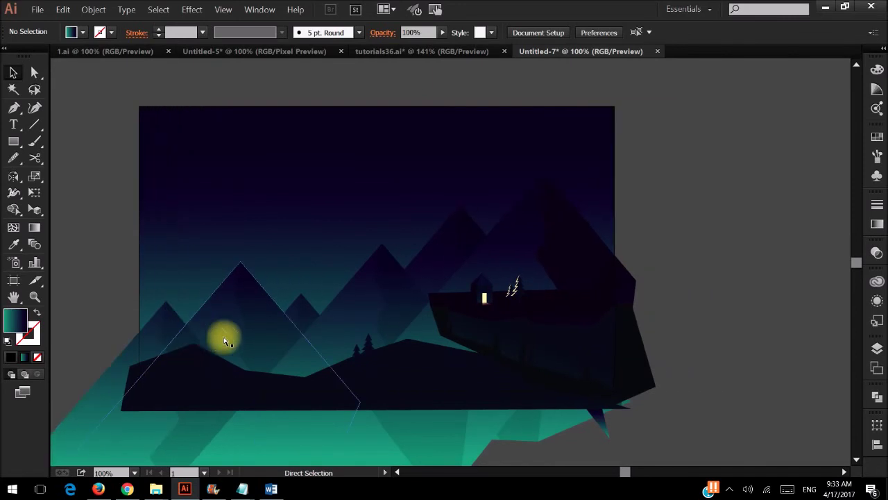
pyautogui.click(13, 141)
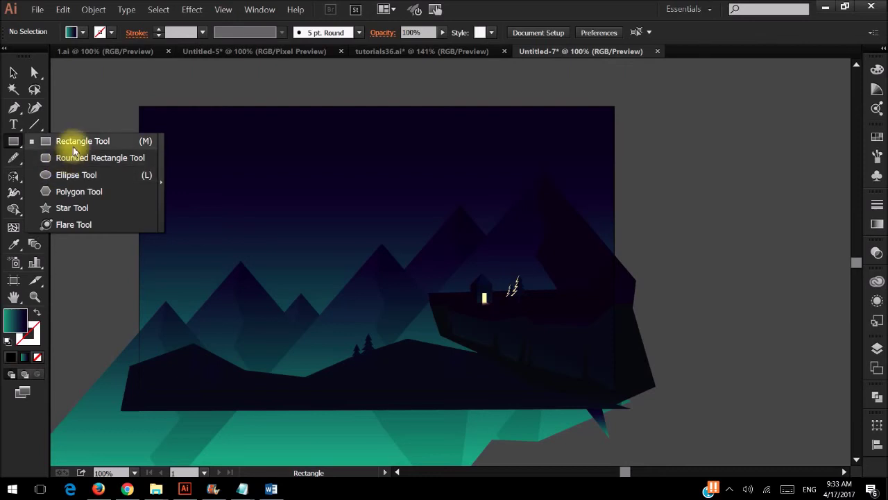
# Draw a small square high in the sky and pinch it into a star.
pyautogui.click(72, 142)
pyautogui.moveTo(238, 169); pyautogui.dragTo(261, 191)
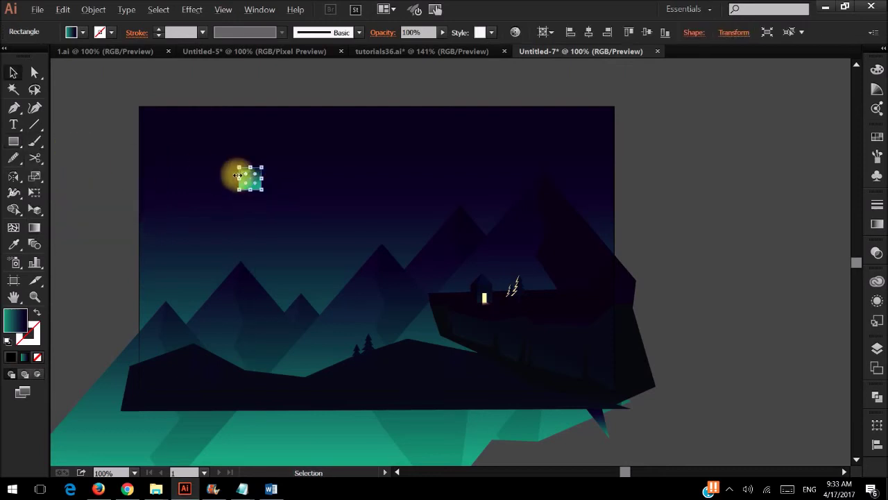
pyautogui.hotkey('ctrl', '+')
pyautogui.moveTo(13, 192); pyautogui.dragTo(66, 243)
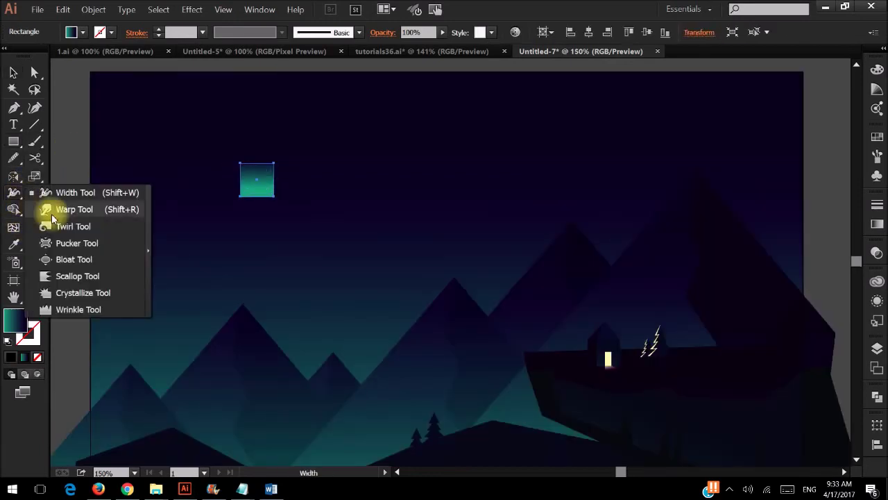
pyautogui.click(257, 179)
pyautogui.click(257, 179)
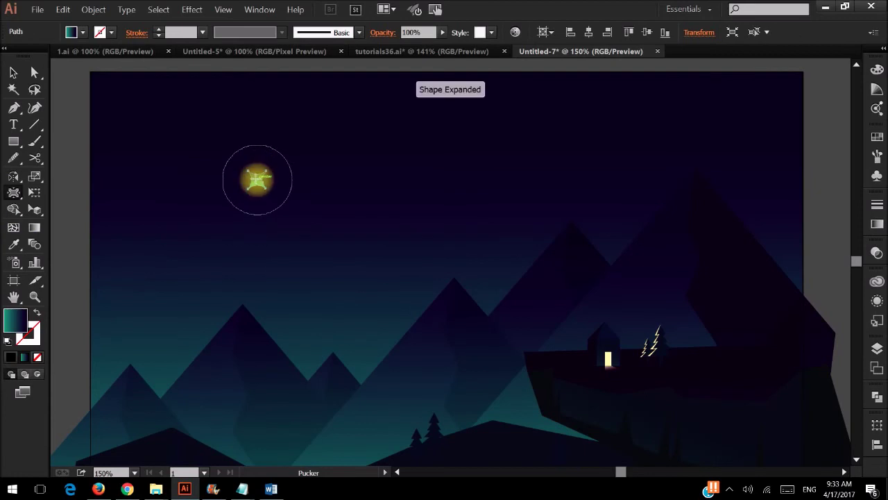
# Retry the pinch on the square several times to get a four-point star.
pyautogui.scroll(3, 257, 179)
pyautogui.hotkey('ctrl', 'z')
pyautogui.hotkey('ctrl', 'z')
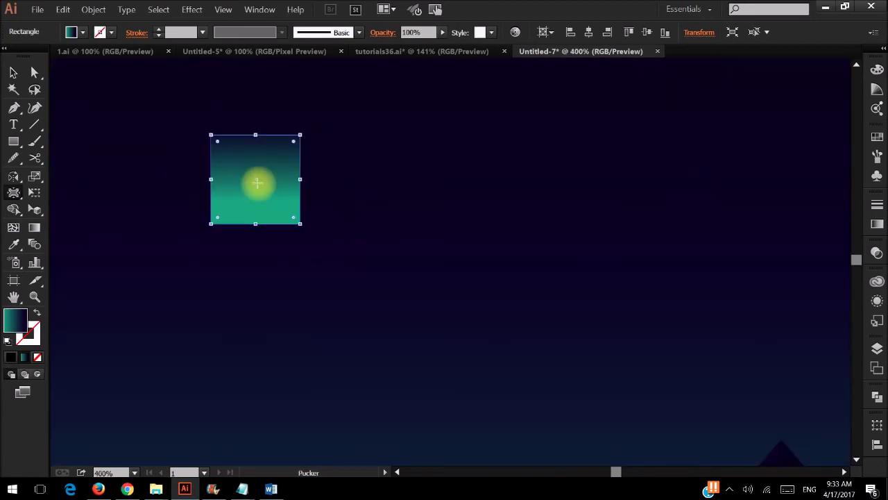
pyautogui.click(257, 180)
pyautogui.hotkey('ctrl', 'z')
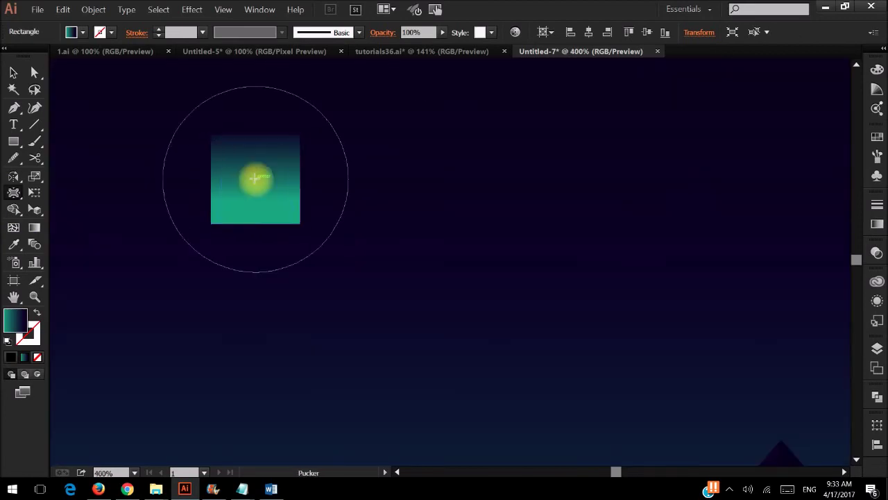
pyautogui.click(254, 179)
pyautogui.hotkey('ctrl', 'z')
pyautogui.click(255, 179)
pyautogui.press('v')
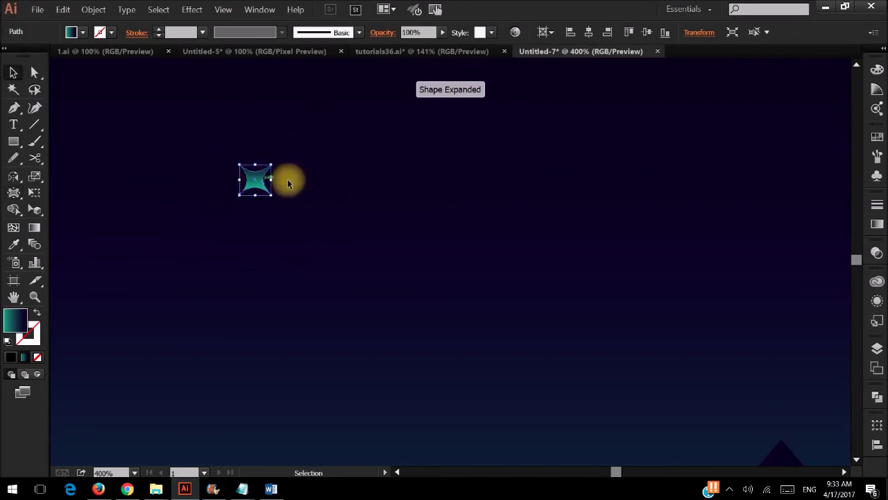
# Revert to the plain square and pinch it into a clean four-point star.
pyautogui.scroll(-1, 288, 180)
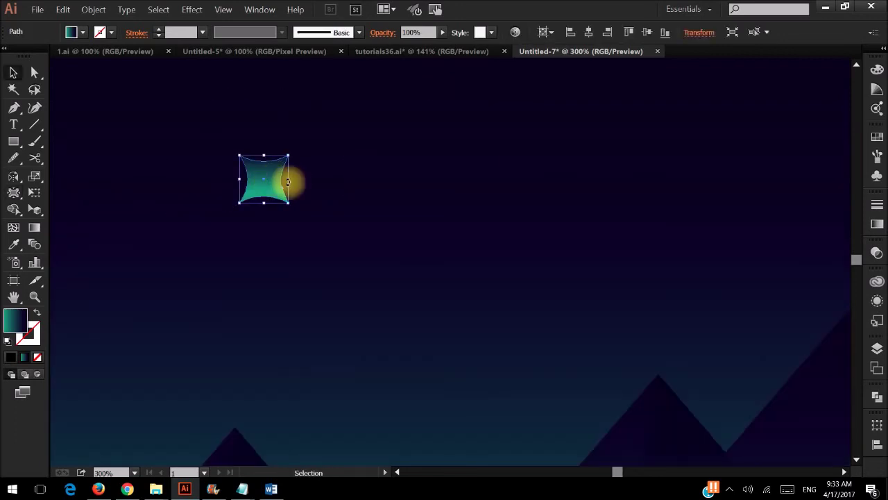
pyautogui.hotkey('ctrl', 'z')
pyautogui.click(13, 192)
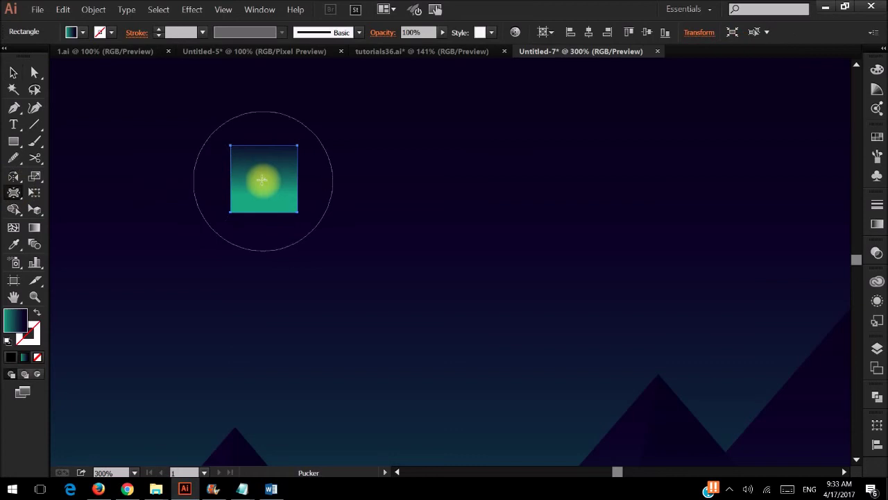
pyautogui.click(263, 179)
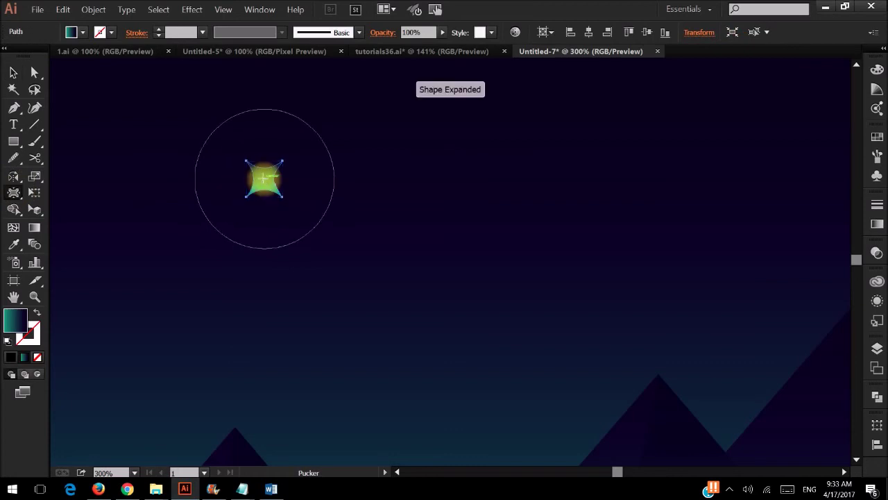
pyautogui.press('v')
pyautogui.click(342, 181)
# Fill the four-point star with white.
pyautogui.scroll(-1, 343, 182)
pyautogui.scroll(-1, 340, 179)
pyautogui.click(303, 180)
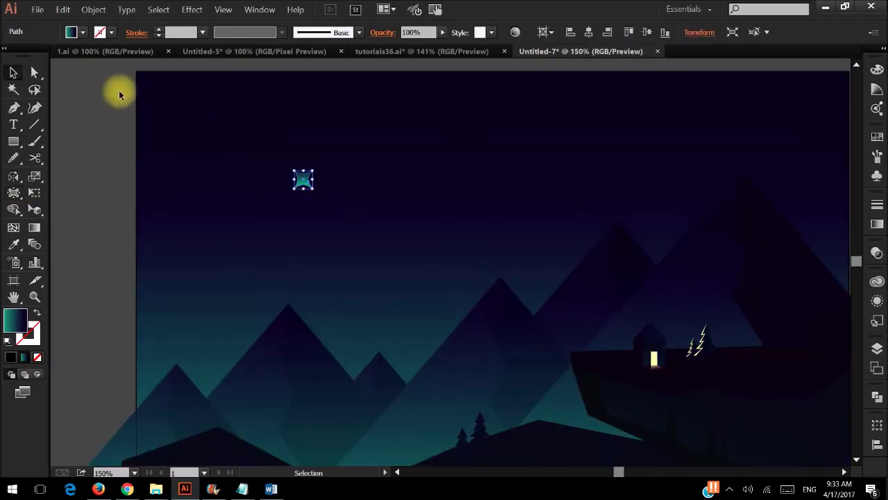
pyautogui.click(82, 32)
pyautogui.click(27, 56)
pyautogui.click(104, 180)
pyautogui.scroll(2, 308, 163)
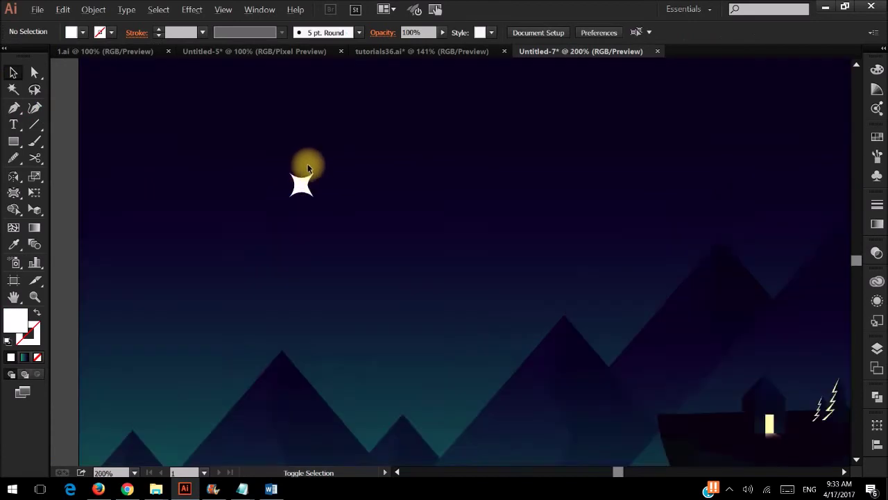
pyautogui.scroll(2, 297, 208)
# Delete the white star, restore it with undo, and reselect it.
pyautogui.click(299, 209)
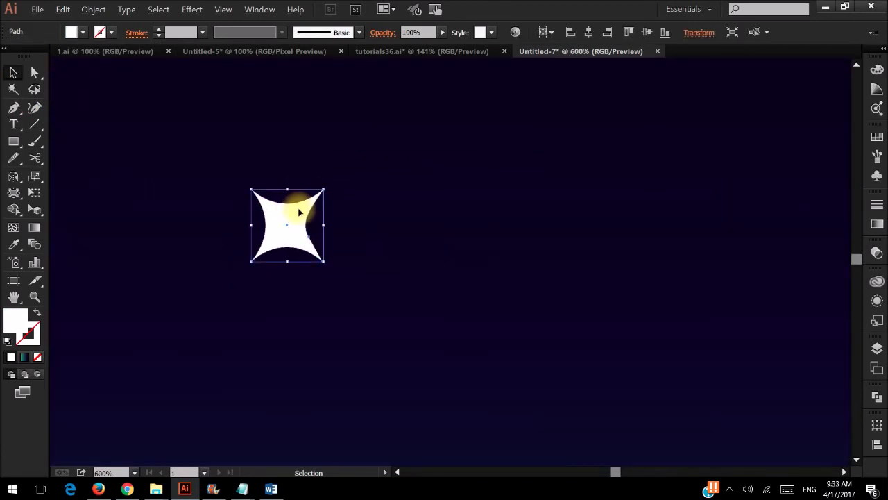
pyautogui.press('Delete')
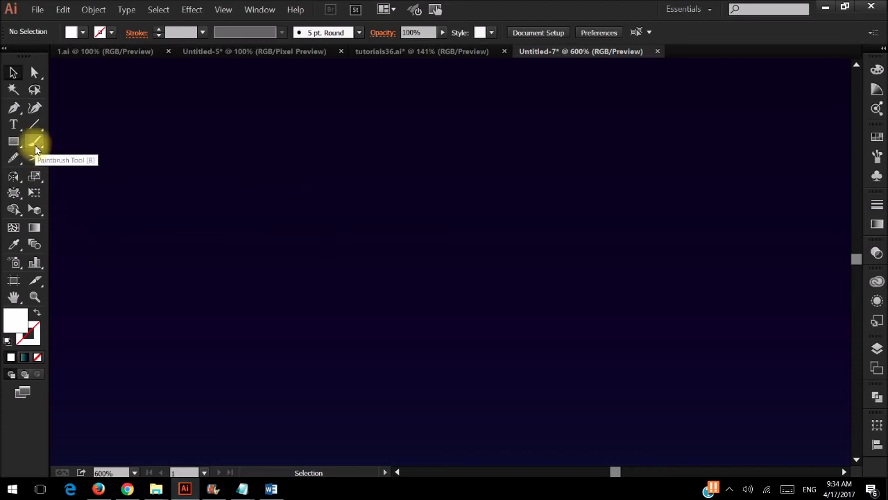
pyautogui.hotkey('ctrl', 'z')
pyautogui.click(123, 175)
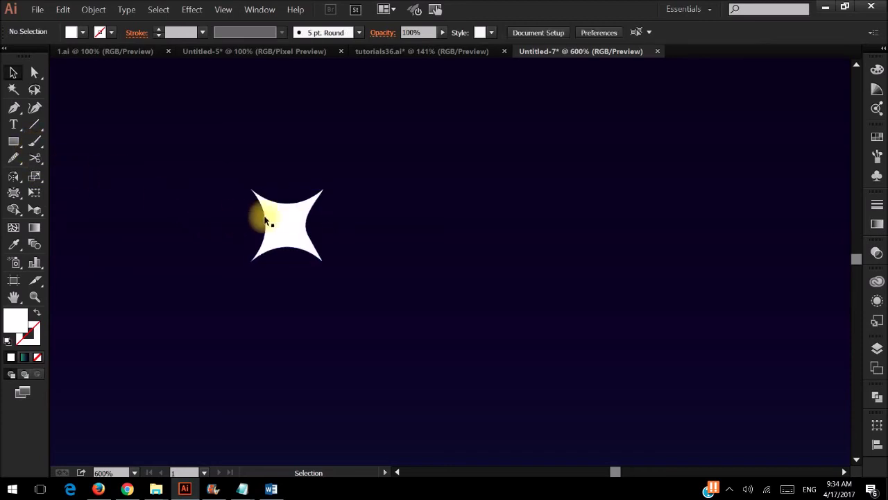
pyautogui.click(292, 217)
# Zoom out, shrink the star to 28 × 28 px, and reselect it.
pyautogui.hotkey('ctrl', '0')
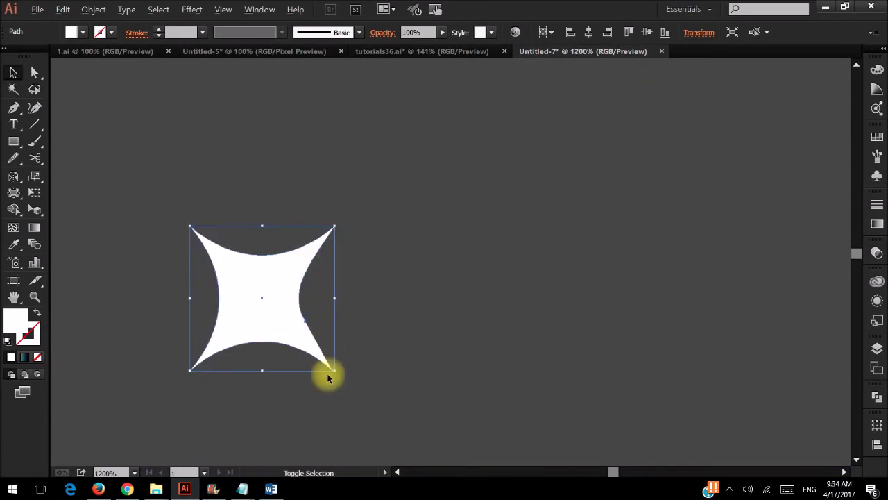
pyautogui.moveTo(327, 373); pyautogui.dragTo(266, 306)
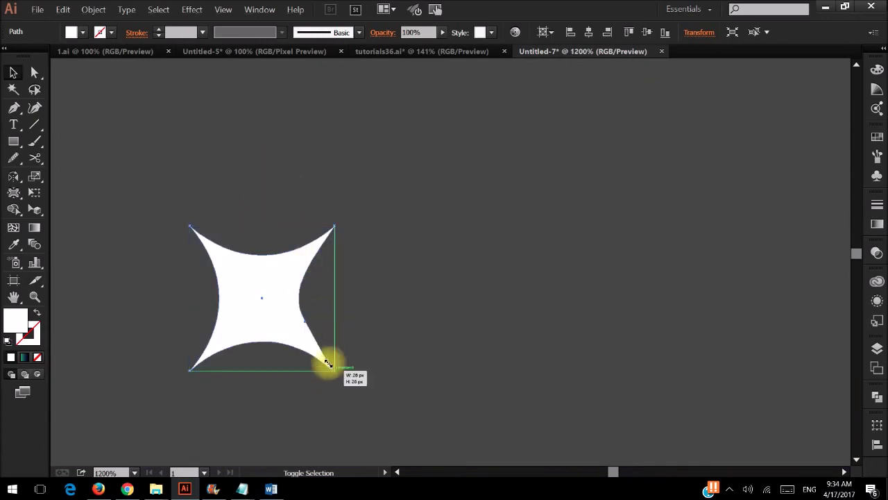
pyautogui.click(315, 308)
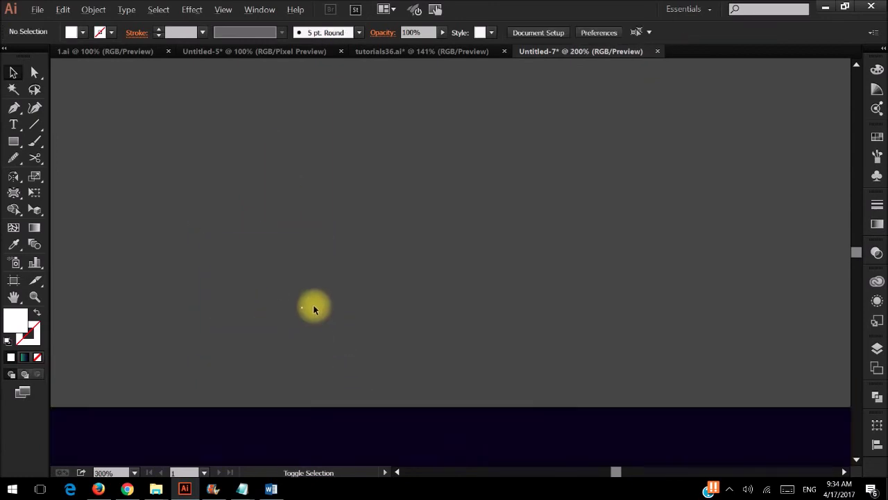
pyautogui.scroll(-8, 313, 307)
pyautogui.click(311, 306)
pyautogui.hscroll(5, 316, 307)
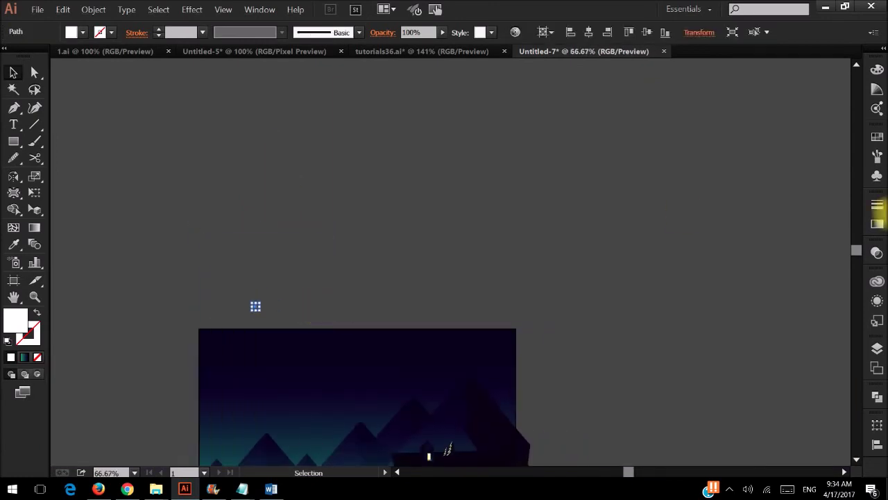
# Save the tiny star as a new symbol in the Symbols panel.
pyautogui.click(878, 177)
pyautogui.click(807, 209)
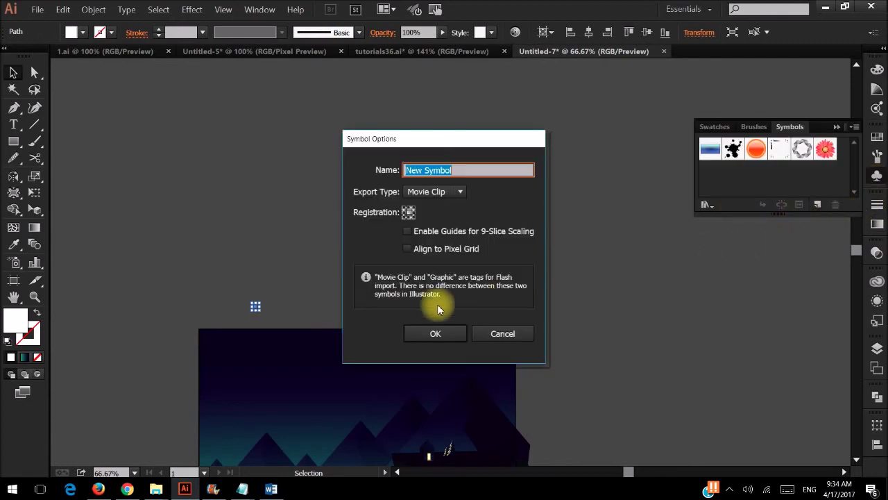
pyautogui.click(432, 326)
pyautogui.scroll(-3, 278, 305)
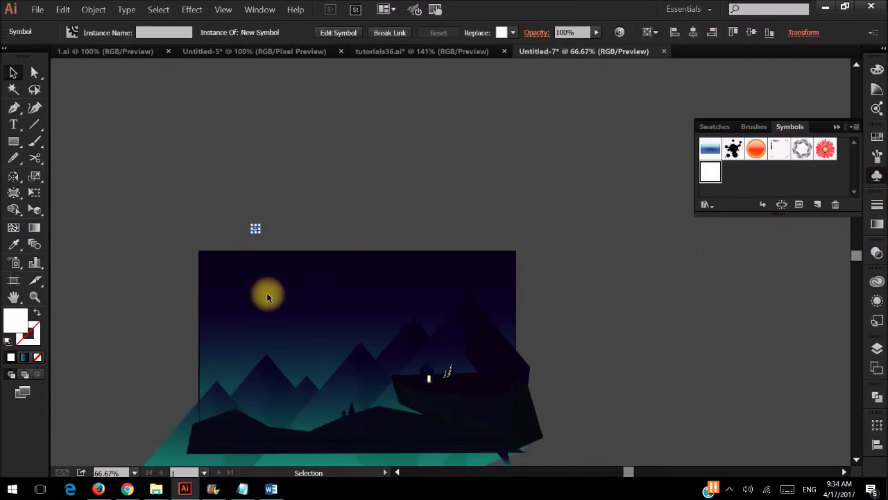
pyautogui.click(287, 236)
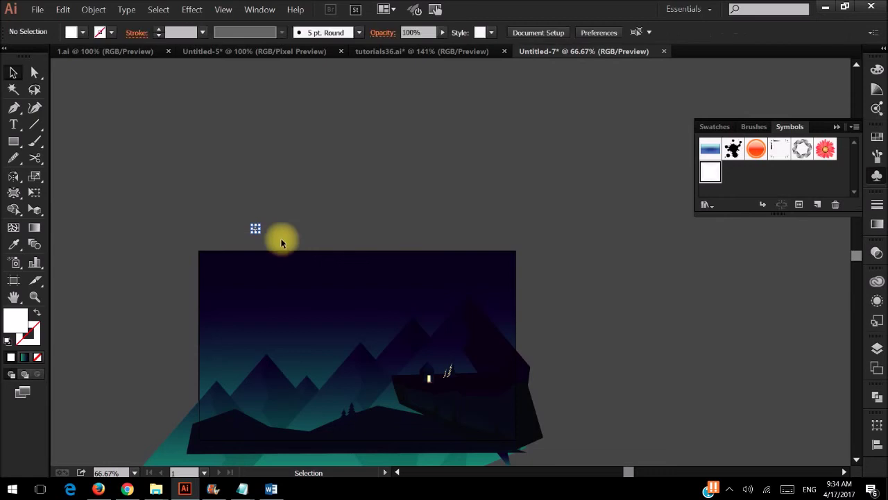
# Spray star symbols across the upper night sky with the Symbol Sprayer.
pyautogui.click(19, 266)
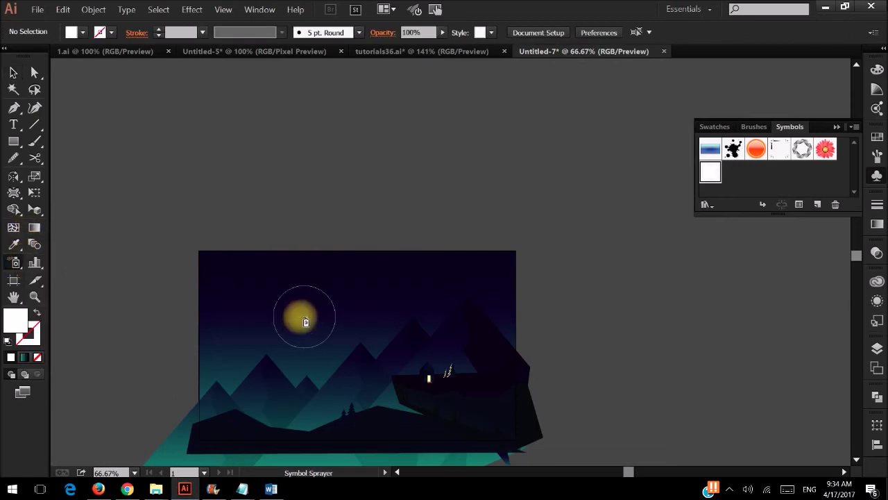
pyautogui.scroll(-3, 299, 291)
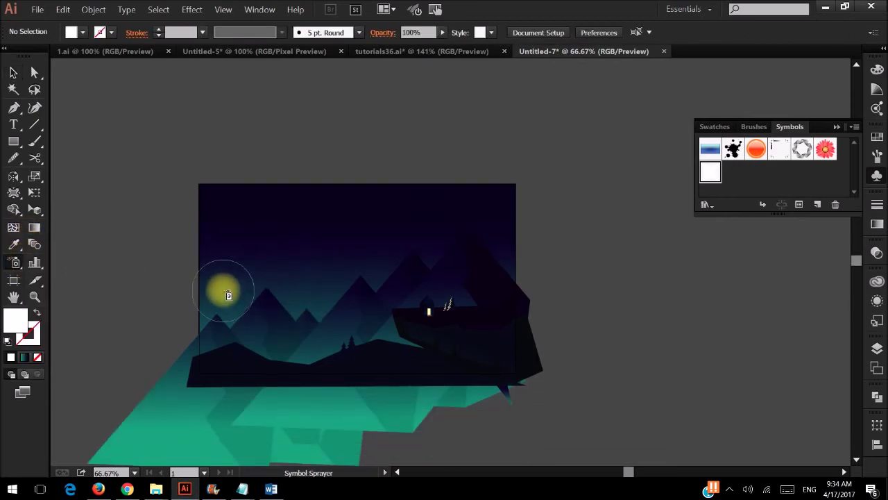
pyautogui.press('v')
pyautogui.hotkey('ctrl', 'a')
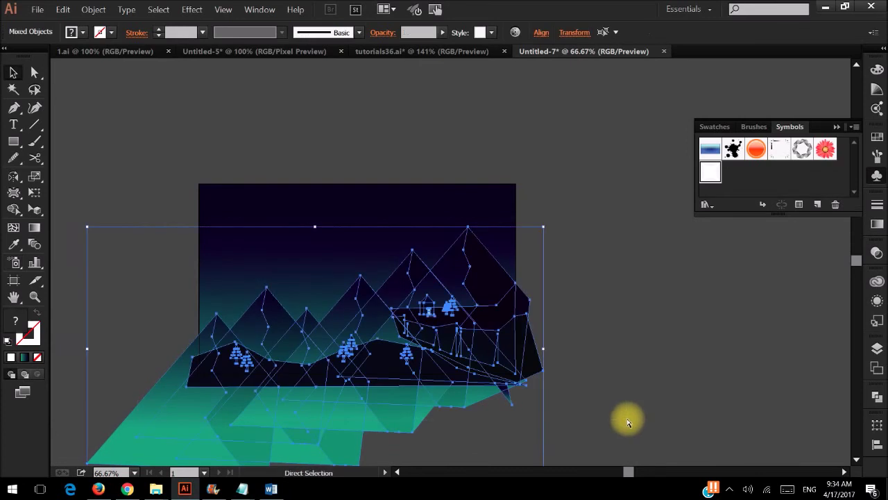
pyautogui.click(643, 343)
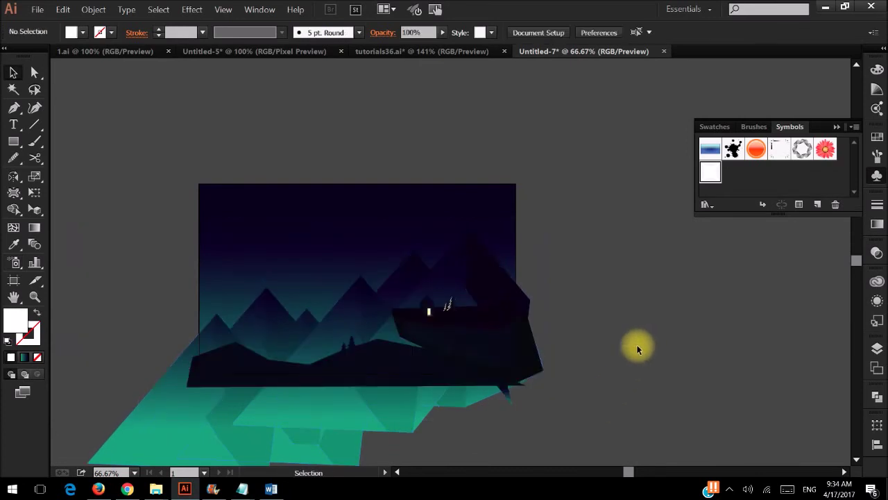
pyautogui.click(13, 263)
pyautogui.moveTo(224, 212)
pyautogui.mouseDown()
pyautogui.moveTo(470, 231)
pyautogui.moveTo(440, 227)
pyautogui.moveTo(377, 192)
pyautogui.moveTo(345, 208)
pyautogui.moveTo(363, 257)
pyautogui.moveTo(277, 291)
pyautogui.moveTo(214, 277)
pyautogui.moveTo(525, 229)
pyautogui.moveTo(475, 201)
pyautogui.moveTo(337, 232)
pyautogui.moveTo(302, 252)
pyautogui.moveTo(341, 264)
pyautogui.moveTo(421, 243)
pyautogui.moveTo(440, 224)
pyautogui.moveTo(432, 198)
pyautogui.moveTo(280, 182)
pyautogui.moveTo(254, 258)
pyautogui.moveTo(266, 263)
pyautogui.moveTo(204, 184)
pyautogui.moveTo(242, 299)
pyautogui.moveTo(279, 328)
pyautogui.moveTo(555, 234)
pyautogui.moveTo(437, 222)
pyautogui.moveTo(402, 200)
pyautogui.moveTo(424, 187)
pyautogui.moveTo(341, 188)
pyautogui.moveTo(387, 206)
pyautogui.moveTo(250, 208)
pyautogui.moveTo(262, 219)
pyautogui.moveTo(426, 198)
pyautogui.moveTo(530, 242)
pyautogui.mouseUp()
pyautogui.moveTo(502, 226)
pyautogui.mouseDown()
pyautogui.moveTo(277, 192)
pyautogui.moveTo(226, 214)
pyautogui.moveTo(207, 238)
pyautogui.moveTo(268, 214)
pyautogui.moveTo(373, 202)
pyautogui.moveTo(294, 233)
pyautogui.moveTo(244, 204)
pyautogui.moveTo(465, 214)
pyautogui.mouseUp()
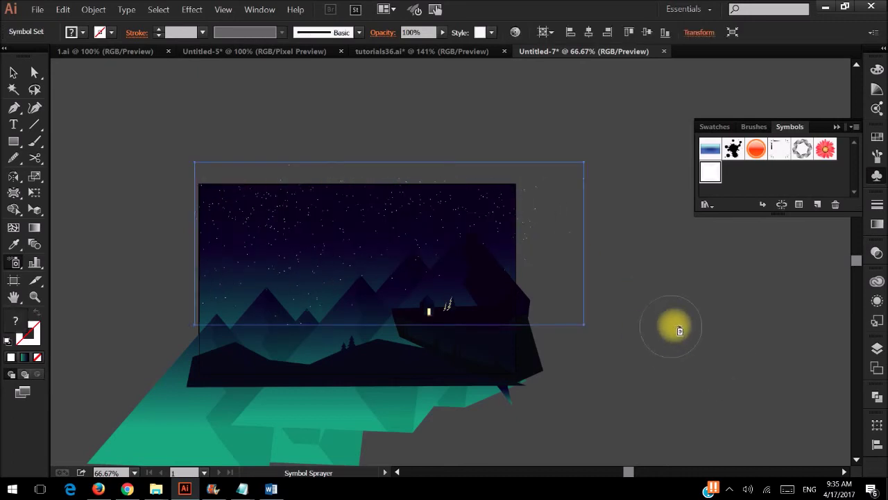
# Brush over the sky with the Symbol Sizer to vary the star sizes.
pyautogui.click(15, 265)
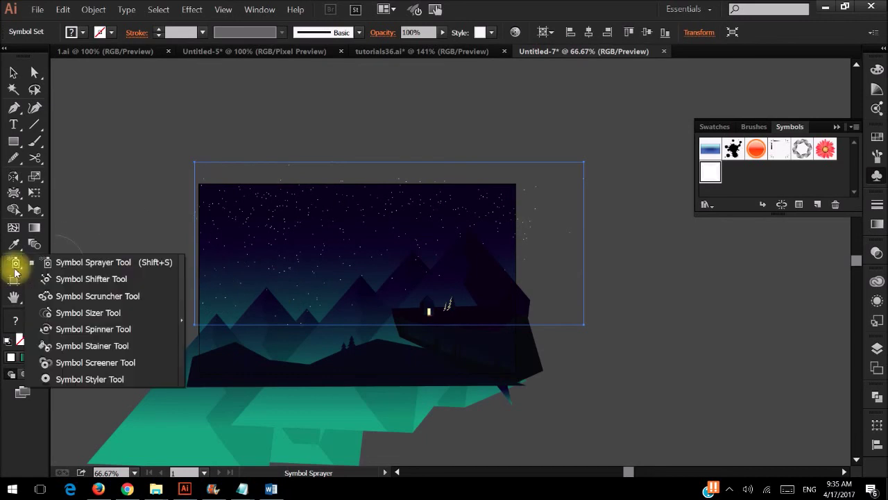
pyautogui.click(88, 312)
pyautogui.moveTo(308, 278)
pyautogui.mouseDown()
pyautogui.moveTo(331, 248)
pyautogui.moveTo(274, 221)
pyautogui.mouseUp()
pyautogui.moveTo(437, 214); pyautogui.dragTo(446, 216)
pyautogui.moveTo(512, 228)
pyautogui.mouseDown()
pyautogui.moveTo(555, 222)
pyautogui.moveTo(479, 201)
pyautogui.mouseUp()
pyautogui.moveTo(394, 259); pyautogui.dragTo(394, 236)
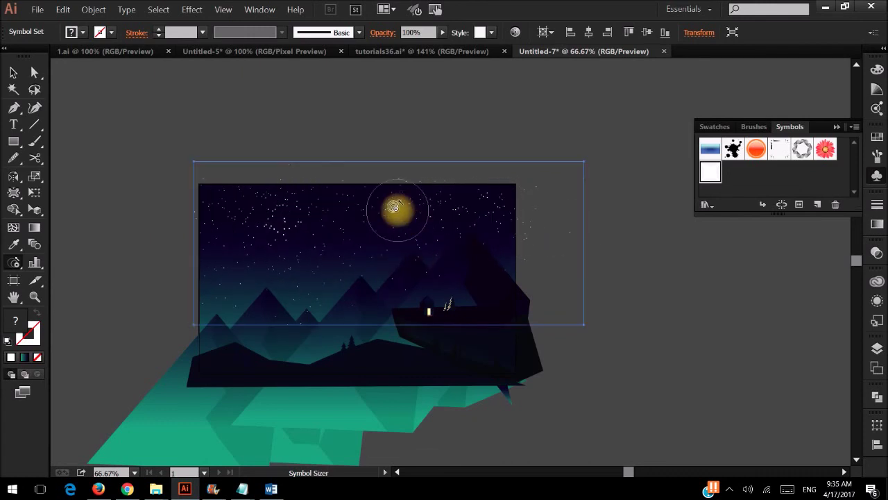
pyautogui.moveTo(317, 257); pyautogui.dragTo(432, 252)
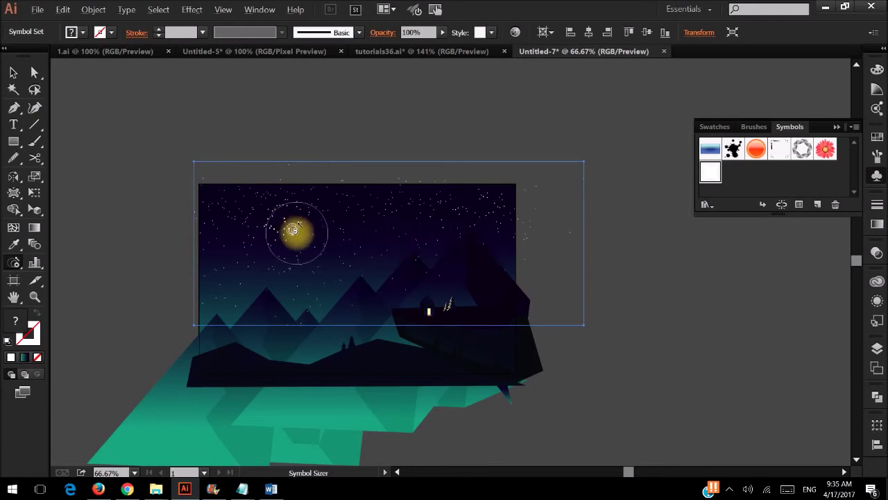
pyautogui.scroll(1, 296, 232)
pyautogui.moveTo(292, 222); pyautogui.dragTo(295, 201)
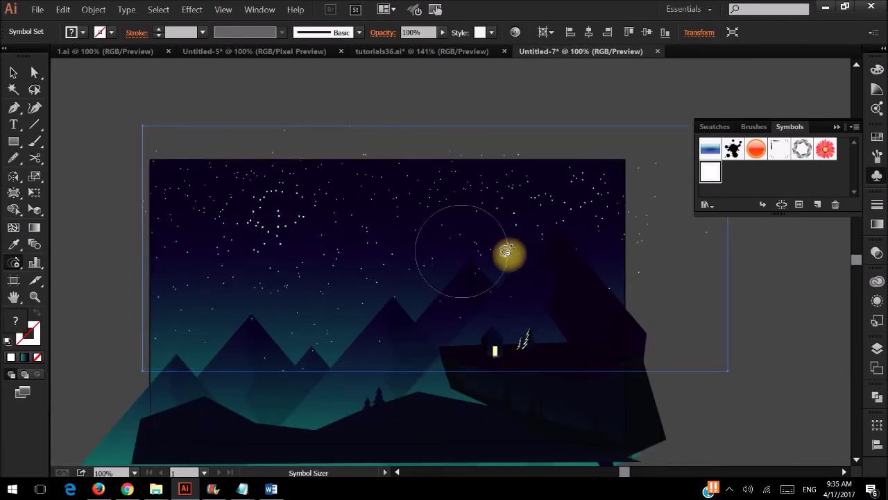
pyautogui.moveTo(221, 215); pyautogui.dragTo(254, 230)
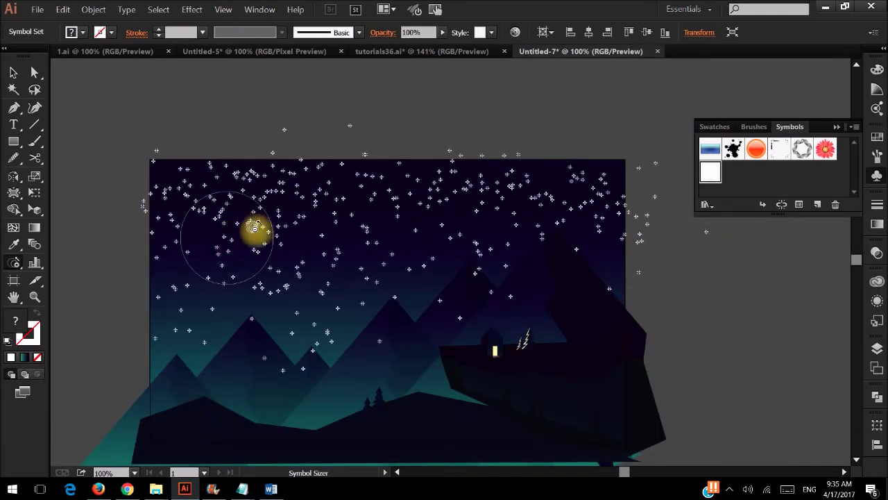
pyautogui.moveTo(416, 203); pyautogui.dragTo(680, 241)
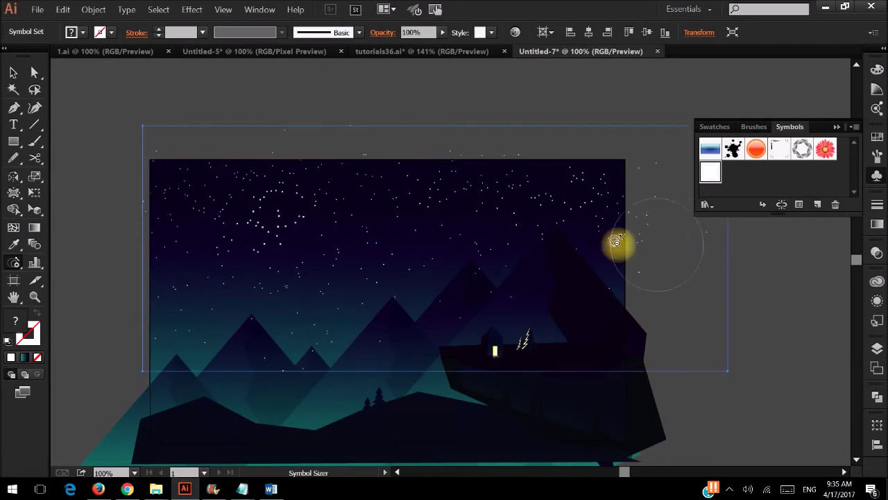
pyautogui.moveTo(417, 204); pyautogui.dragTo(575, 250)
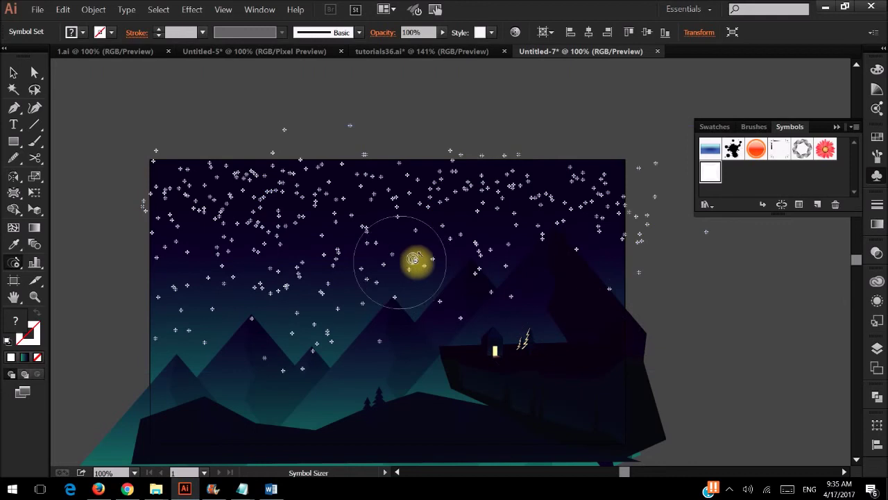
pyautogui.moveTo(409, 288)
pyautogui.mouseDown()
pyautogui.moveTo(337, 268)
pyautogui.moveTo(199, 265)
pyautogui.moveTo(292, 222)
pyautogui.mouseUp()
pyautogui.moveTo(439, 192); pyautogui.dragTo(357, 213)
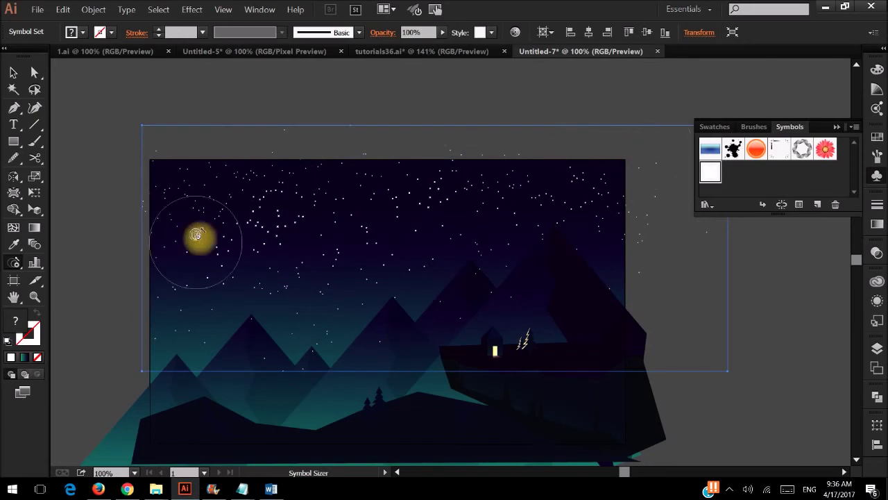
# Rotate the stars above the left mountains with the Symbol Spinner.
pyautogui.click(16, 263)
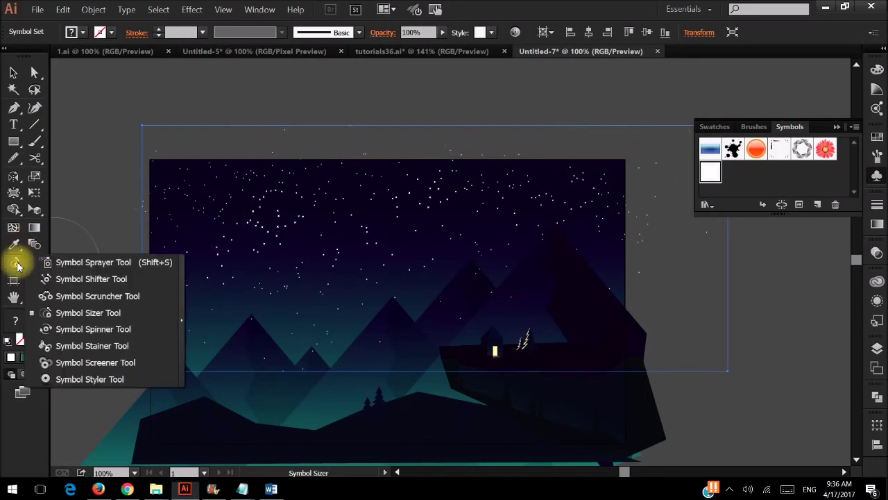
pyautogui.click(125, 329)
pyautogui.moveTo(230, 240)
pyautogui.mouseDown()
pyautogui.moveTo(456, 299)
pyautogui.moveTo(465, 214)
pyautogui.moveTo(487, 321)
pyautogui.moveTo(521, 280)
pyautogui.moveTo(424, 226)
pyautogui.moveTo(521, 228)
pyautogui.moveTo(514, 198)
pyautogui.moveTo(616, 234)
pyautogui.moveTo(381, 217)
pyautogui.moveTo(145, 317)
pyautogui.moveTo(406, 422)
pyautogui.moveTo(168, 333)
pyautogui.mouseUp()
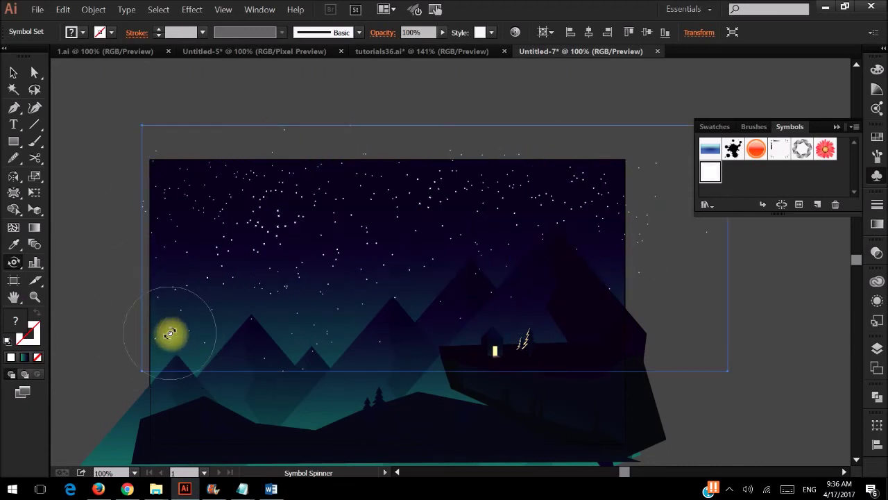
pyautogui.click(13, 72)
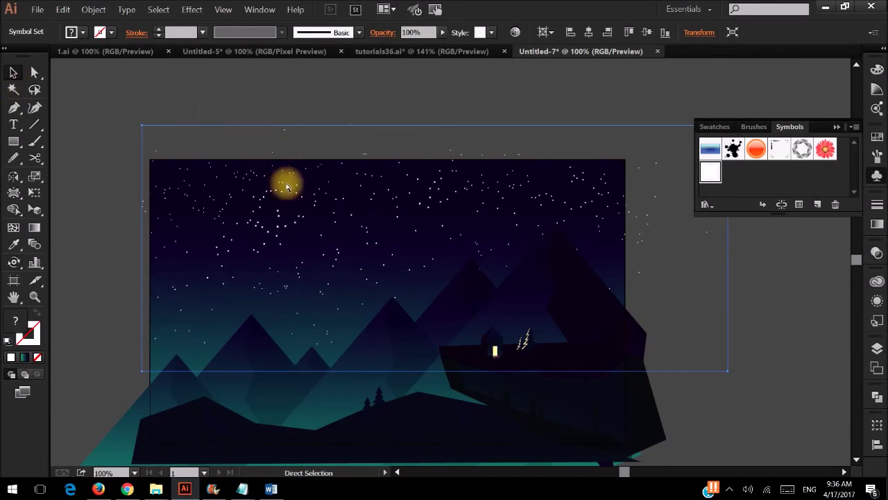
# Set the star symbol set's opacity to 30% in Transparency, then reselect the value.
pyautogui.click(706, 312)
pyautogui.keyDown('alt'); pyautogui.scroll(-1, 669, 296); pyautogui.keyUp('alt')
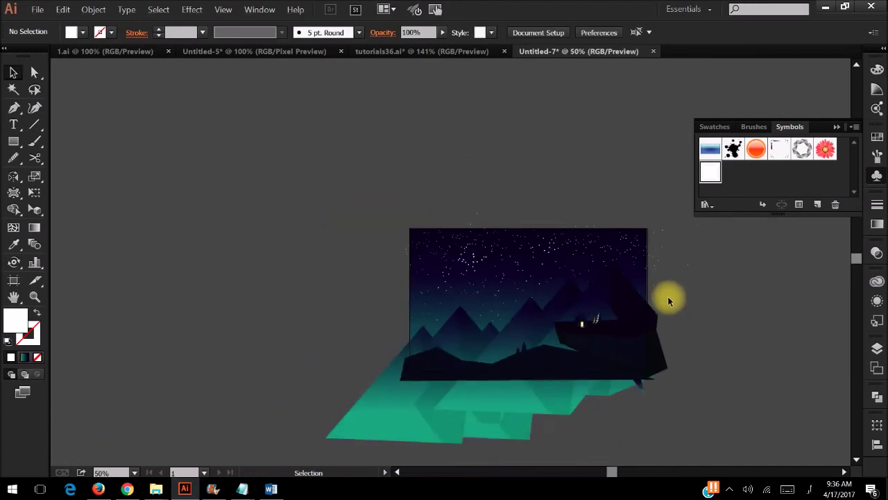
pyautogui.keyDown('alt'); pyautogui.scroll(1, 649, 329); pyautogui.keyUp('alt')
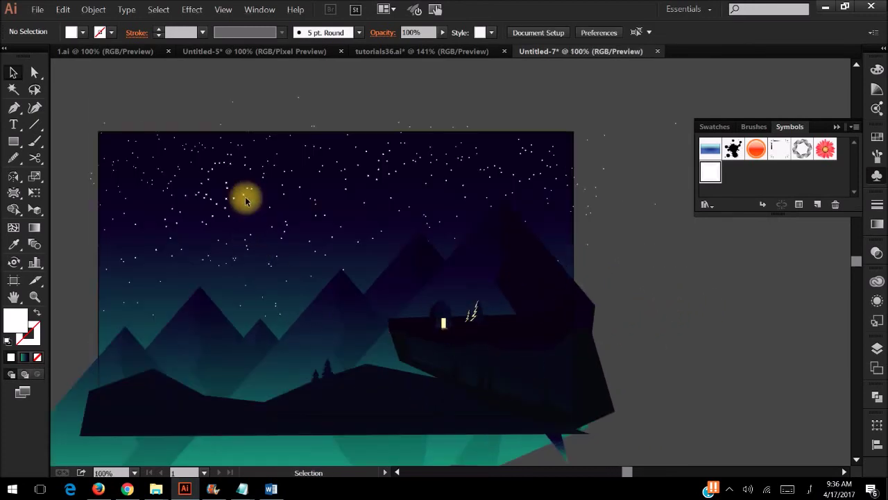
pyautogui.click(322, 133)
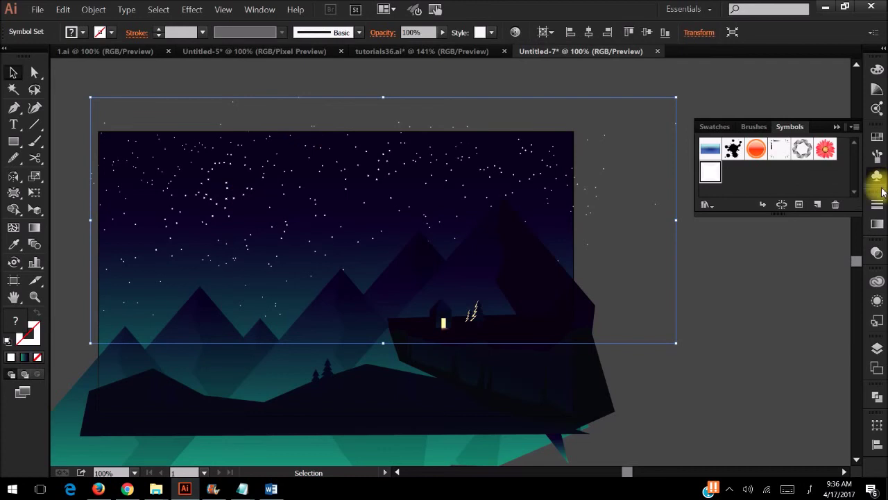
pyautogui.click(876, 252)
pyautogui.write('80')
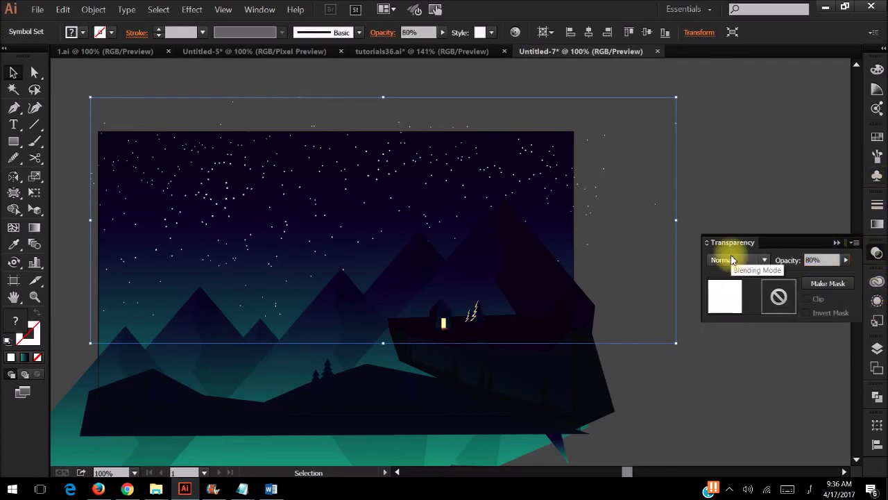
pyautogui.click(822, 259)
pyautogui.write('60')
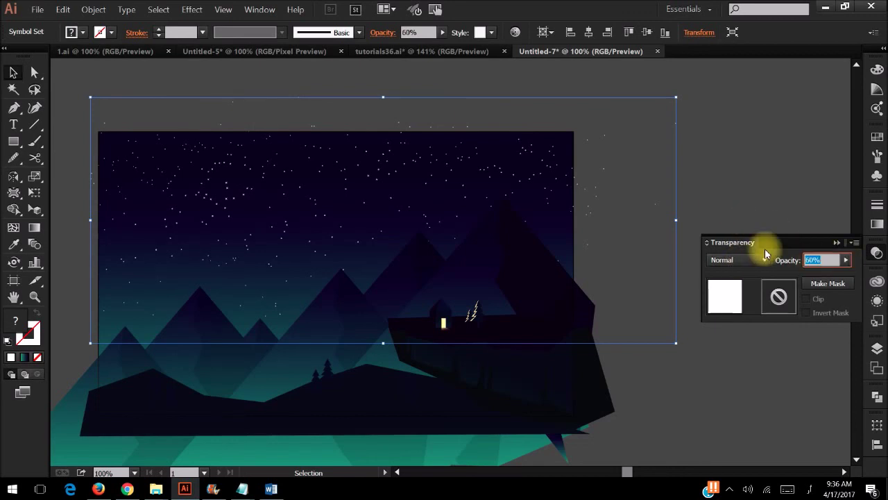
pyautogui.write('30')
pyautogui.press('Return')
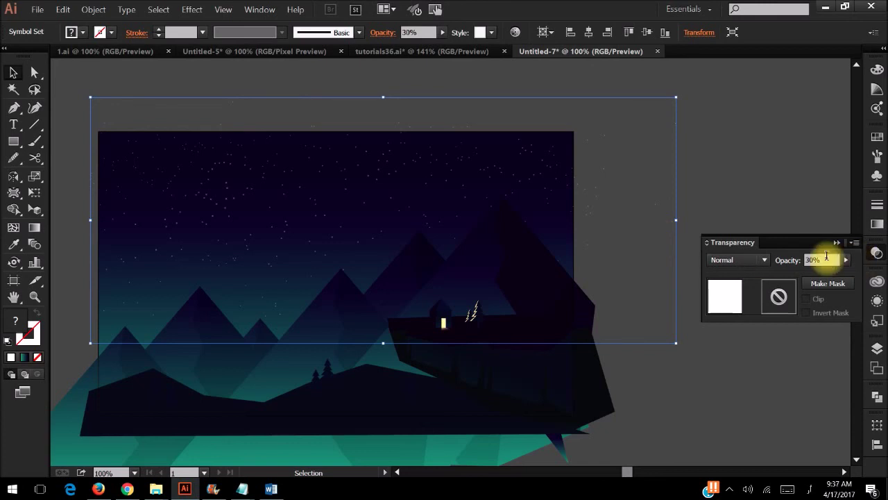
pyautogui.click(823, 259)
pyautogui.write('100')
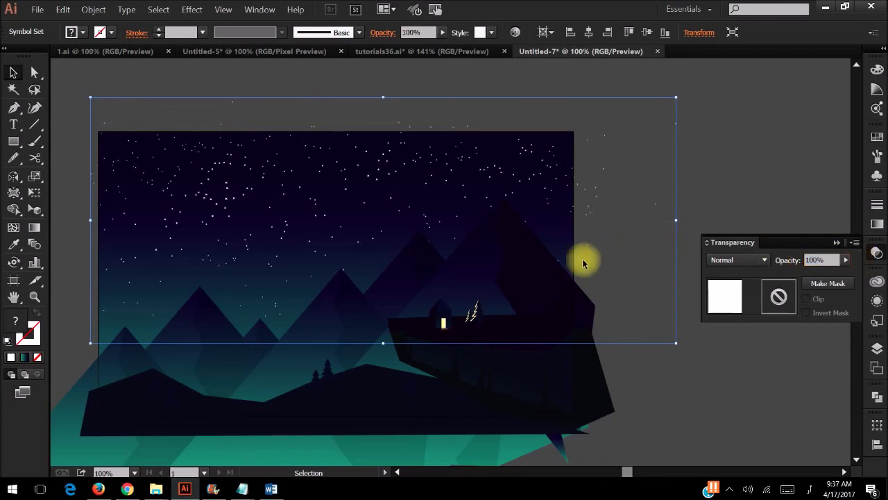
# Resize stars across the upper and middle sky with the Symbol Sizer.
pyautogui.moveTo(13, 262); pyautogui.dragTo(118, 315)
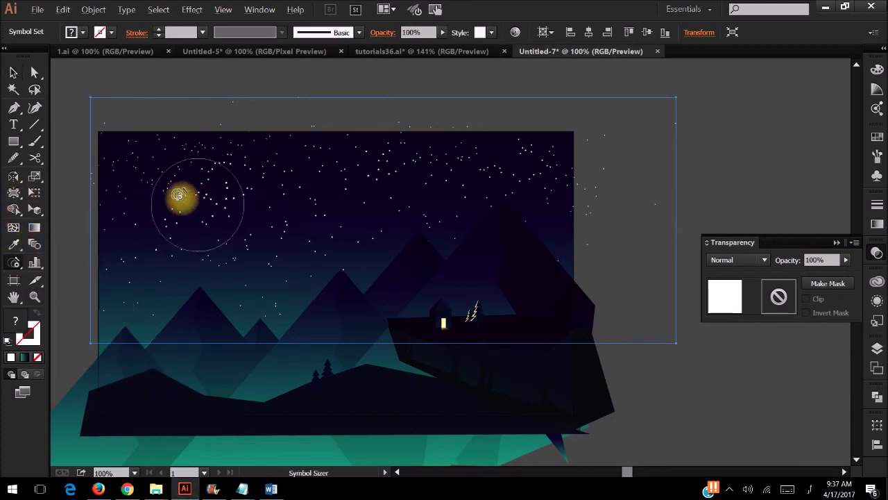
pyautogui.moveTo(179, 192); pyautogui.dragTo(204, 188)
pyautogui.moveTo(312, 208); pyautogui.dragTo(333, 173)
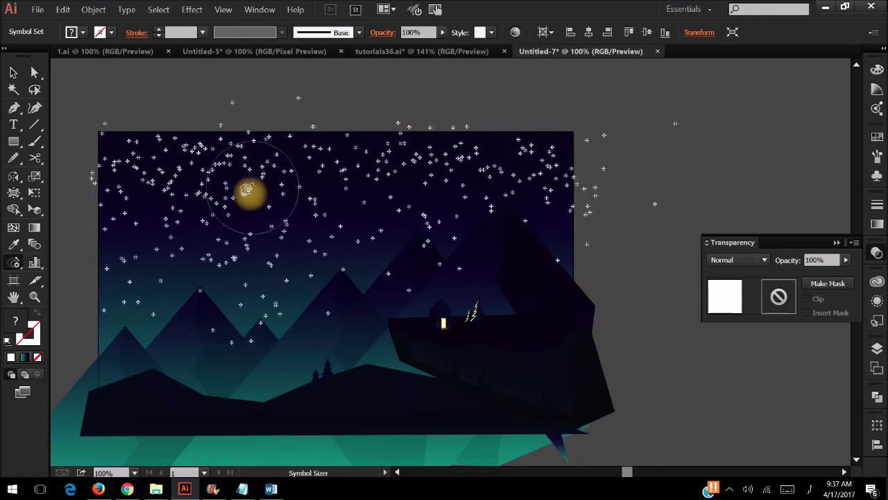
pyautogui.moveTo(365, 244)
pyautogui.mouseDown()
pyautogui.moveTo(143, 271)
pyautogui.moveTo(371, 275)
pyautogui.moveTo(559, 224)
pyautogui.moveTo(535, 148)
pyautogui.moveTo(376, 291)
pyautogui.moveTo(294, 267)
pyautogui.moveTo(400, 143)
pyautogui.moveTo(105, 271)
pyautogui.moveTo(346, 322)
pyautogui.moveTo(381, 348)
pyautogui.moveTo(478, 199)
pyautogui.moveTo(314, 380)
pyautogui.moveTo(273, 398)
pyautogui.moveTo(242, 458)
pyautogui.moveTo(240, 192)
pyautogui.moveTo(290, 238)
pyautogui.moveTo(252, 201)
pyautogui.moveTo(598, 277)
pyautogui.moveTo(525, 355)
pyautogui.moveTo(250, 210)
pyautogui.moveTo(270, 224)
pyautogui.moveTo(672, 259)
pyautogui.mouseUp()
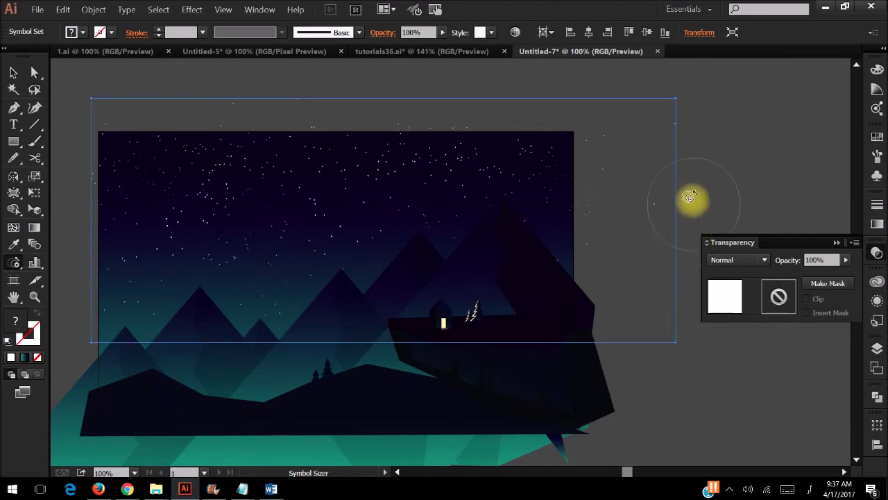
pyautogui.moveTo(560, 256)
pyautogui.mouseDown()
pyautogui.moveTo(115, 297)
pyautogui.moveTo(389, 344)
pyautogui.mouseUp()
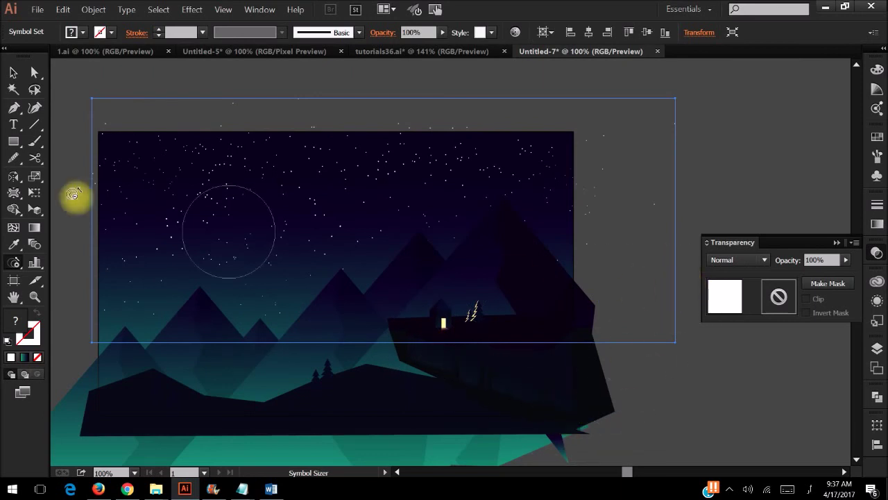
# Clip the whole scene to a 1024 × 613 px artboard-sized rectangle.
pyautogui.click(13, 72)
pyautogui.click(153, 104)
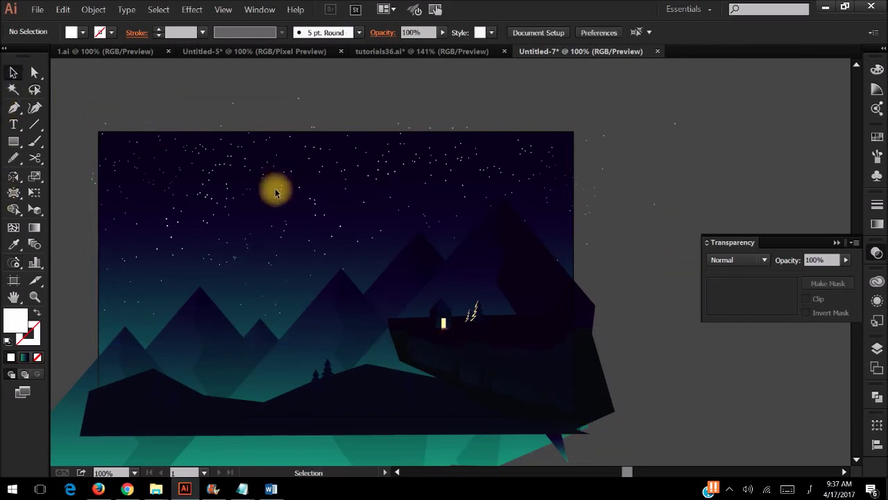
pyautogui.hscroll(-3, 265, 310)
pyautogui.hscroll(-1, 265, 311)
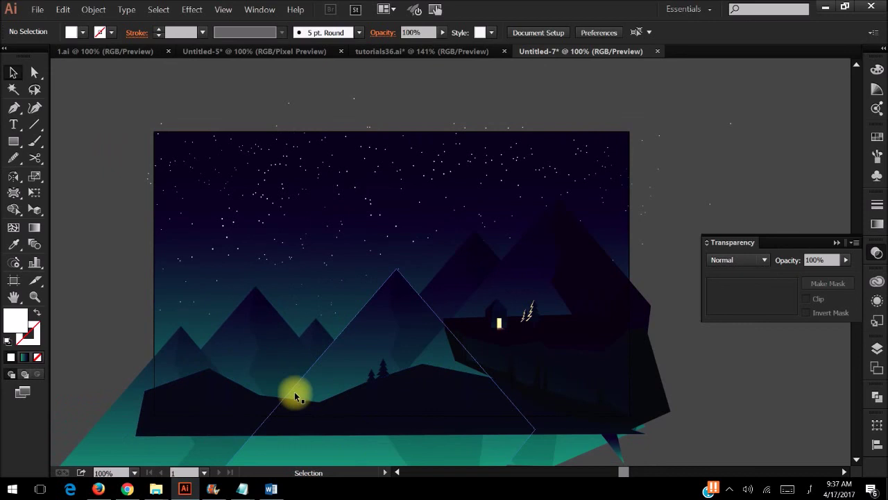
pyautogui.press('m')
pyautogui.moveTo(153, 130)
pyautogui.mouseDown()
pyautogui.moveTo(625, 384)
pyautogui.moveTo(629, 377)
pyautogui.mouseUp()
pyautogui.hotkey('ctrl', 'a')
pyautogui.rightClick(468, 290)
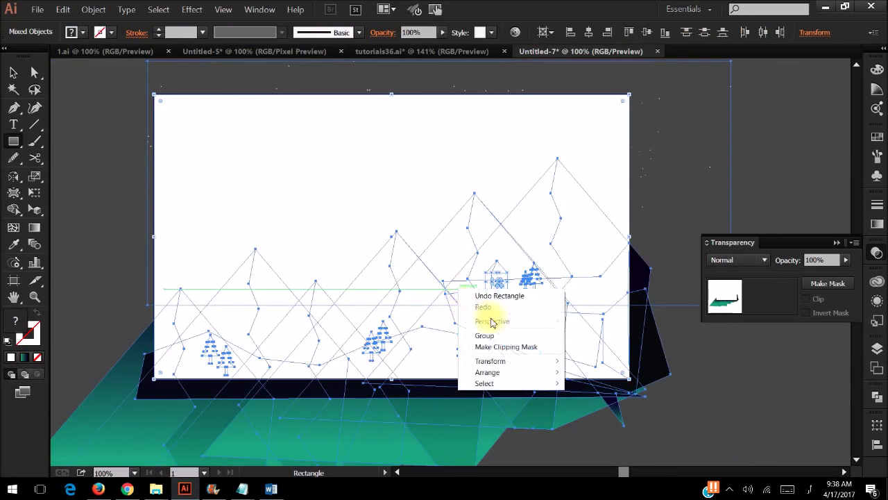
pyautogui.click(507, 346)
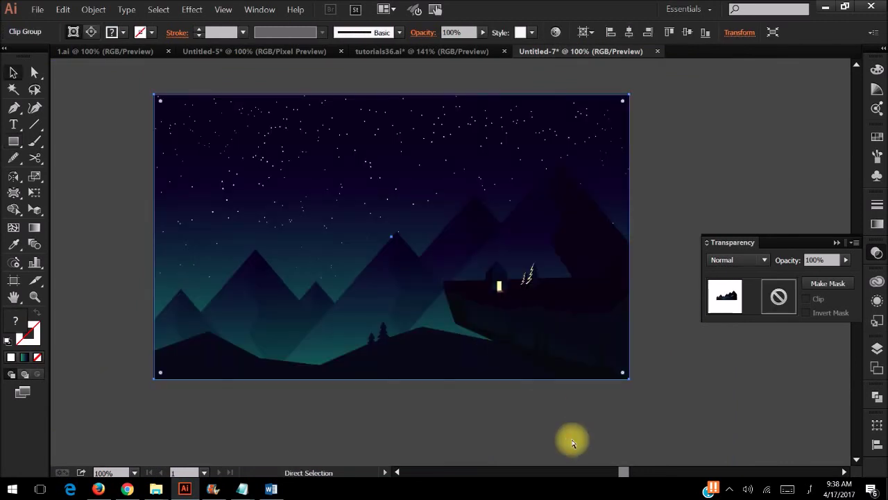
pyautogui.click(836, 243)
# Copy the Dzynee brand tab from tutorials36.ai and paste it in place in Untitled-7.
pyautogui.click(719, 276)
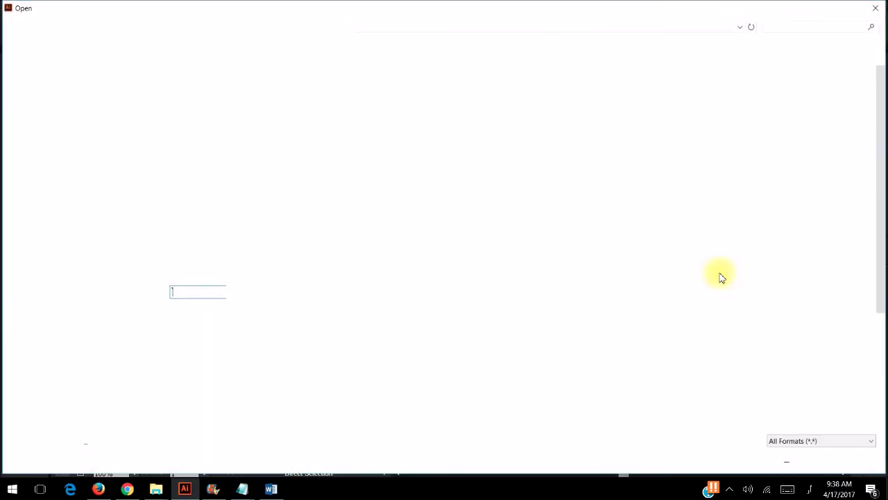
pyautogui.hotkey('ctrl', '+')
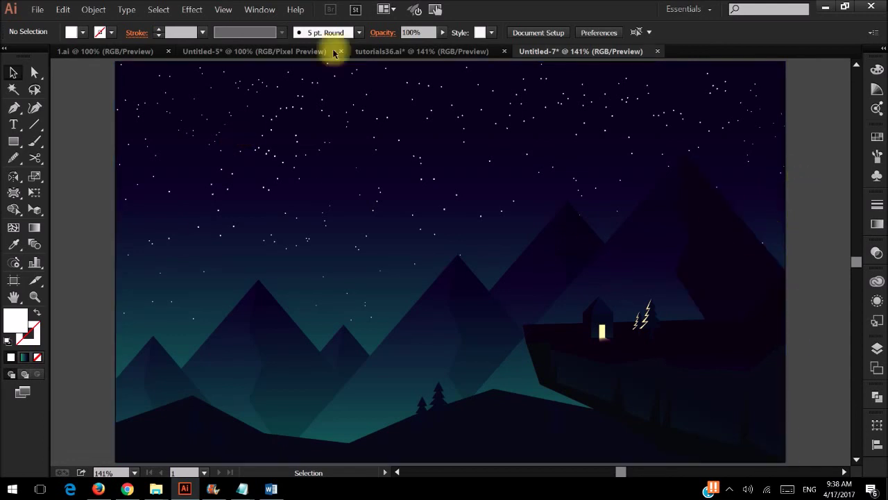
pyautogui.click(375, 52)
pyautogui.click(196, 437)
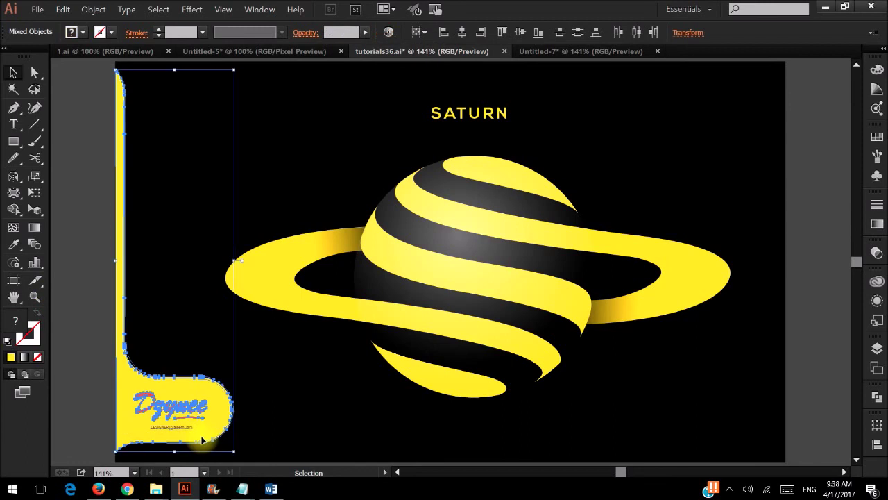
pyautogui.click(567, 61)
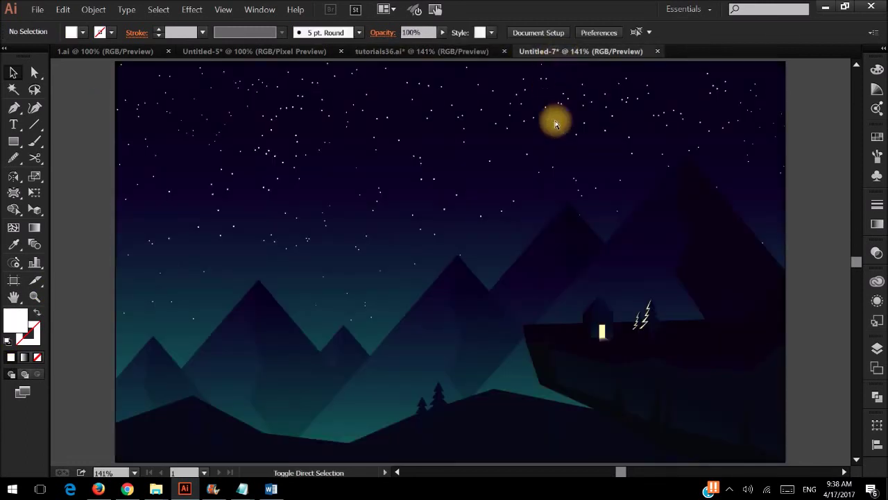
pyautogui.hotkey('ctrl', 'f')
pyautogui.hotkey('ctrl', 'shift', 'a')
# Select the yellow Dzynee tab and try a navy blue fill on it.
pyautogui.click(128, 388)
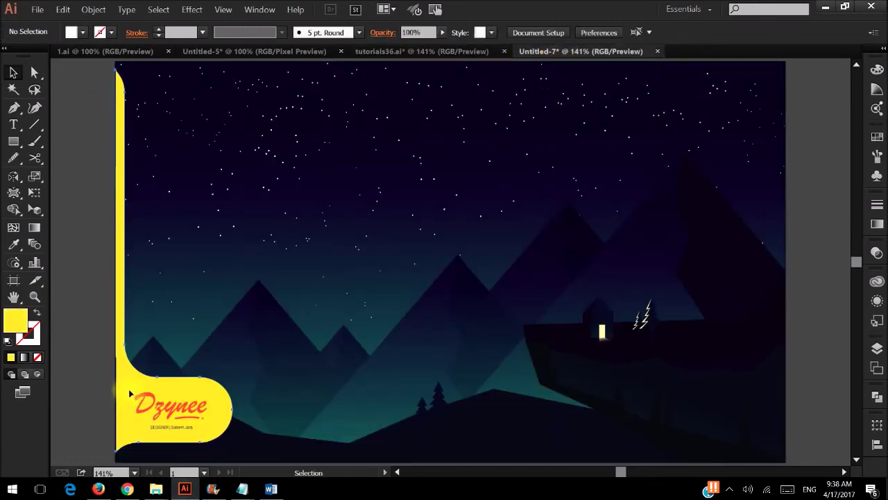
pyautogui.click(83, 32)
pyautogui.click(115, 66)
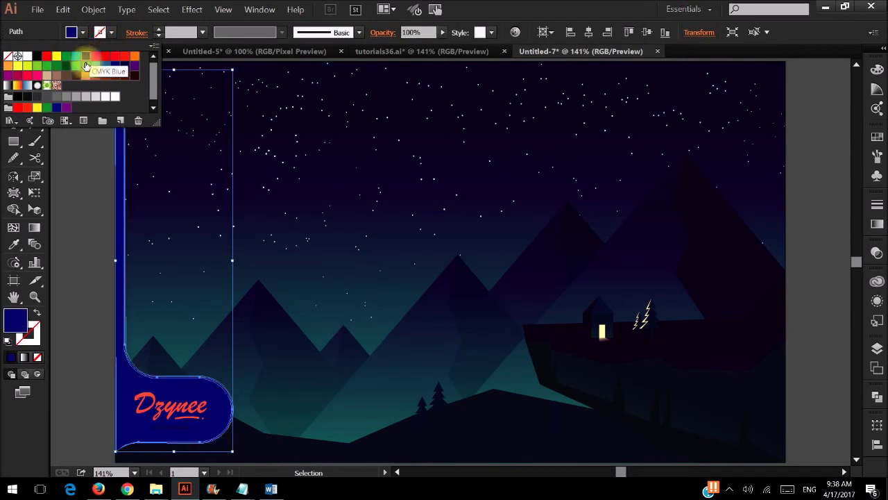
pyautogui.click(59, 220)
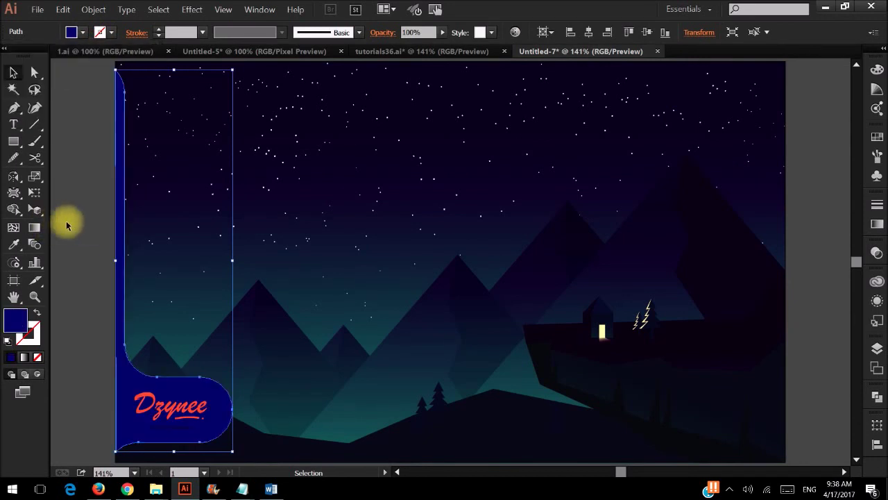
pyautogui.click(877, 226)
pyautogui.click(876, 226)
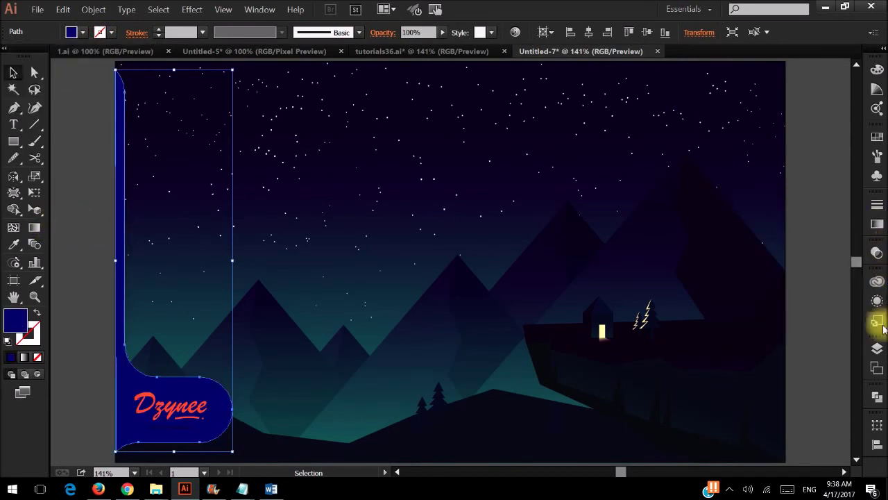
# Fill the tab with white from the Control bar swatches, then deselect it.
pyautogui.doubleClick(16, 327)
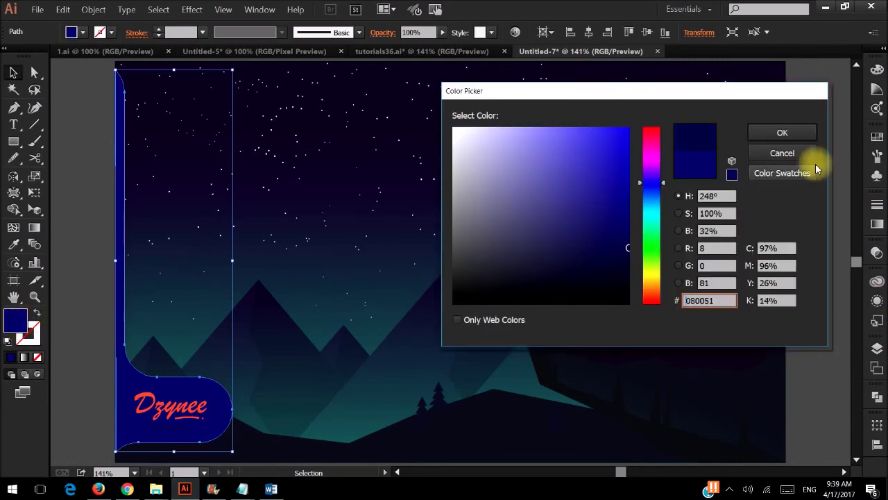
pyautogui.click(780, 132)
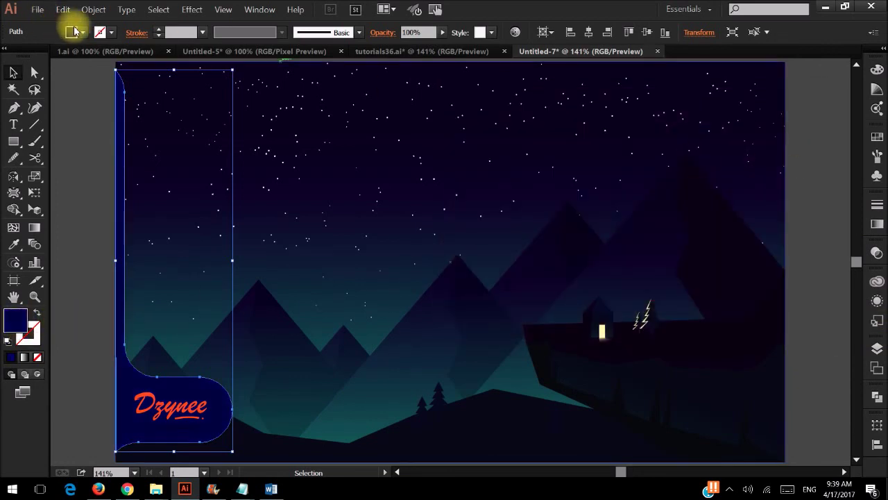
pyautogui.click(74, 31)
pyautogui.click(32, 58)
pyautogui.click(73, 186)
# At 100% view, eyedropper the lit cabin window's cream colour onto the white tab.
pyautogui.hotkey('ctrl', '1')
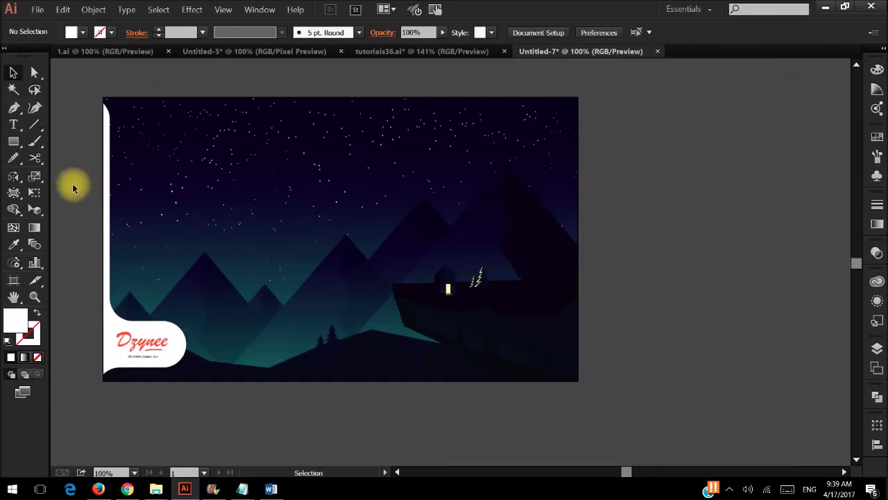
pyautogui.hscroll(-3, 73, 186)
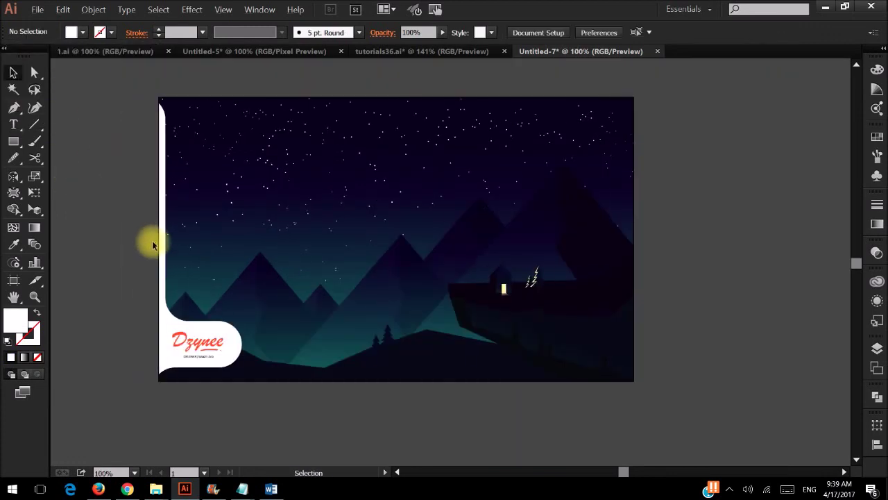
pyautogui.click(165, 317)
pyautogui.press('i')
pyautogui.click(503, 288)
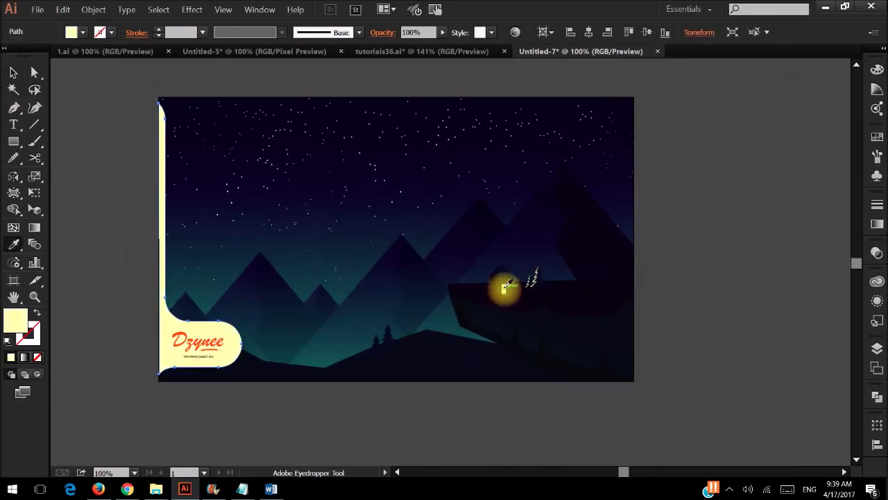
pyautogui.press('v')
pyautogui.click(656, 229)
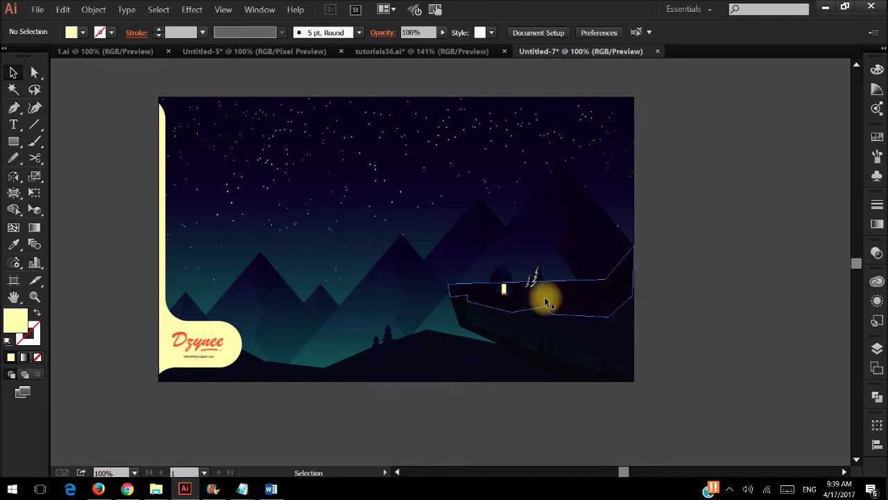
pyautogui.keyDown('alt'); pyautogui.scroll(3, 539, 297); pyautogui.keyUp('alt')
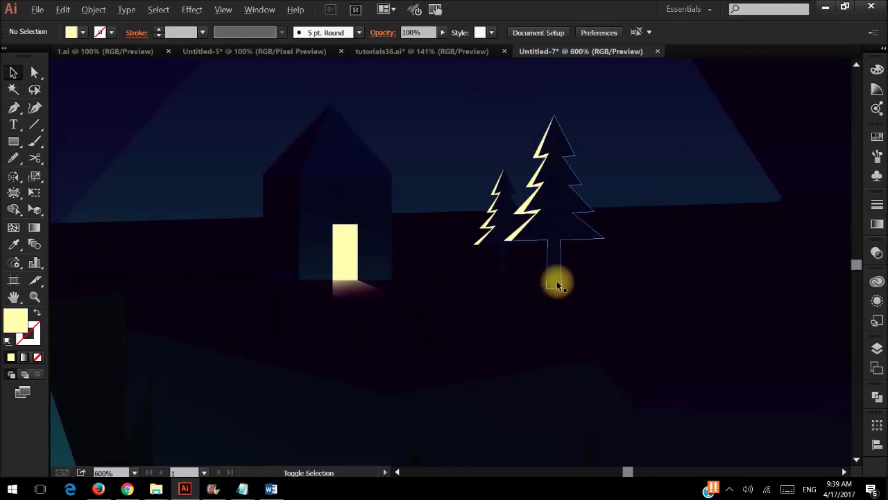
# Drill into the clipped landscape group with Direct Selection to reach the pine tree paths.
pyautogui.keyDown('alt'); pyautogui.scroll(1, 555, 282); pyautogui.keyUp('alt')
pyautogui.press('a')
pyautogui.click(553, 287)
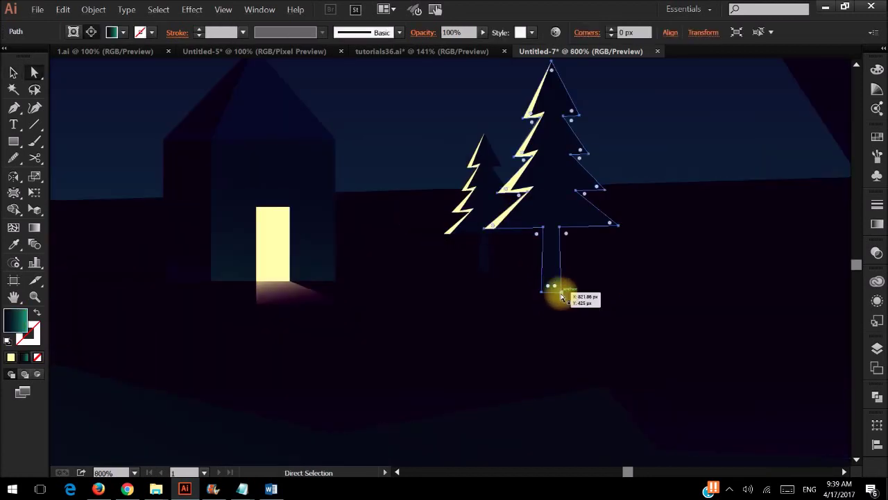
pyautogui.doubleClick(562, 297)
pyautogui.click(551, 276)
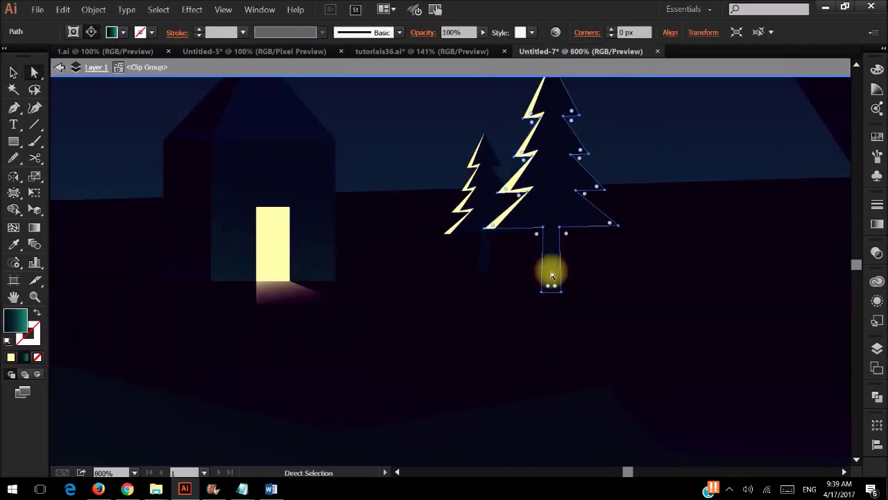
pyautogui.doubleClick(555, 281)
pyautogui.click(523, 282)
pyautogui.click(555, 293)
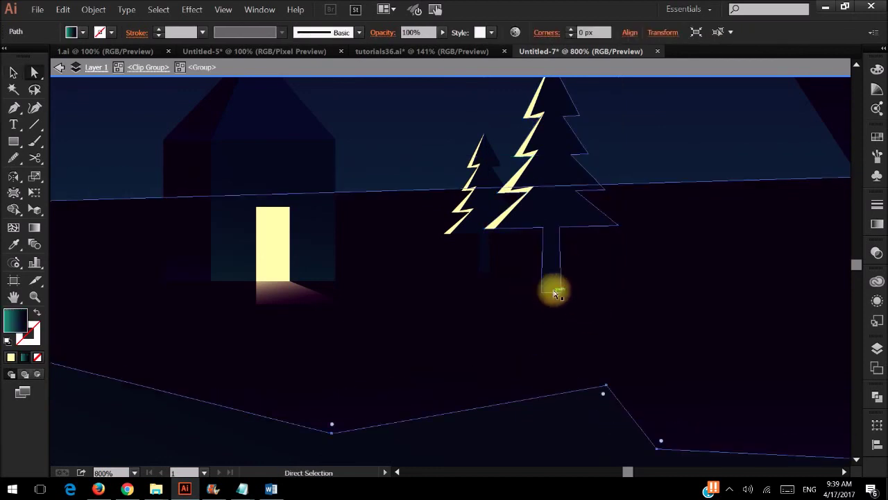
# Isolate the pine tree group and select its trunk-bottom anchors, then exit isolation.
pyautogui.click(562, 238)
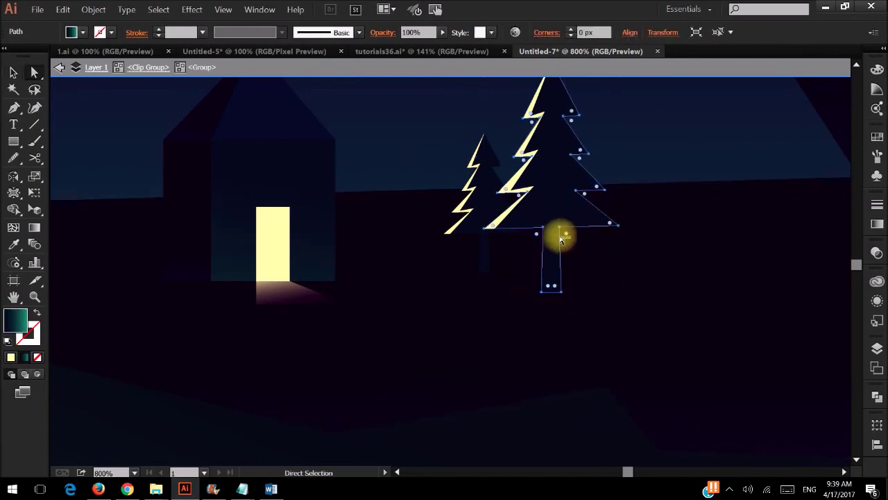
pyautogui.click(621, 179)
pyautogui.click(561, 213)
pyautogui.doubleClick(545, 173)
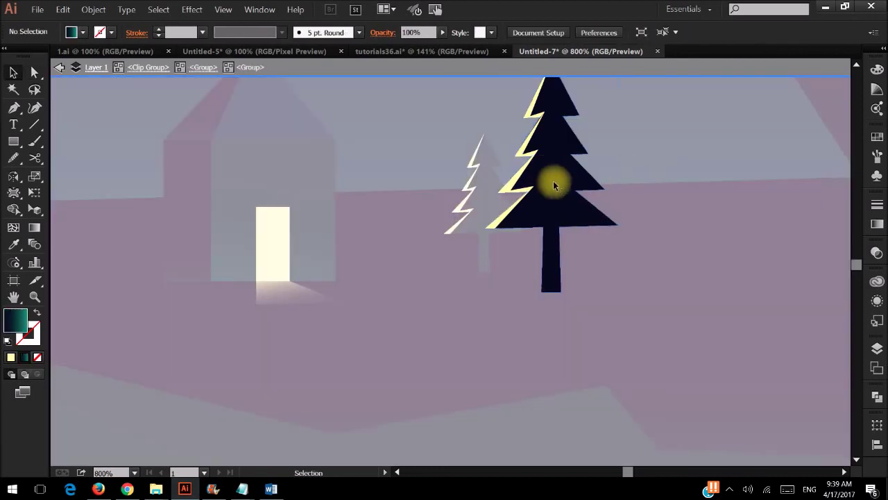
pyautogui.click(531, 287)
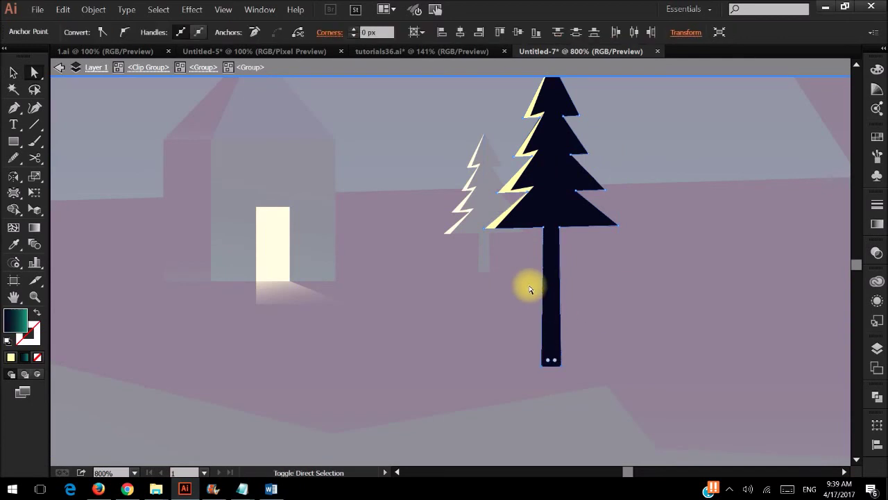
pyautogui.press('v')
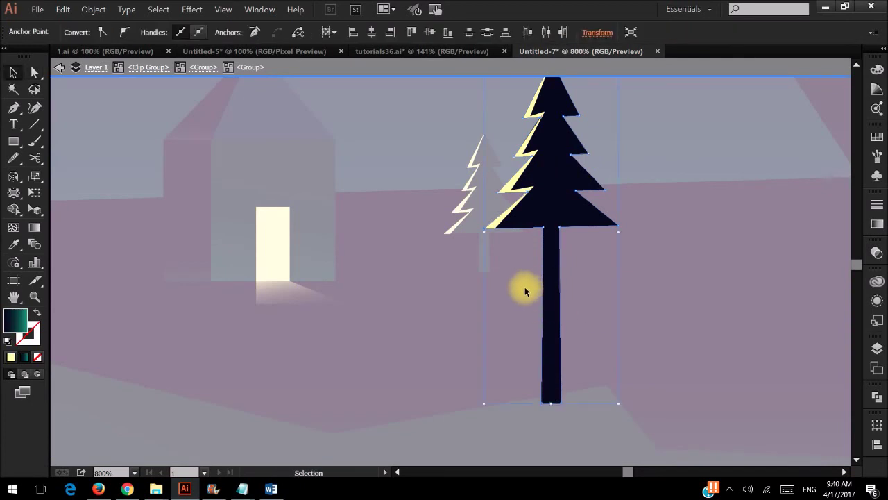
pyautogui.doubleClick(487, 267)
# Lengthen the smaller pine's trunk downward inside its isolated group.
pyautogui.doubleClick(485, 256)
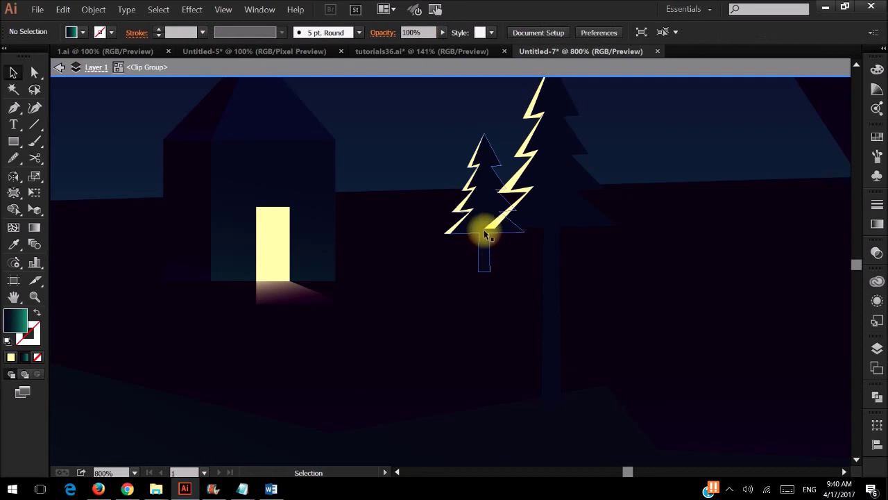
pyautogui.doubleClick(484, 259)
pyautogui.moveTo(464, 268); pyautogui.dragTo(463, 267)
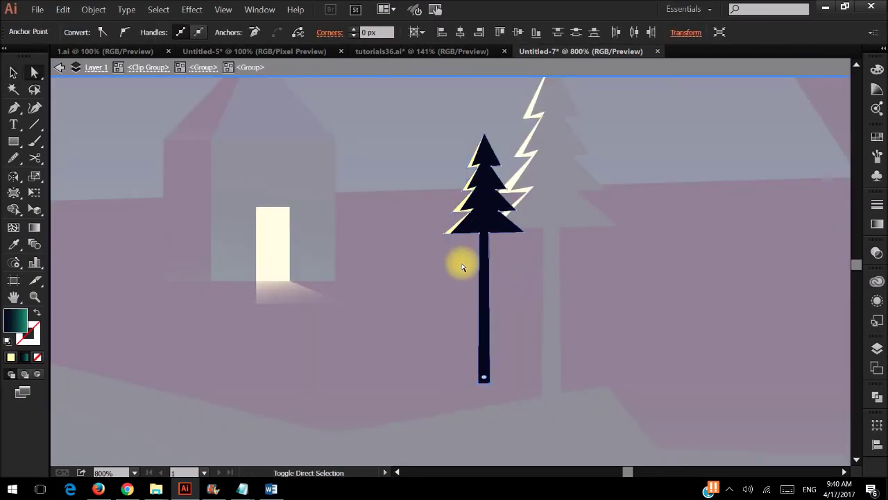
pyautogui.press('v')
pyautogui.doubleClick(574, 265)
# Nudge the pine pair up and right onto the cliff beside the house.
pyautogui.click(494, 292)
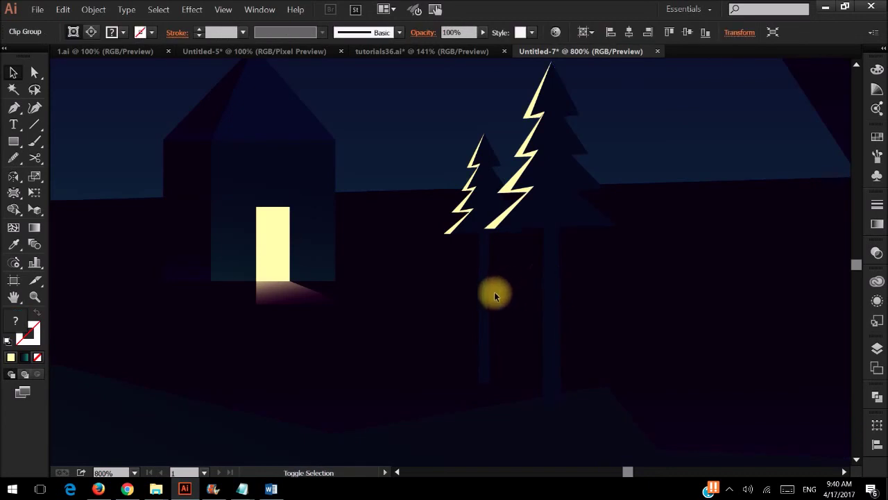
pyautogui.doubleClick(549, 270)
pyautogui.doubleClick(549, 248)
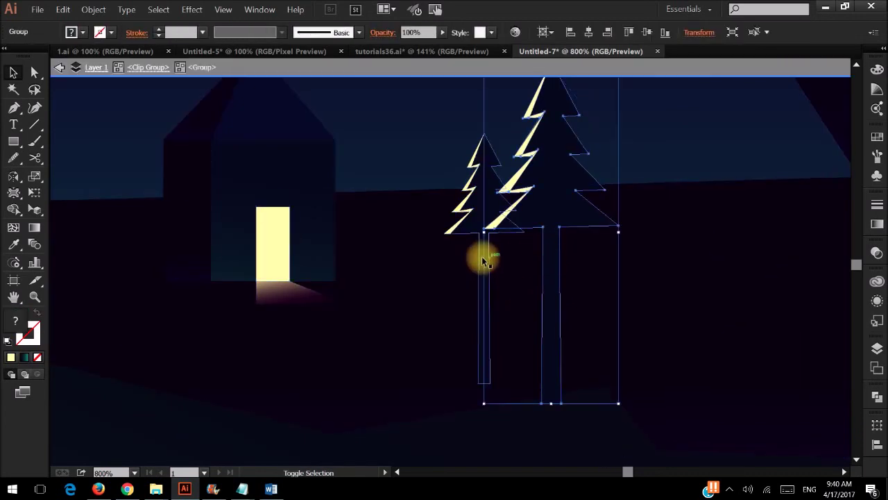
pyautogui.press('Up')
pyautogui.press('Up')
pyautogui.press('Up')
pyautogui.press('Up')
pyautogui.press('Up')
pyautogui.press('Up')
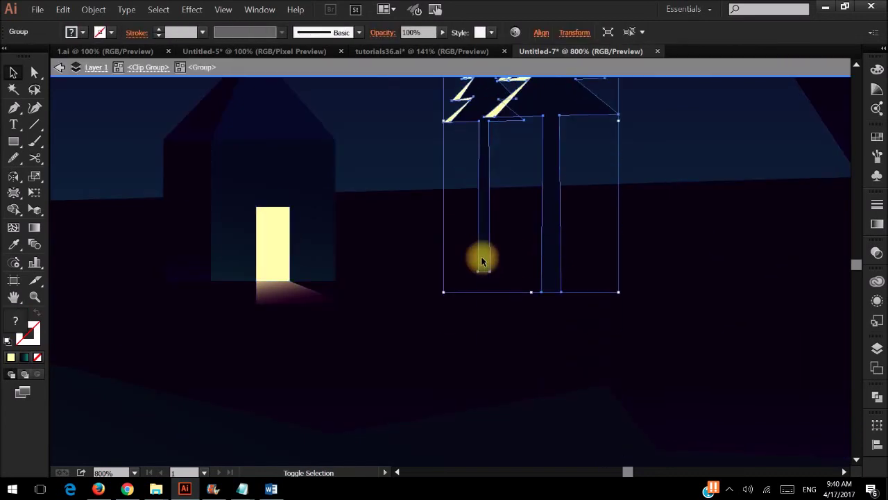
pyautogui.press('Right')
pyautogui.press('Right')
pyautogui.press('Right')
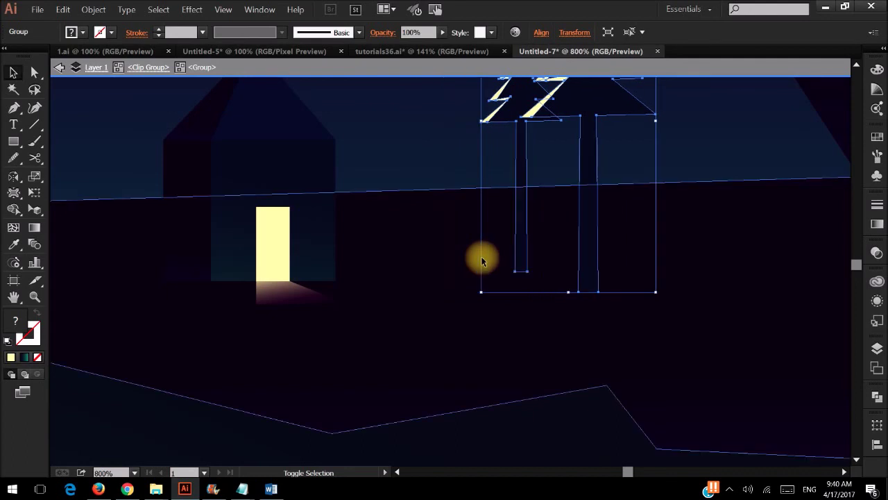
pyautogui.press('Right')
pyautogui.press('Right')
pyautogui.press('Right')
pyautogui.press('Right')
pyautogui.press('Right')
pyautogui.press('Right')
pyautogui.press('Down')
pyautogui.press('Down')
pyautogui.press('Down')
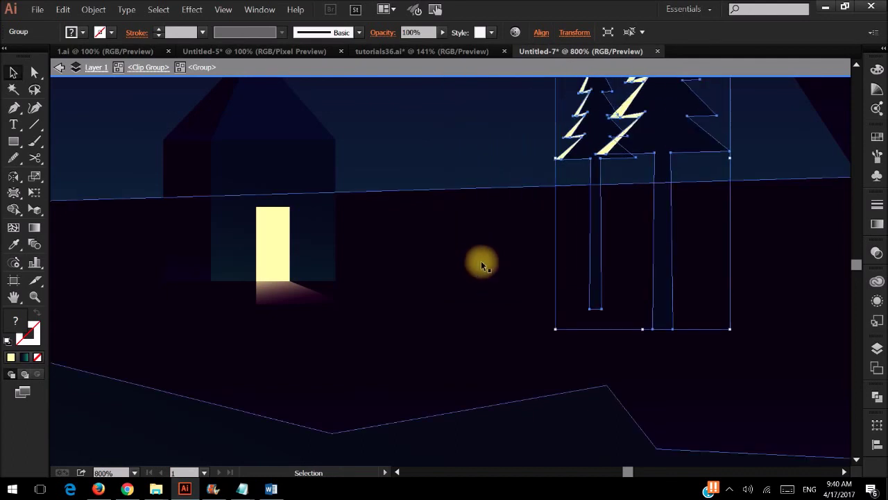
# Deselect the trees and pan over to the dark hill with the small pines.
pyautogui.scroll(-4, 458, 218)
pyautogui.click(780, 144)
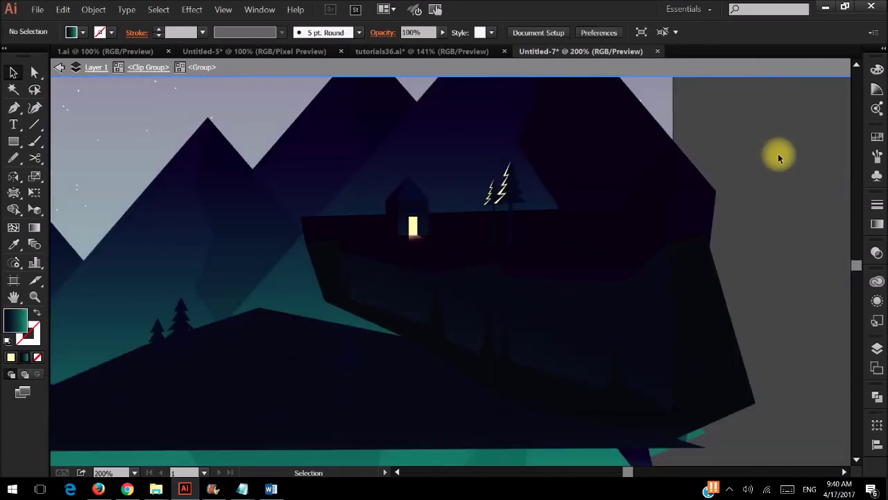
pyautogui.hscroll(-1, 775, 158)
pyautogui.hscroll(-2, 770, 158)
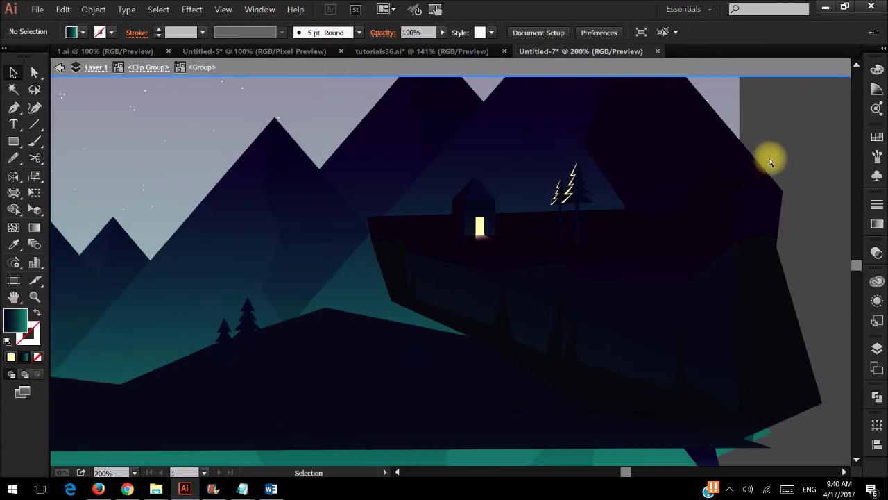
pyautogui.hscroll(-2, 694, 163)
pyautogui.scroll(2, 688, 167)
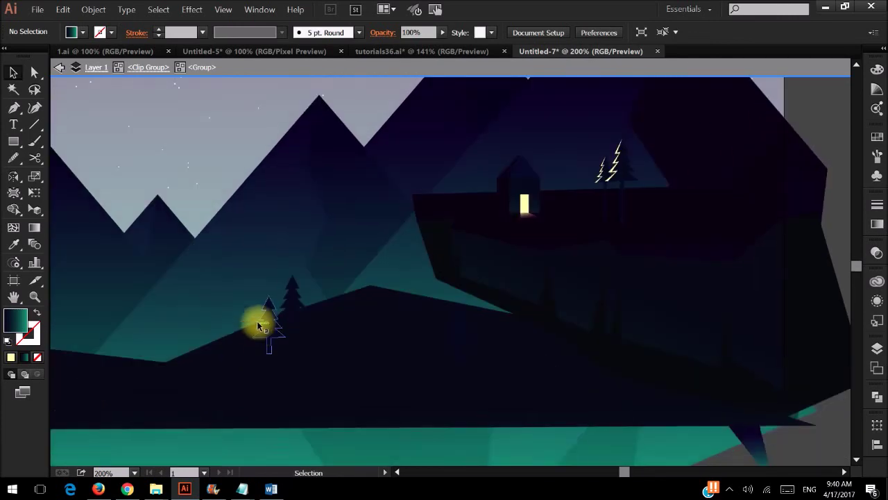
pyautogui.scroll(-3, 257, 321)
pyautogui.scroll(-2, 243, 271)
pyautogui.scroll(1, 251, 315)
pyautogui.hscroll(-1, 208, 327)
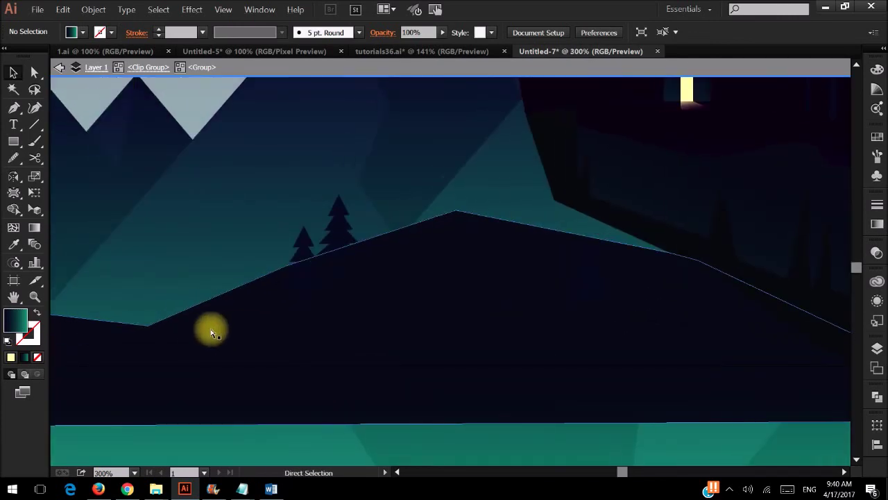
pyautogui.scroll(-1, 212, 333)
pyautogui.hscroll(-1, 213, 335)
# Draw a tall, sharp grass blade rising from the hill left of the pines.
pyautogui.press('p')
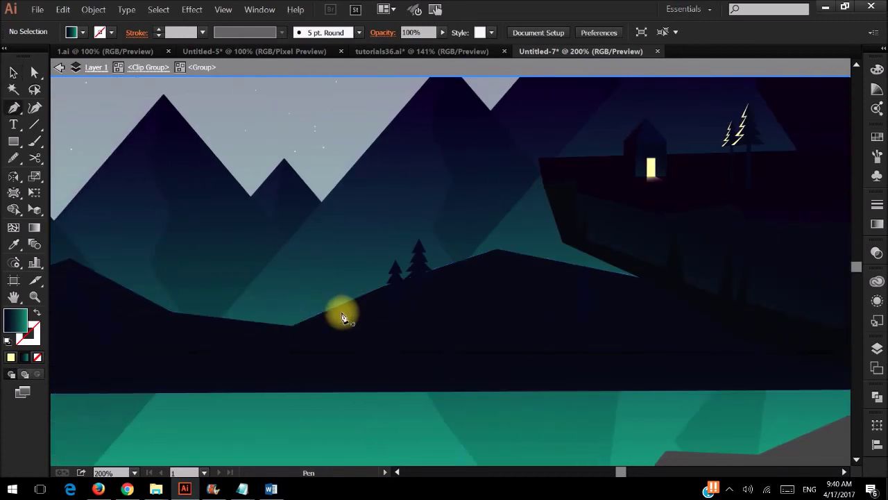
pyautogui.moveTo(338, 319); pyautogui.dragTo(340, 242)
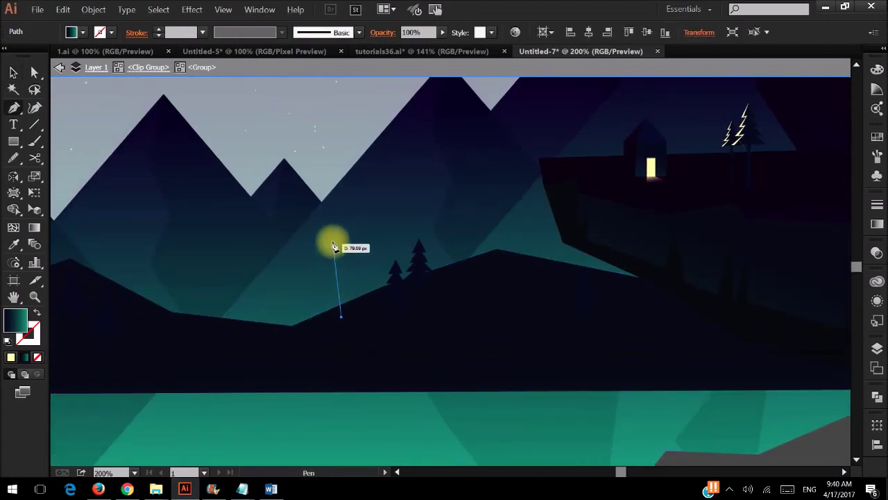
pyautogui.click(320, 328)
pyautogui.click(328, 261)
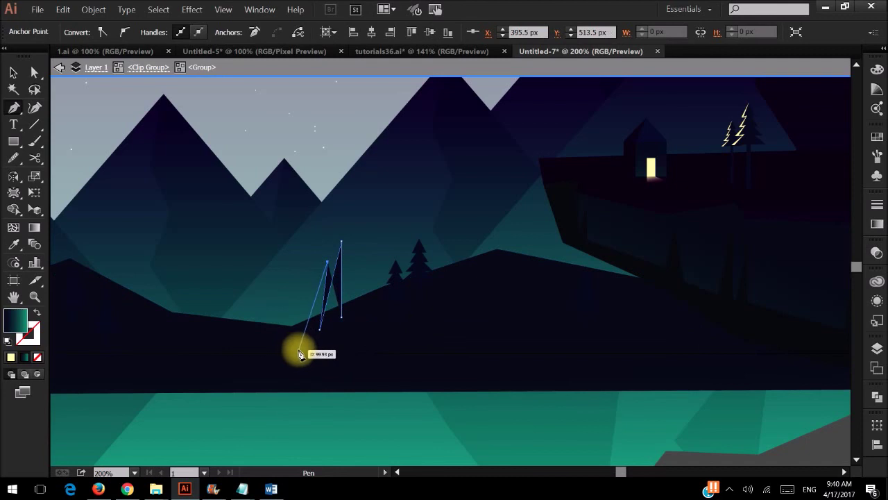
pyautogui.click(302, 352)
pyautogui.click(341, 317)
pyautogui.press('v')
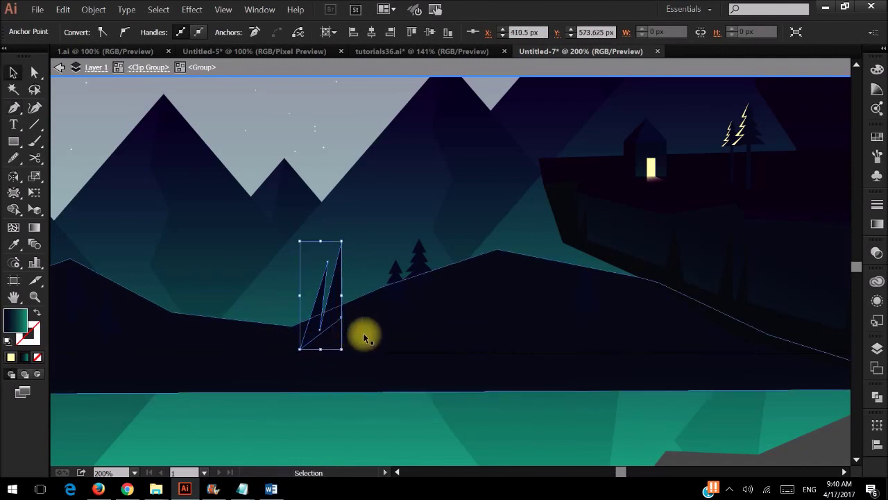
pyautogui.click(361, 363)
pyautogui.click(273, 361)
# Draw a second spiky grass cluster on the hill's left slope.
pyautogui.press('p')
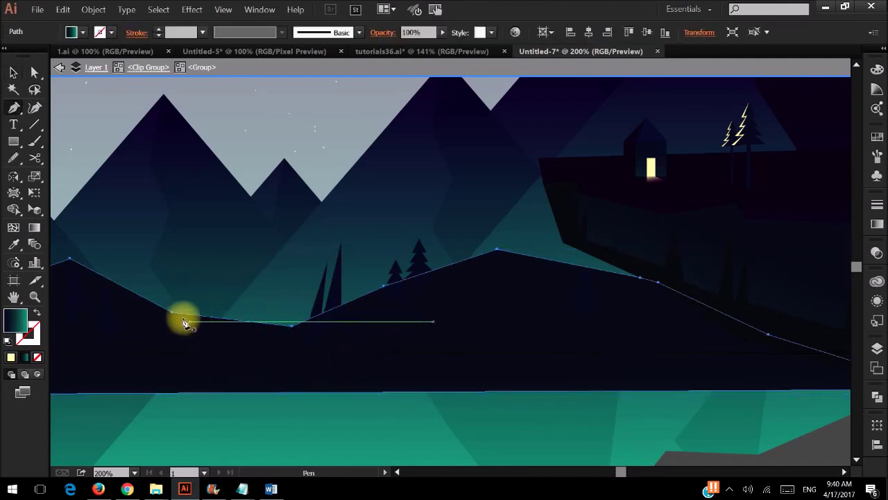
pyautogui.moveTo(163, 320); pyautogui.dragTo(205, 260)
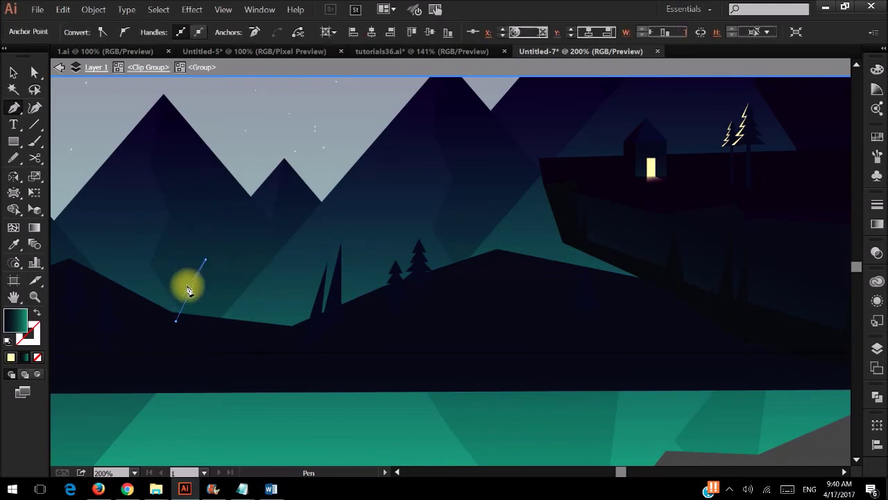
pyautogui.moveTo(176, 321); pyautogui.dragTo(199, 243)
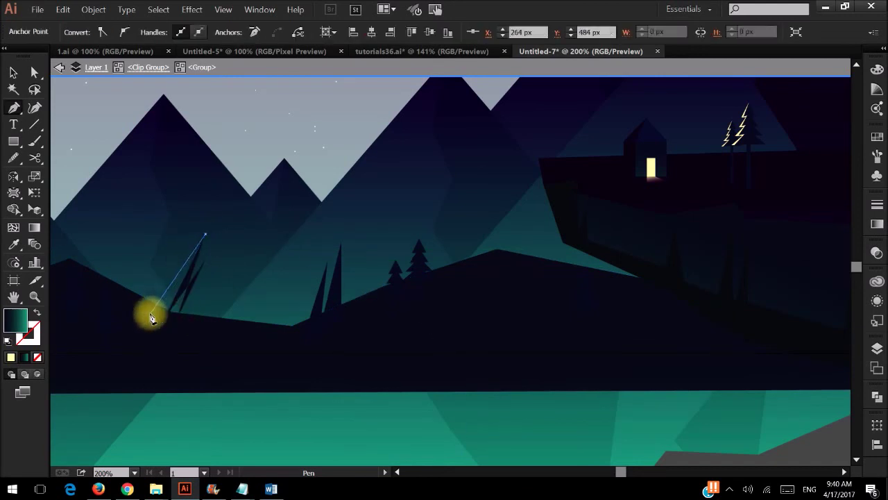
pyautogui.moveTo(150, 313); pyautogui.dragTo(163, 242)
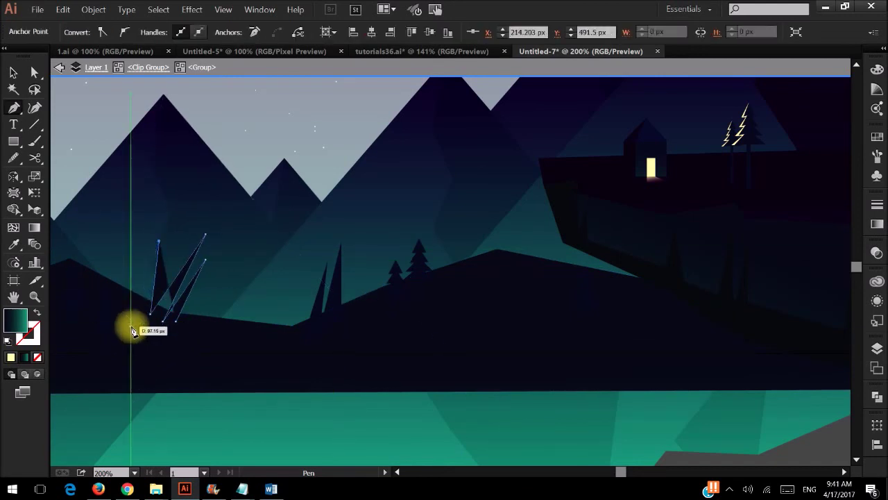
pyautogui.press('v')
pyautogui.scroll(-5, 247, 341)
# Unite both grass clusters and the dark hill with Pathfinder, then zoom out to the whole scene.
pyautogui.scroll(3, 247, 340)
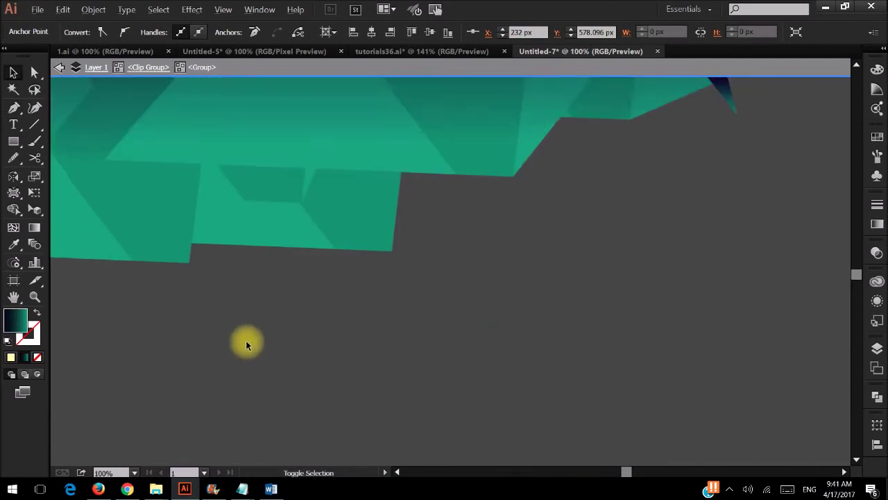
pyautogui.hotkey('ctrl', '-')
pyautogui.click(397, 337)
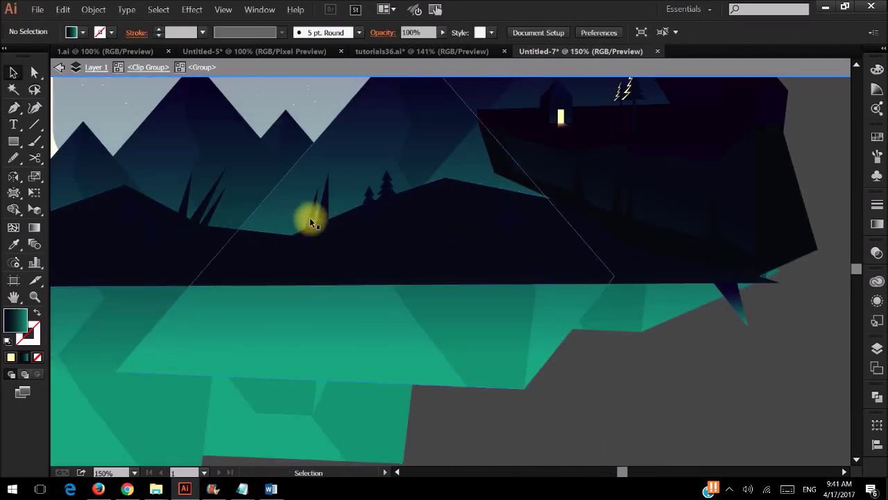
pyautogui.click(317, 218)
pyautogui.keyDown('shift'); pyautogui.click(206, 212); pyautogui.keyUp('shift')
pyautogui.keyDown('shift'); pyautogui.click(656, 271); pyautogui.keyUp('shift')
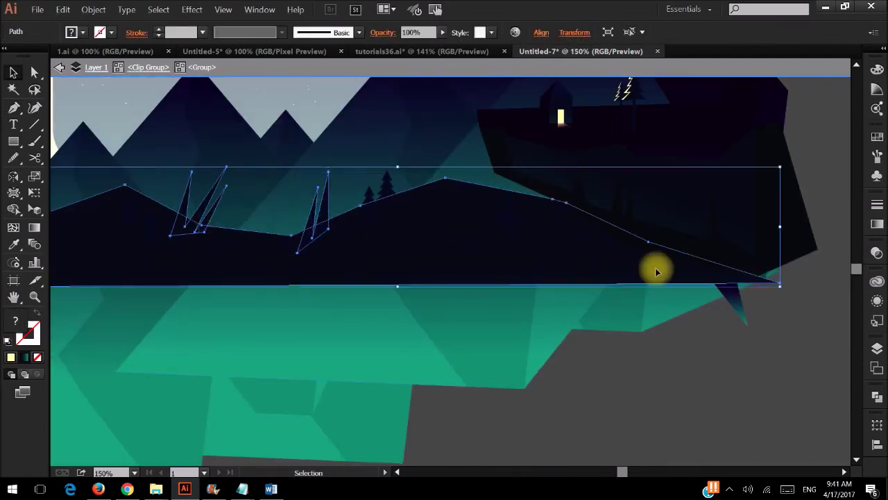
pyautogui.click(877, 395)
pyautogui.click(714, 416)
pyautogui.click(622, 392)
pyautogui.scroll(-1, 615, 344)
pyautogui.hotkey('ctrl', '-')
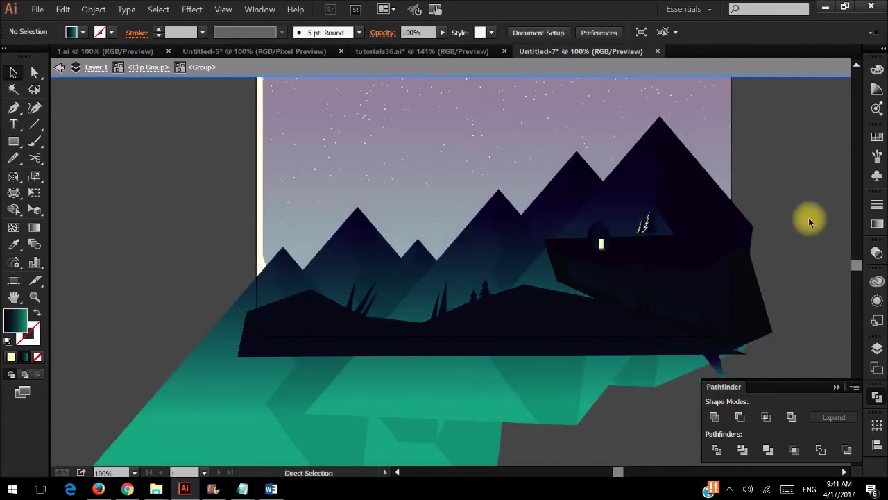
pyautogui.hscroll(2, 792, 238)
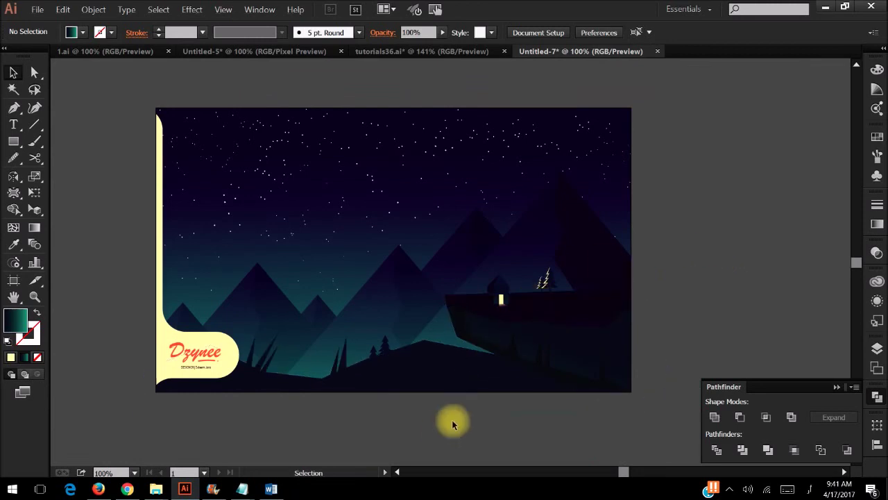
pyautogui.scroll(1, 451, 424)
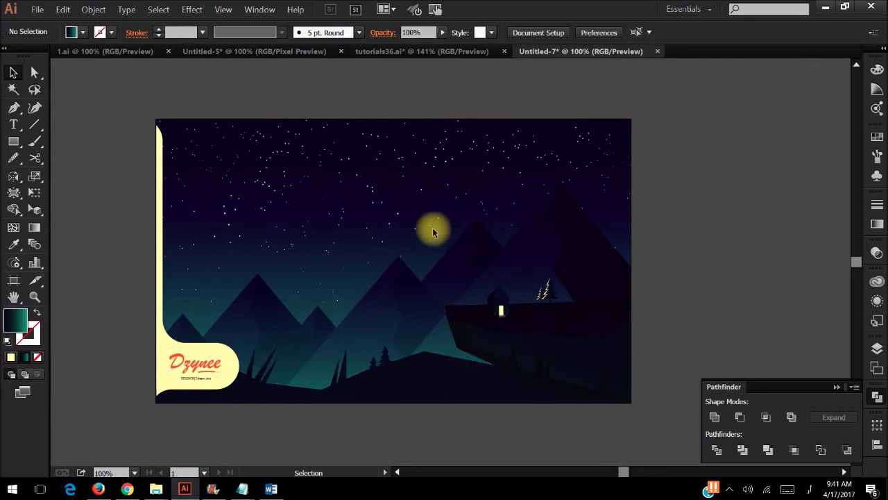
pyautogui.click(102, 14)
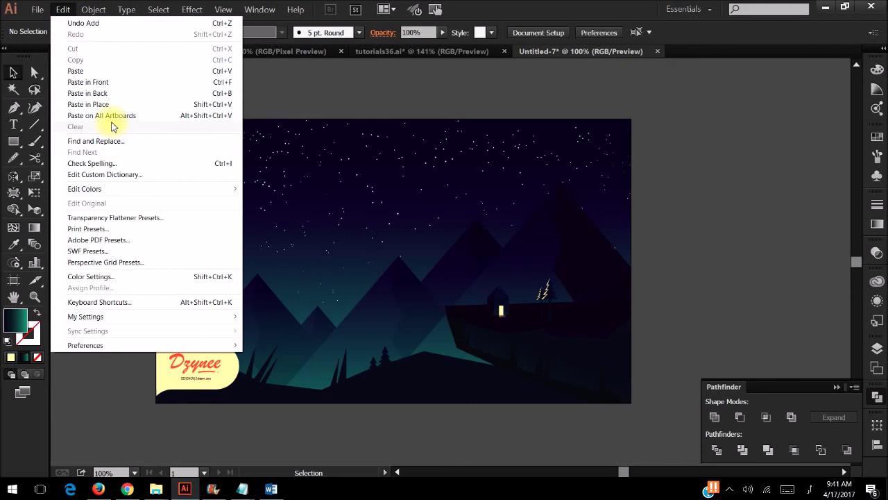
pyautogui.click(732, 183)
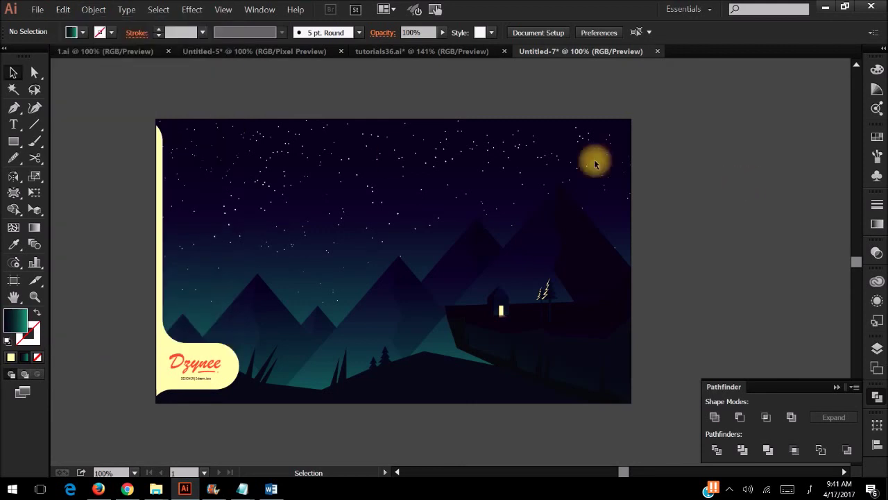
pyautogui.keyDown('alt'); pyautogui.scroll(5, 609, 305); pyautogui.keyUp('alt')
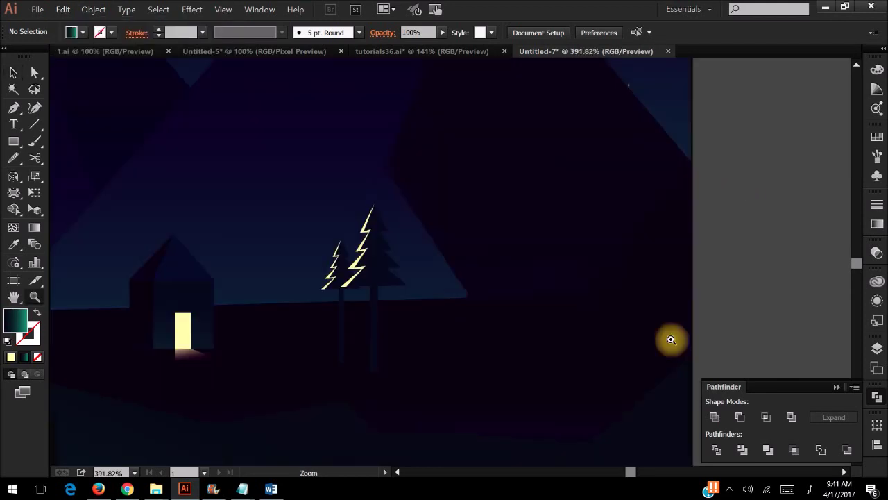
pyautogui.hscroll(-3, 446, 261)
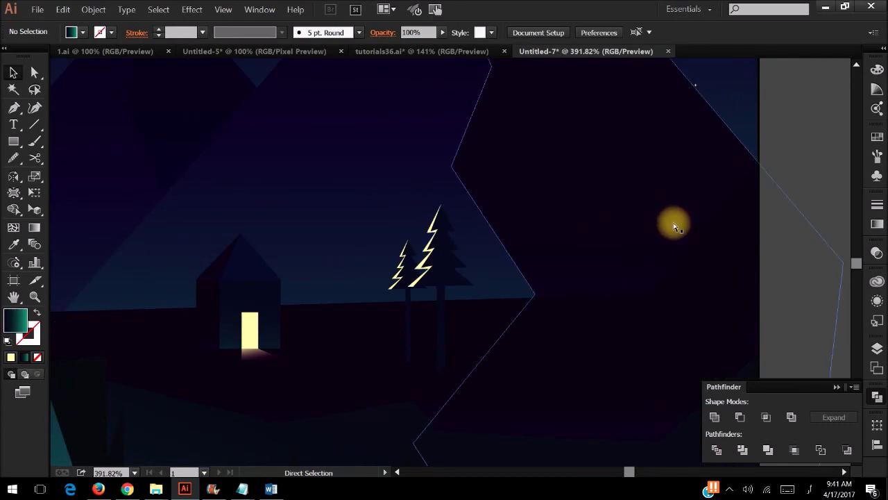
pyautogui.keyDown('alt'); pyautogui.scroll(-1, 676, 225); pyautogui.keyUp('alt')
pyautogui.keyDown('alt'); pyautogui.scroll(-1, 842, 172); pyautogui.keyUp('alt')
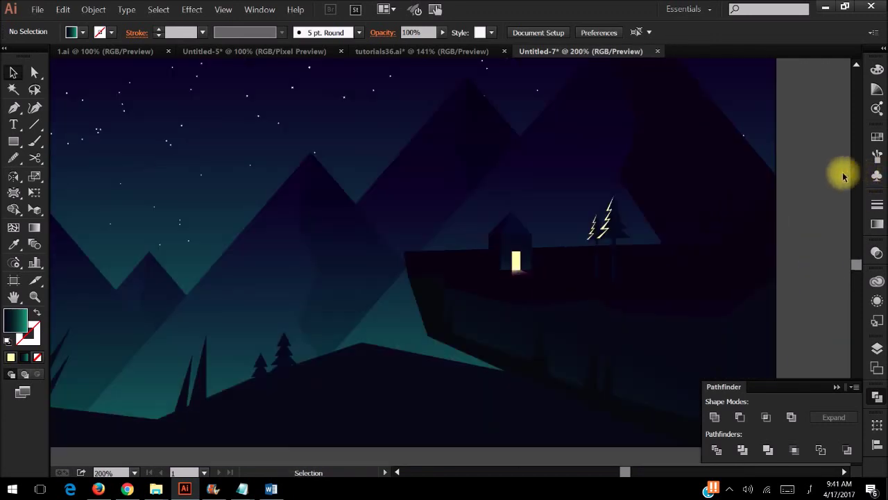
pyautogui.hscroll(2, 825, 181)
pyautogui.hscroll(2, 816, 187)
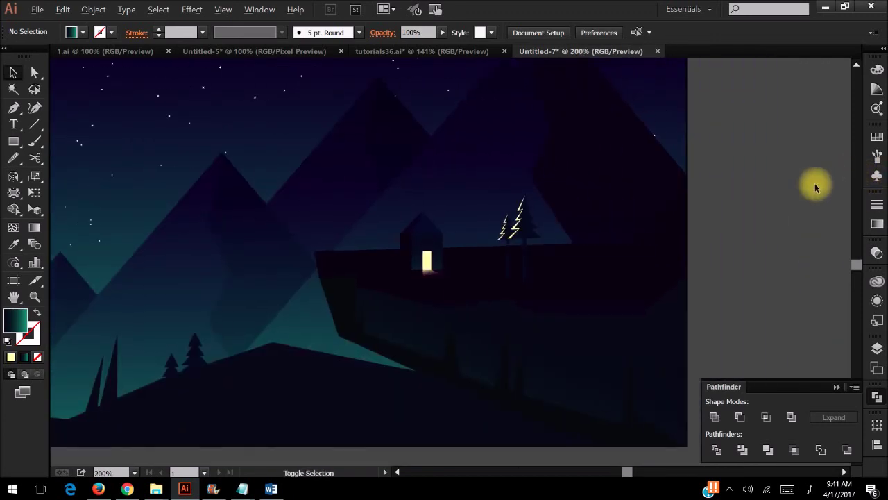
pyautogui.keyDown('alt'); pyautogui.scroll(-1, 816, 188); pyautogui.keyUp('alt')
pyautogui.keyDown('alt'); pyautogui.scroll(-1, 815, 183); pyautogui.keyUp('alt')
pyautogui.scroll(2, 812, 186)
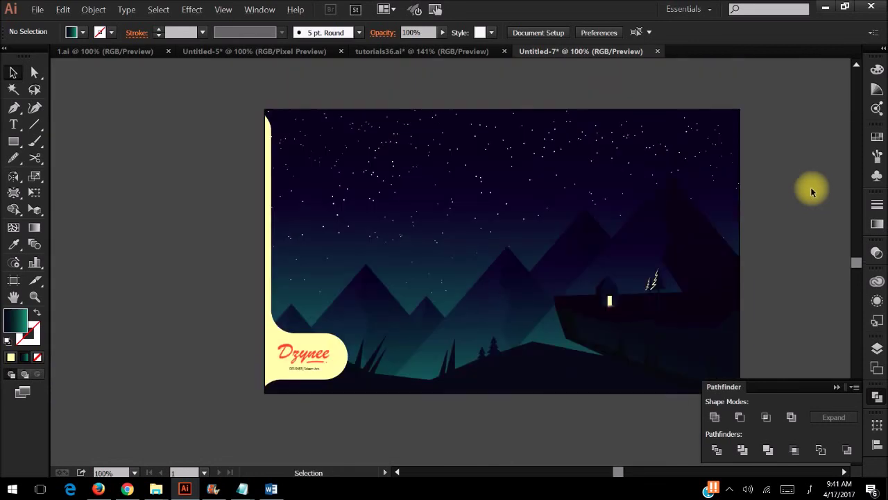